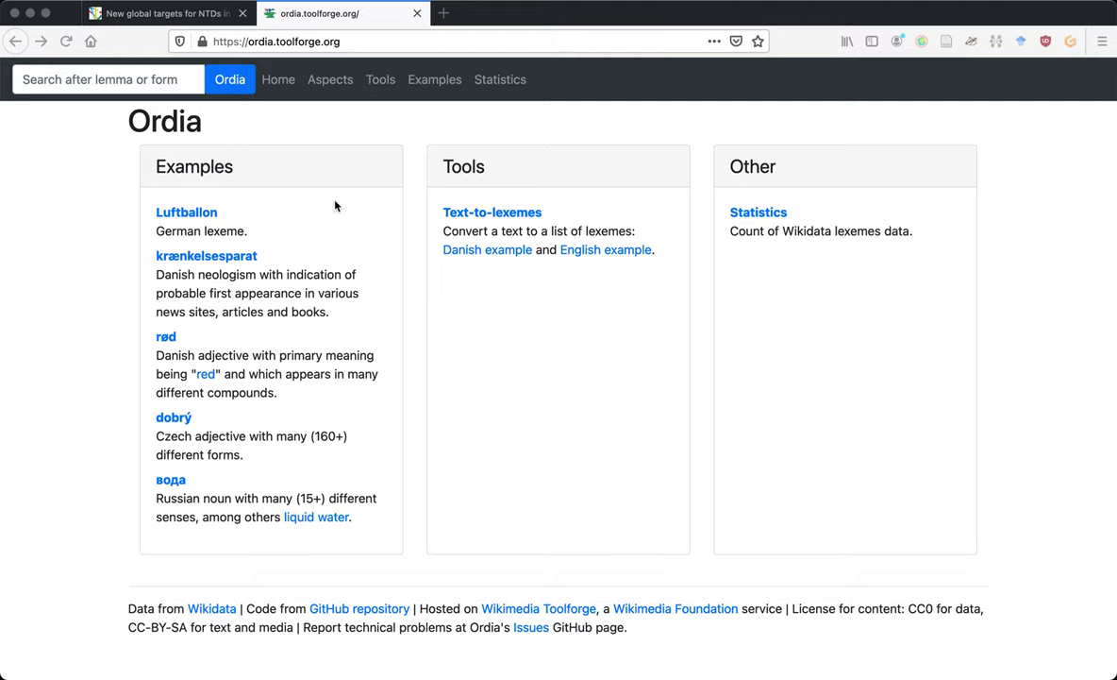
# Open the Luftballon example lexeme in a new tab and go to its Wikidata page
pyautogui.keyDown('super'); pyautogui.click(187, 213); pyautogui.keyUp('super')
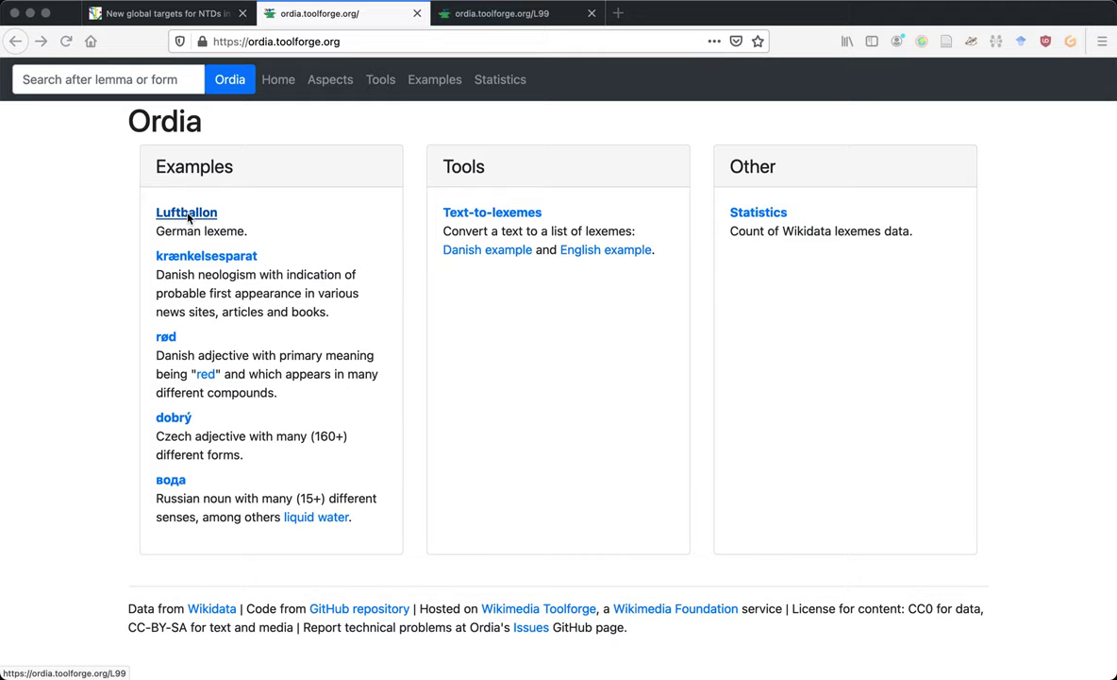
pyautogui.click(513, 22)
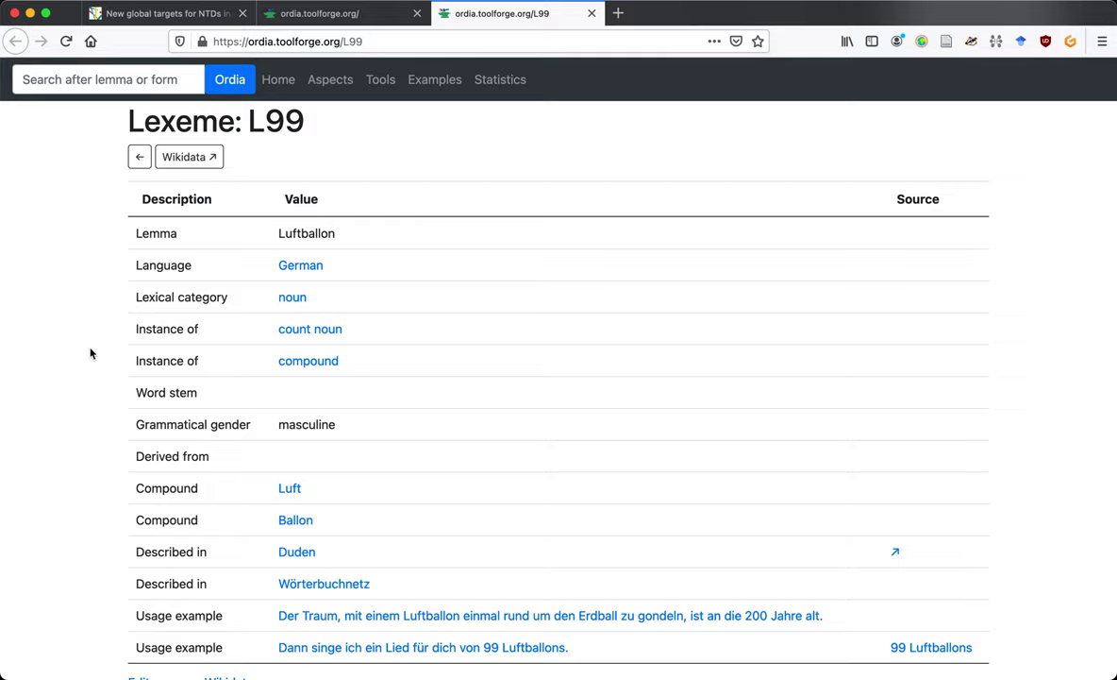
pyautogui.click(194, 163)
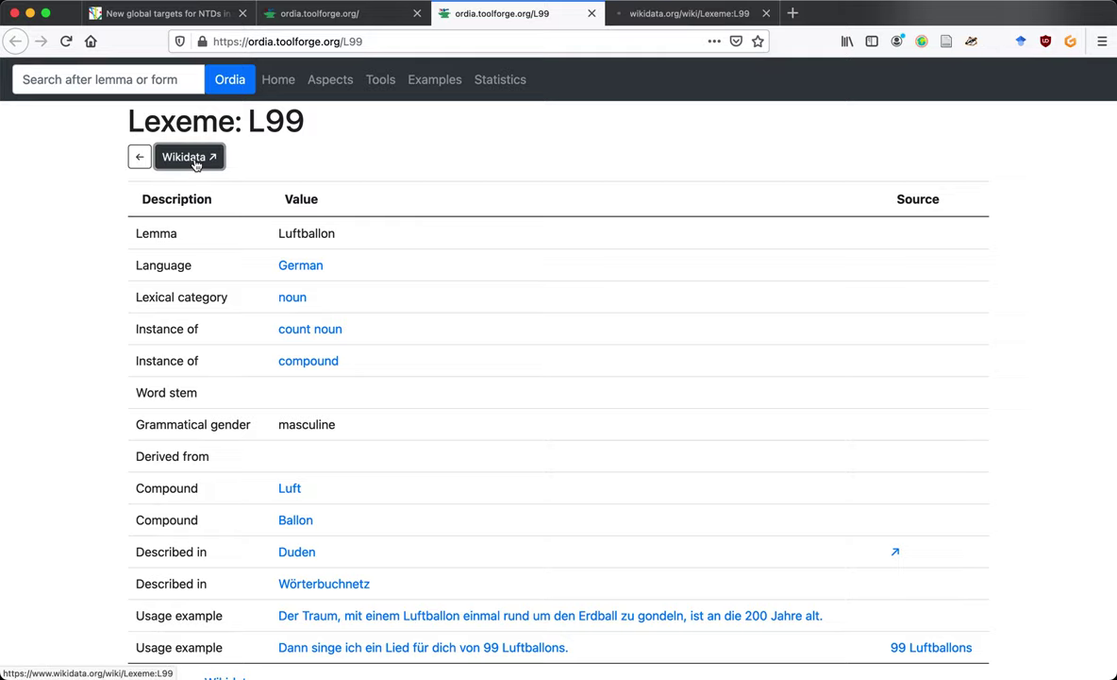
pyautogui.hotkey('ctrl', 'Tab')
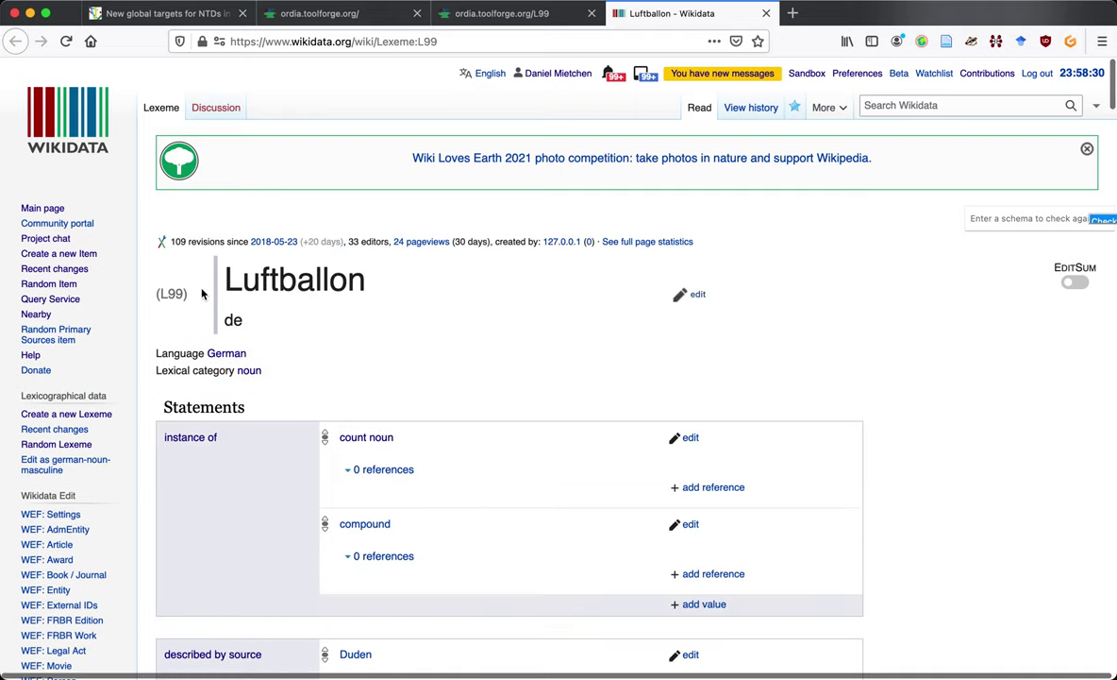
# Highlight the lexeme identifier L99 in the page address and the lemma Luftballon in the page heading
pyautogui.doubleClick(417, 42)
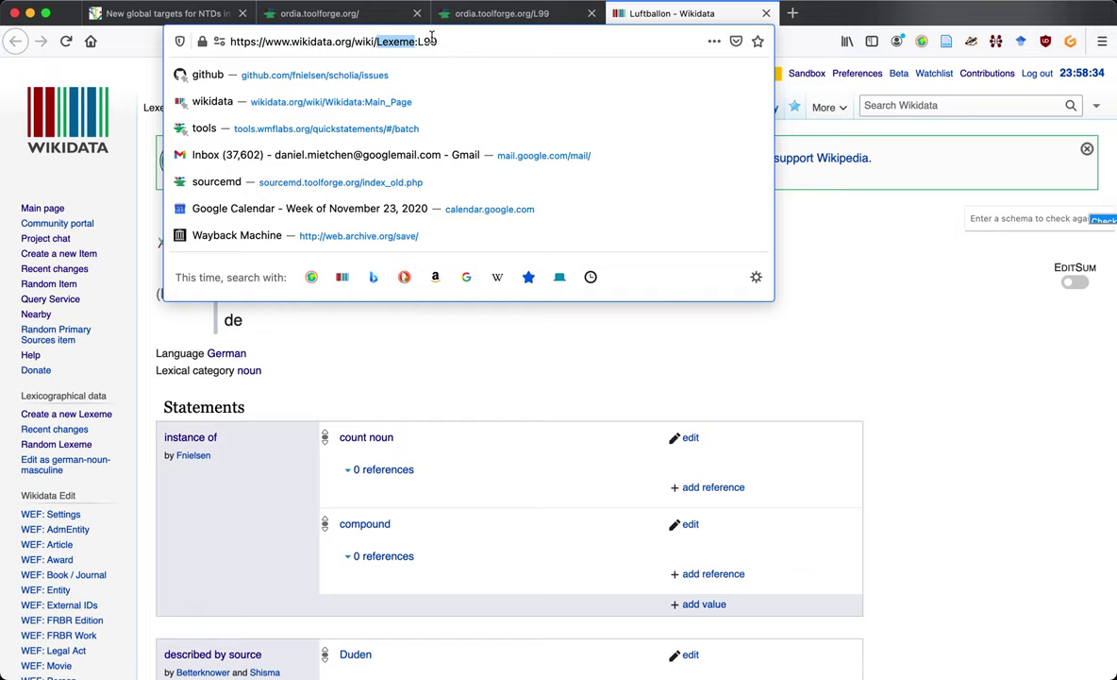
pyautogui.doubleClick(428, 41)
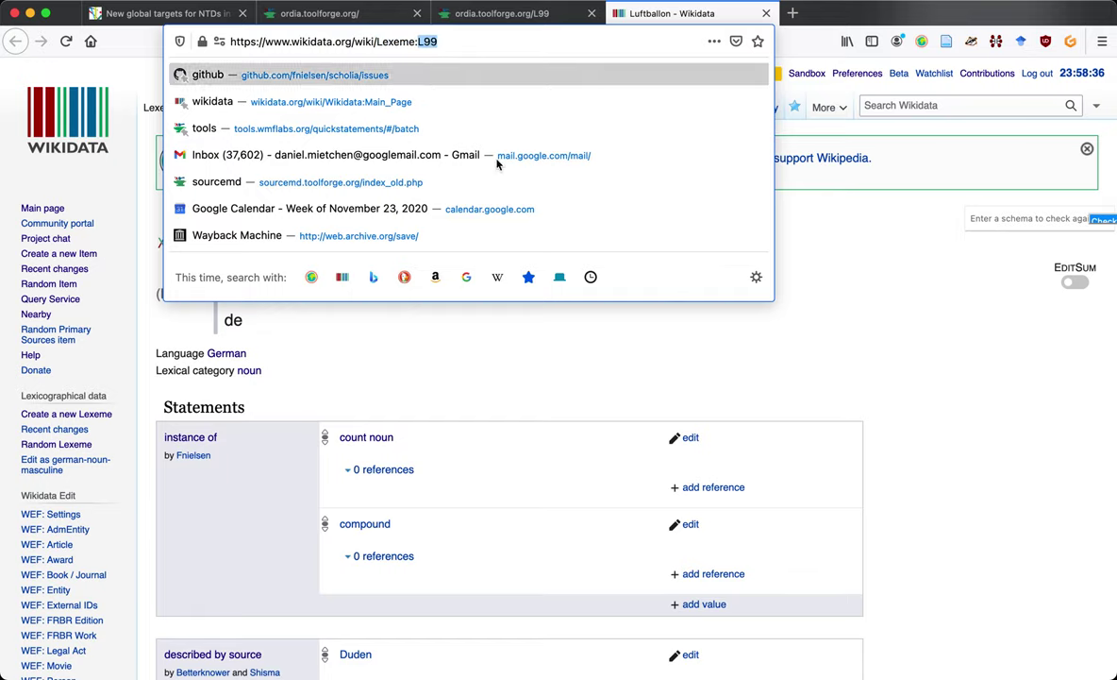
pyautogui.click(411, 358)
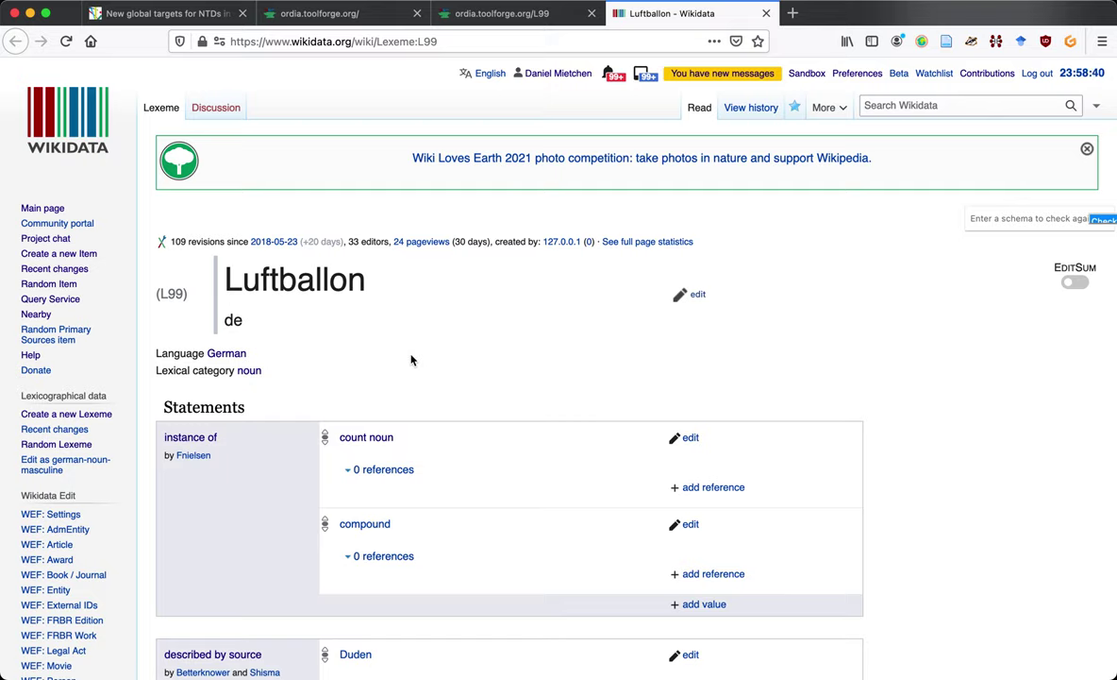
pyautogui.doubleClick(259, 282)
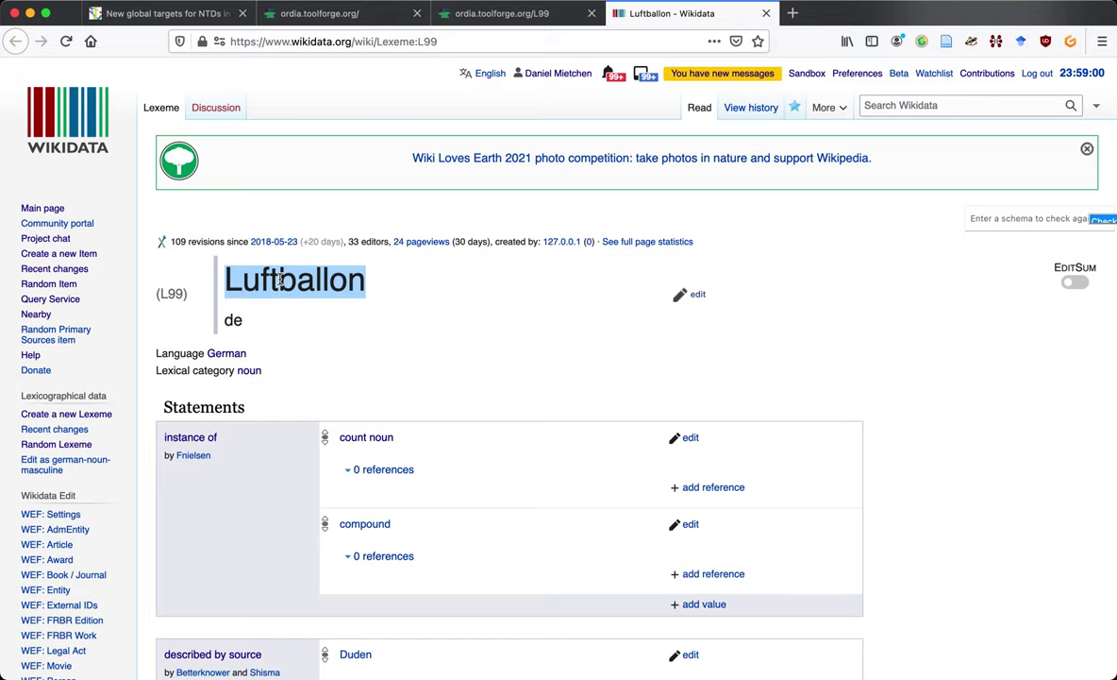
pyautogui.moveTo(279, 281); pyautogui.dragTo(247, 279)
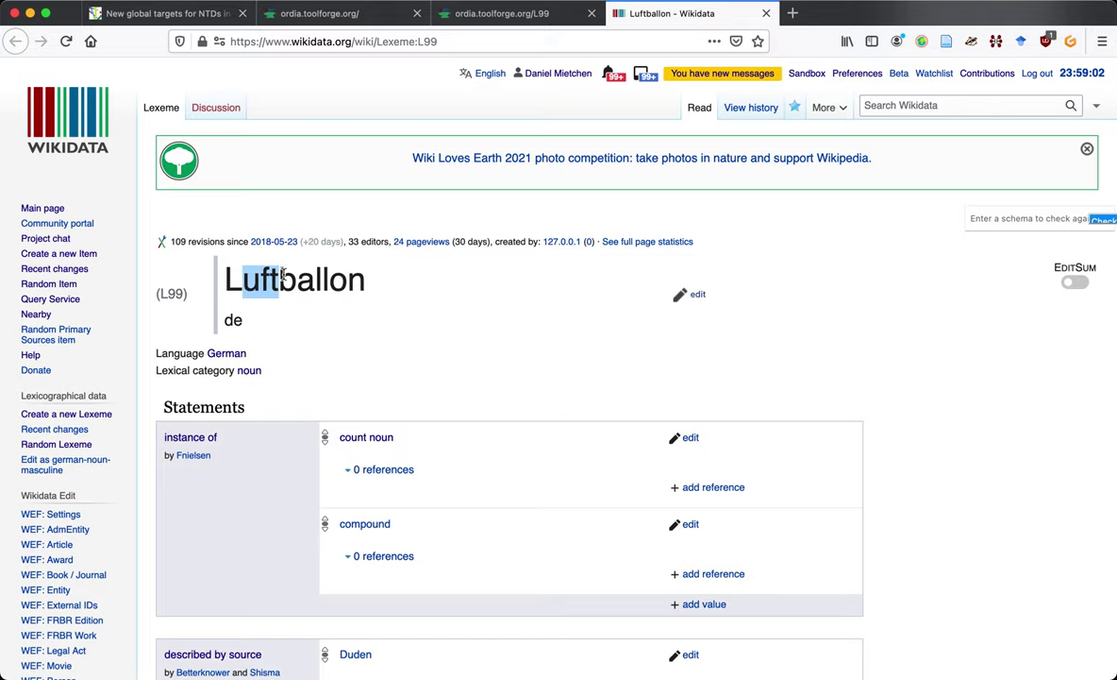
# Look through the Luftballon lexeme's statements, senses and forms on Wikidata, including the sense images and pronunciation audio
pyautogui.scroll(-5, 287, 416)
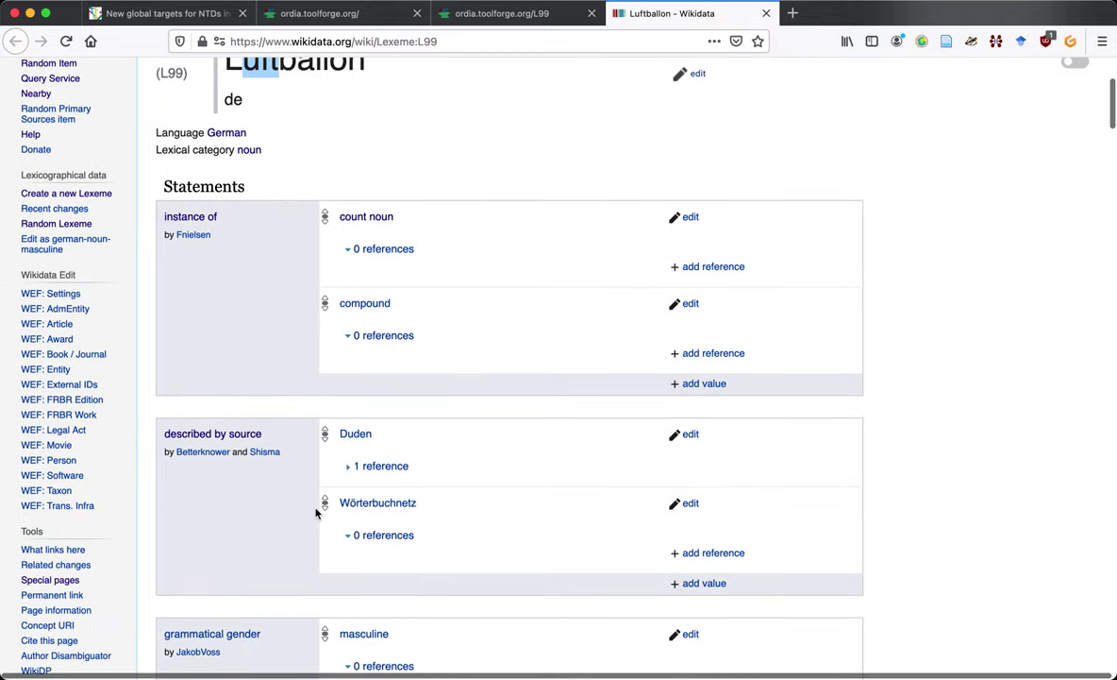
pyautogui.scroll(-3, 318, 508)
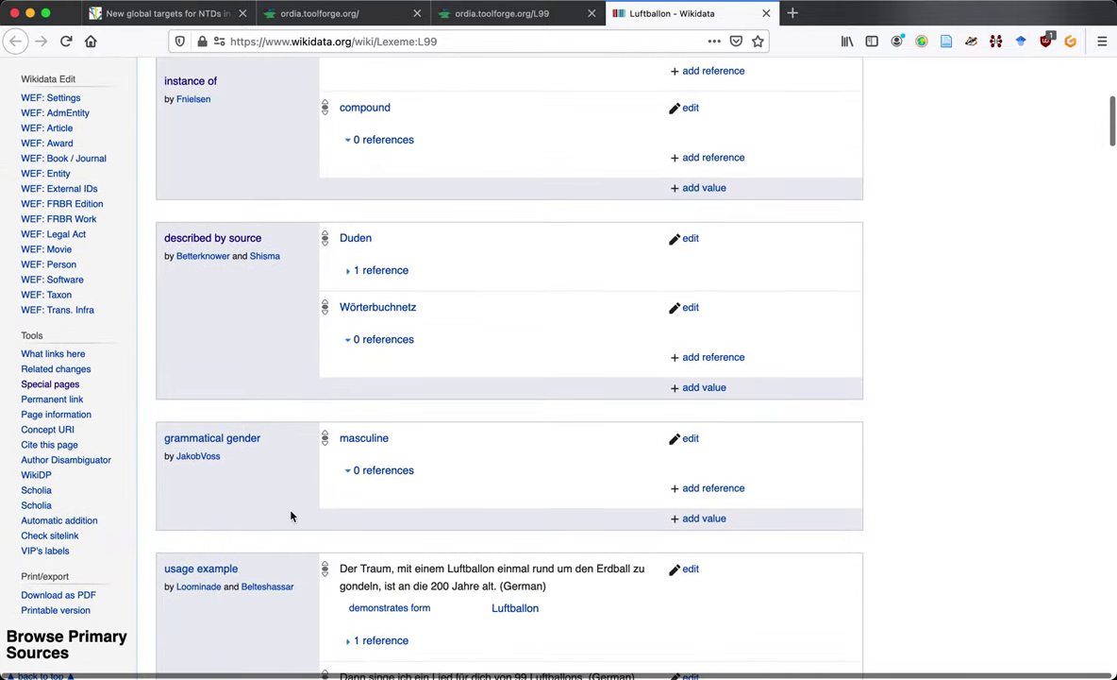
pyautogui.scroll(-5, 292, 517)
pyautogui.scroll(-9, 292, 516)
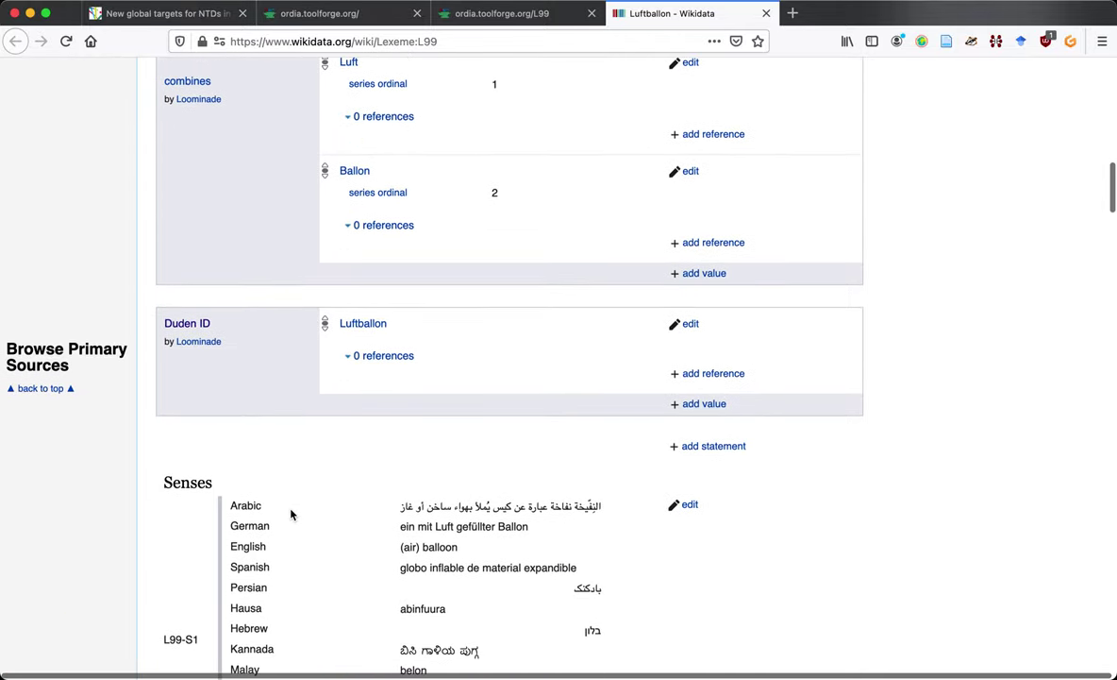
pyautogui.scroll(-10, 291, 514)
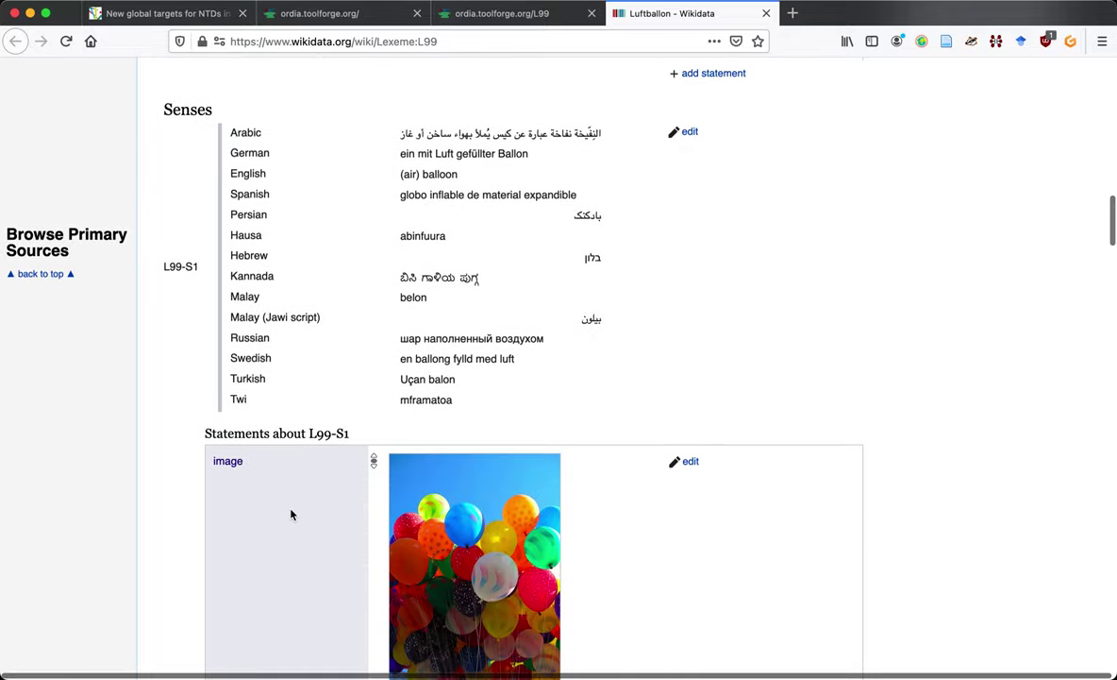
pyautogui.scroll(-18, 291, 515)
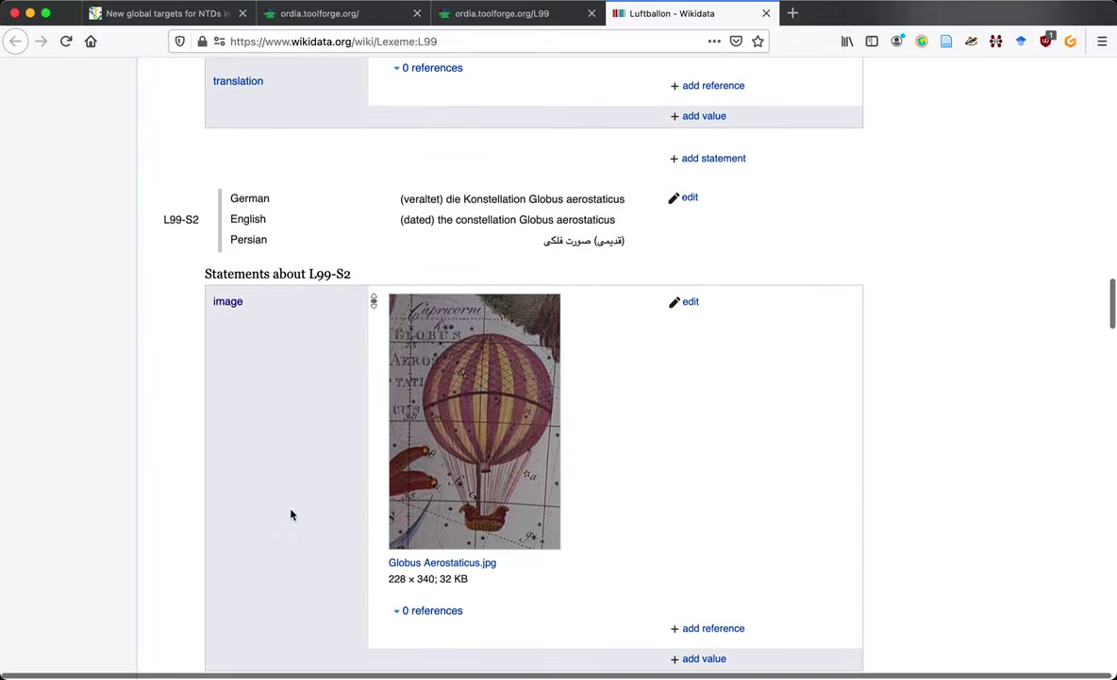
pyautogui.scroll(-7, 291, 515)
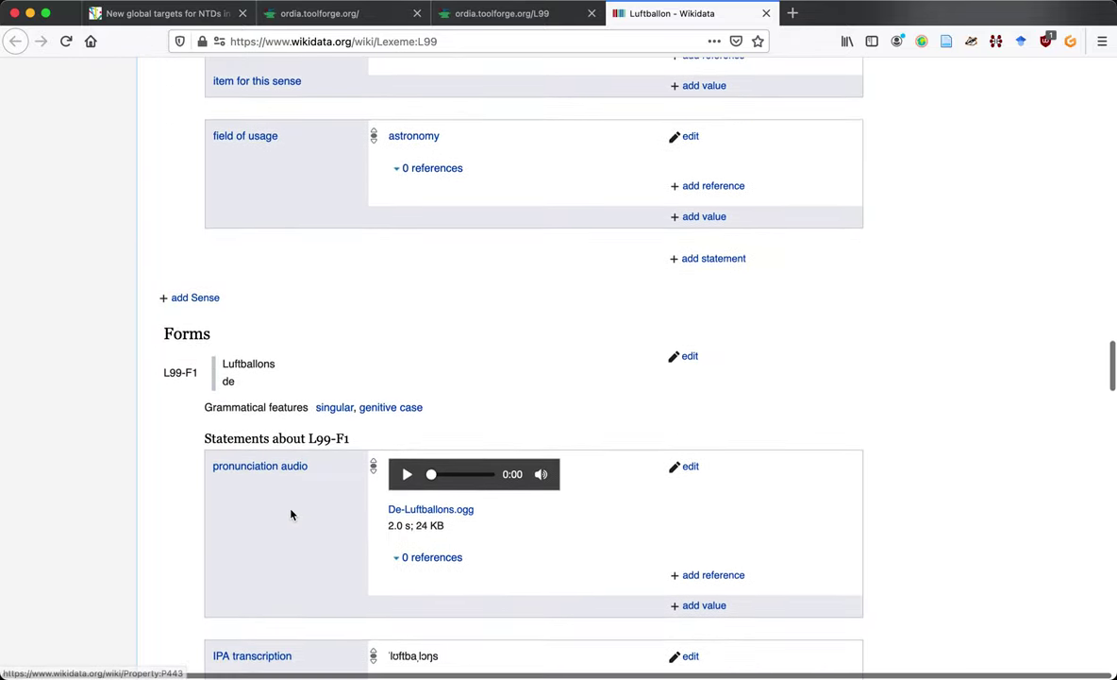
pyautogui.scroll(20, 187, 533)
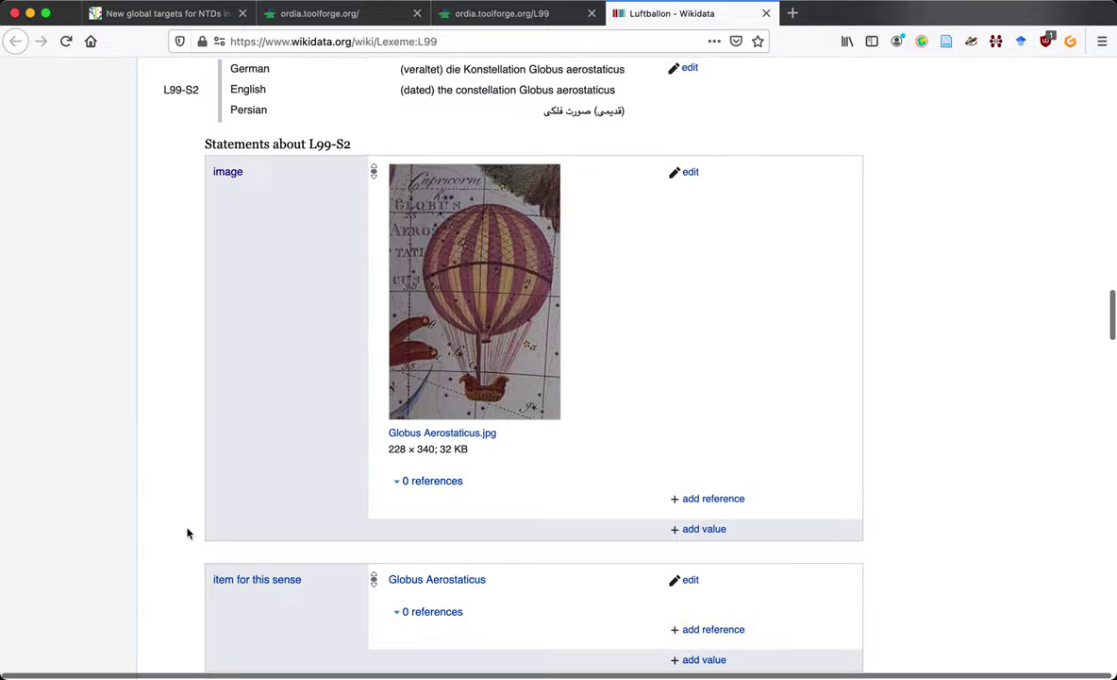
pyautogui.scroll(10, 186, 533)
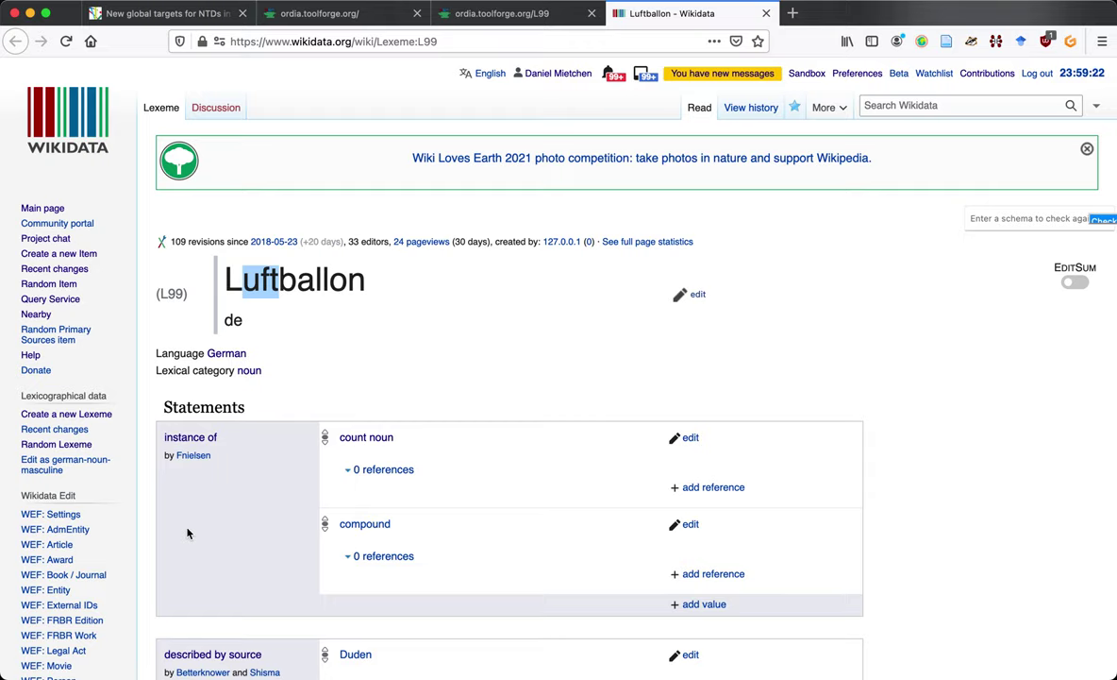
# From Ordia's L99 page, open the Statistics page in a new tab, review the lexeme and identifier counts, and close it
pyautogui.hotkey('ctrl', 'shift', 'Tab')
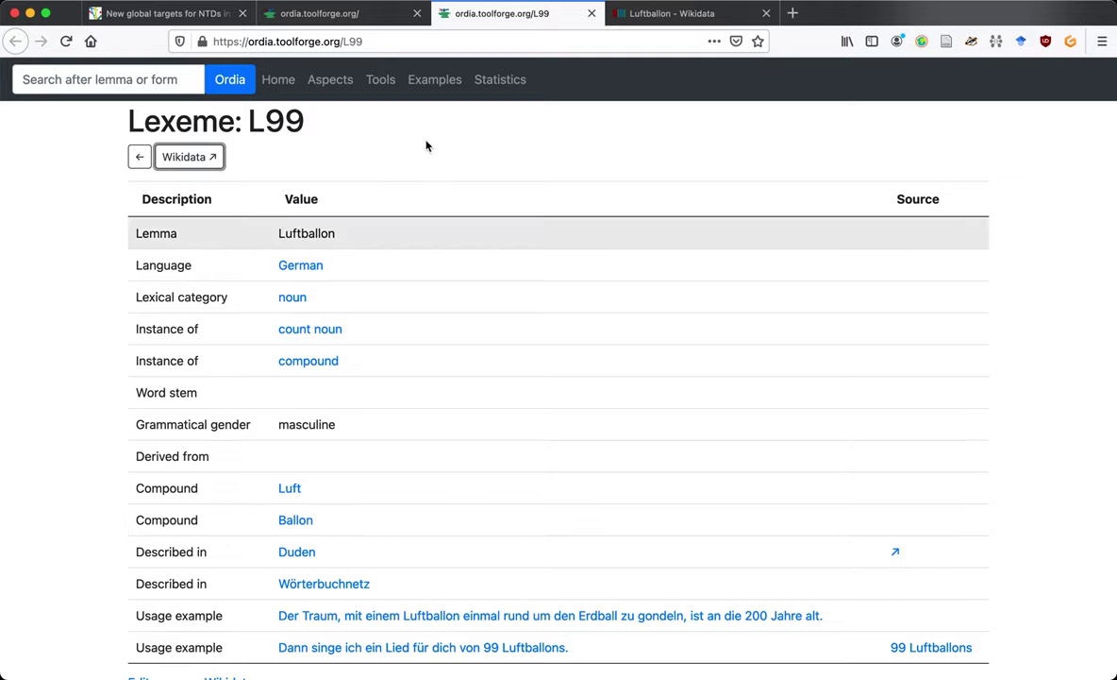
pyautogui.middleClick(490, 83)
pyautogui.hotkey('ctrl', 'Tab')
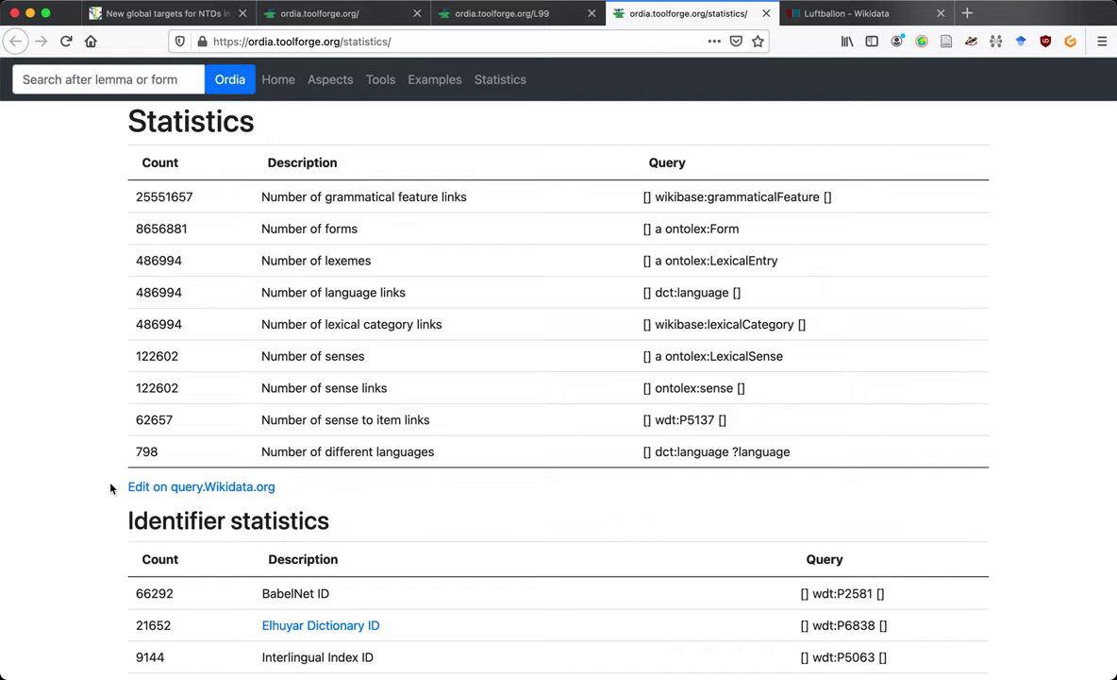
pyautogui.scroll(-5, 95, 451)
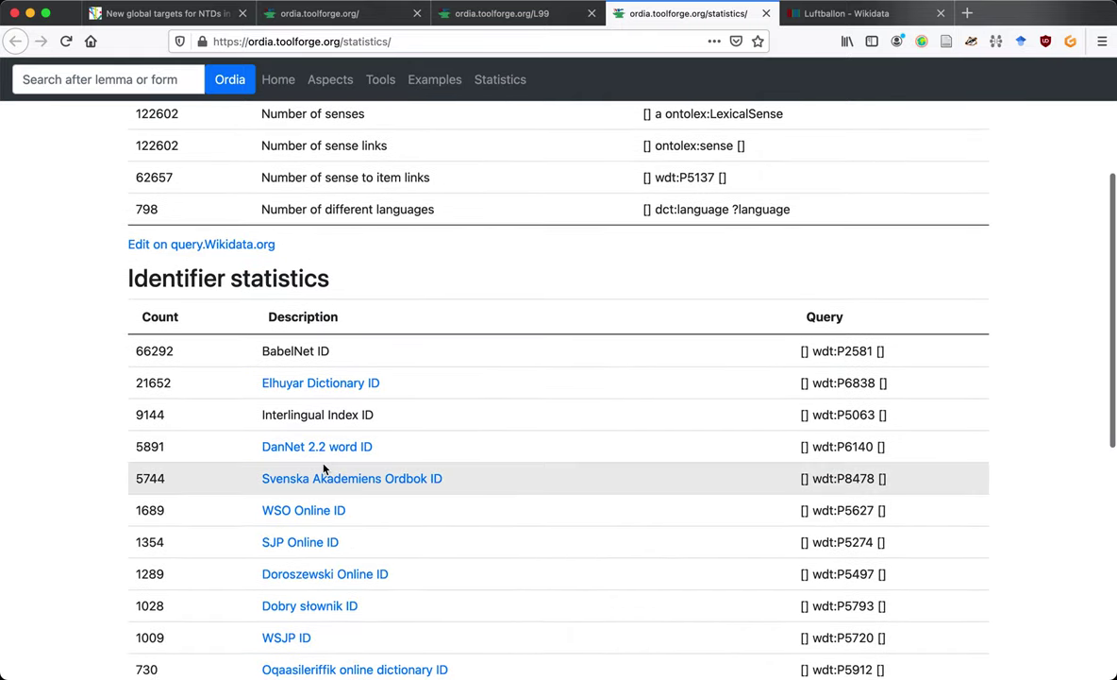
pyautogui.scroll(-7, 76, 529)
pyautogui.scroll(12, 76, 529)
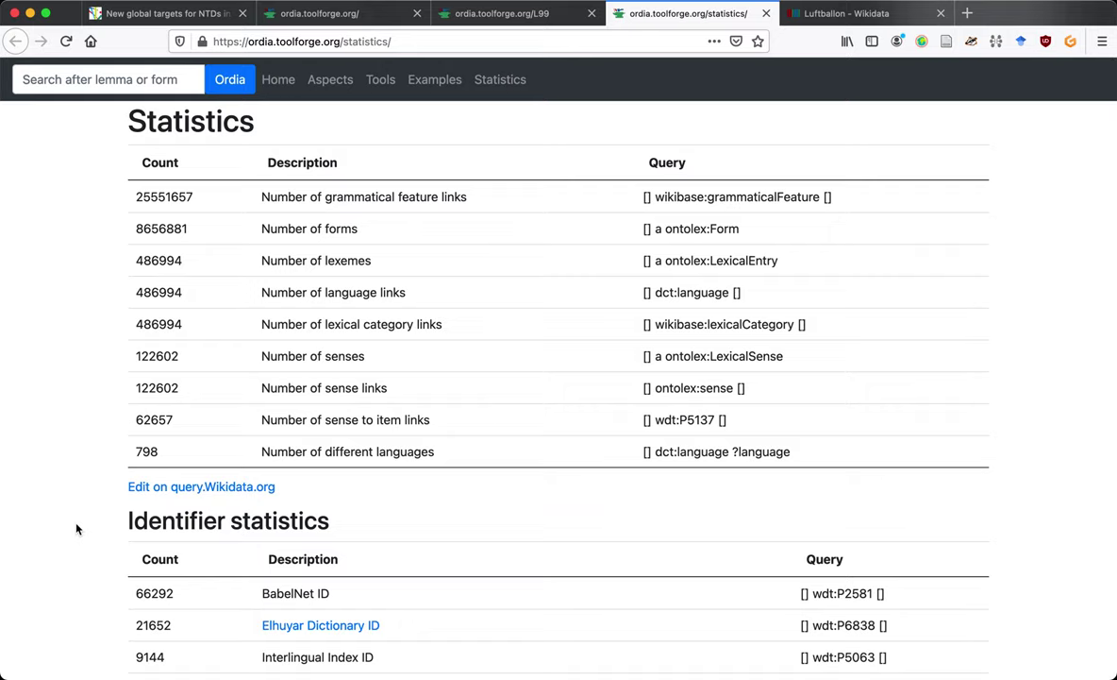
pyautogui.press('super+w')
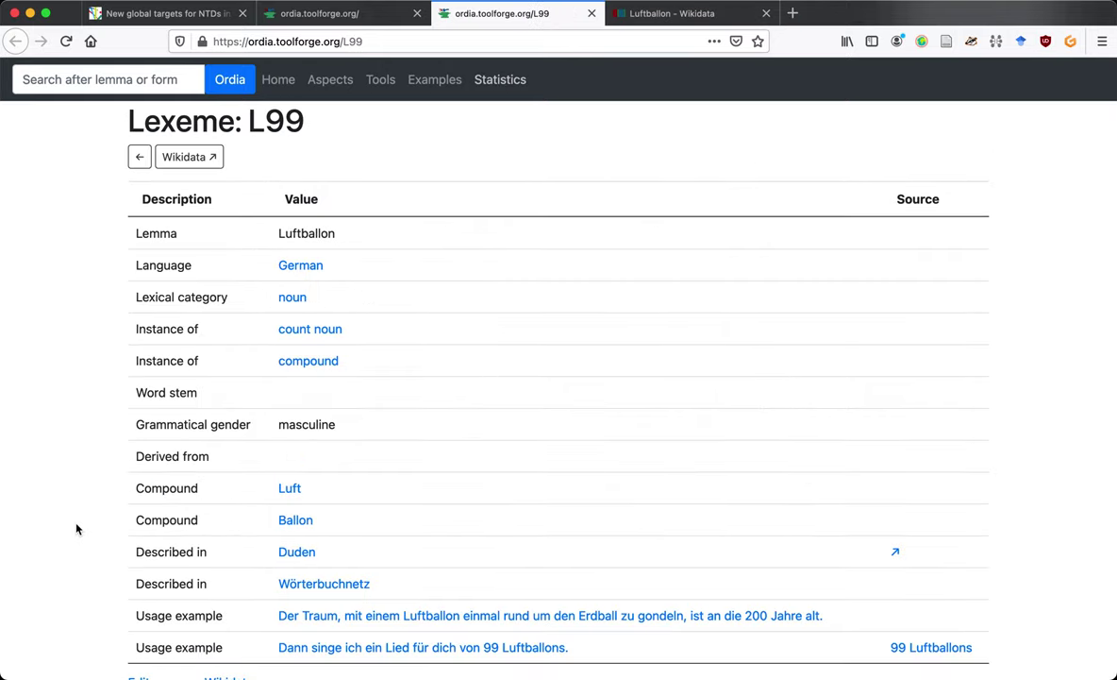
# Examine Ordia's L99 page, covering its forms, senses, compounds, and compound and derivation graph
pyautogui.scroll(-1, 76, 529)
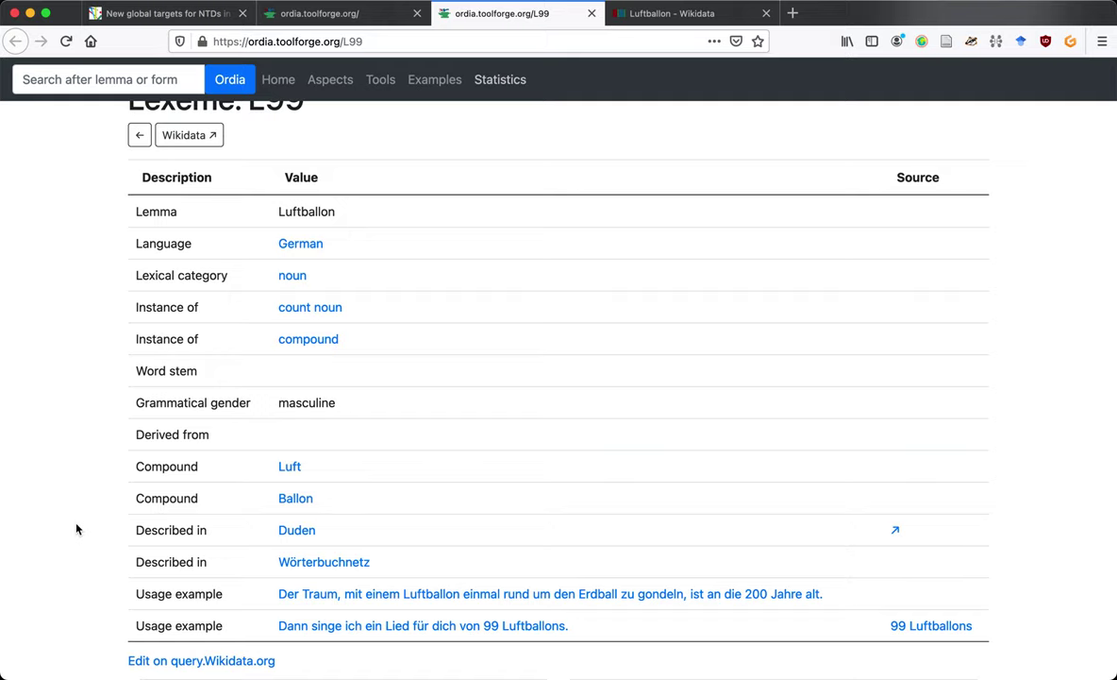
pyautogui.scroll(-1, 108, 592)
pyautogui.scroll(-5, 109, 592)
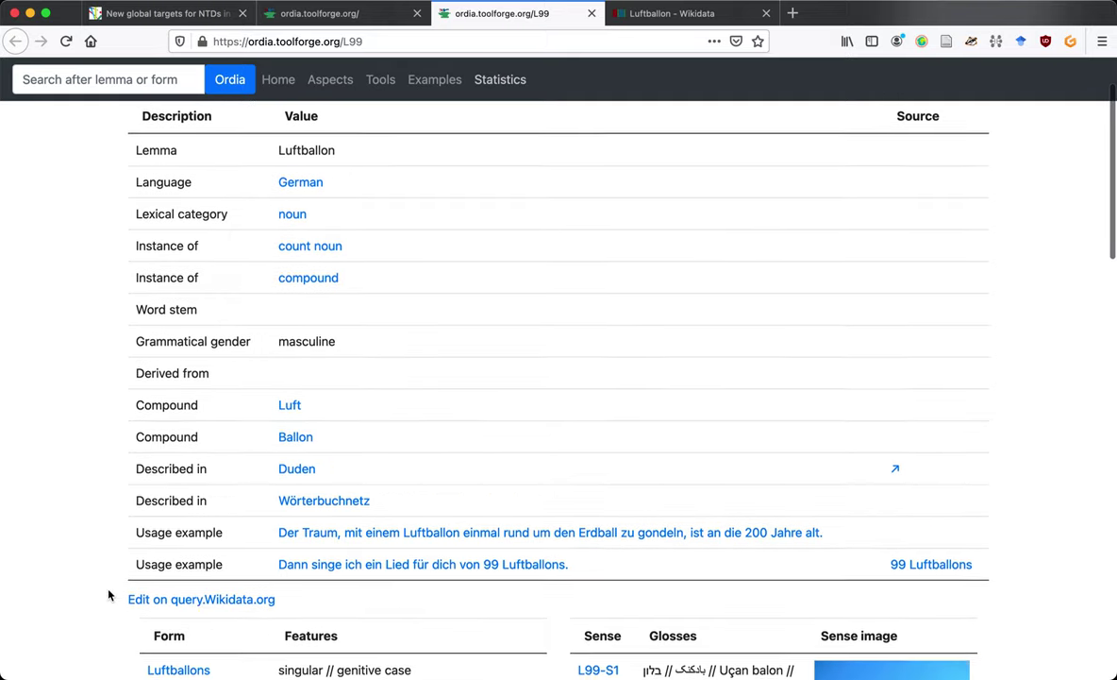
pyautogui.scroll(-5, 109, 592)
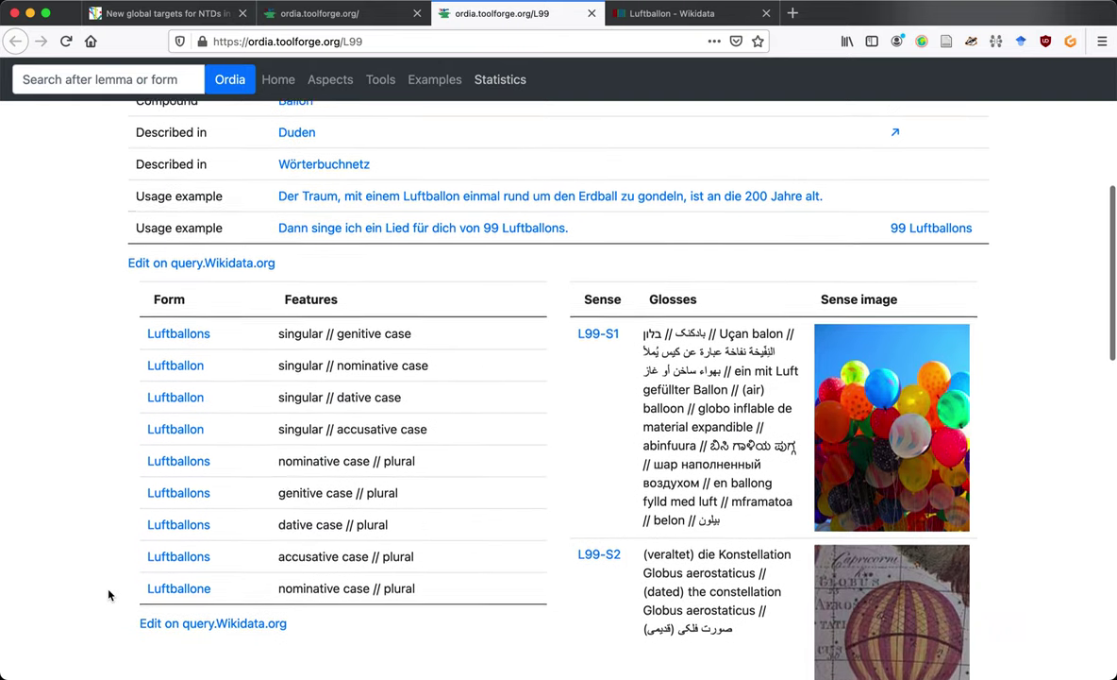
pyautogui.scroll(-1, 108, 593)
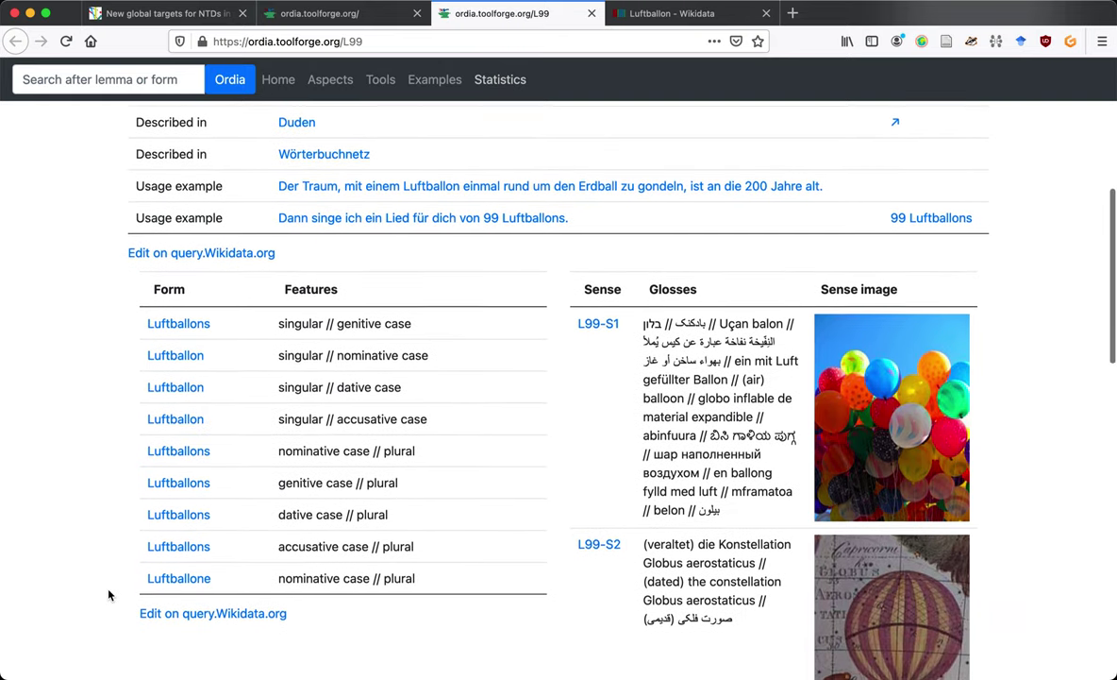
pyautogui.scroll(-12, 108, 592)
pyautogui.scroll(-9, 109, 595)
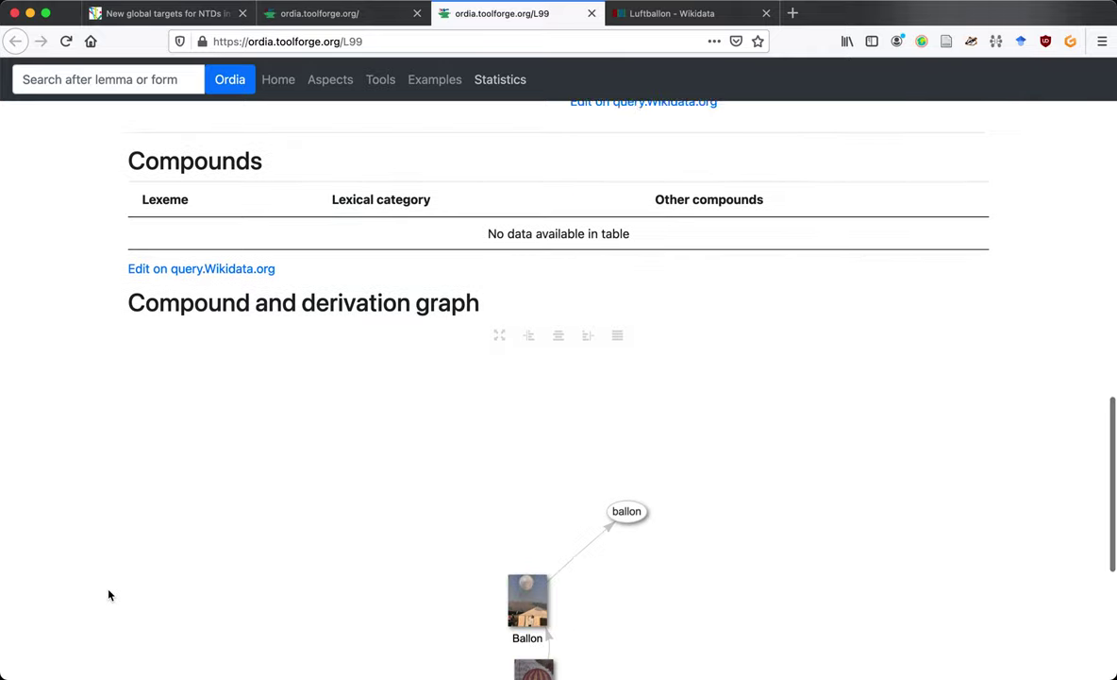
pyautogui.moveTo(614, 159)
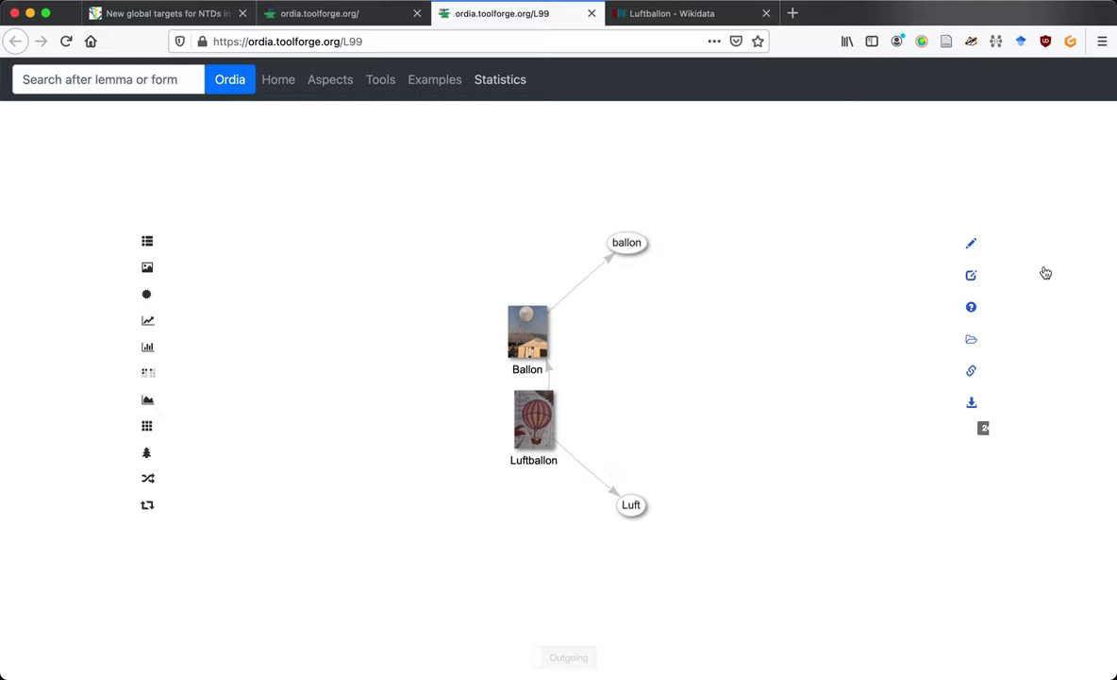
pyautogui.scroll(-3, 1064, 464)
pyautogui.scroll(15, 1064, 466)
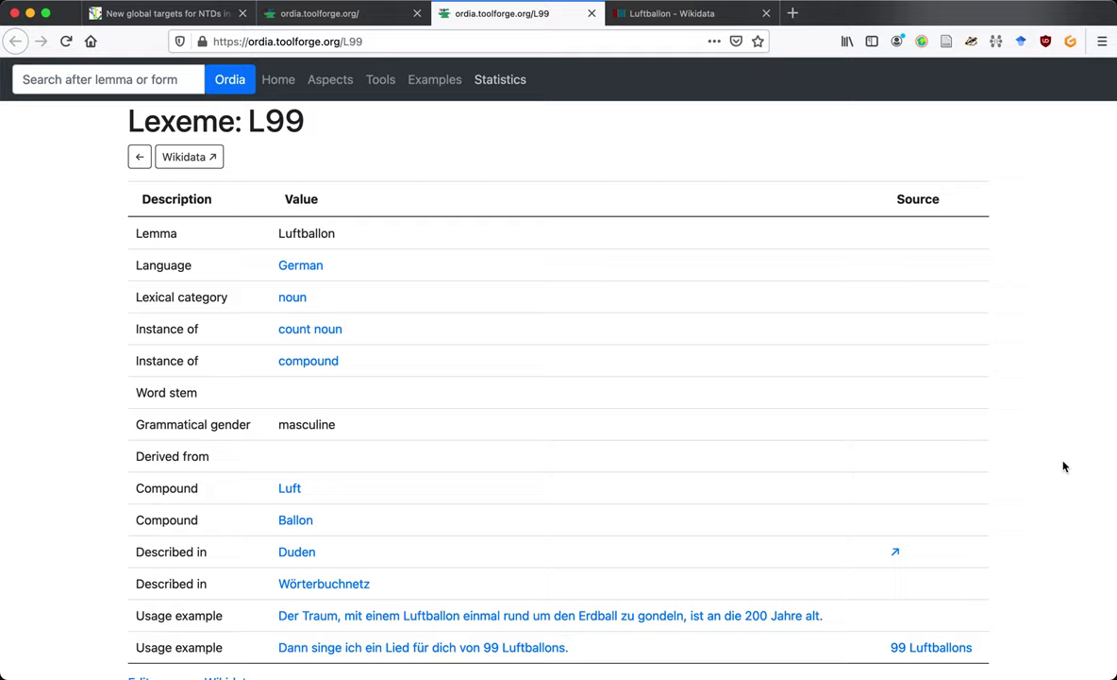
# Close the Ordia L99 and Wikidata Luftballon pages and open the Text-to-lexemes tool in a new tab
pyautogui.press('super+w')
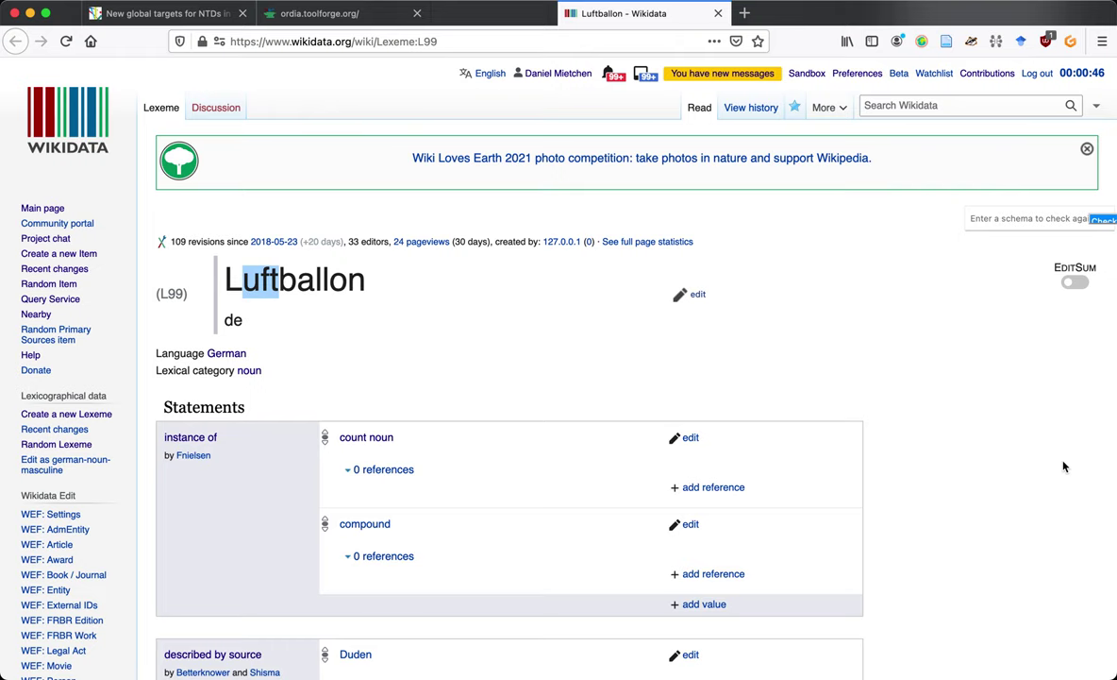
pyautogui.press('super+w')
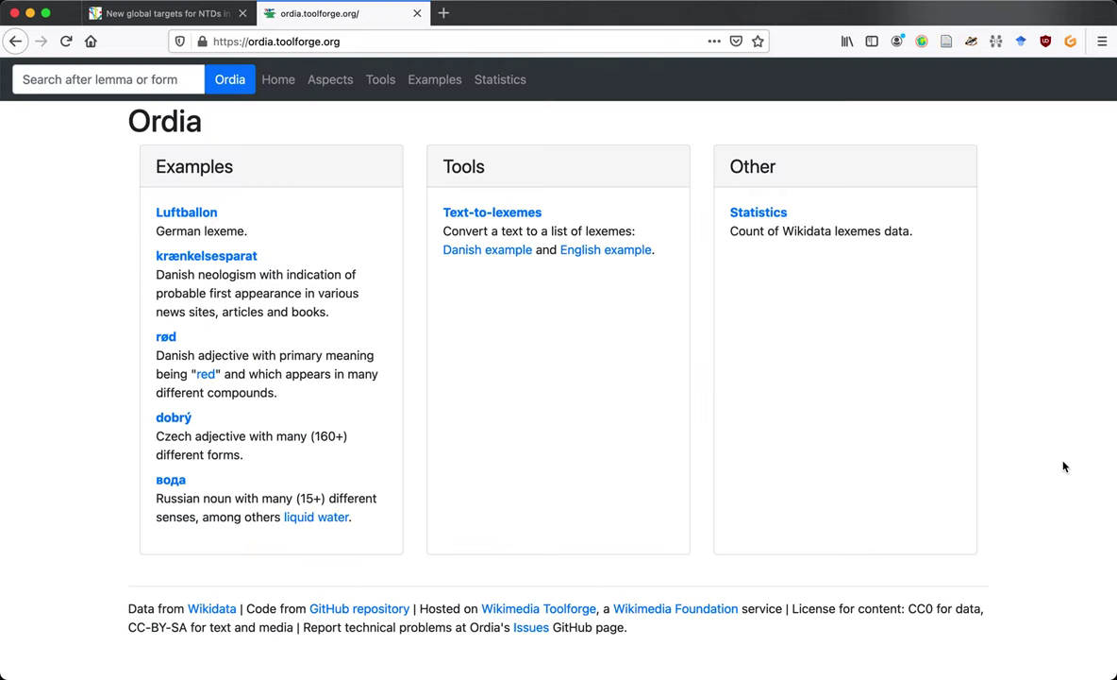
pyautogui.keyDown('super'); pyautogui.click(518, 217); pyautogui.keyUp('super')
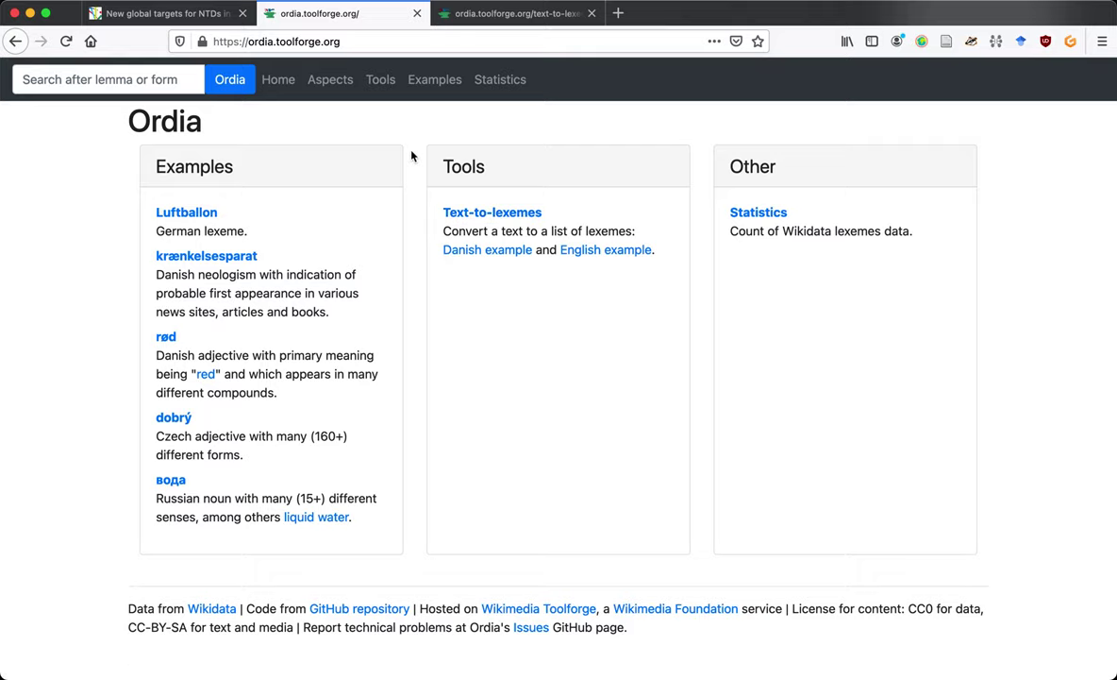
pyautogui.hotkey('ctrl', 'Tab')
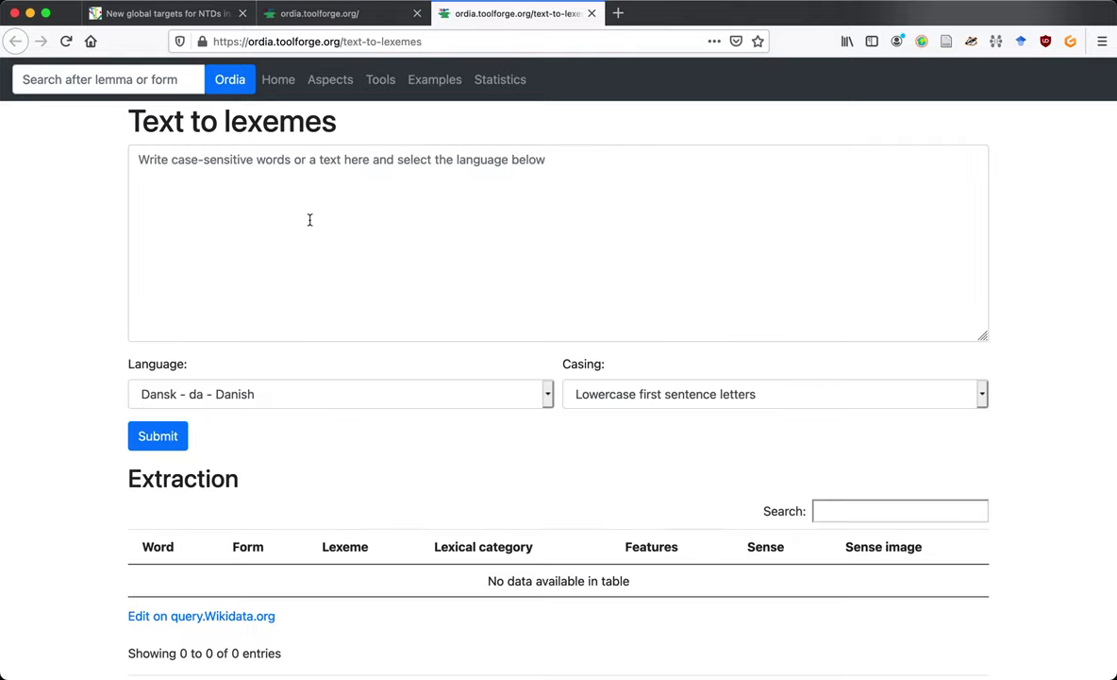
# Copy the entire text of the PLOS article page and paste it into the Text-to-lexemes text box
pyautogui.click(262, 217)
pyautogui.hotkey('ctrl', 'Tab')
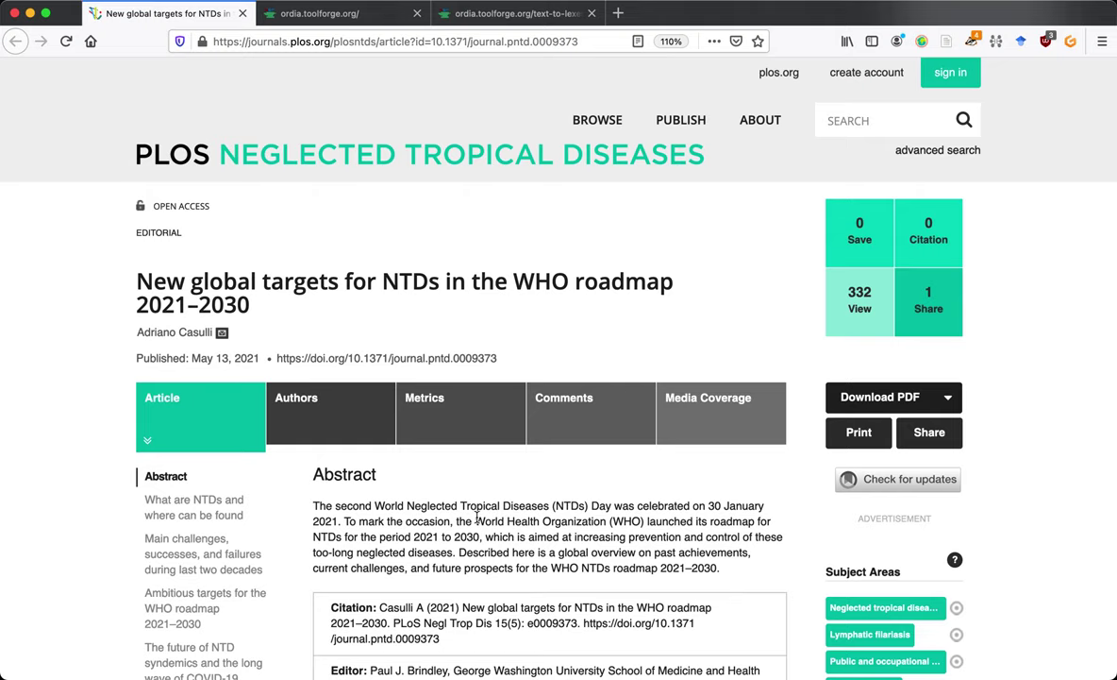
pyautogui.press('super+a')
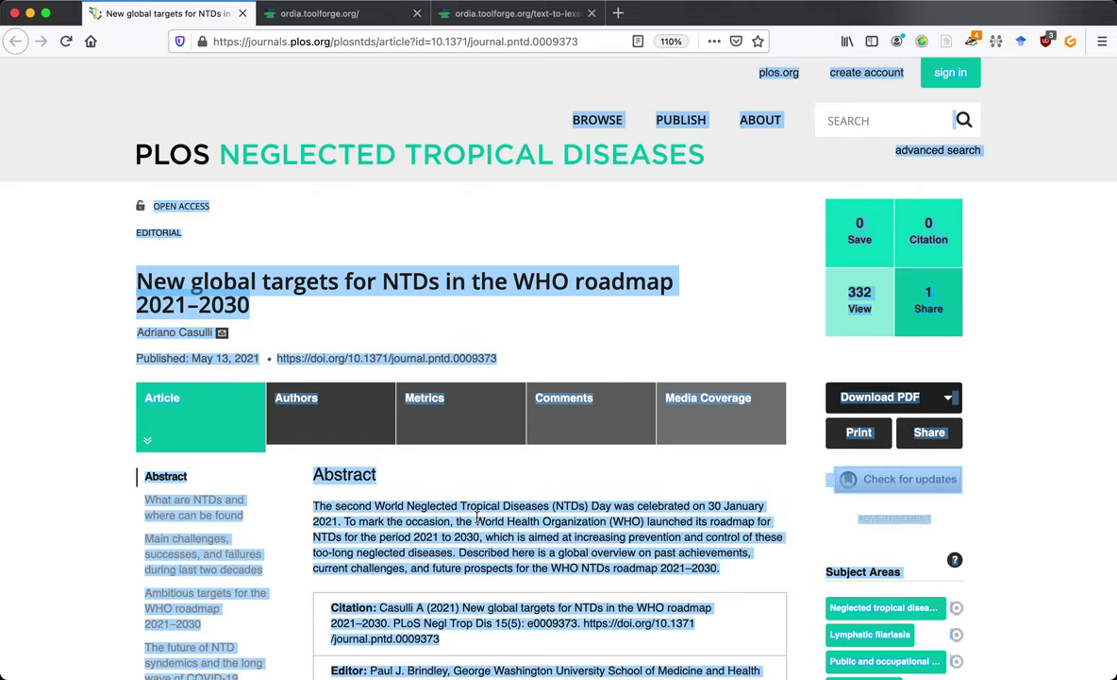
pyautogui.hotkey('ctrl', 'shift', 'Tab')
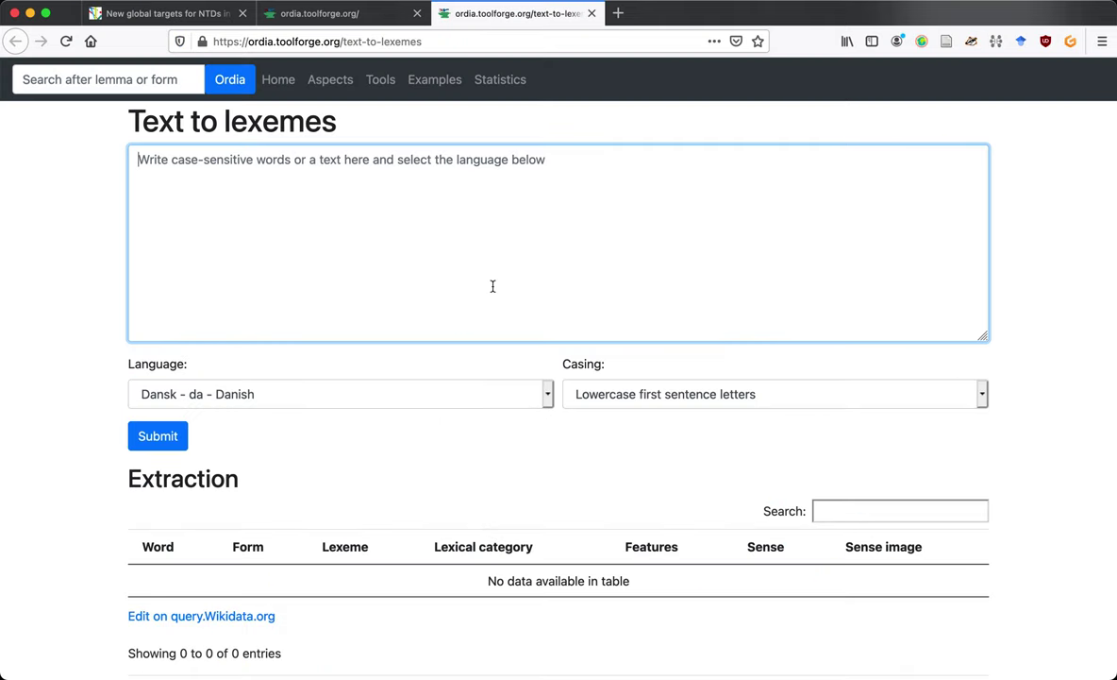
pyautogui.press('super+v')
# Delete everything after the References heading from the pasted article text and set the language to English
pyautogui.scroll(15, 492, 286)
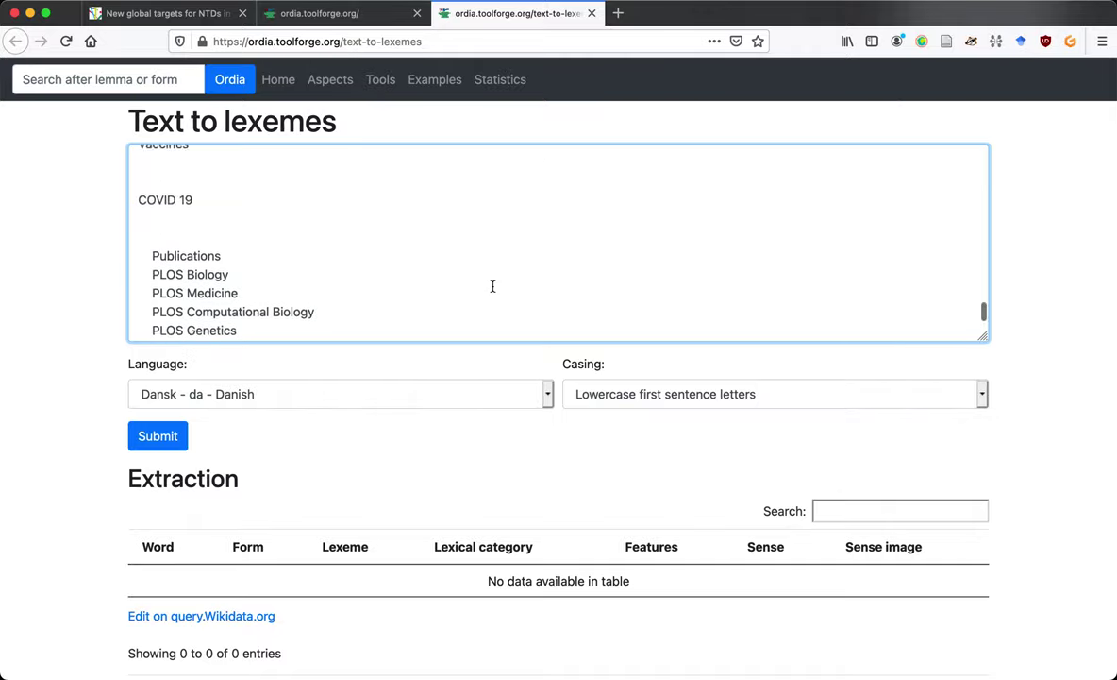
pyautogui.scroll(20, 493, 286)
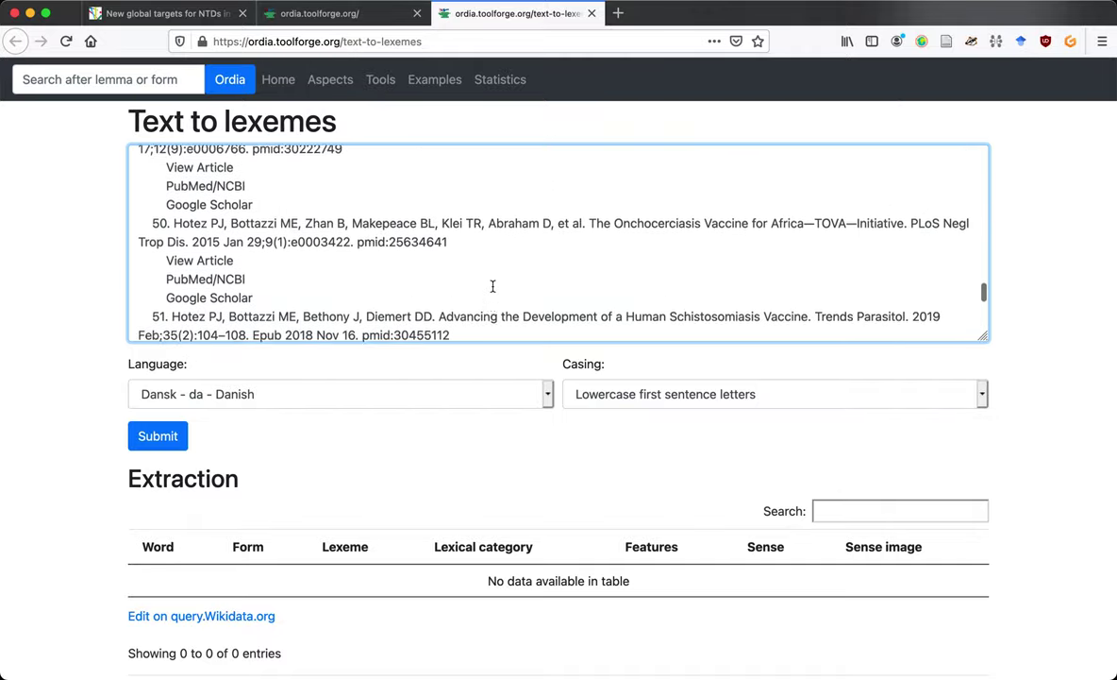
pyautogui.scroll(20, 492, 286)
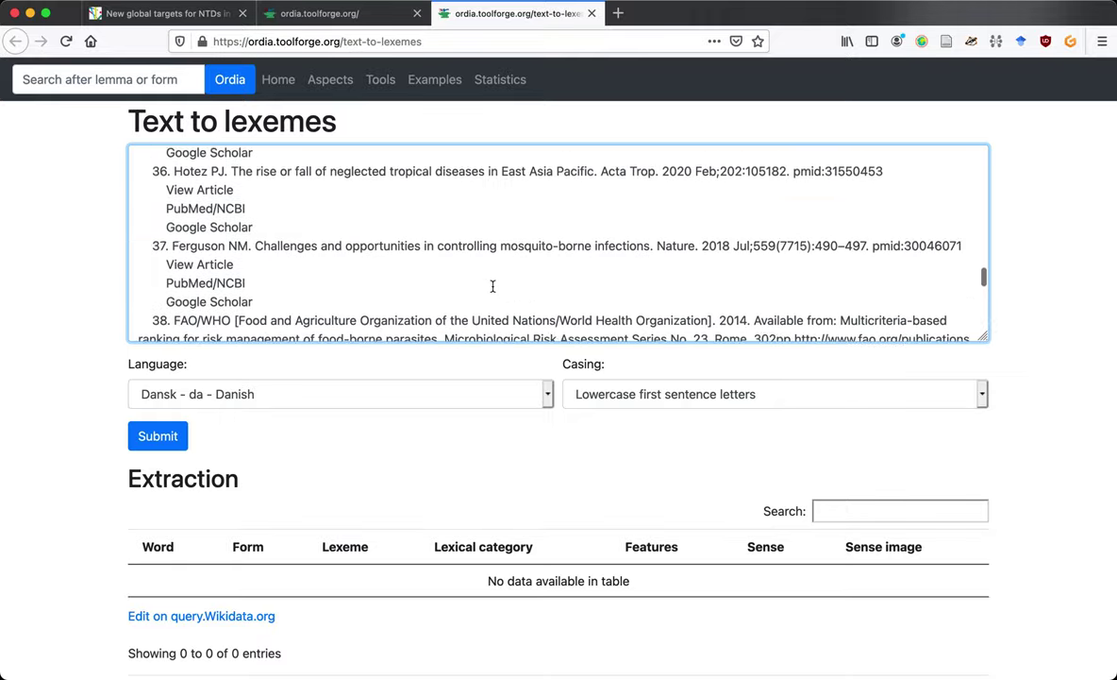
pyautogui.scroll(20, 492, 285)
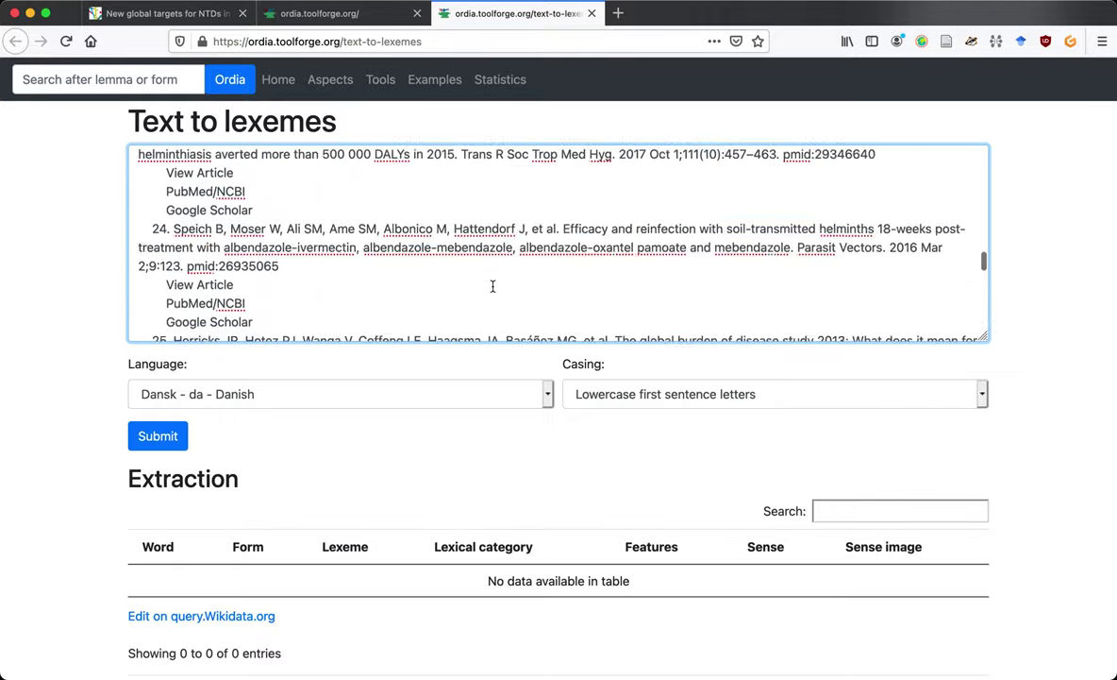
pyautogui.scroll(20, 493, 286)
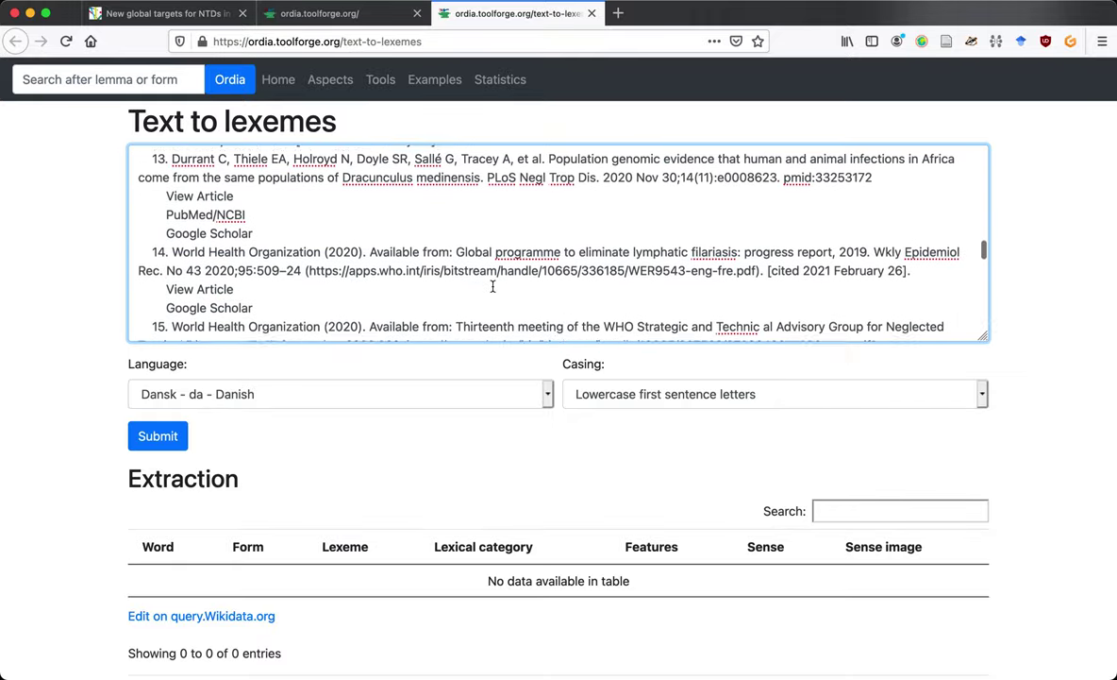
pyautogui.scroll(8, 492, 288)
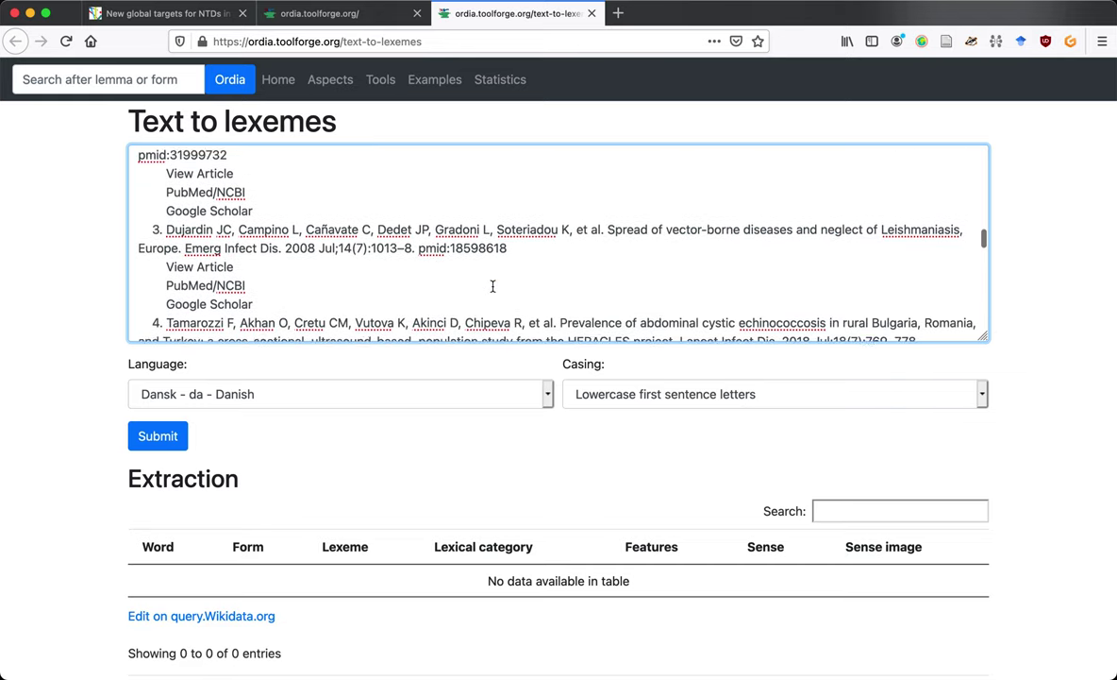
pyautogui.scroll(5, 493, 286)
pyautogui.scroll(-1, 489, 264)
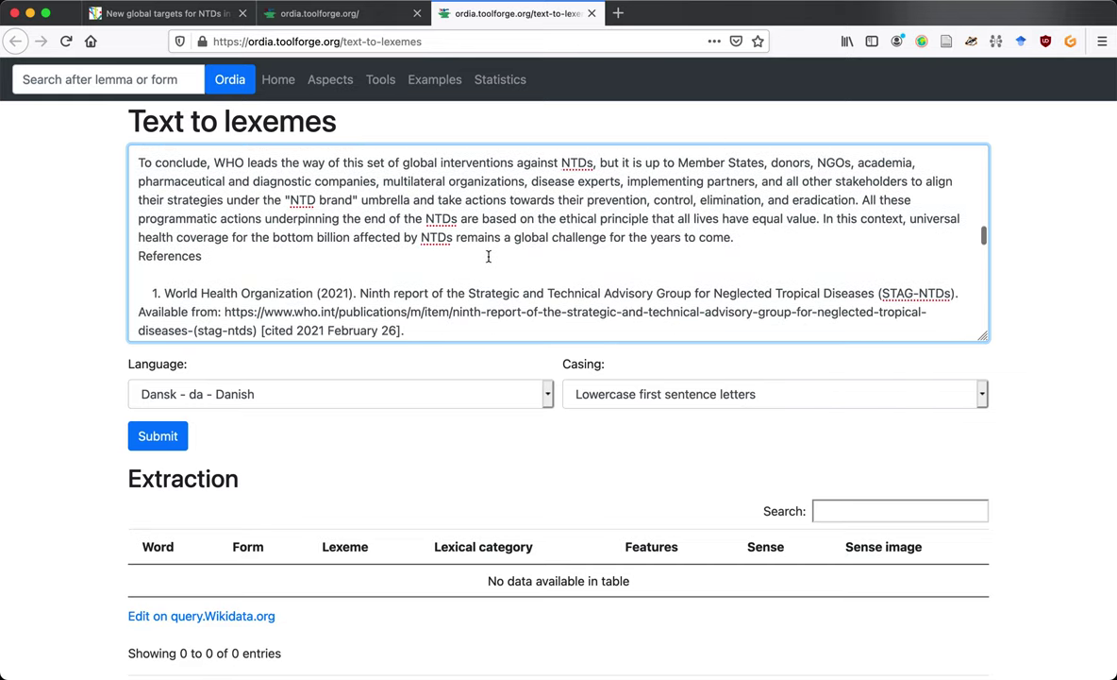
pyautogui.press('super+a')
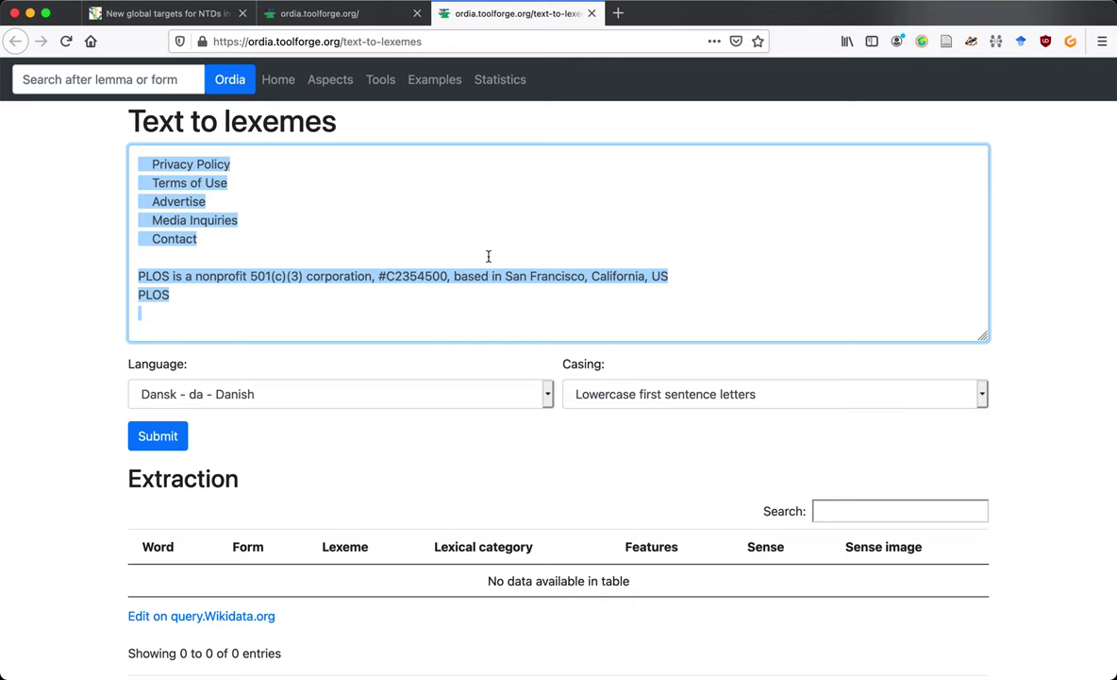
pyautogui.press('BackSpace')
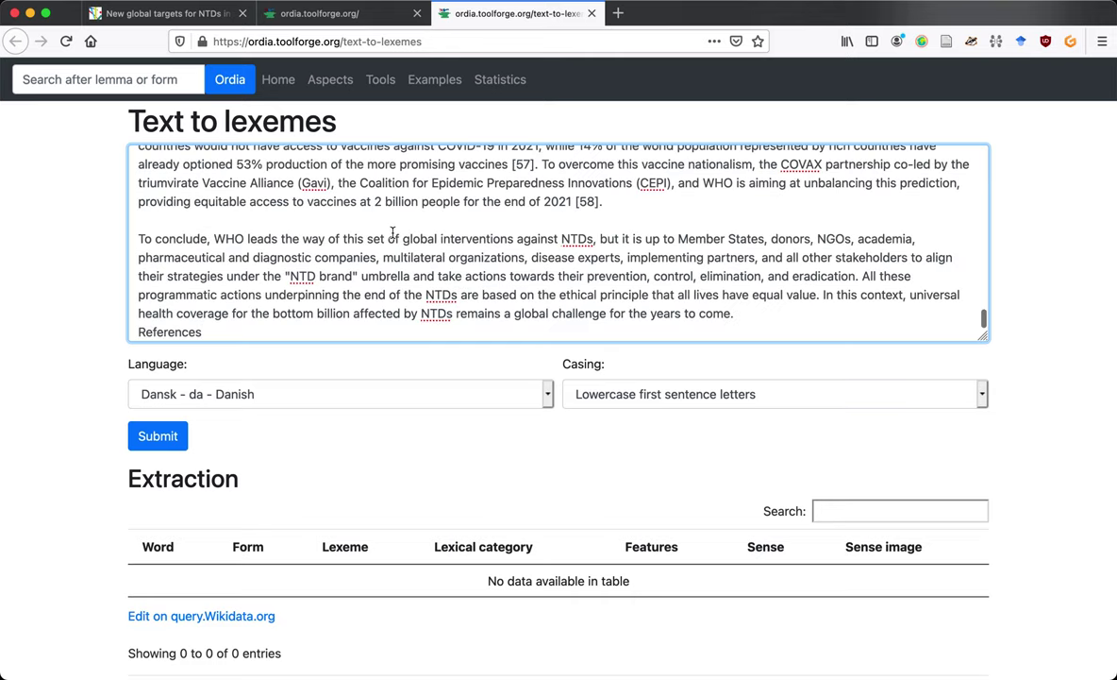
pyautogui.click(253, 394)
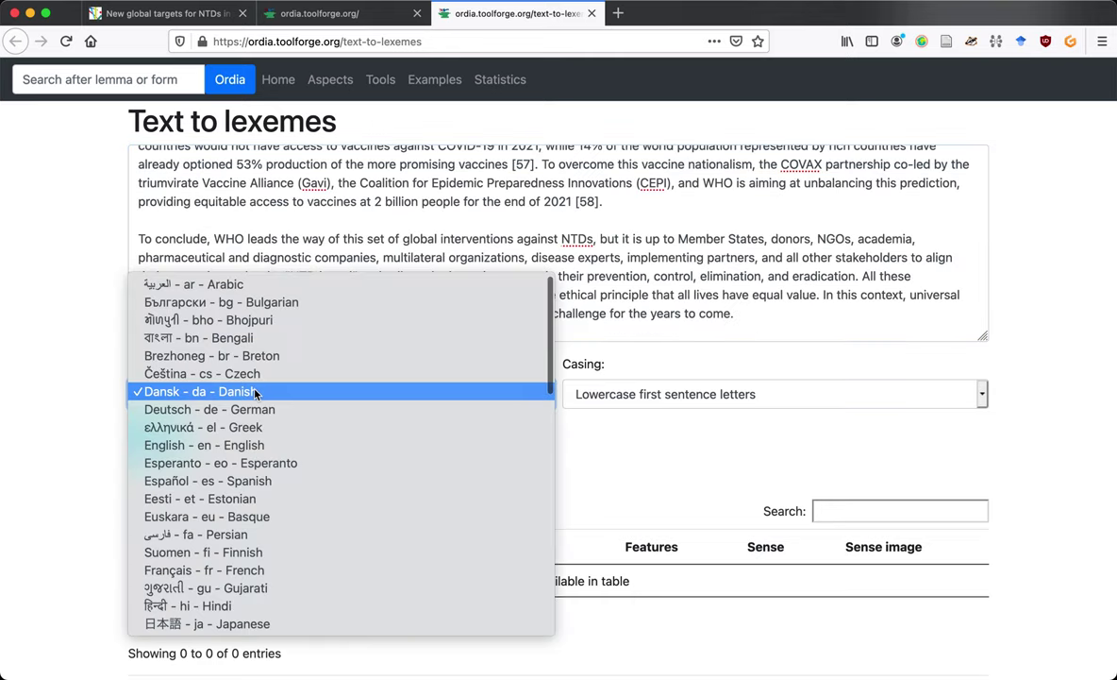
pyautogui.click(256, 446)
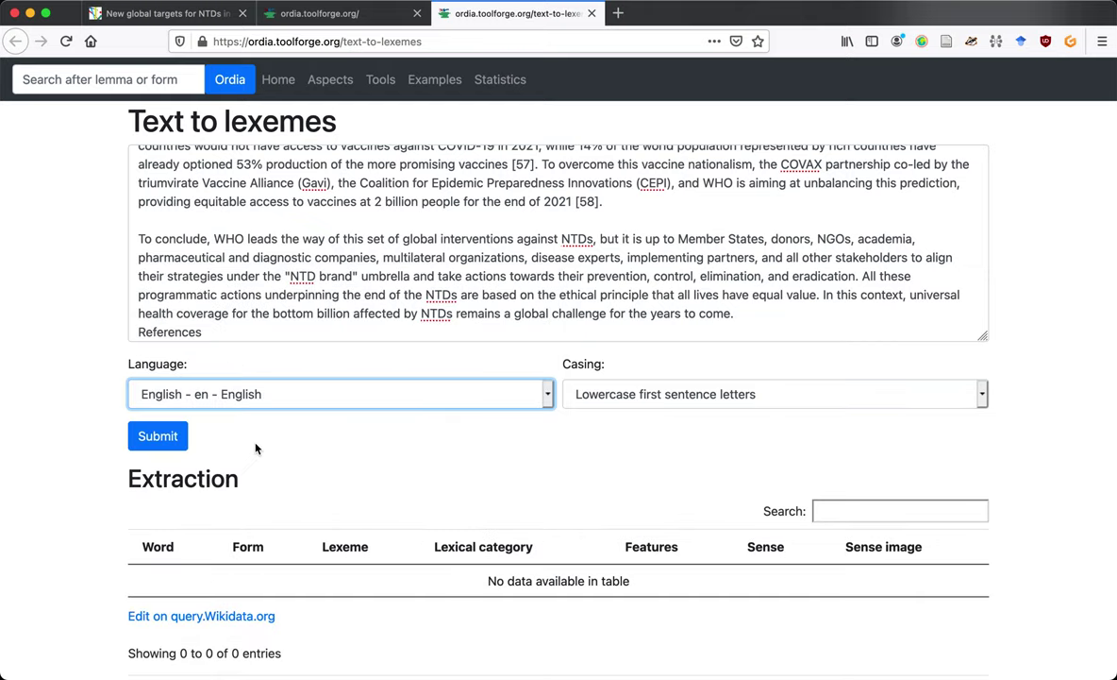
# Open the Text-to-languages tool in a new tab and copy the first three lines of the article's "To conclude" paragraph
pyautogui.click(395, 84)
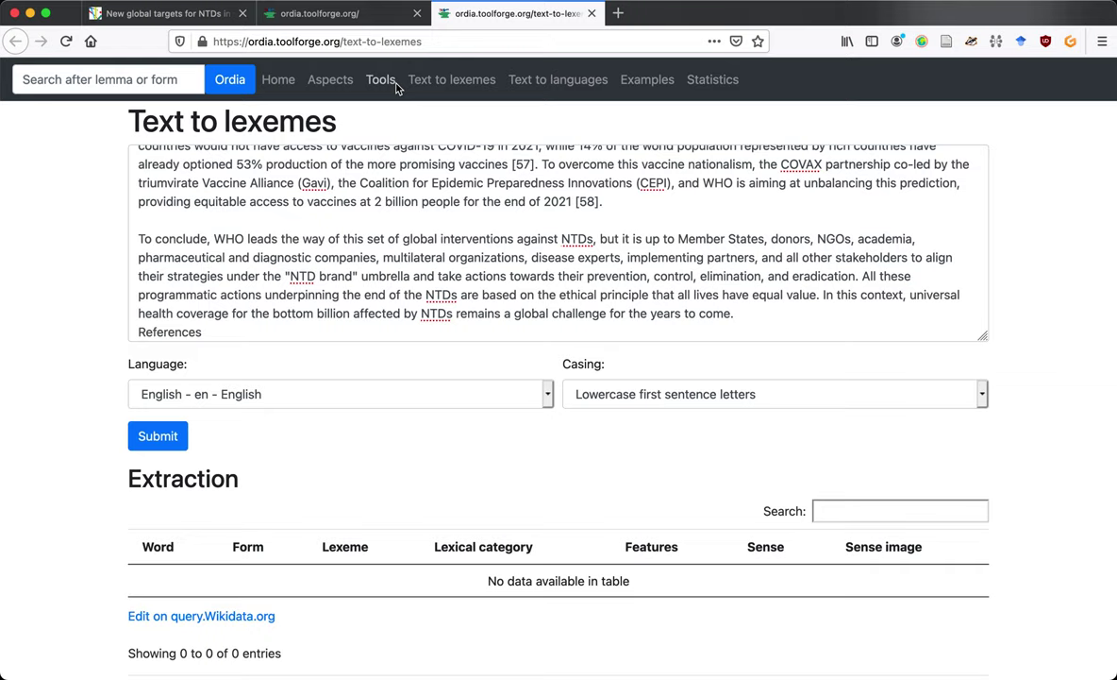
pyautogui.middleClick(534, 81)
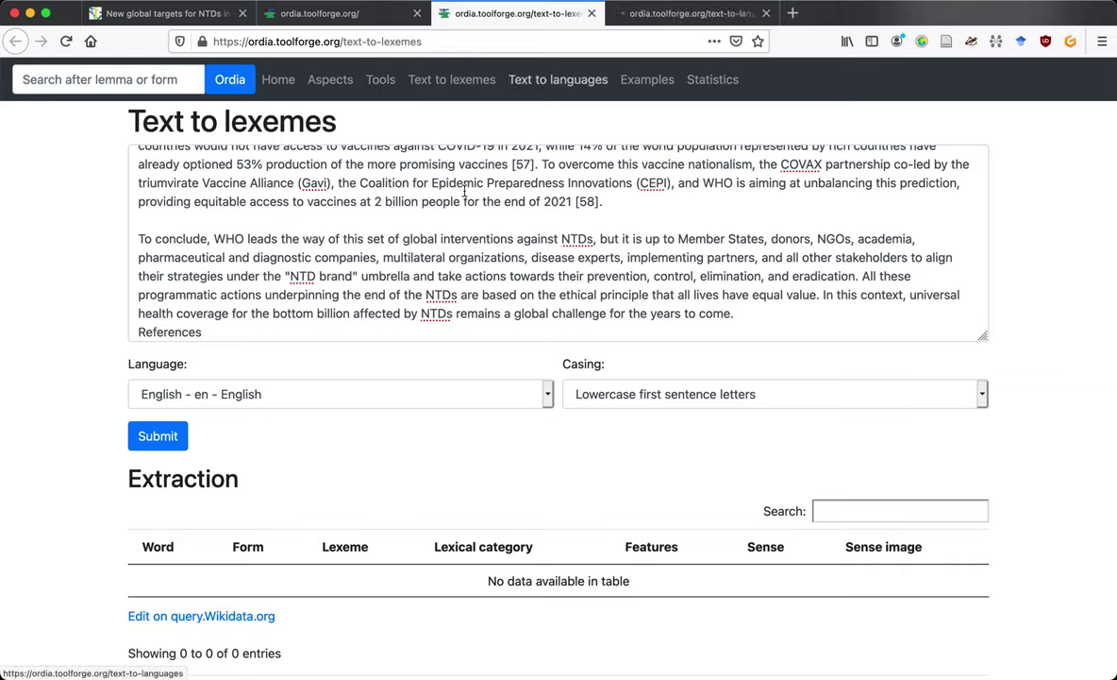
pyautogui.click(373, 235)
pyautogui.press('super+Left')
pyautogui.hotkey('shift', 'Down')
pyautogui.hotkey('shift', 'Down')
pyautogui.hotkey('shift', 'Down')
pyautogui.press('super+c')
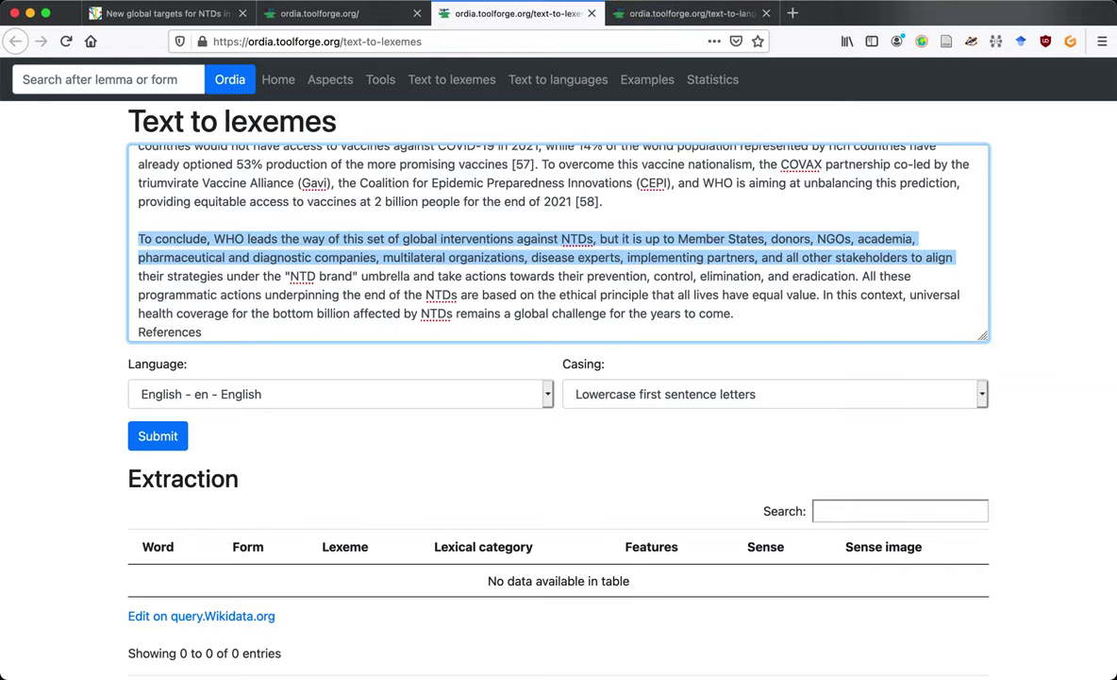
# Submit the copied passage in Text to languages with casing Lowercase first sentence letters, and review the words matched per language
pyautogui.hotkey('ctrl', 'Tab')
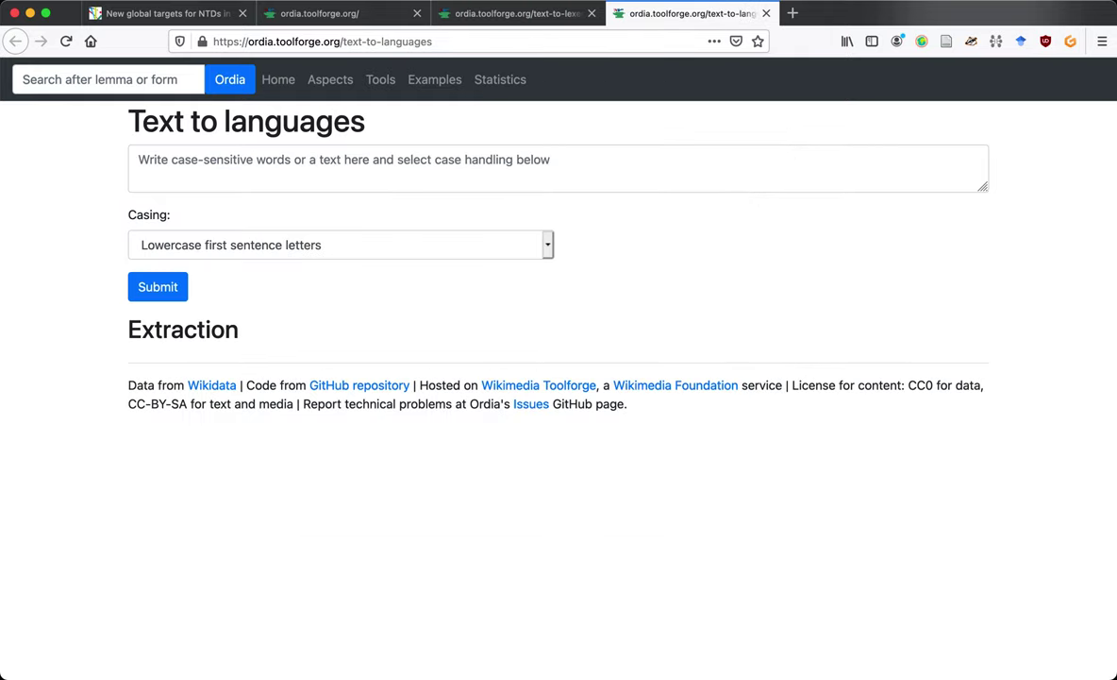
pyautogui.click(299, 163)
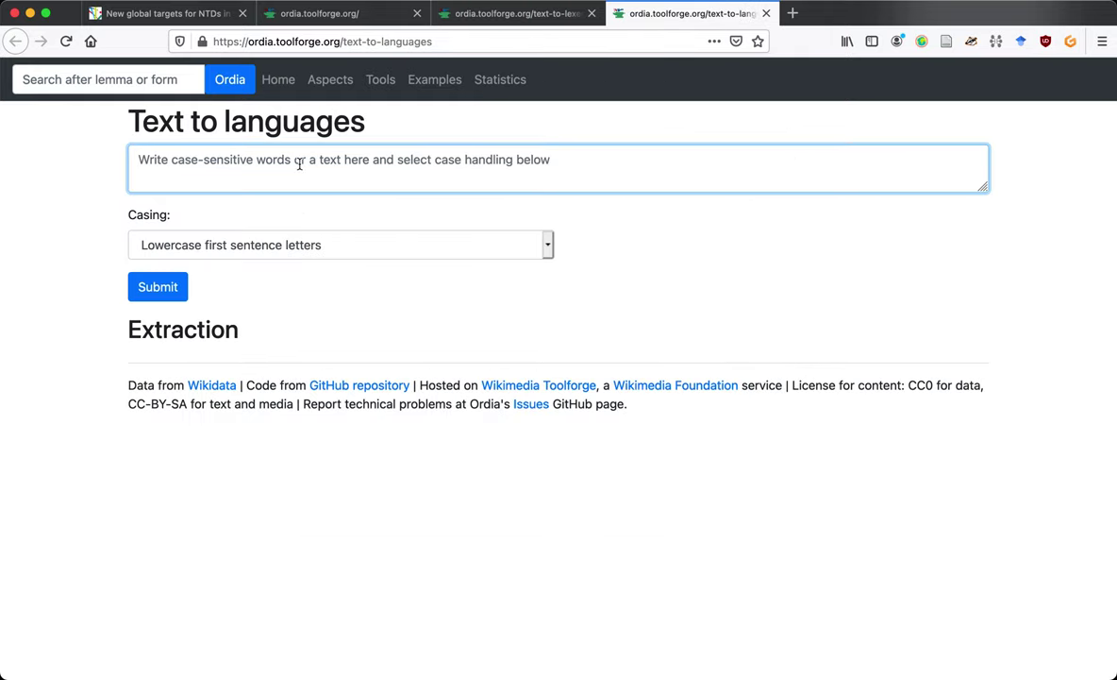
pyautogui.press('super+v')
pyautogui.click(275, 247)
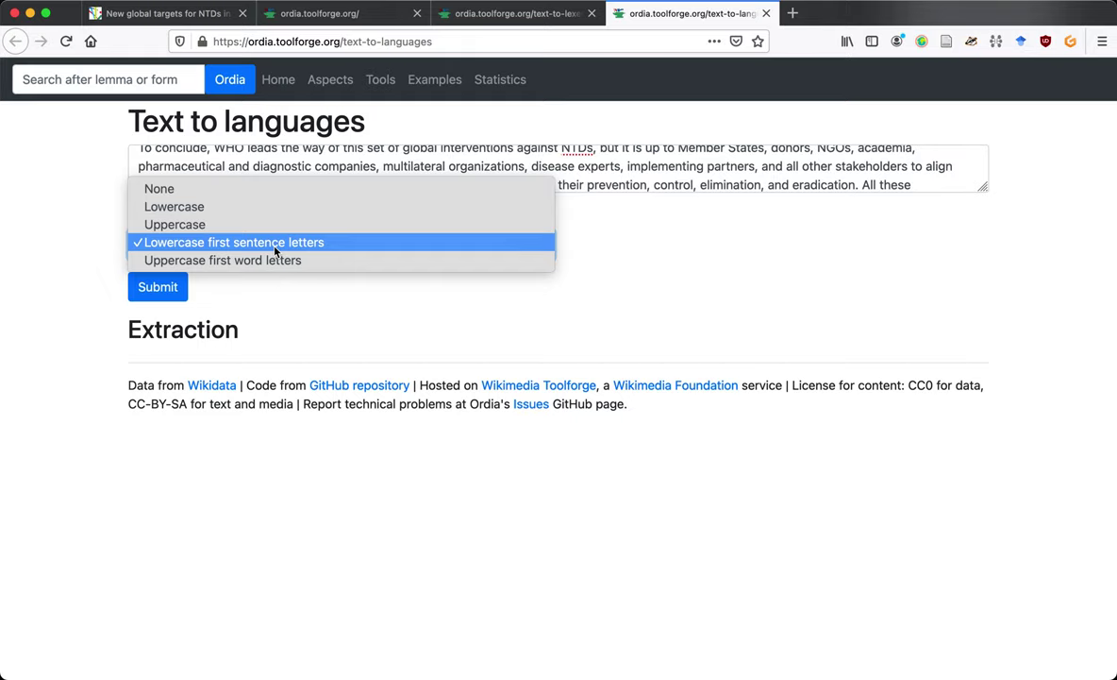
pyautogui.click(275, 243)
pyautogui.click(165, 288)
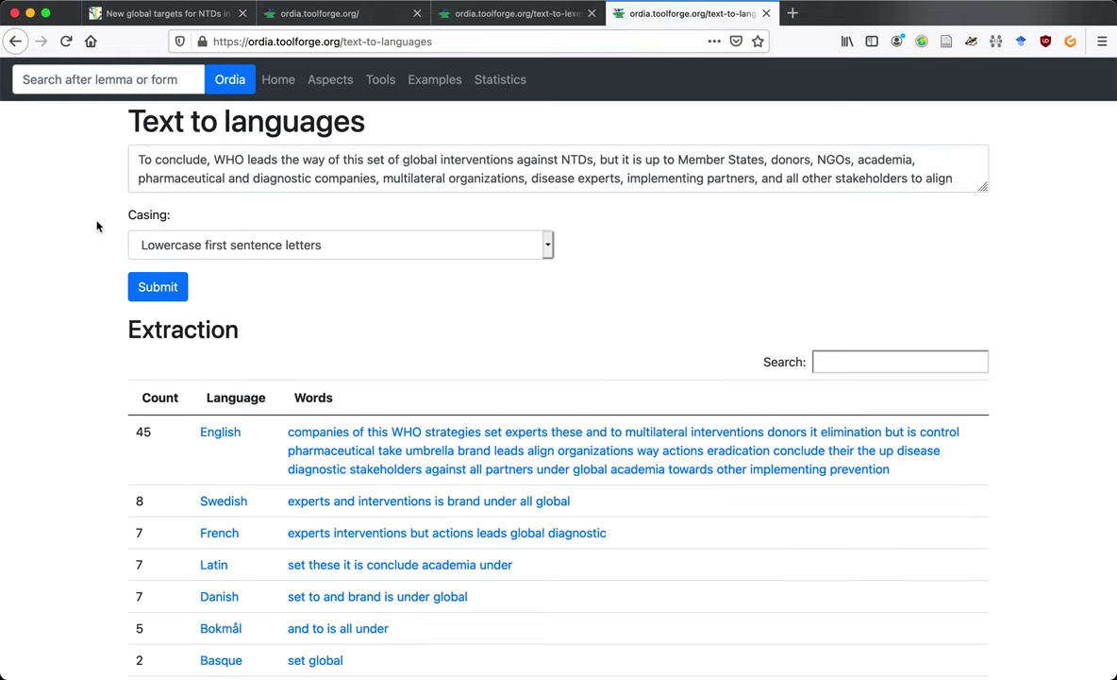
pyautogui.scroll(-2, 82, 401)
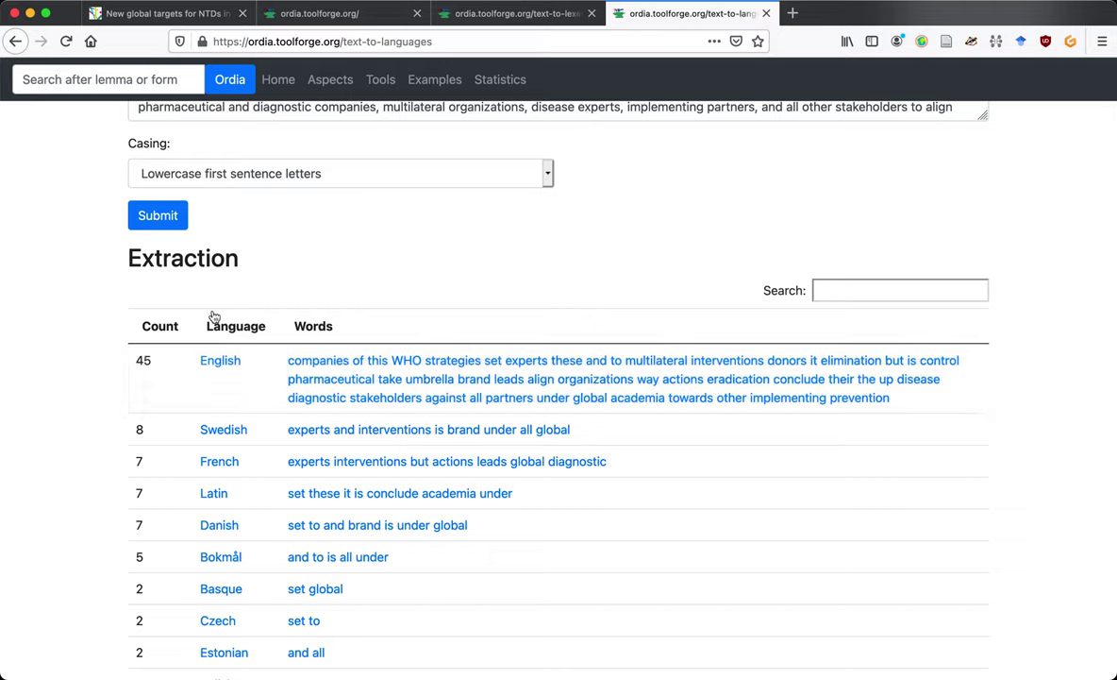
pyautogui.scroll(-5, 197, 505)
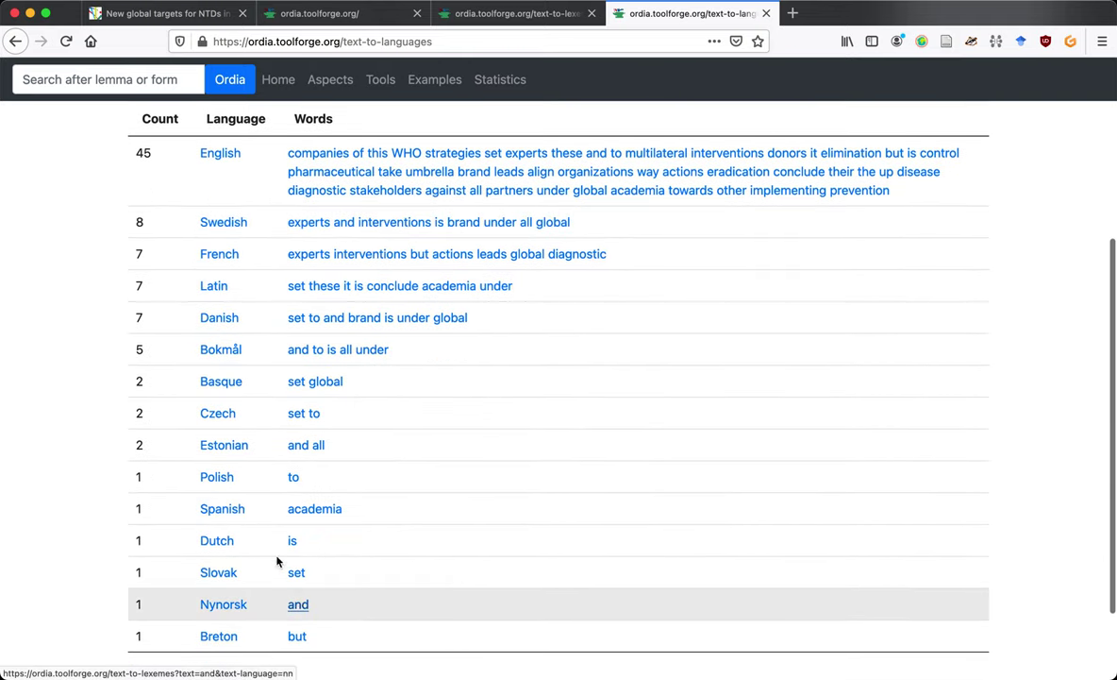
pyautogui.scroll(4, 249, 256)
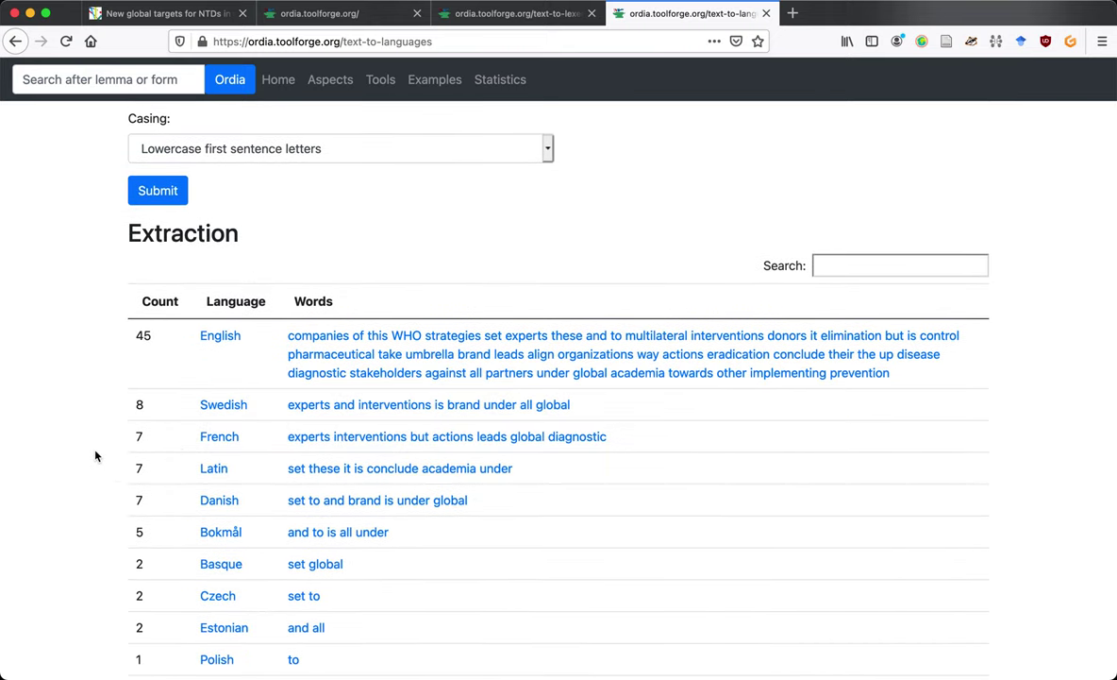
pyautogui.scroll(2, 94, 484)
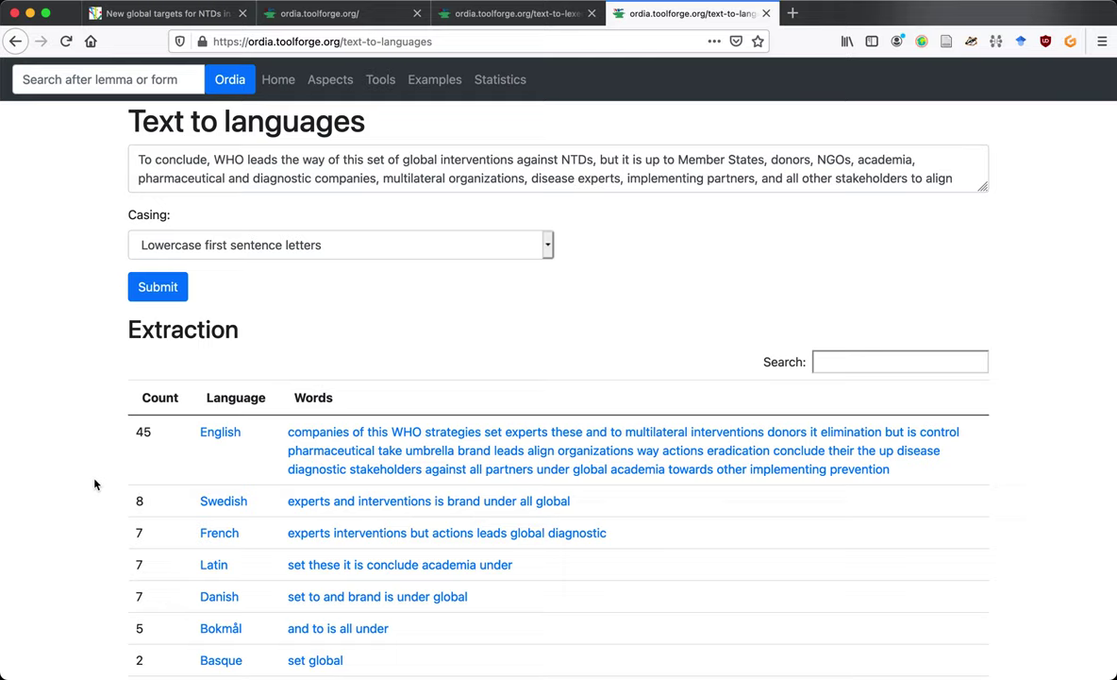
# Return to Text to lexemes, set the casing to Lowercase, and submit the English article text
pyautogui.hotkey('ctrl', 'shift', 'Tab')
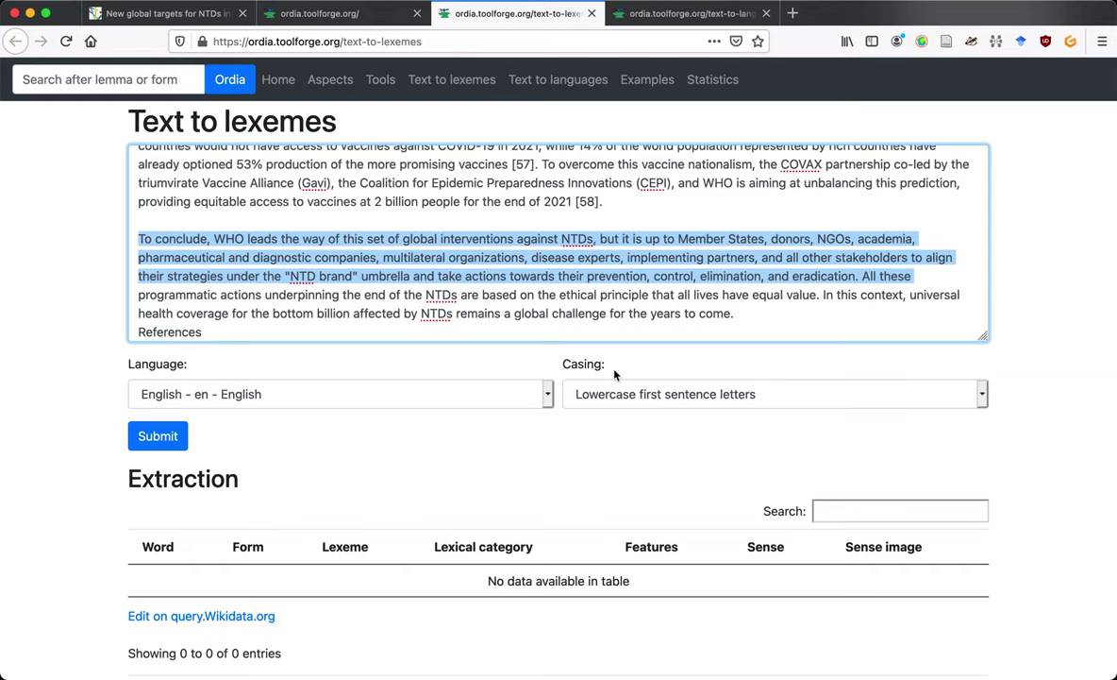
pyautogui.click(600, 404)
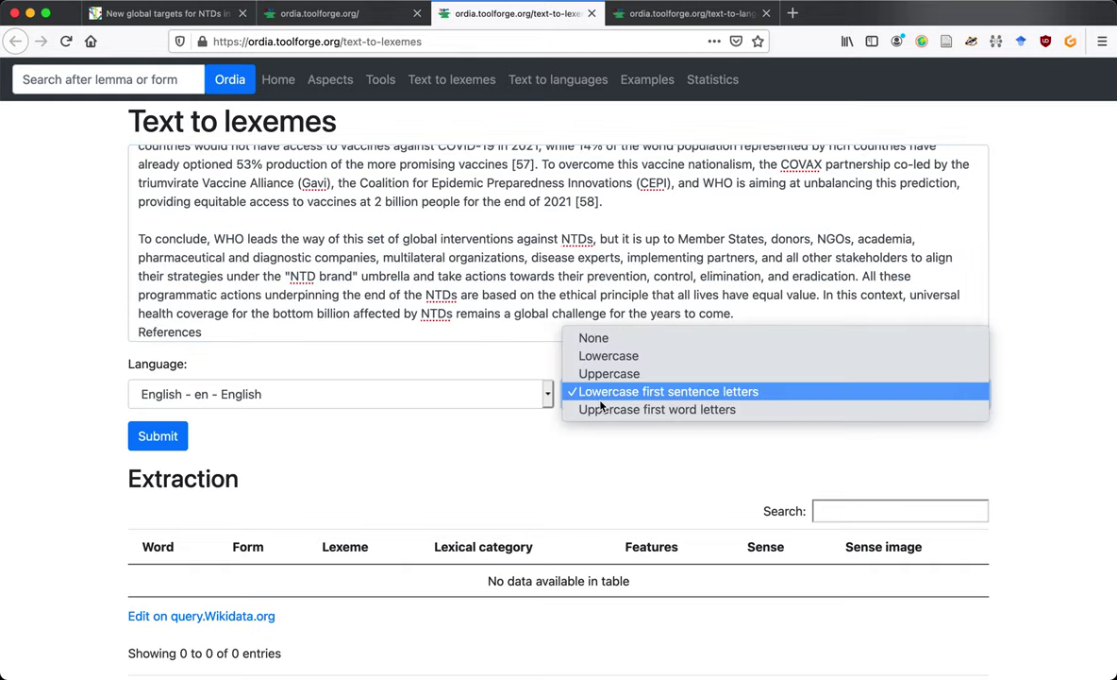
pyautogui.click(587, 338)
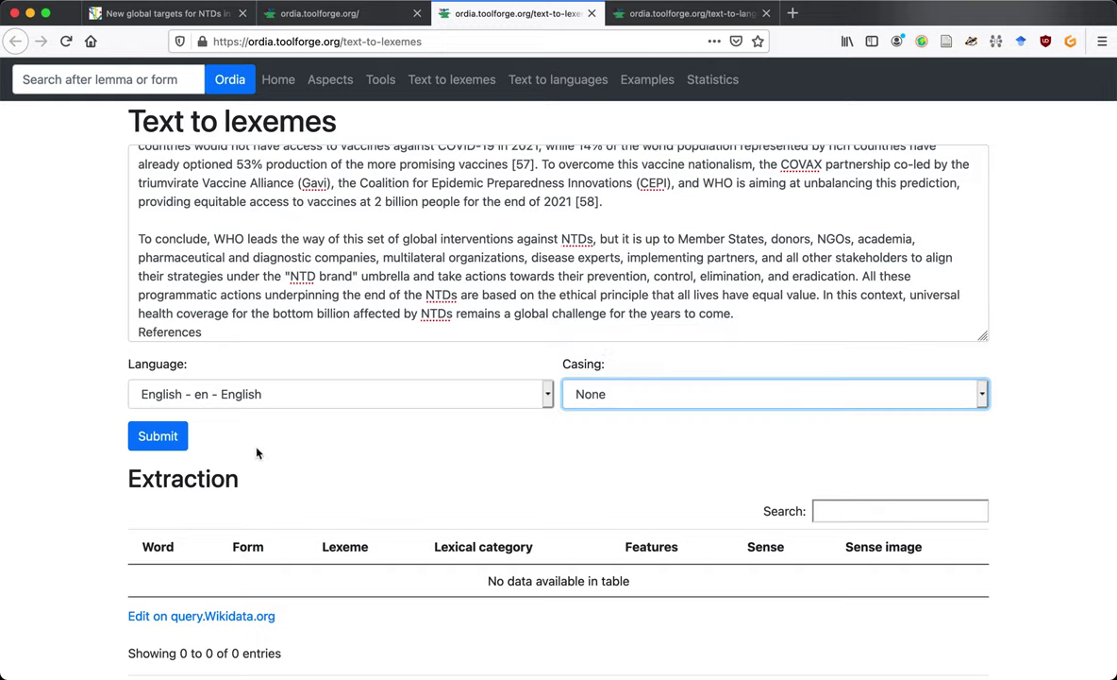
pyautogui.click(613, 404)
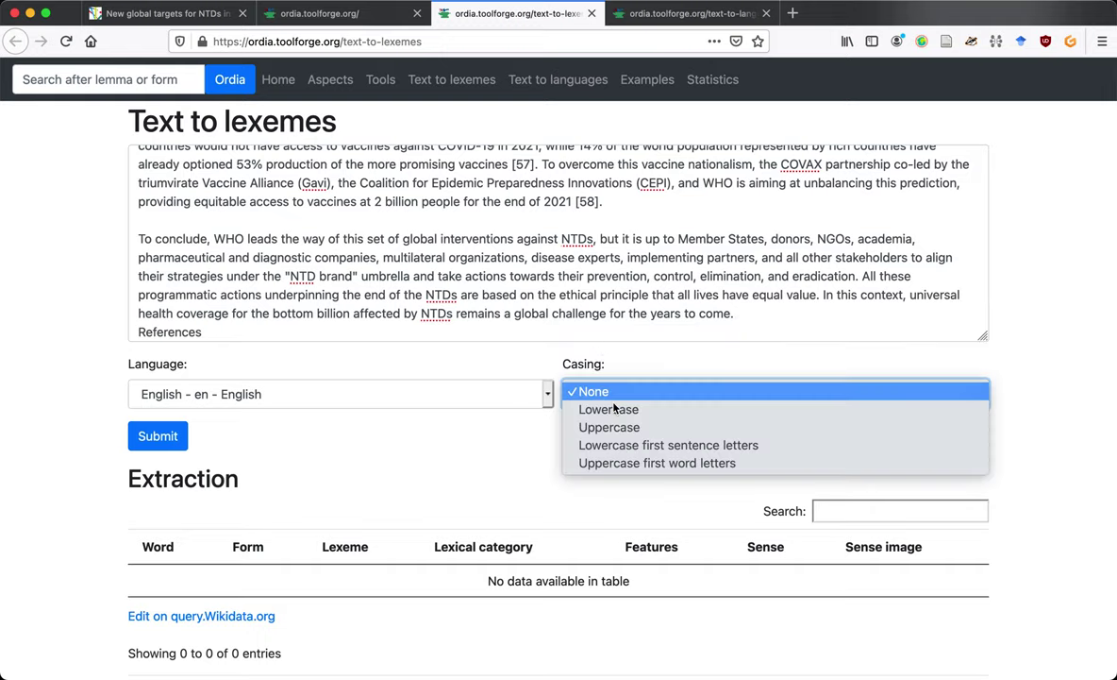
pyautogui.click(612, 409)
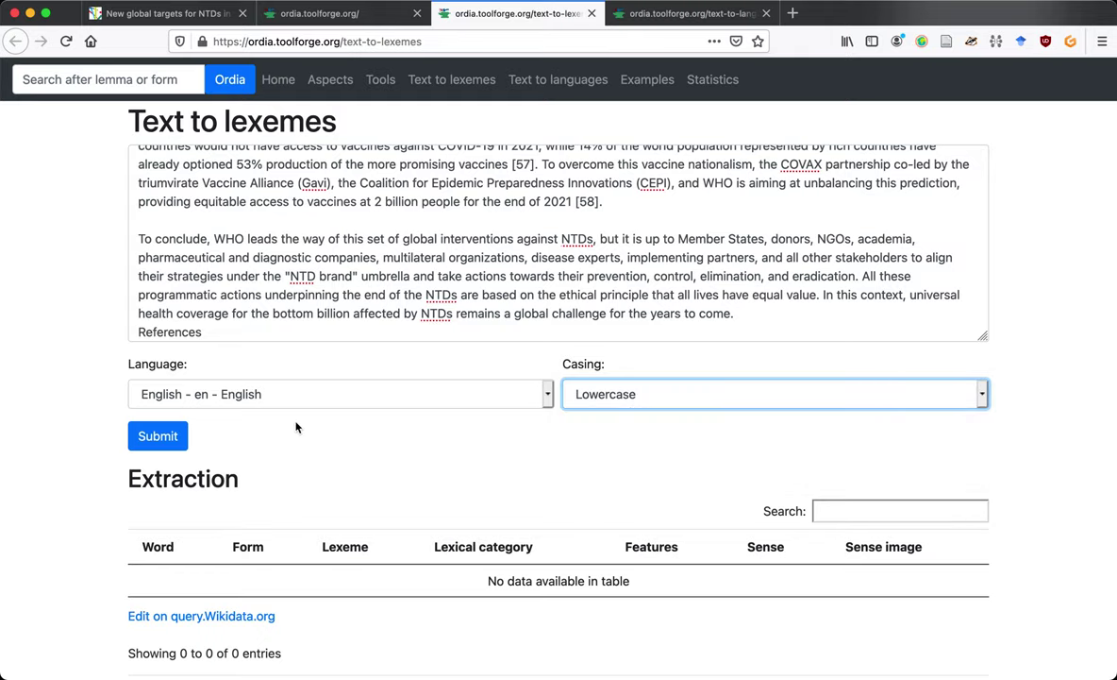
pyautogui.click(181, 440)
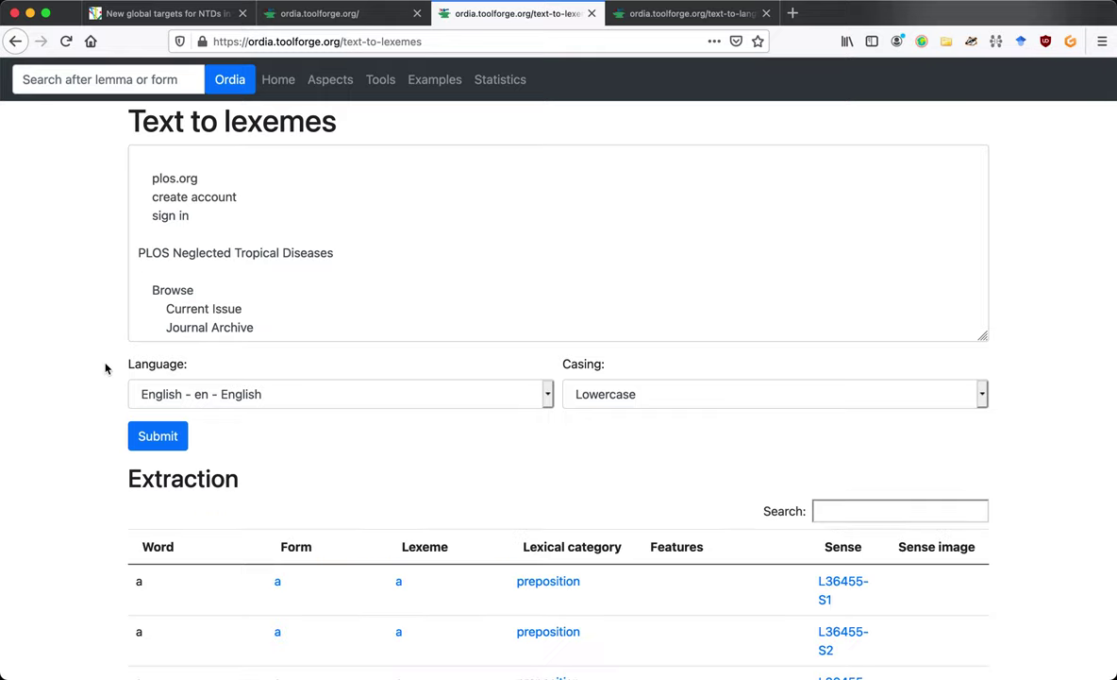
# Look through the extraction table's early alphabetical entries for matched lexemes and for words without any lexeme
pyautogui.scroll(-3, 106, 368)
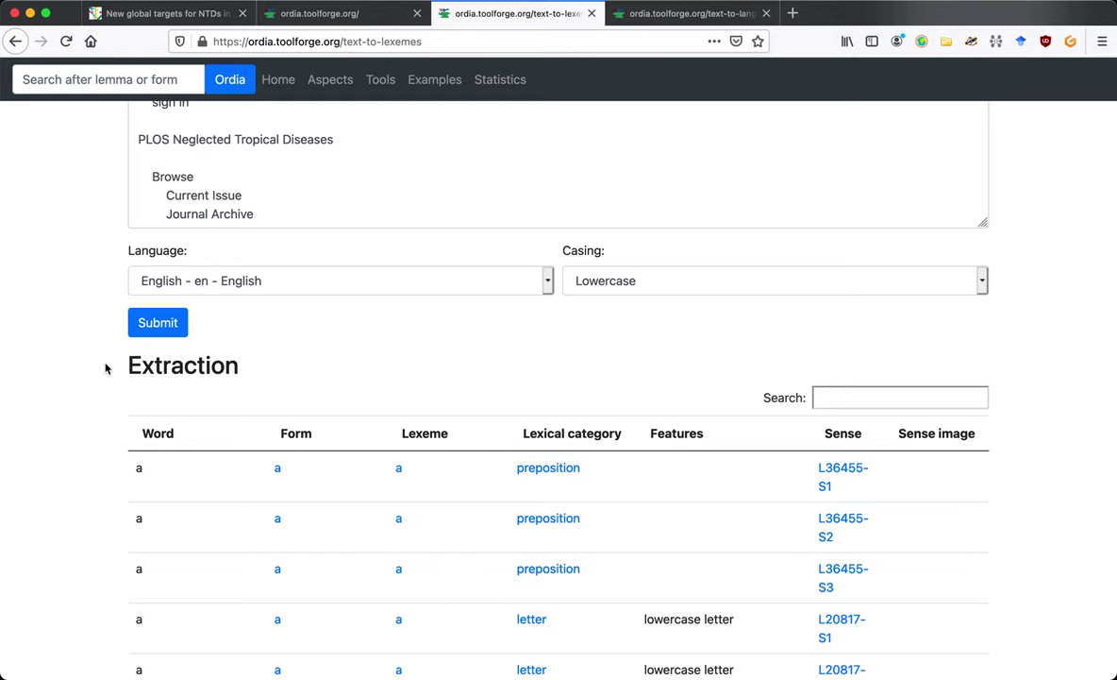
pyautogui.scroll(-3, 106, 368)
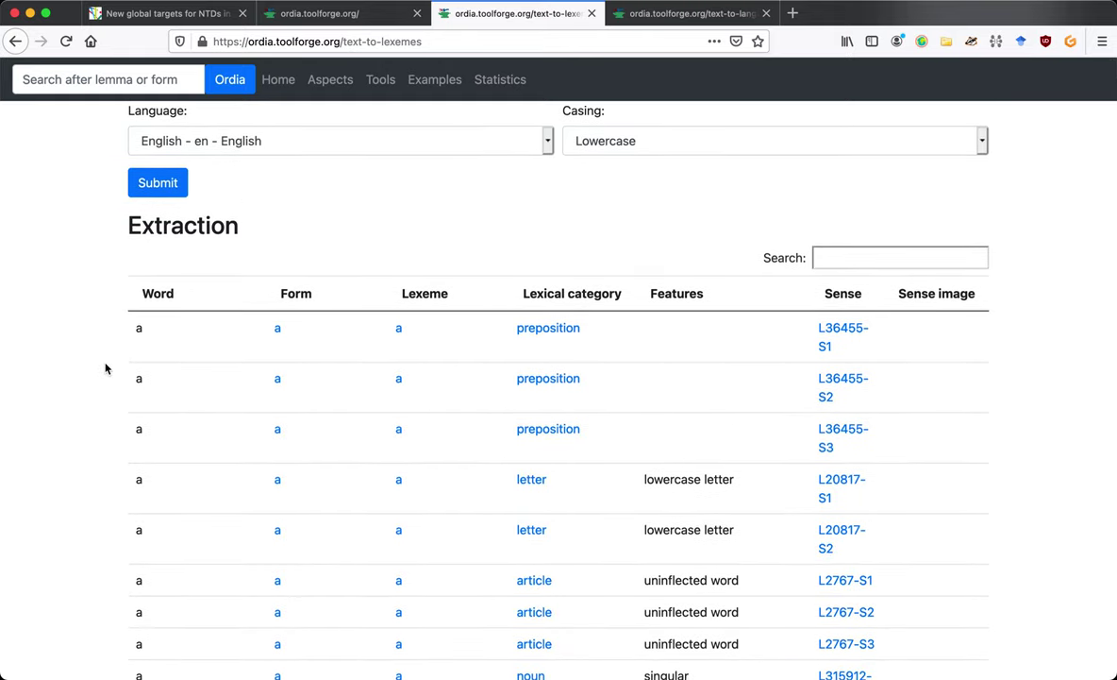
pyautogui.scroll(-9, 106, 368)
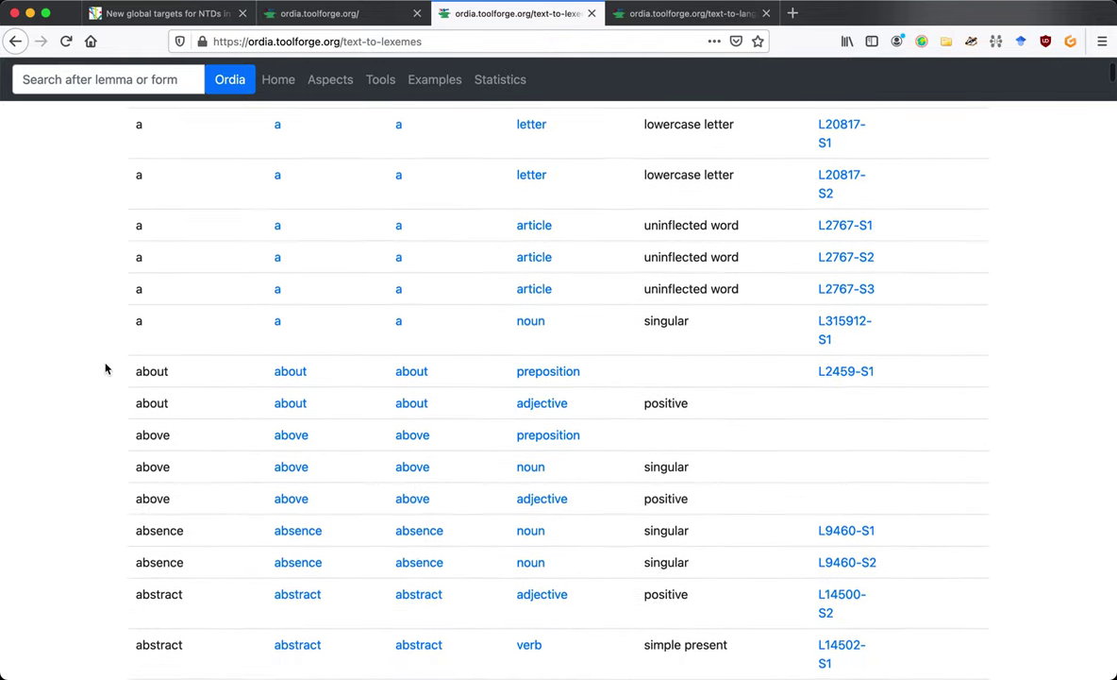
pyautogui.scroll(-14, 105, 368)
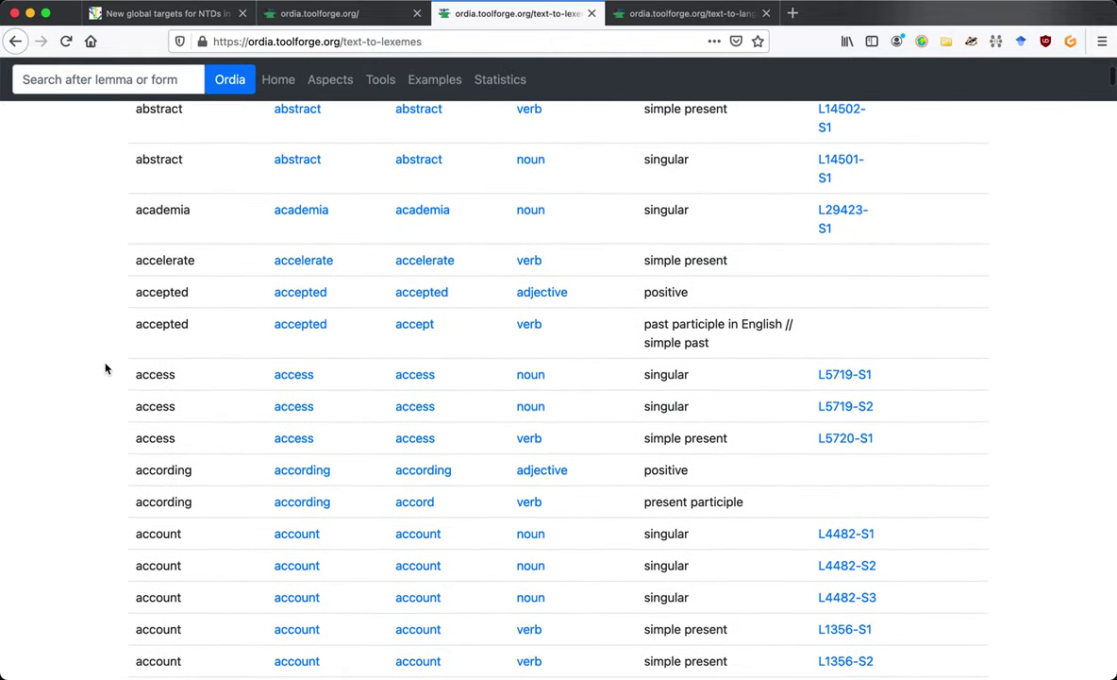
pyautogui.scroll(-20, 106, 368)
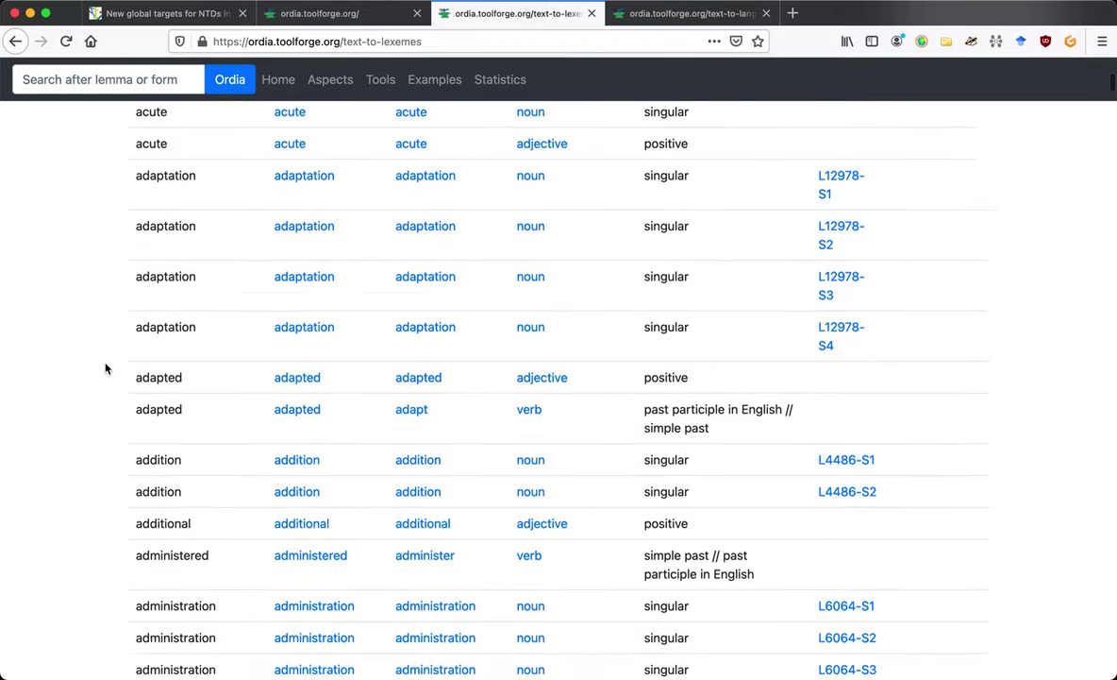
pyautogui.scroll(-16, 106, 368)
pyautogui.scroll(7, 106, 368)
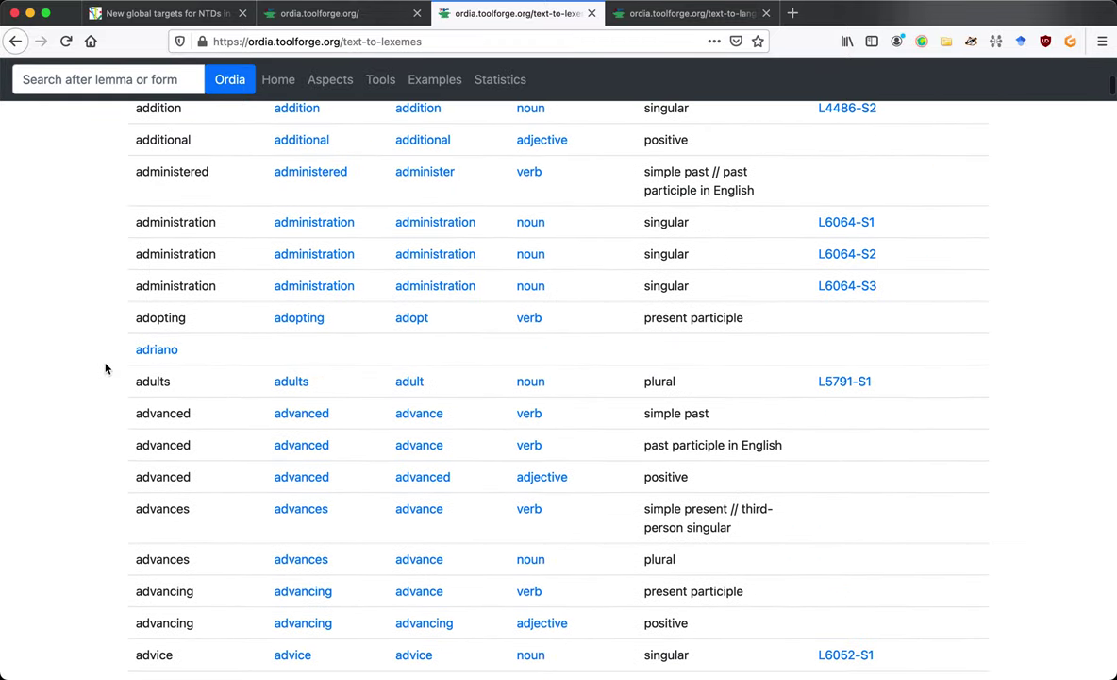
pyautogui.scroll(-12, 122, 412)
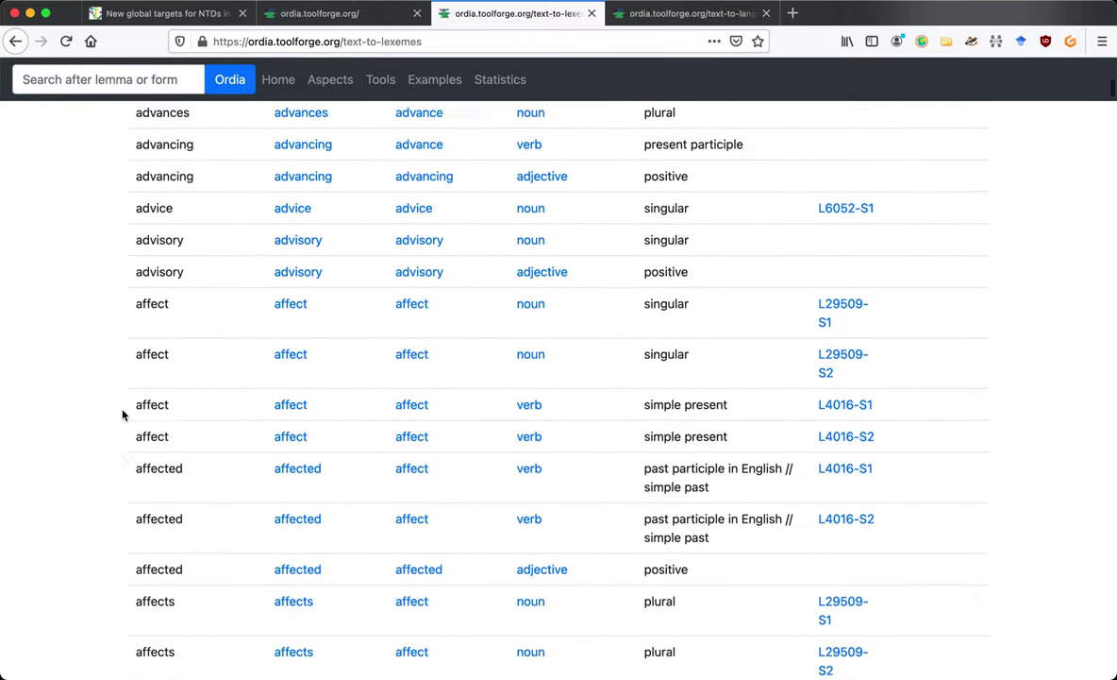
pyautogui.scroll(-14, 122, 413)
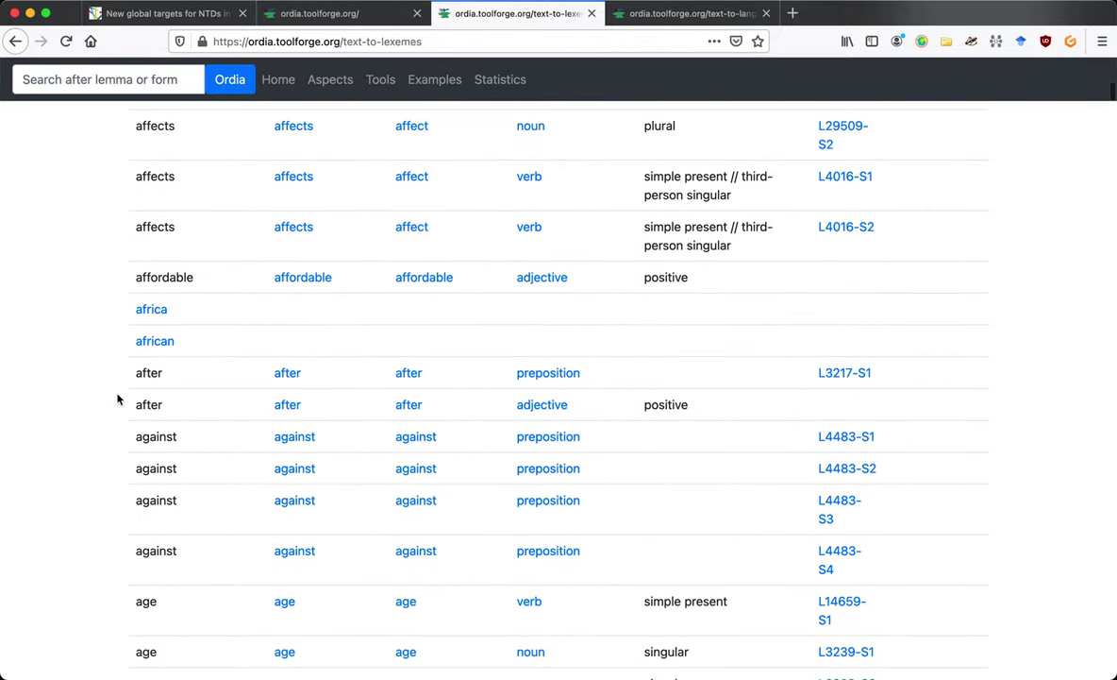
pyautogui.scroll(-20, 118, 398)
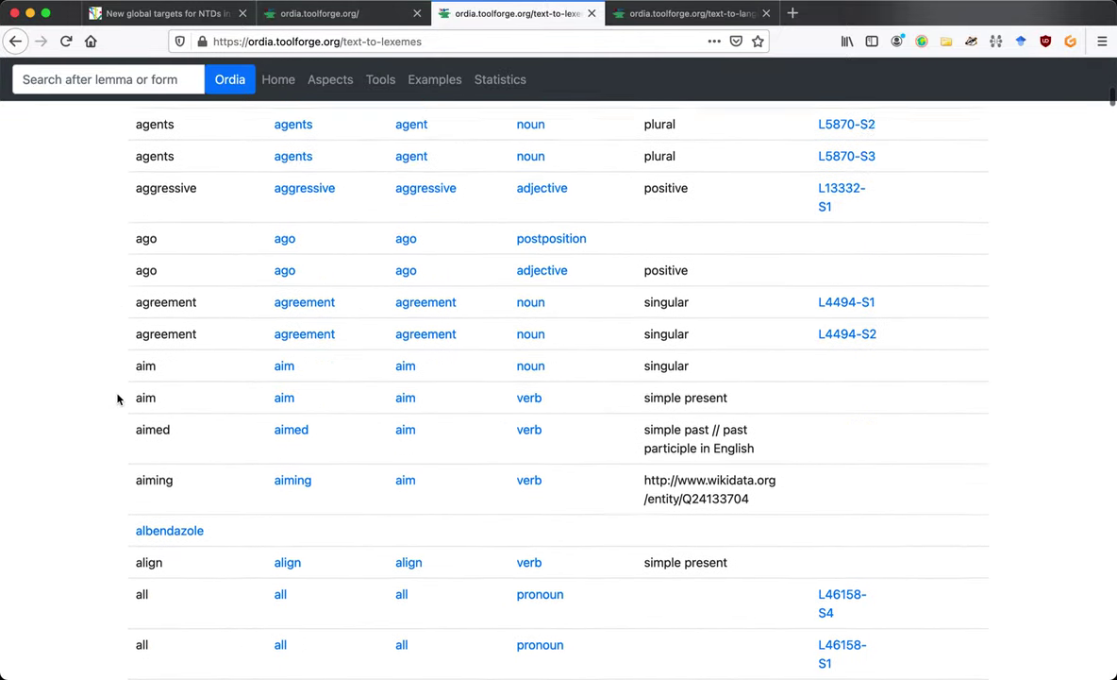
pyautogui.scroll(-5, 118, 398)
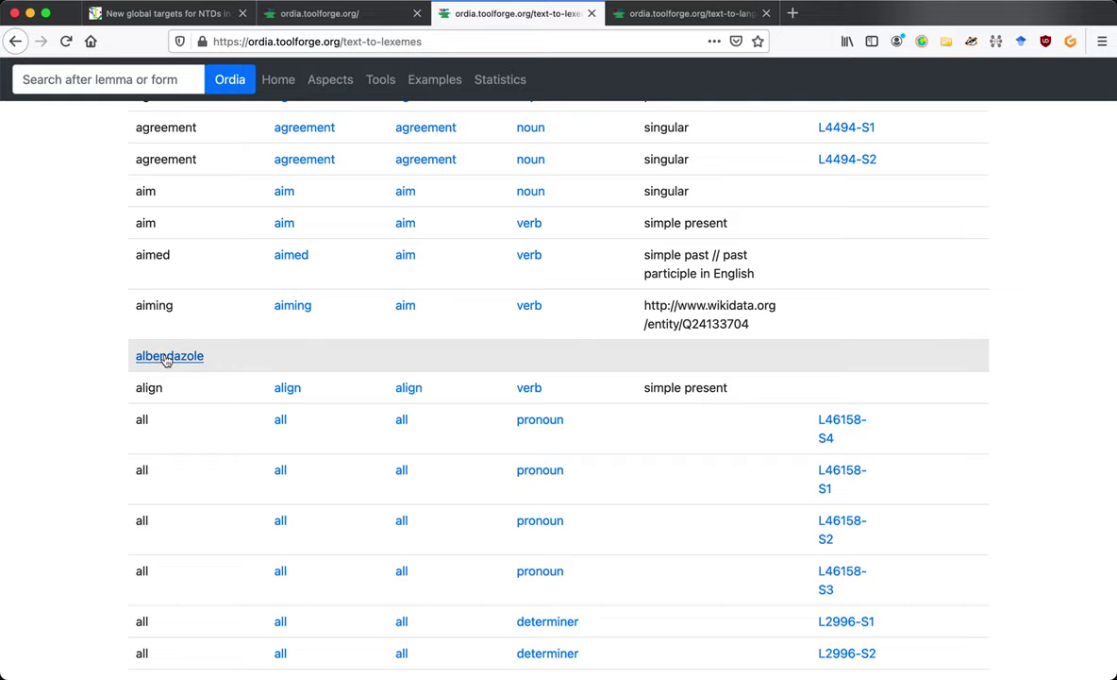
pyautogui.scroll(-1, 112, 415)
pyautogui.scroll(-17, 111, 434)
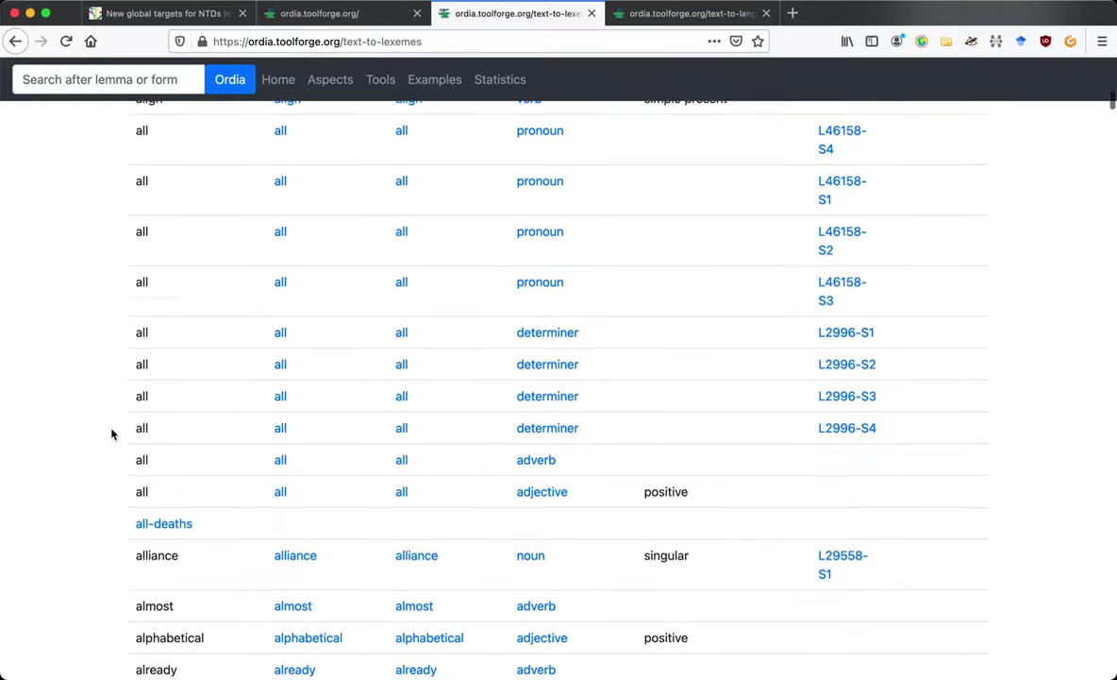
pyautogui.scroll(-13, 112, 434)
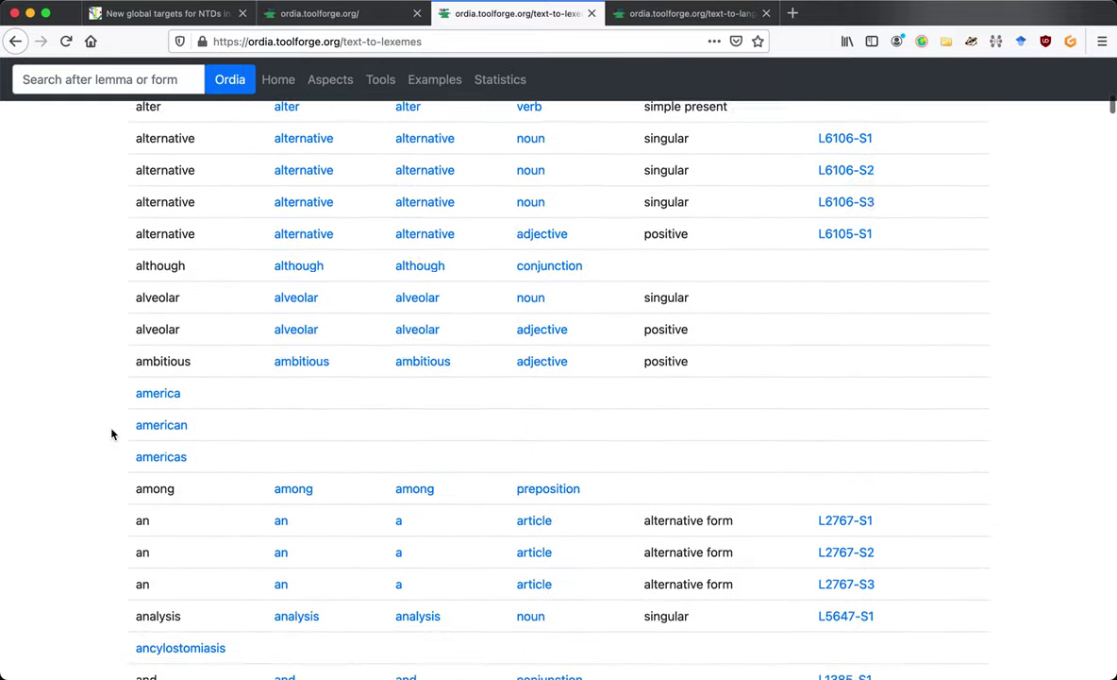
# Open the unmatched words ancylostomiasis, anthelmintic and antiparasitic in separate background tabs
pyautogui.scroll(-1, 111, 434)
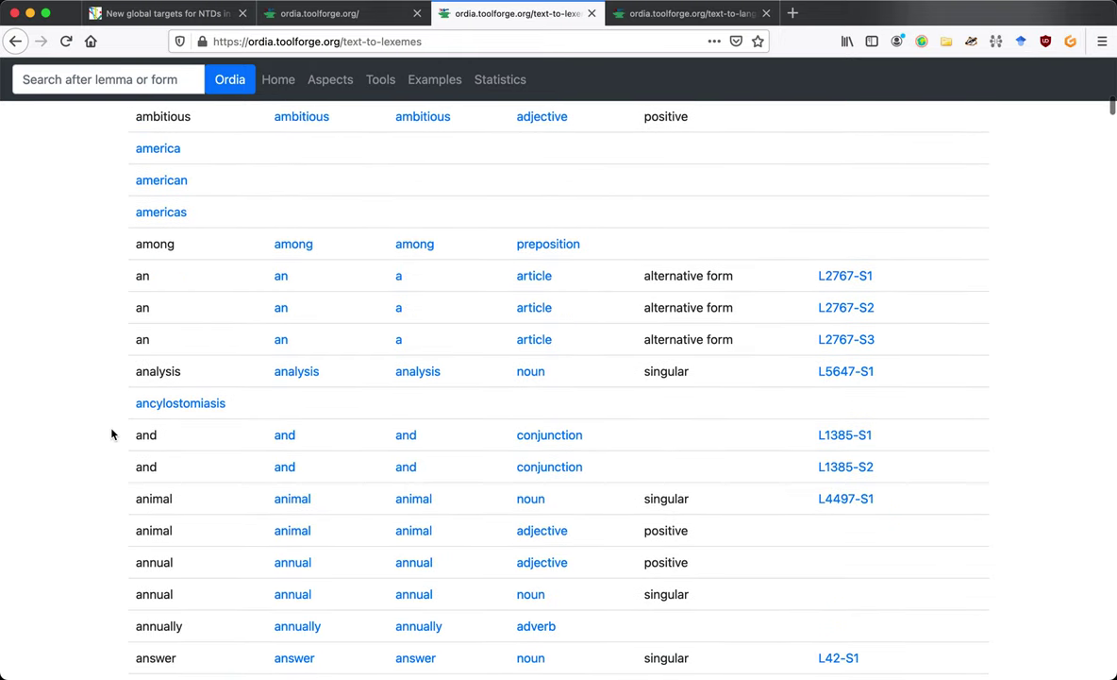
pyautogui.middleClick(199, 406)
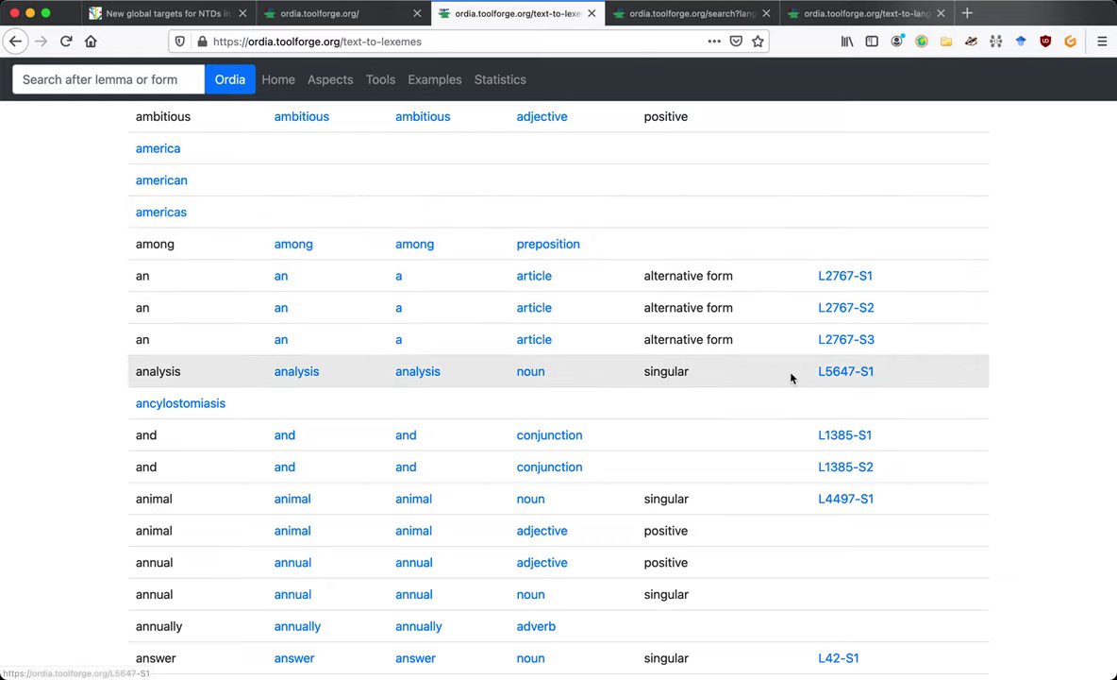
pyautogui.scroll(-1, 798, 454)
pyautogui.scroll(-5, 798, 454)
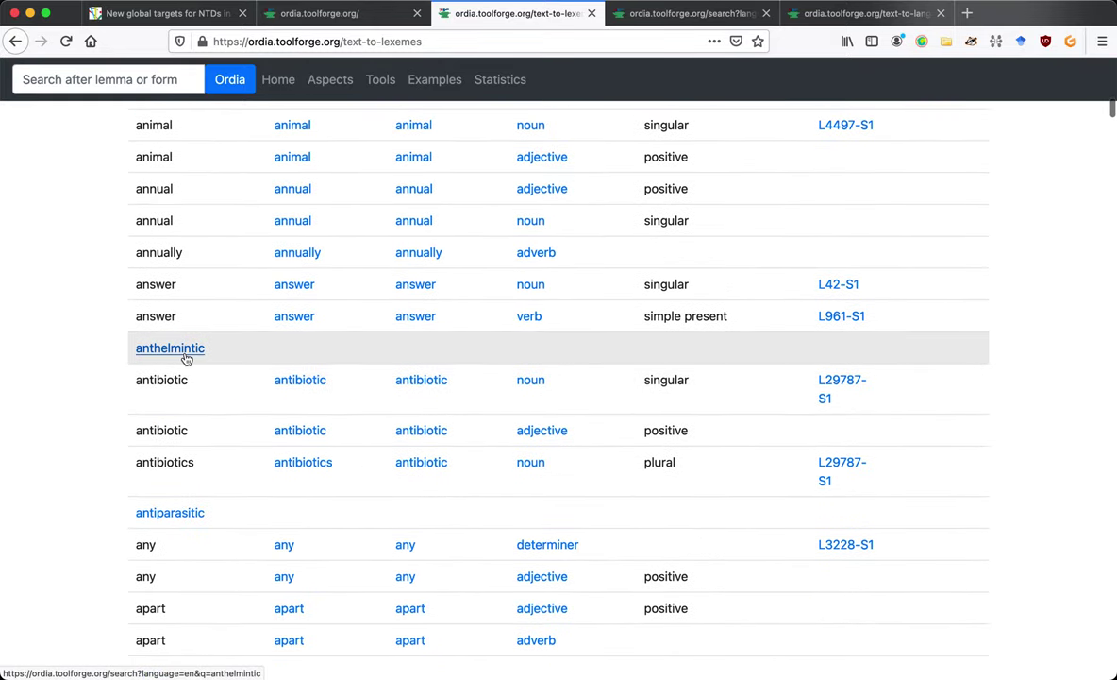
pyautogui.keyDown('super'); pyautogui.click(185, 355); pyautogui.keyUp('super')
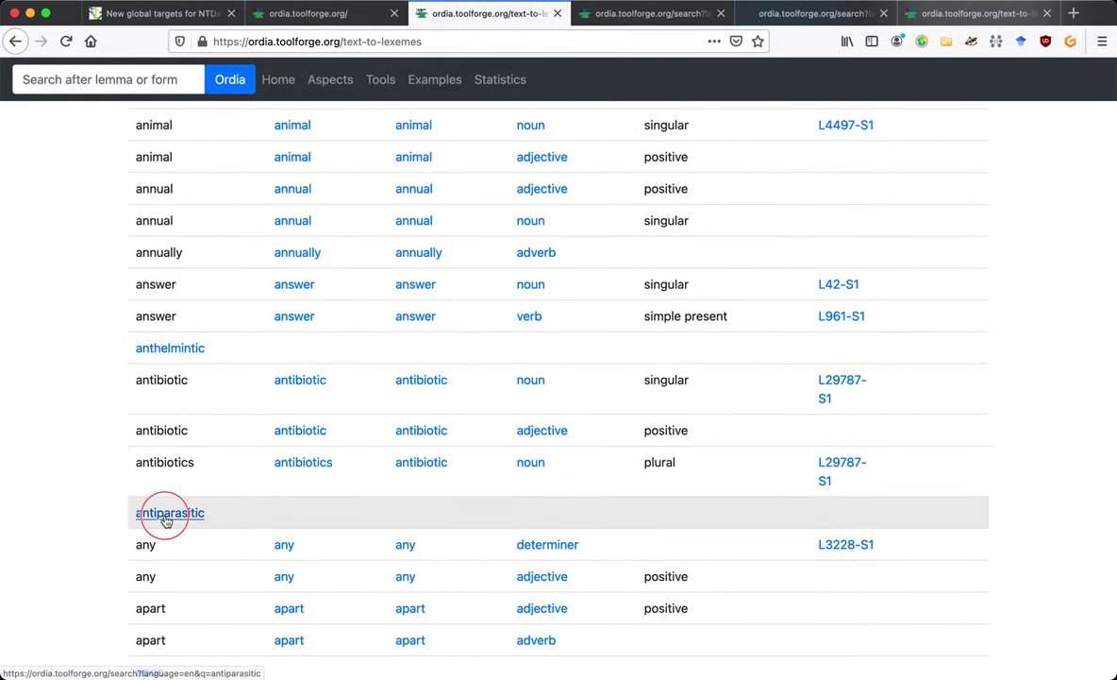
pyautogui.keyDown('super'); pyautogui.click(138, 513); pyautogui.keyUp('super')
# Sort the extraction table by Form so that the words without a matching lexeme come first
pyautogui.scroll(-5, 103, 518)
pyautogui.scroll(-4, 103, 519)
pyautogui.scroll(15, 103, 518)
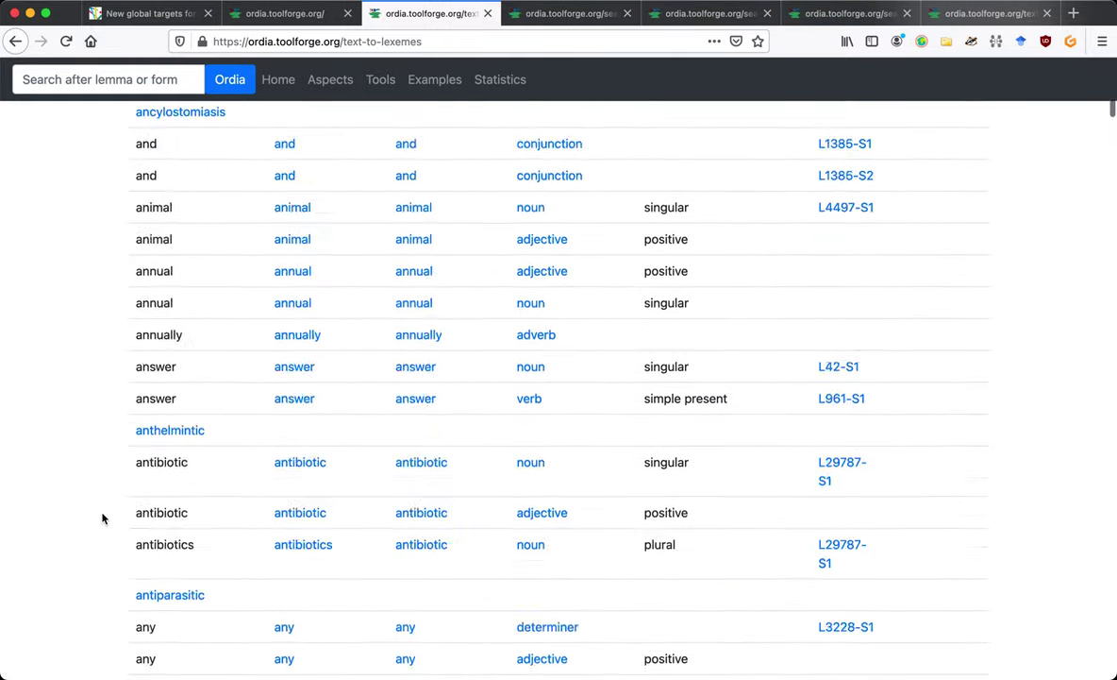
pyautogui.scroll(20, 103, 518)
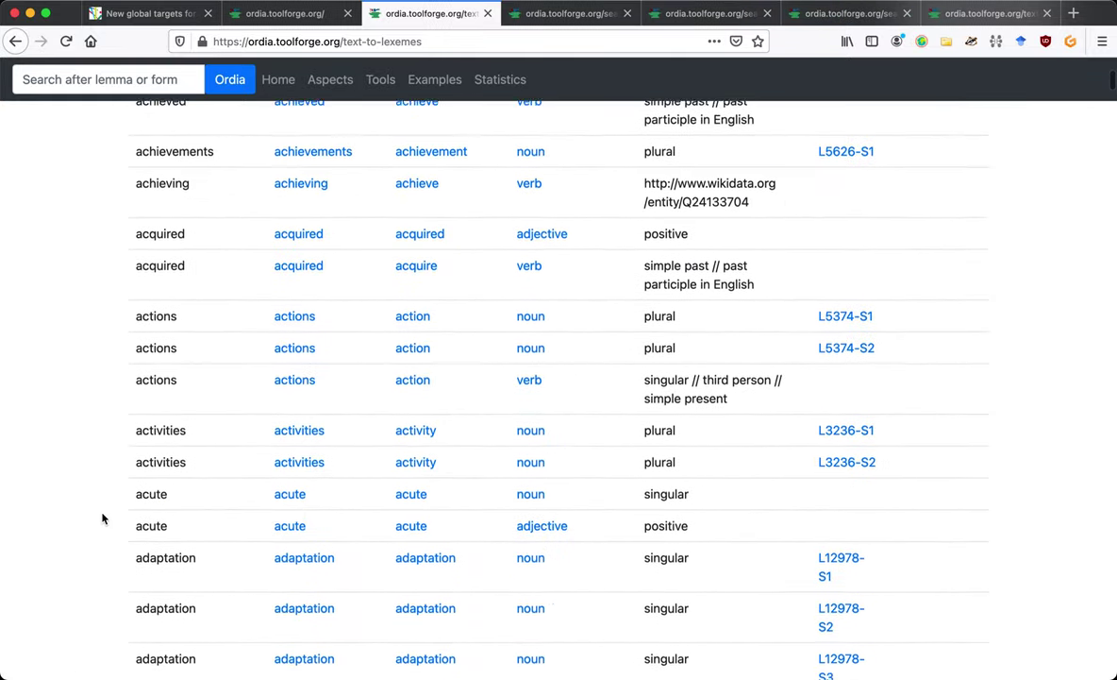
pyautogui.scroll(8, 103, 519)
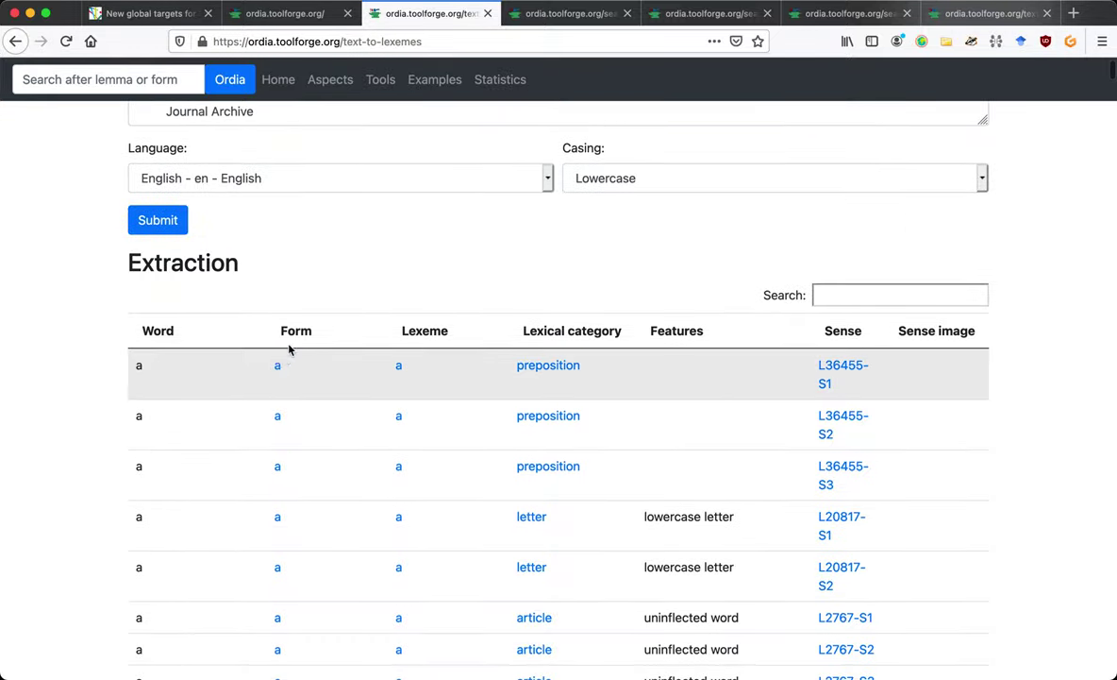
pyautogui.click(293, 333)
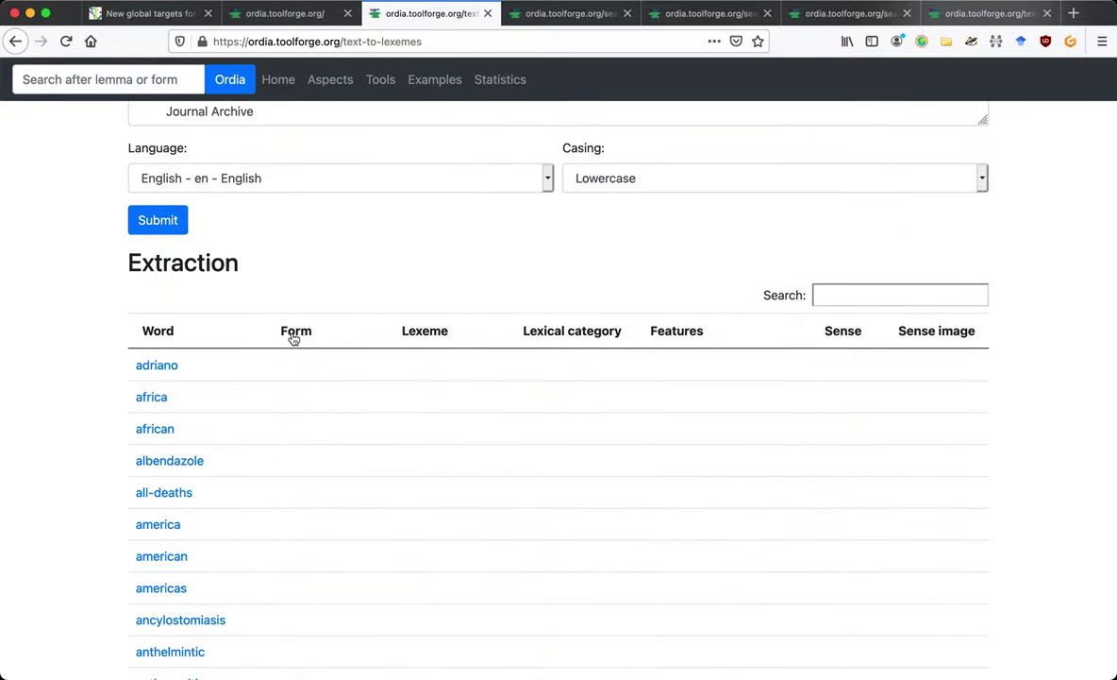
# Examine the sorted list of article words that have no lexeme in Wikidata
pyautogui.scroll(-5, 268, 429)
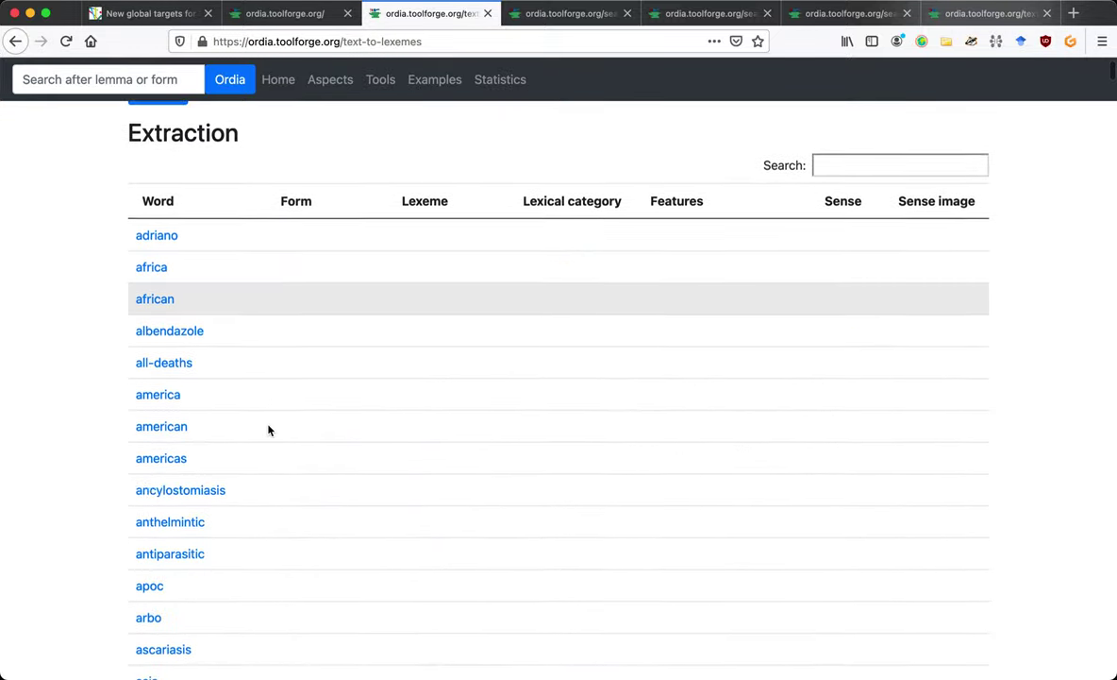
pyautogui.scroll(-6, 268, 430)
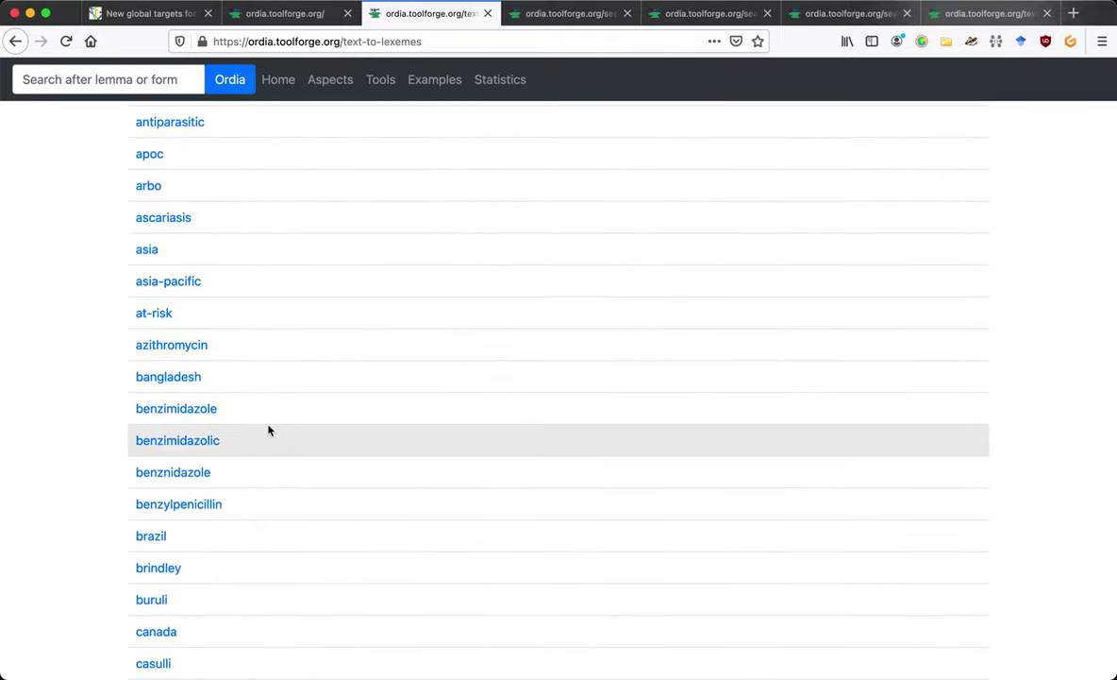
pyautogui.scroll(-1, 268, 429)
pyautogui.scroll(-3, 269, 430)
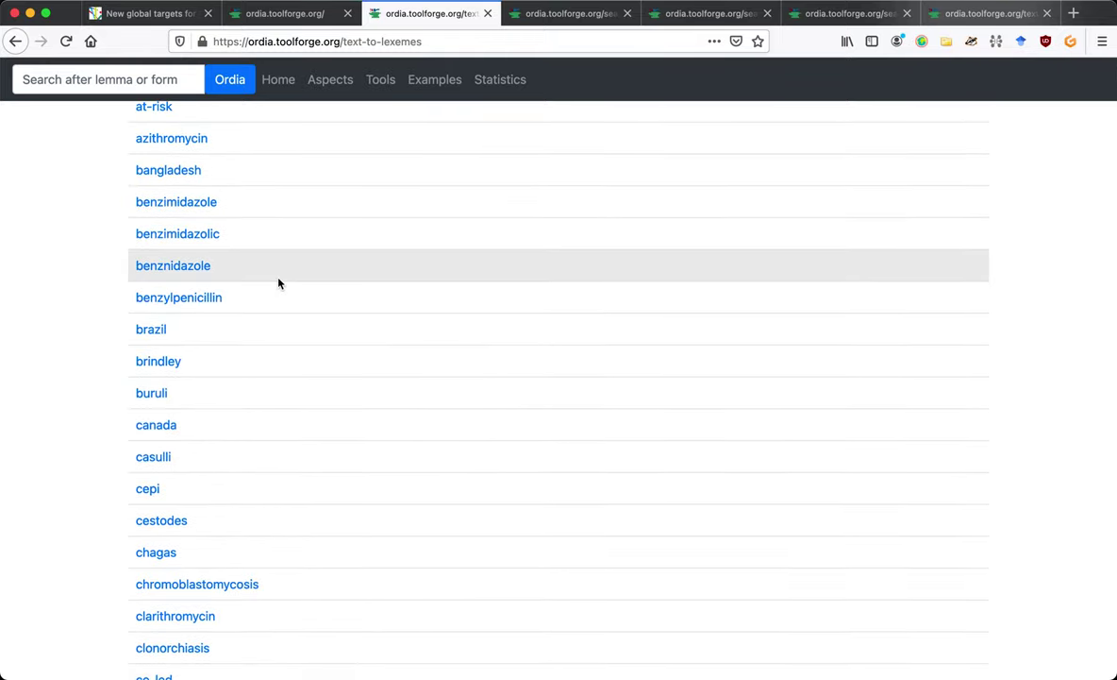
pyautogui.scroll(-5, 279, 282)
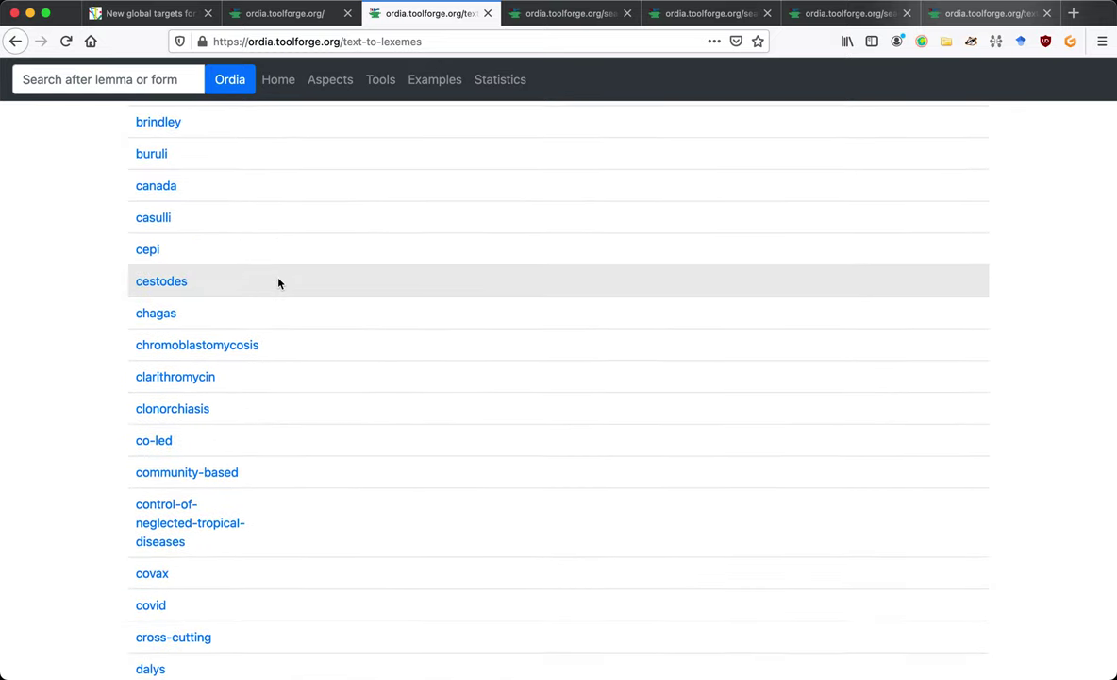
pyautogui.scroll(-1, 278, 282)
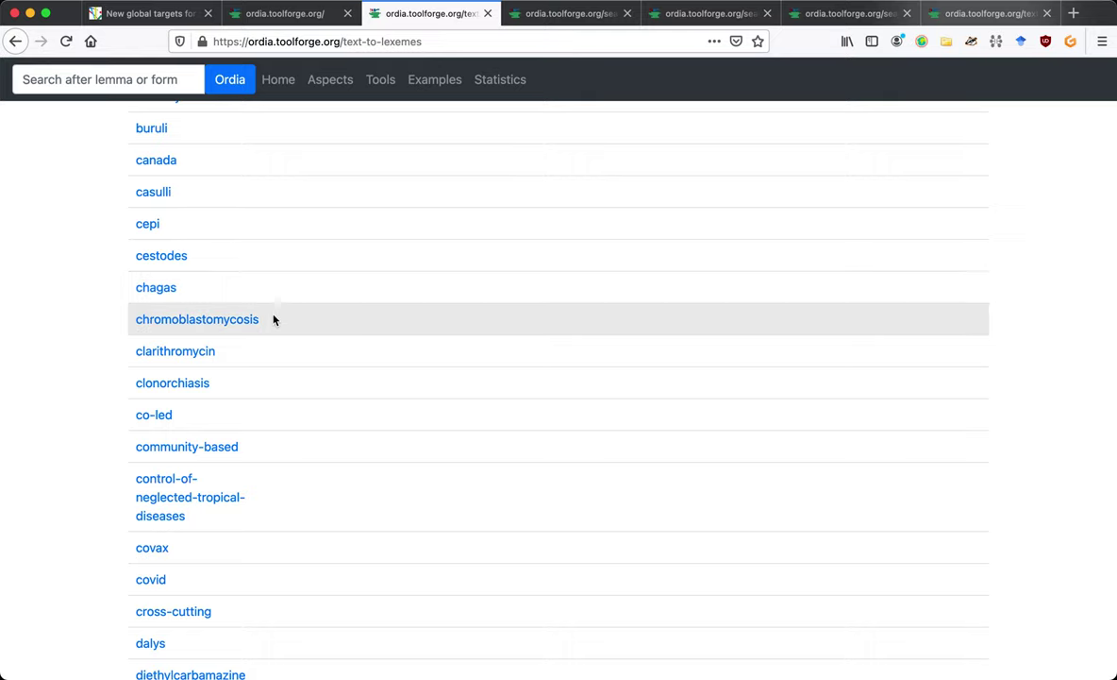
pyautogui.scroll(-8, 273, 319)
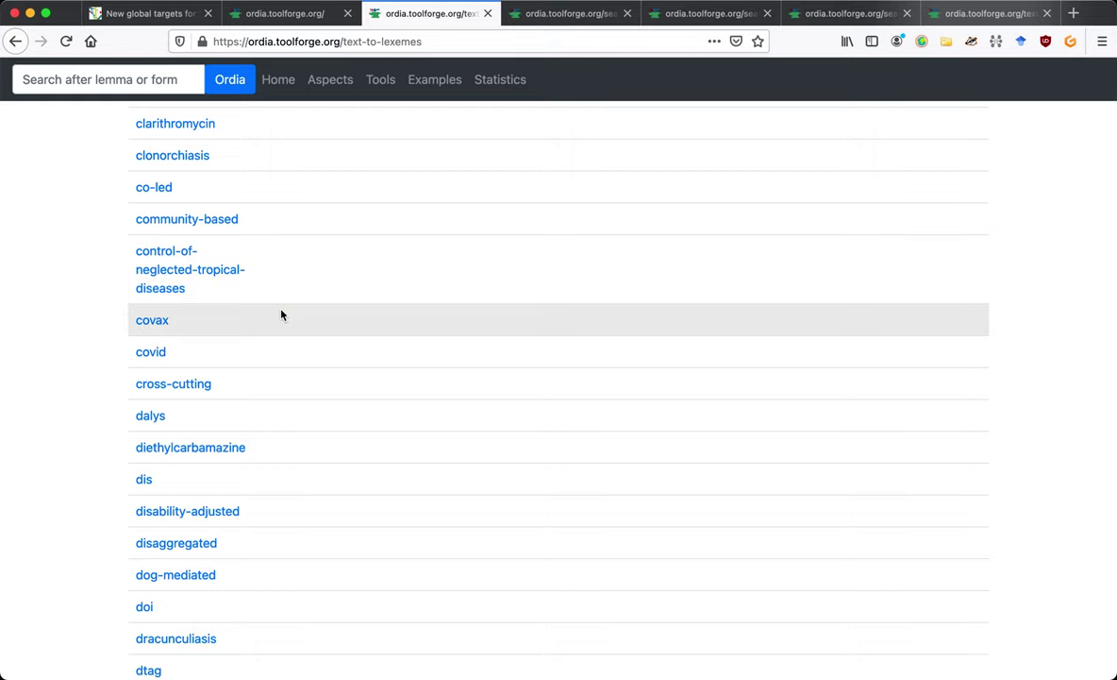
# Open the unmatched words ectoparasitoses, frontrunners and helminthiases in separate background tabs
pyautogui.scroll(-8, 280, 315)
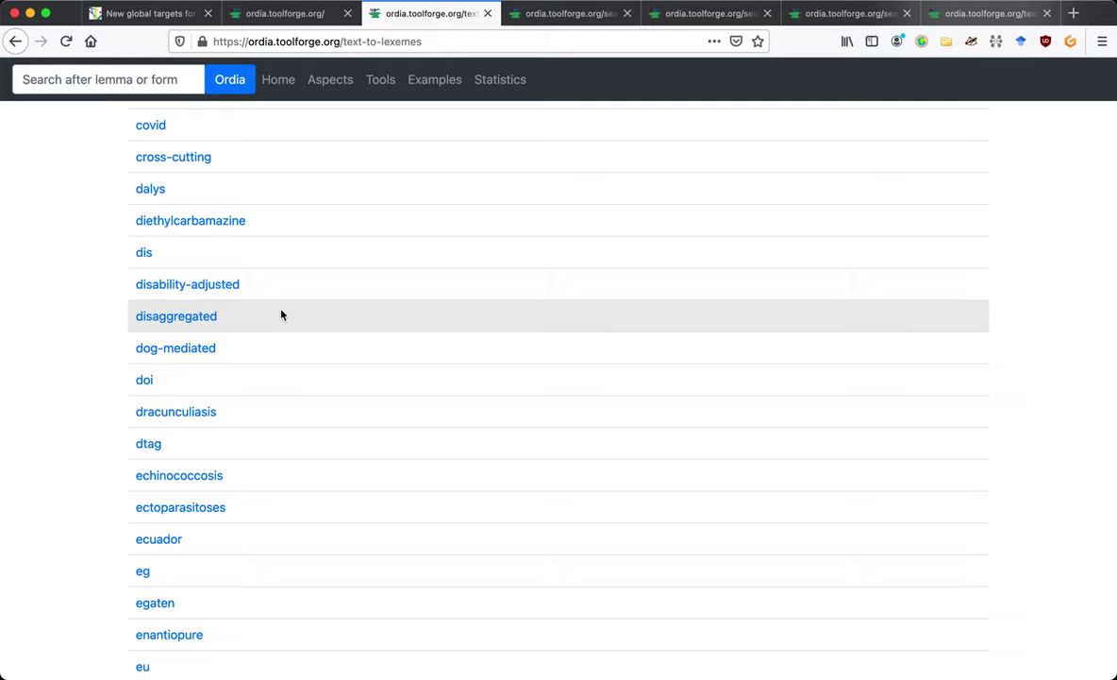
pyautogui.keyDown('super'); pyautogui.click(180, 508); pyautogui.keyUp('super')
pyautogui.scroll(-5, 204, 511)
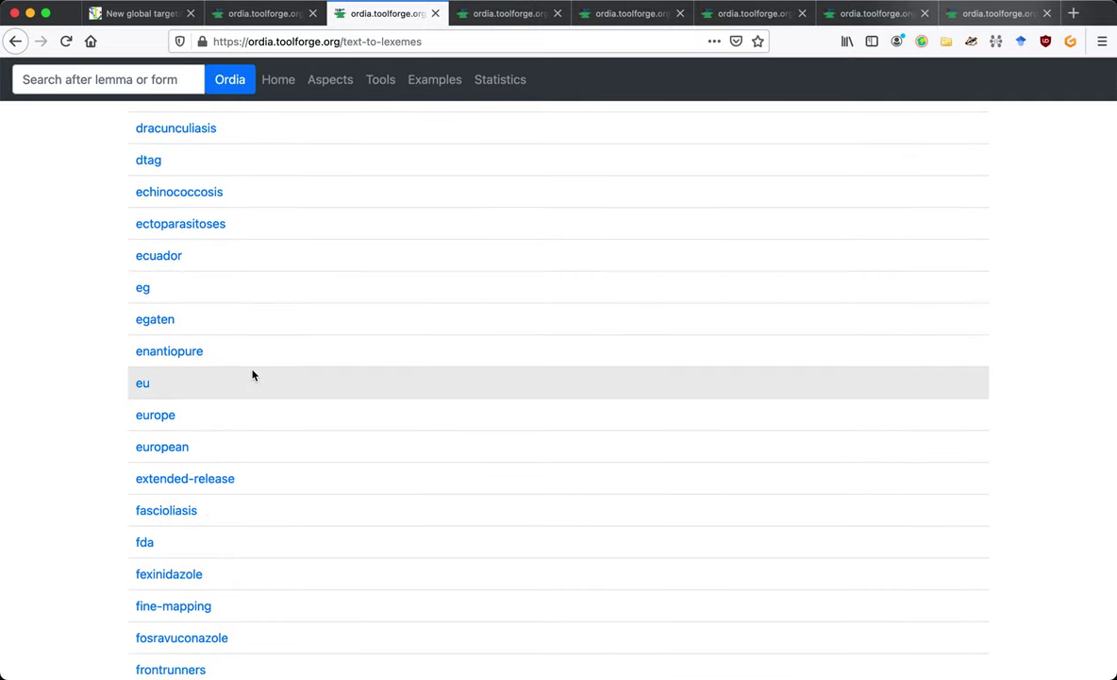
pyautogui.scroll(-5, 252, 374)
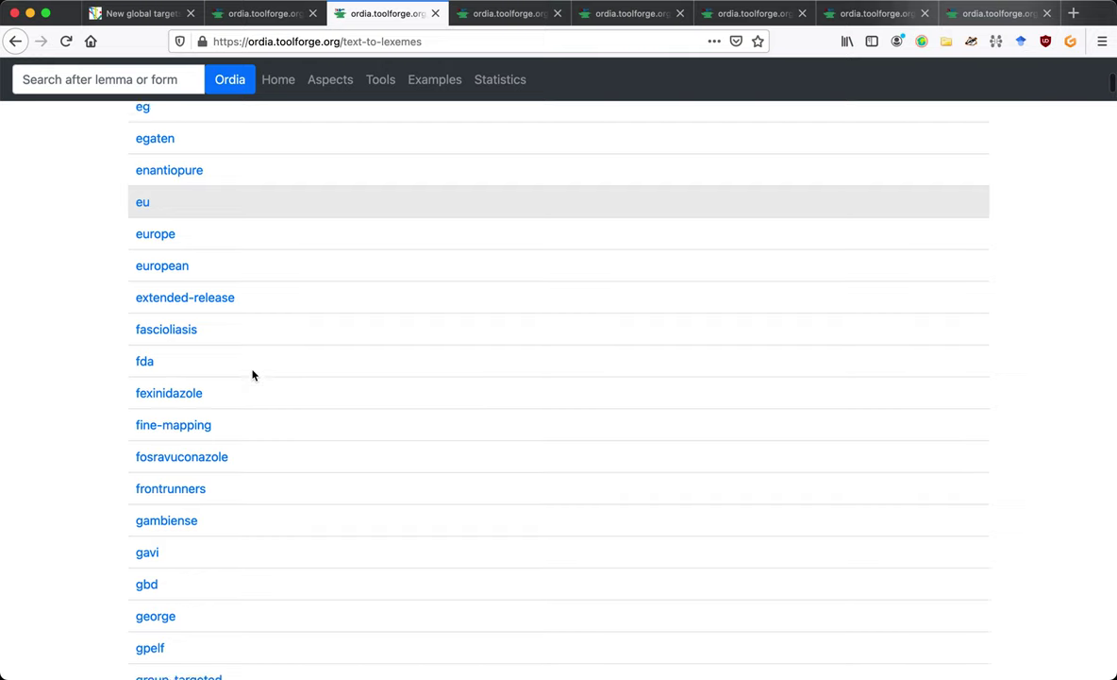
pyautogui.scroll(-1, 252, 374)
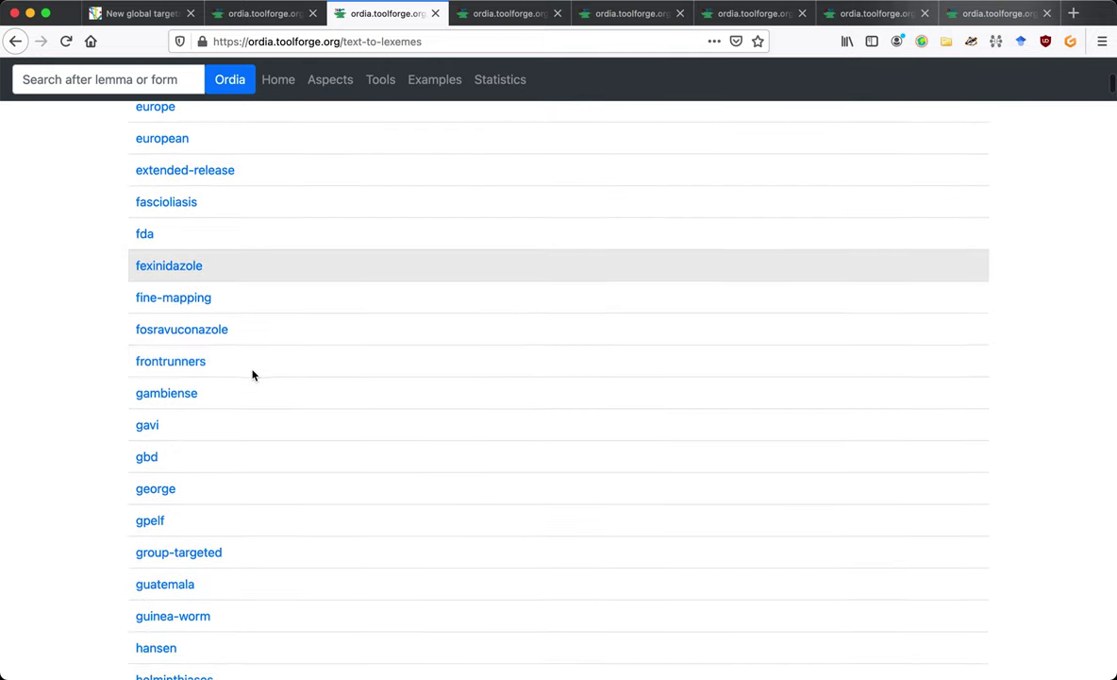
pyautogui.keyDown('super'); pyautogui.click(187, 369); pyautogui.keyUp('super')
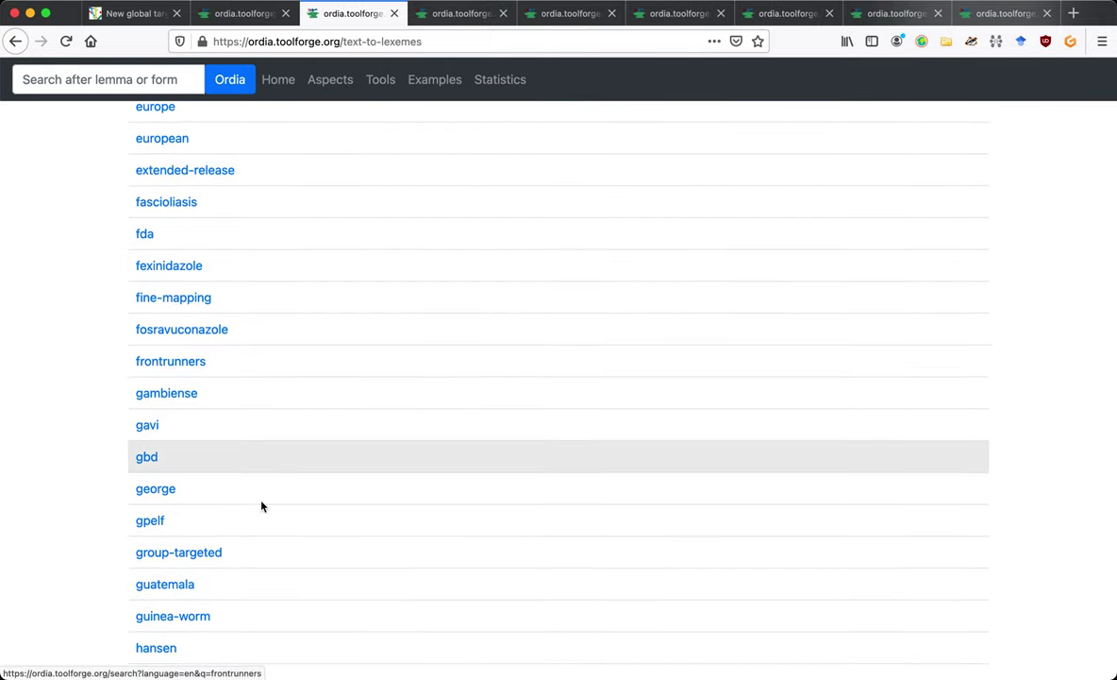
pyautogui.scroll(-4, 262, 506)
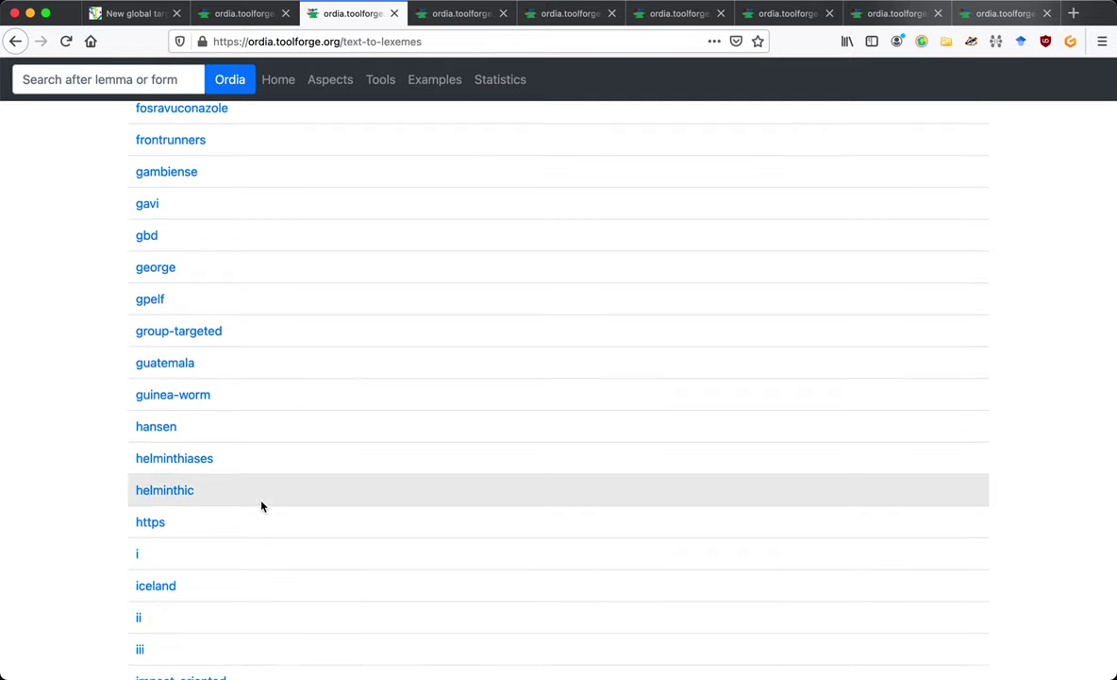
pyautogui.keyDown('super'); pyautogui.click(198, 463); pyautogui.keyUp('super')
# Switch to the search results page for ancylostomiasis and view its lexeme creation options
pyautogui.hotkey('ctrl', 'Tab')
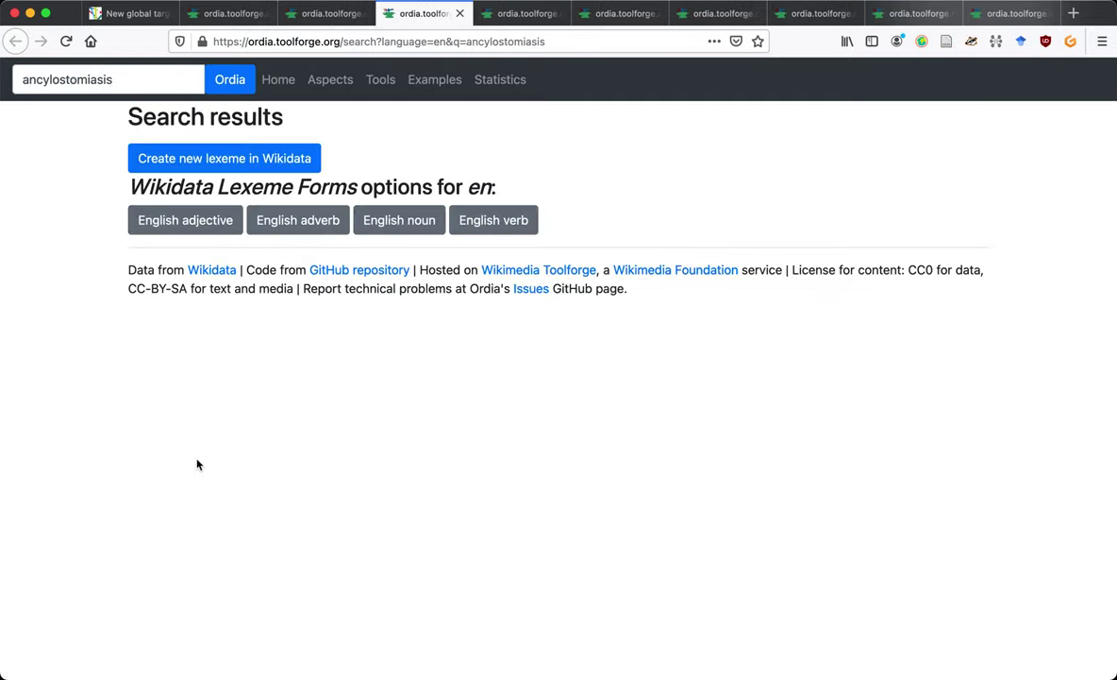
pyautogui.hotkey('ctrl', 'shift', 'Tab')
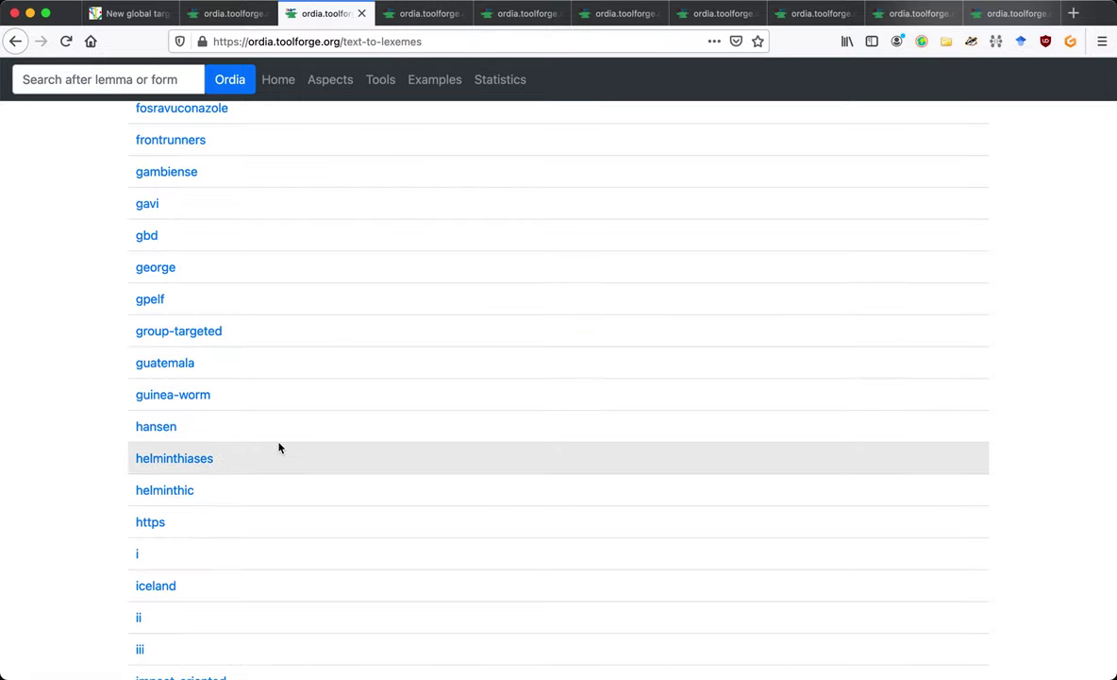
pyautogui.hotkey('ctrl', 'Tab')
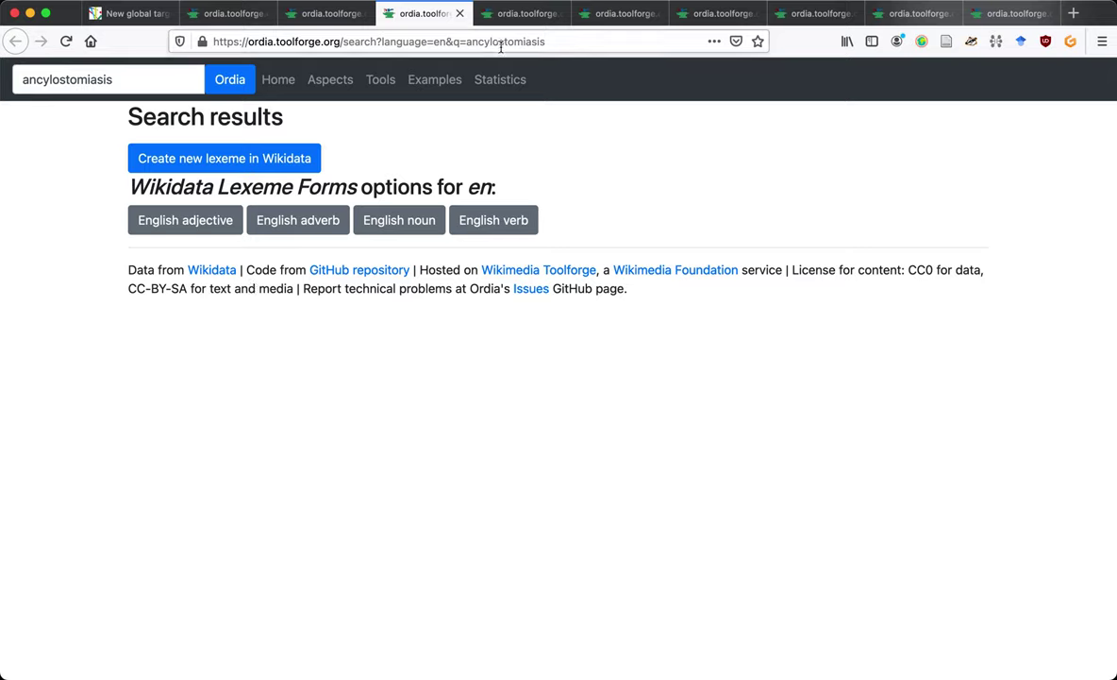
# Create an English noun lexeme with the singular ancylostomiasis and the plural ancylostomiases
pyautogui.click(404, 225)
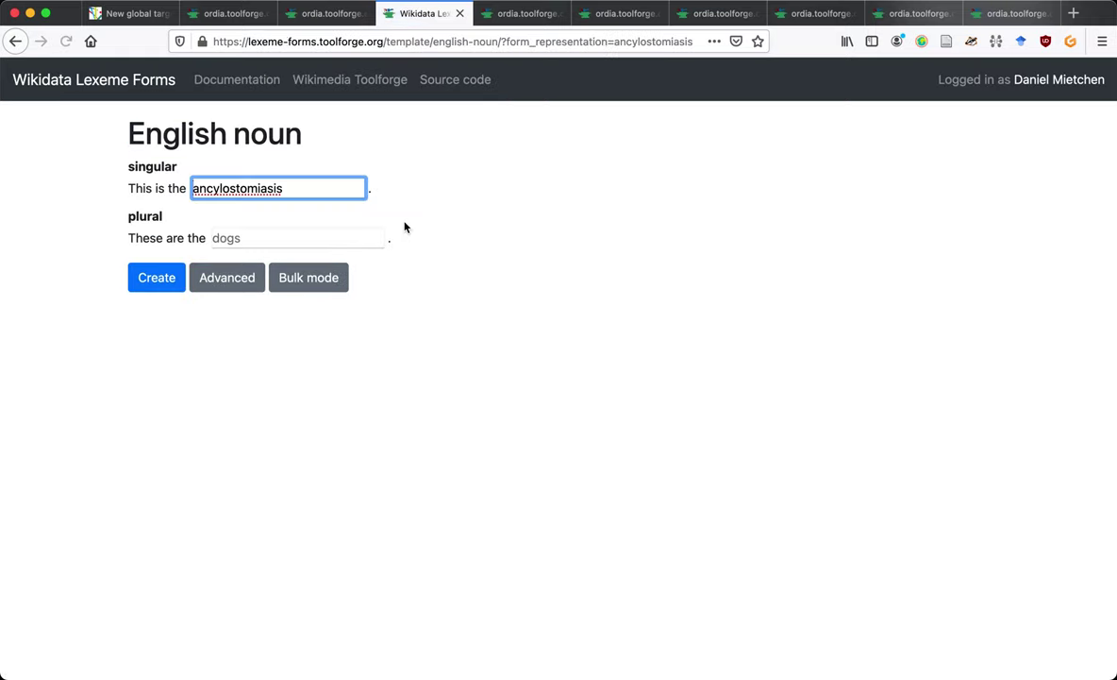
pyautogui.press('super+a')
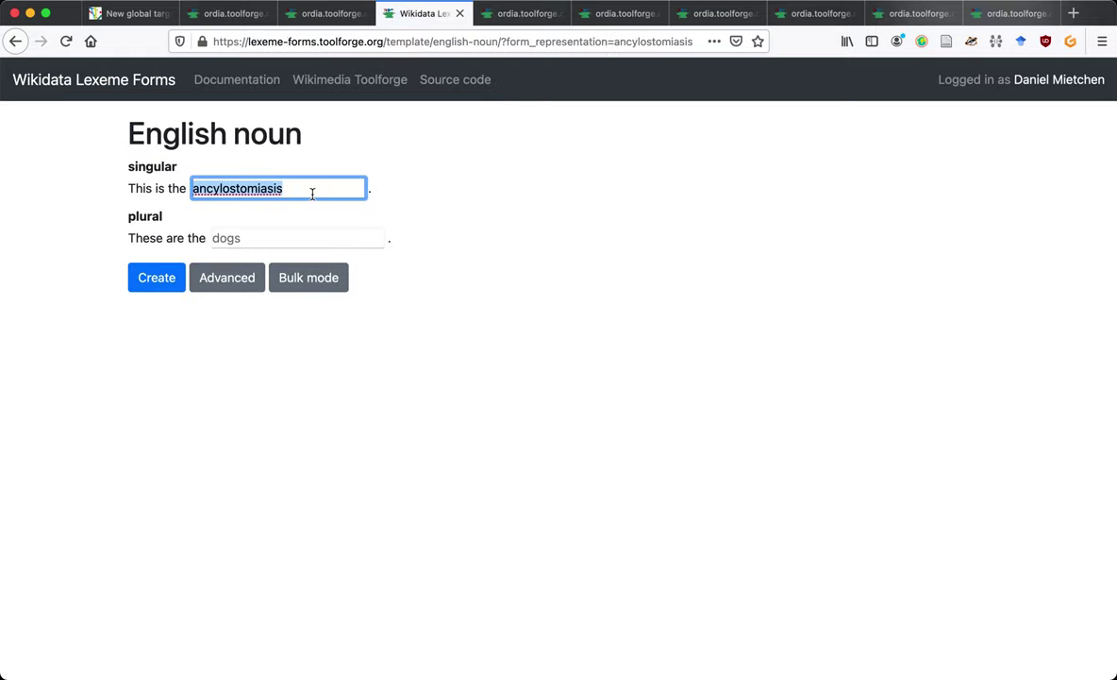
pyautogui.press('super+c')
pyautogui.press('Tab')
pyautogui.press('super+v')
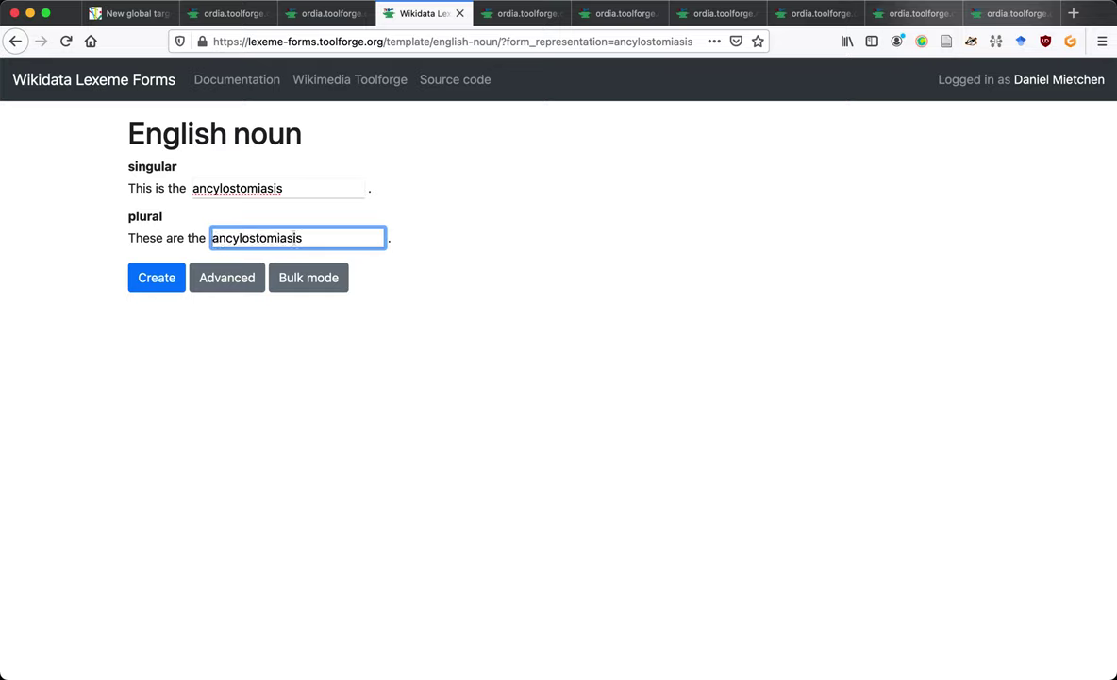
pyautogui.press('BackSpace')
pyautogui.press('BackSpace')
pyautogui.write('es')
pyautogui.press('Return')
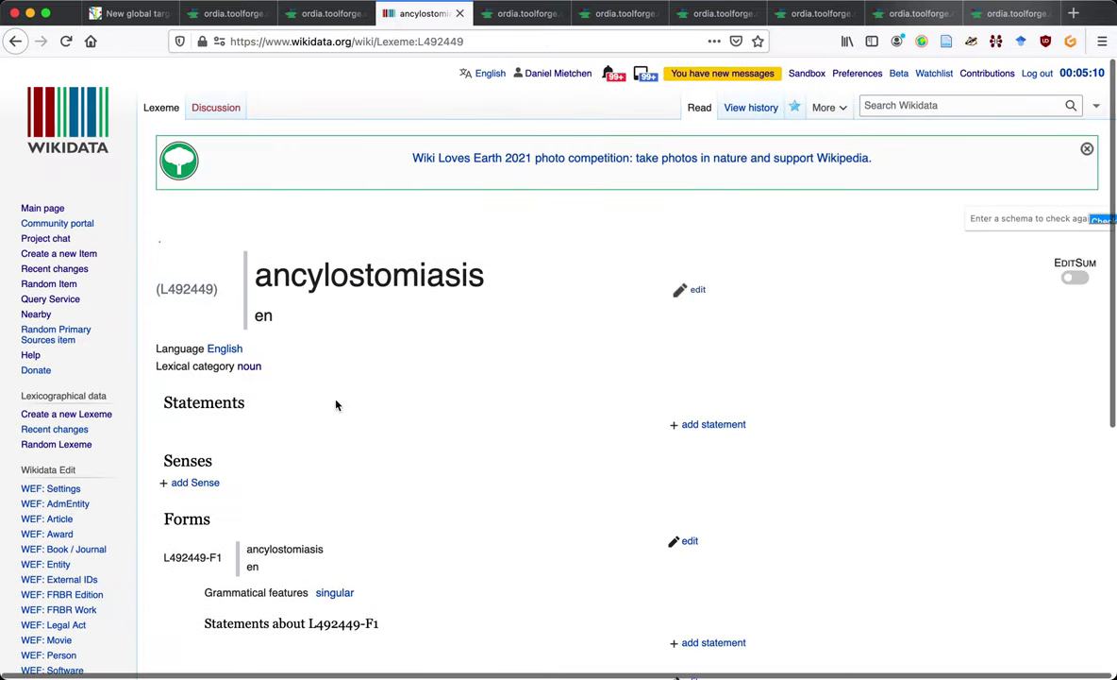
# Review the forms on the new ancylostomiasis lexeme page and close that page
pyautogui.scroll(-2, 336, 402)
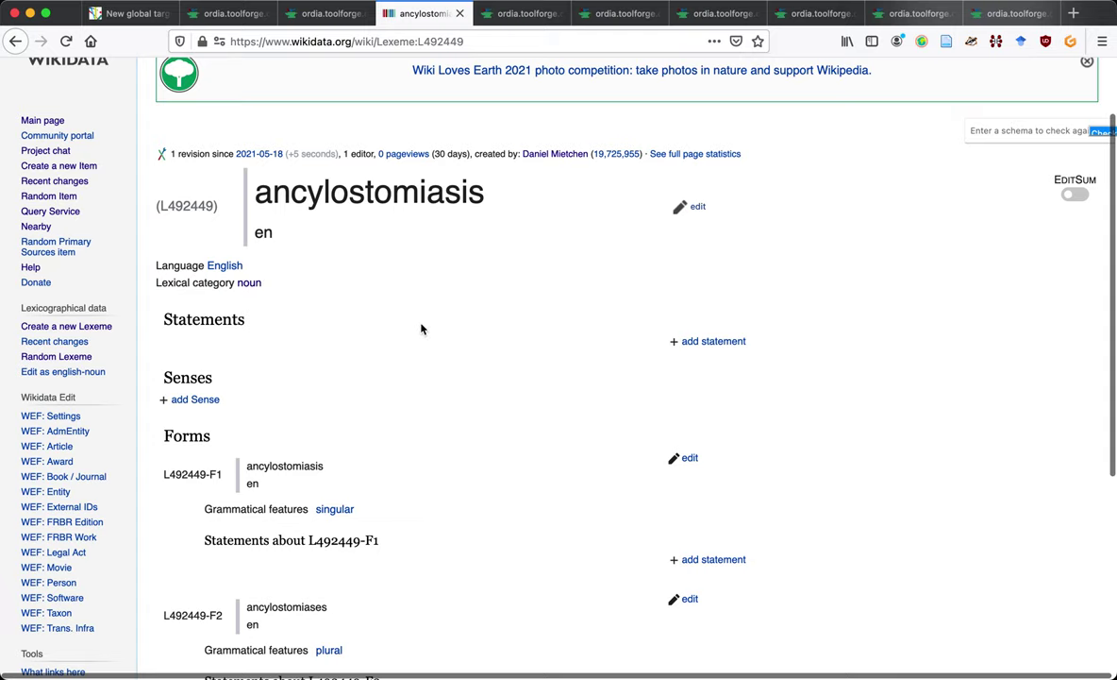
pyautogui.scroll(-2, 422, 328)
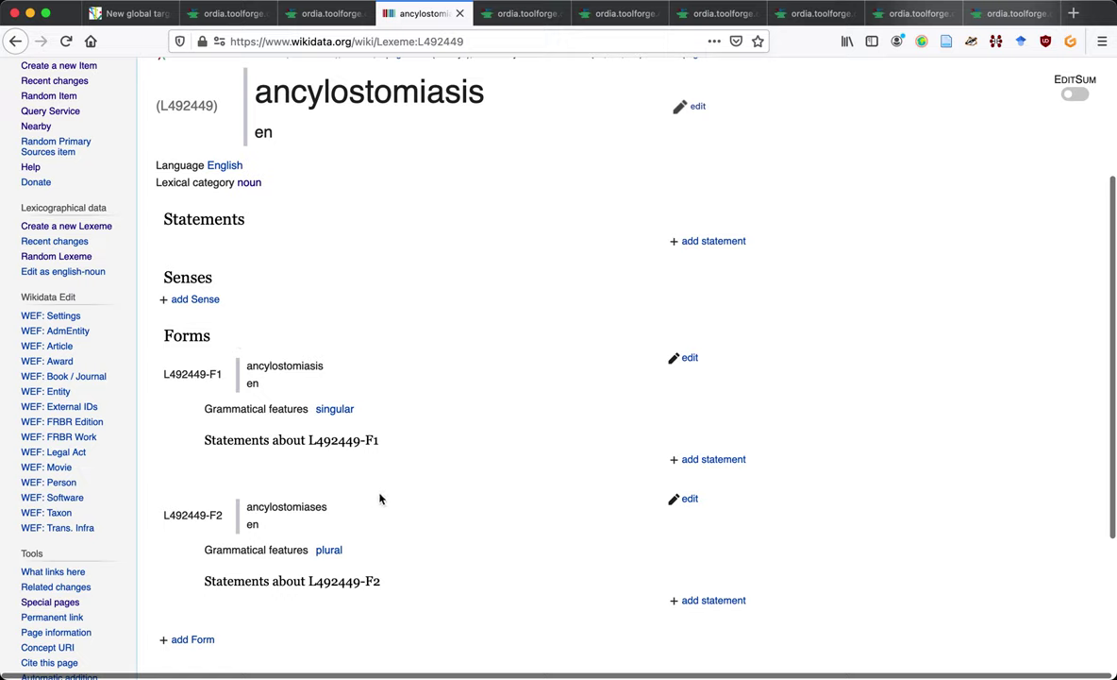
pyautogui.scroll(-5, 410, 501)
pyautogui.scroll(10, 410, 501)
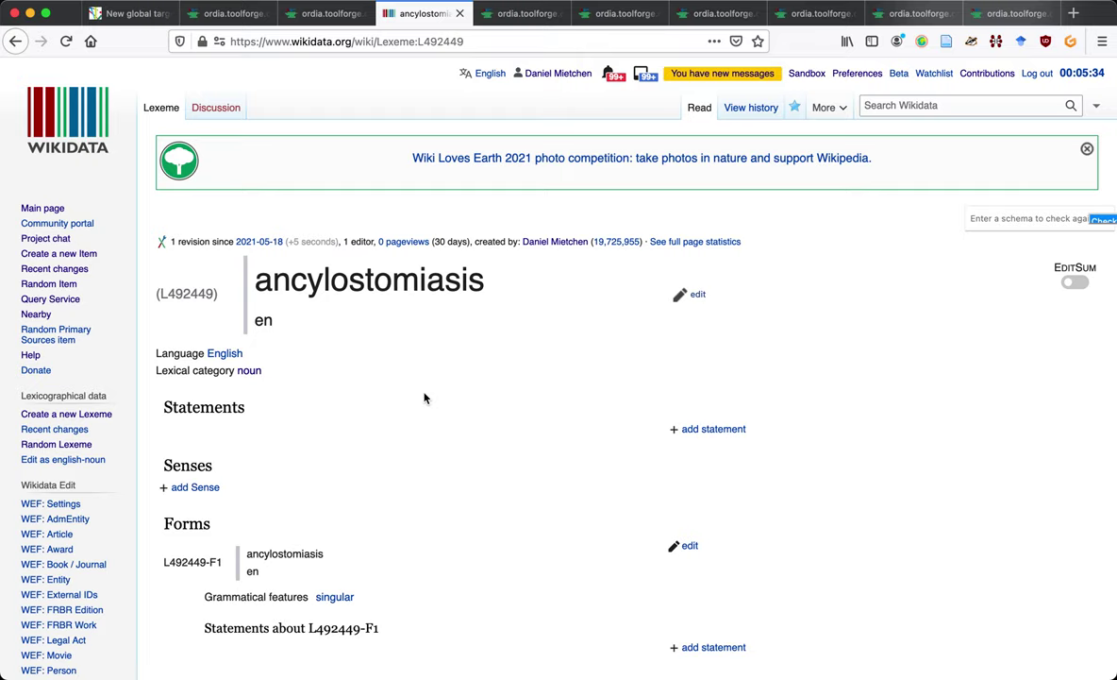
pyautogui.press('super+w')
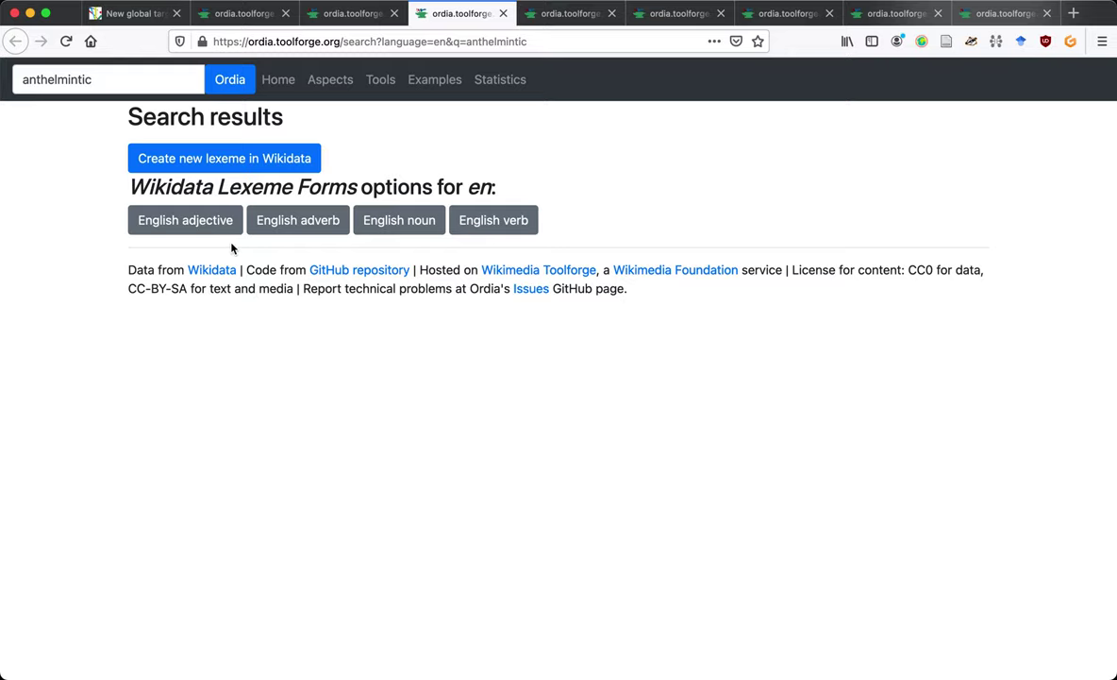
# Create an English adjective lexeme for anthelmintic with the forms more anthelmintic and most anthelmintic, and close its page
pyautogui.click(194, 222)
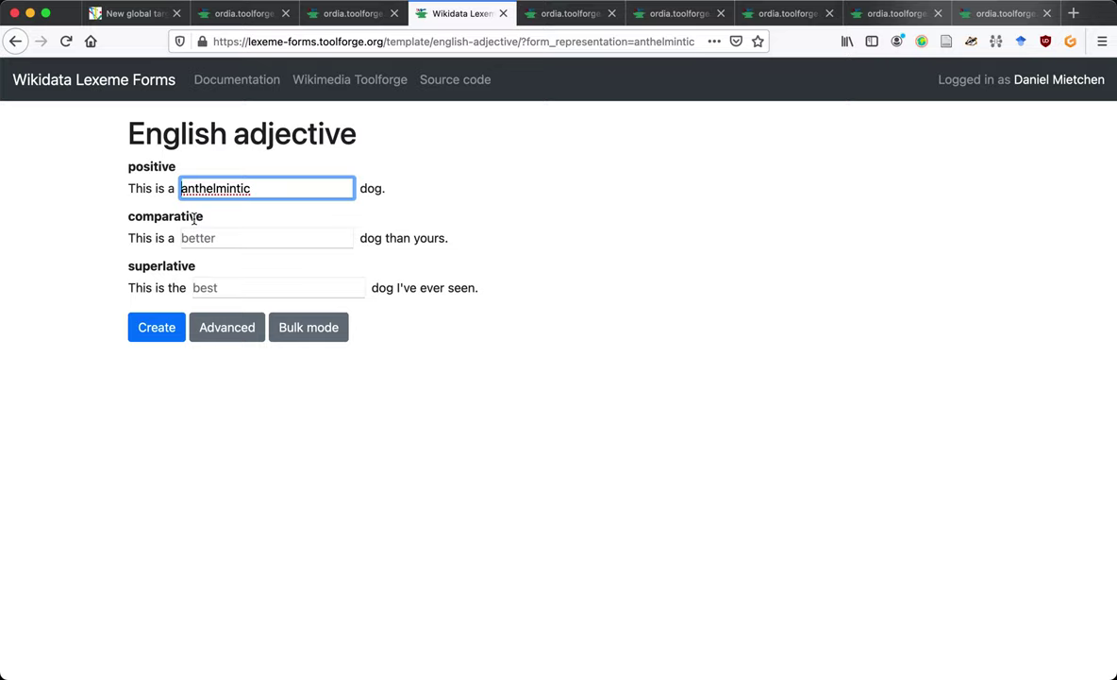
pyautogui.press('super+a')
pyautogui.press('Tab')
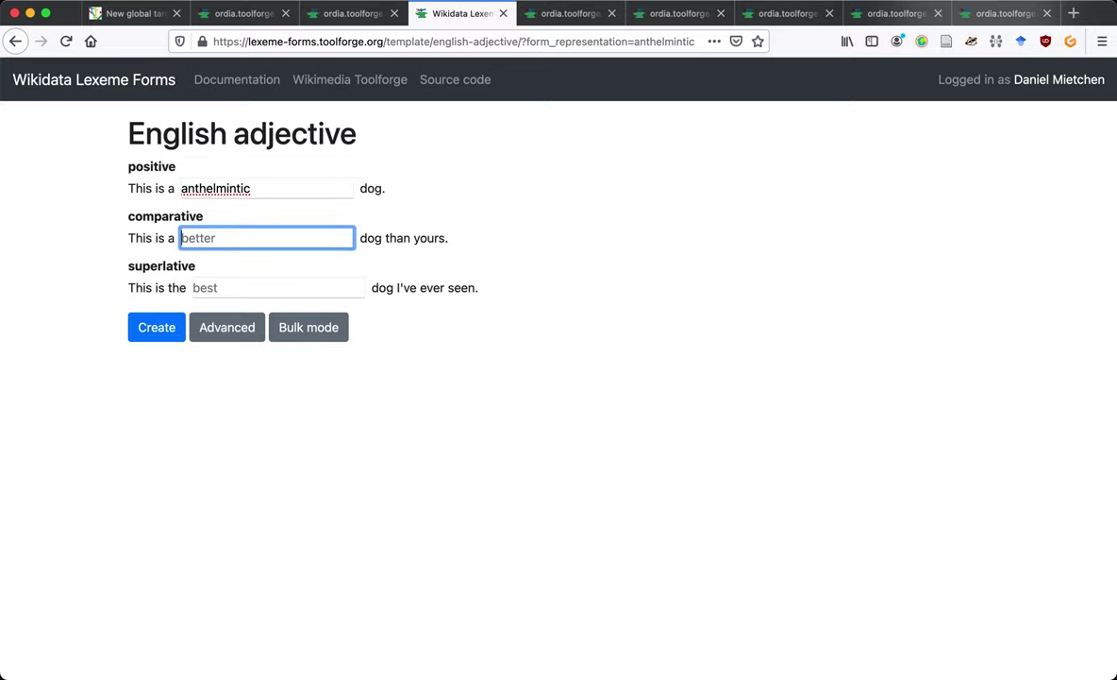
pyautogui.press('super+v')
pyautogui.press('super+Left')
pyautogui.write('more')
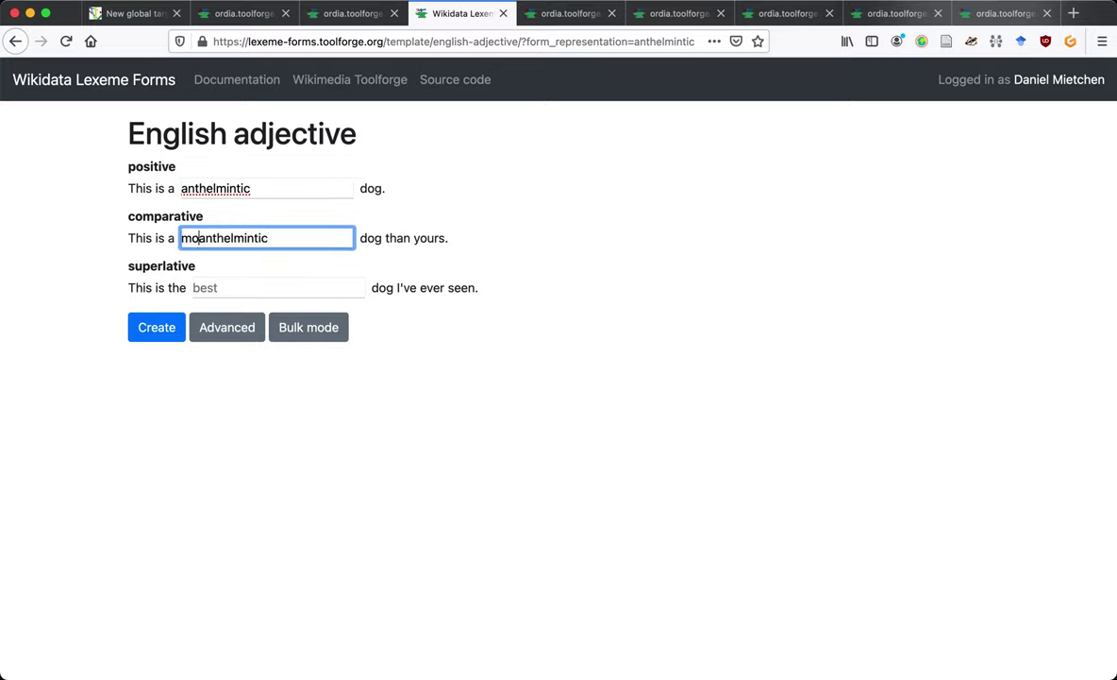
pyautogui.press('Tab')
pyautogui.press('super+v')
pyautogui.press('super+Left')
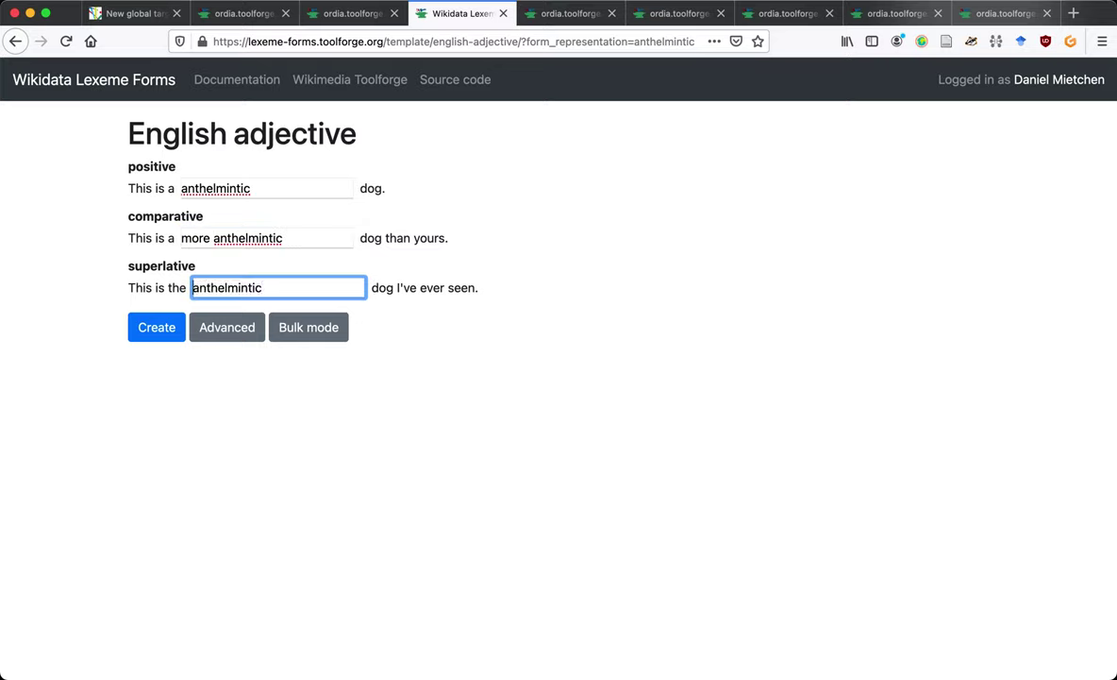
pyautogui.write('most')
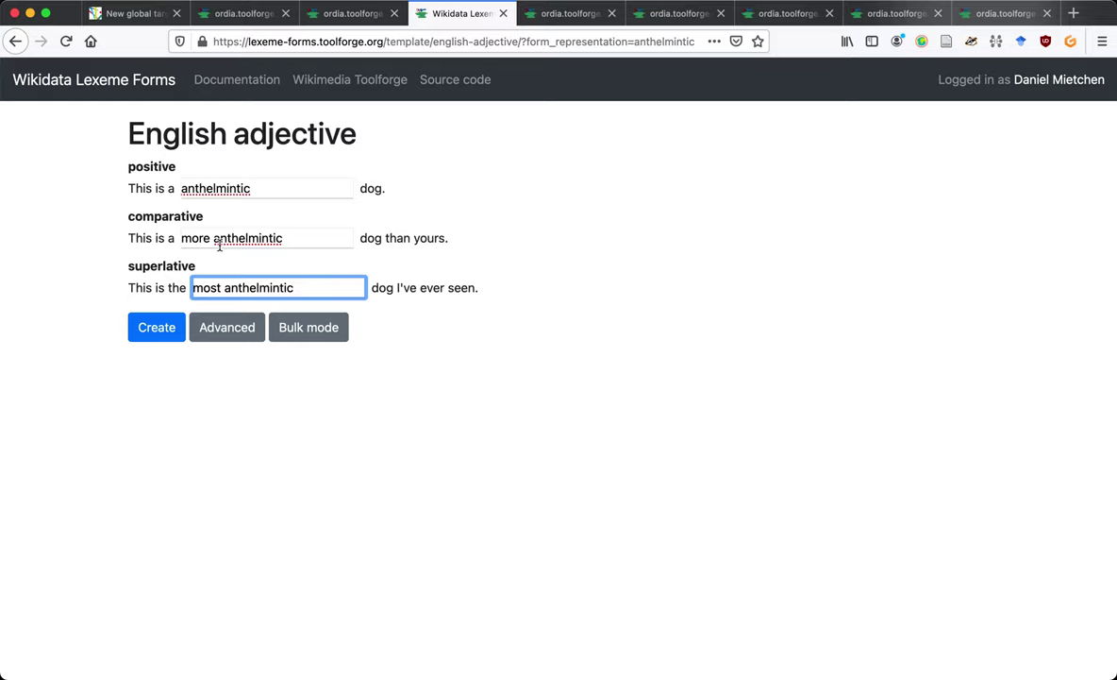
pyautogui.click(157, 327)
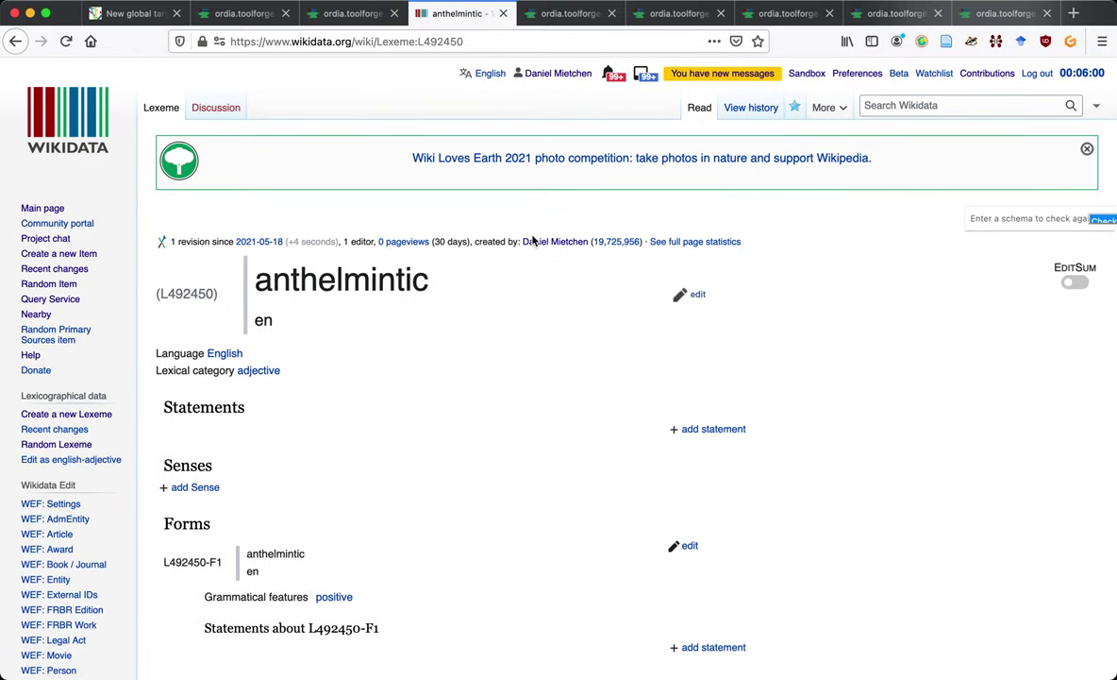
pyautogui.press('super+w')
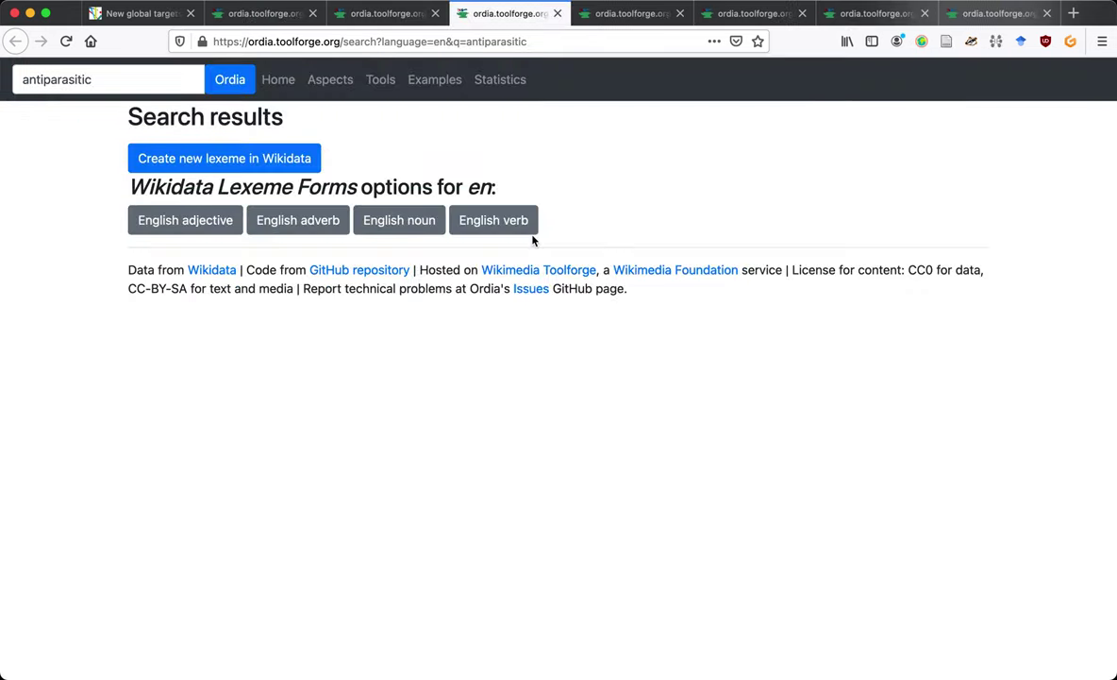
# Create an English adjective lexeme for antiparasitic with comparative more antiparasitic and superlative most antiparasitic
pyautogui.click(199, 227)
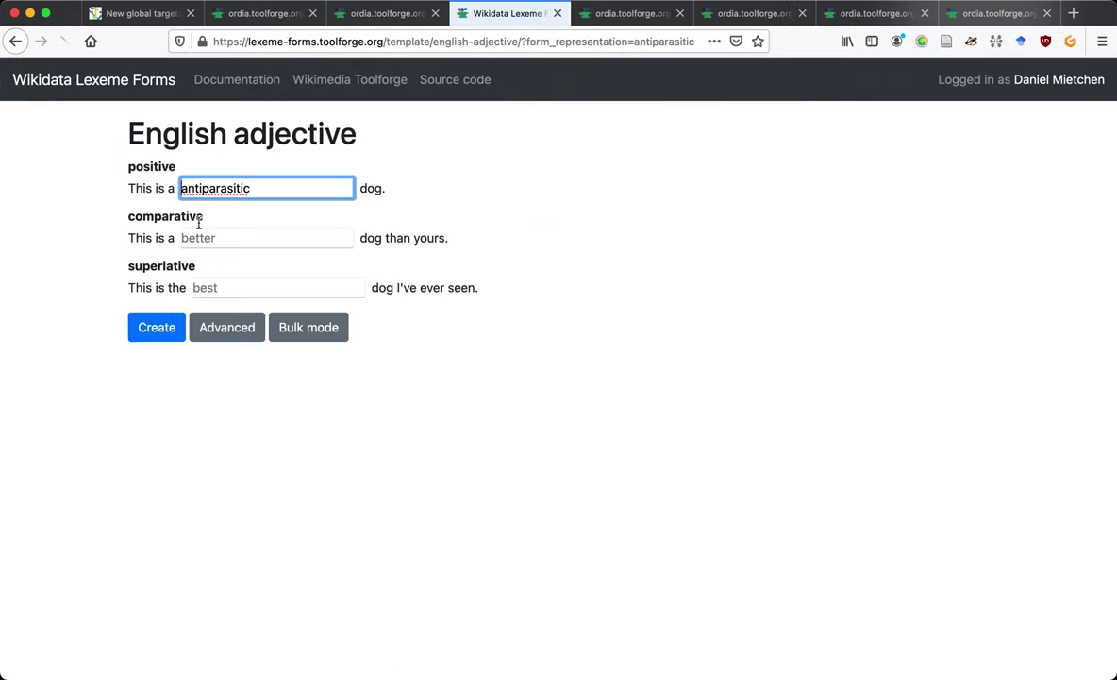
pyautogui.press('Tab')
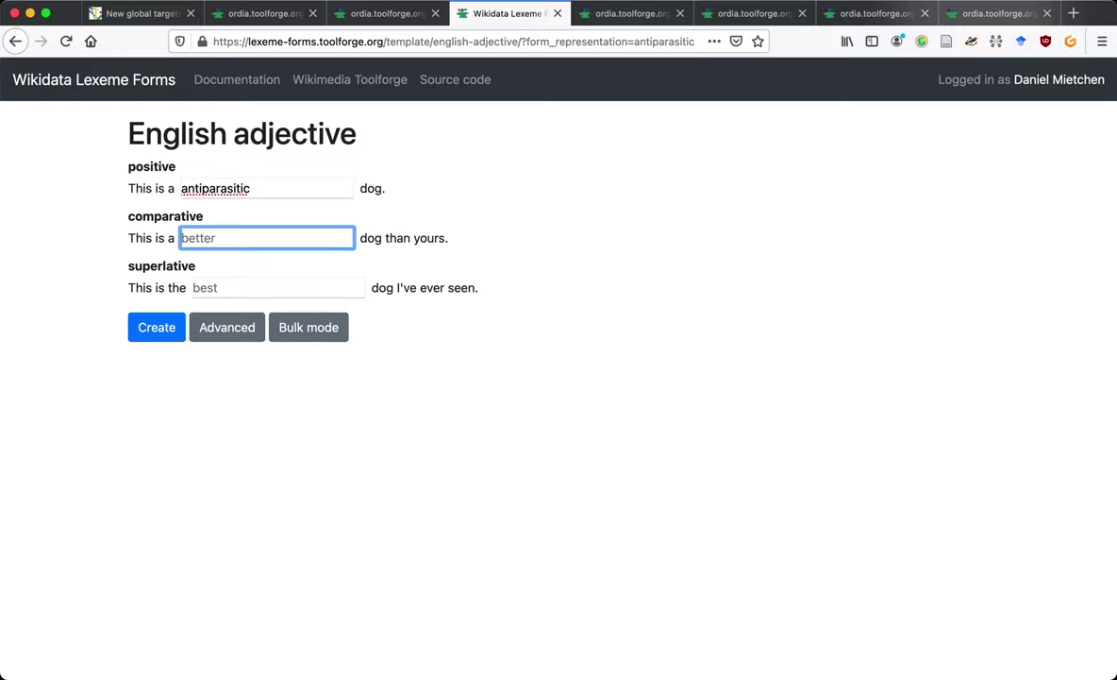
pyautogui.write('more')
pyautogui.write('antiparasitic')
pyautogui.press('Tab')
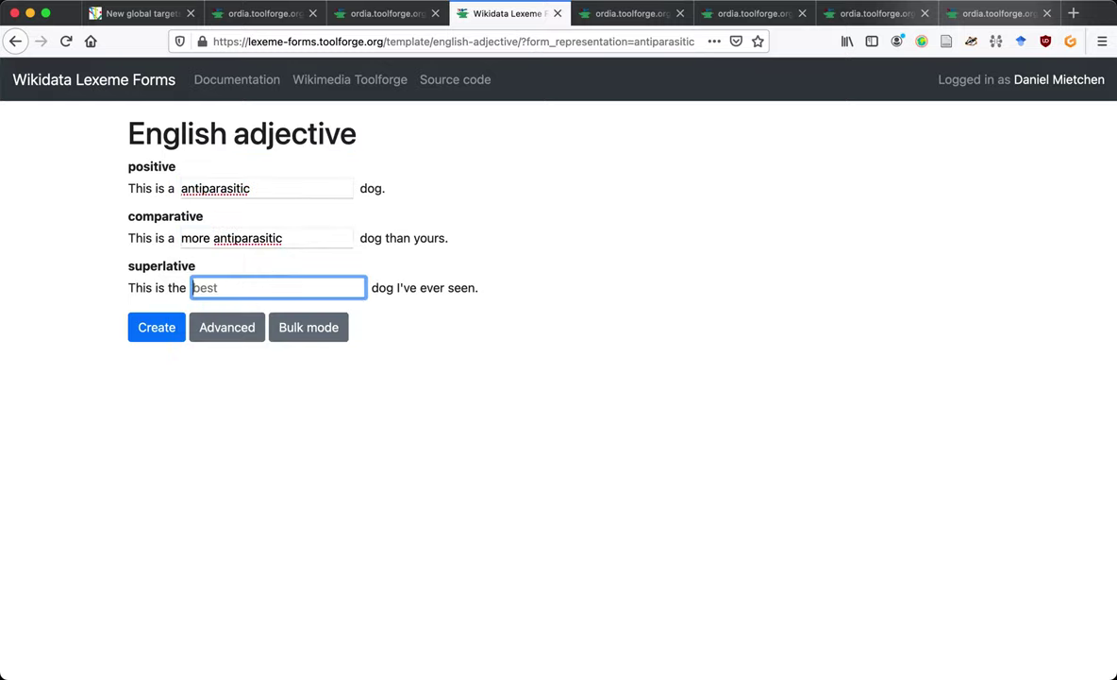
pyautogui.write('most')
pyautogui.write('antiparasitic')
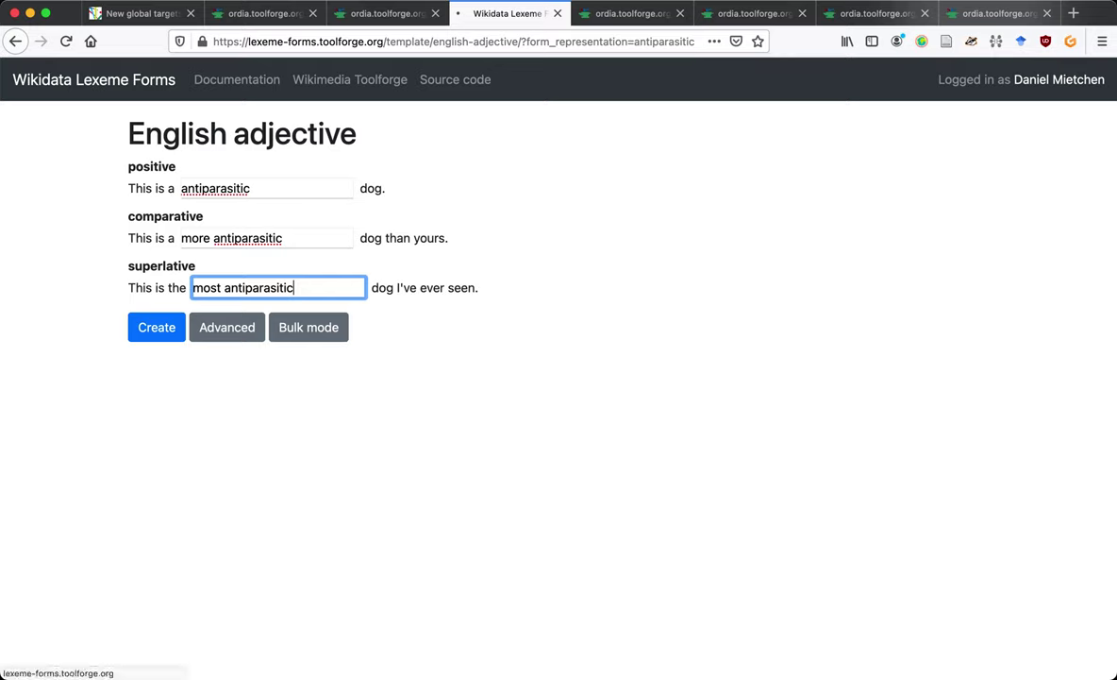
pyautogui.press('Return')
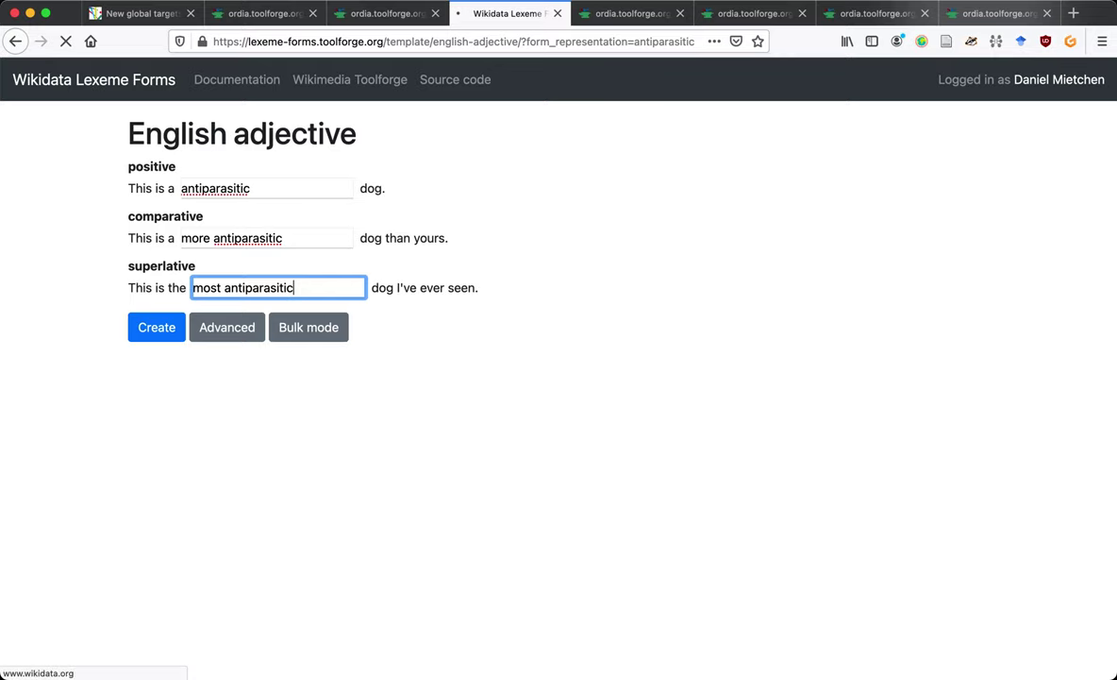
# Create an English noun lexeme from ectoparasitoses with singular ectoparasitosis and plural ectoparasitoses, and close its page
pyautogui.hotkey('ctrl', 'Tab')
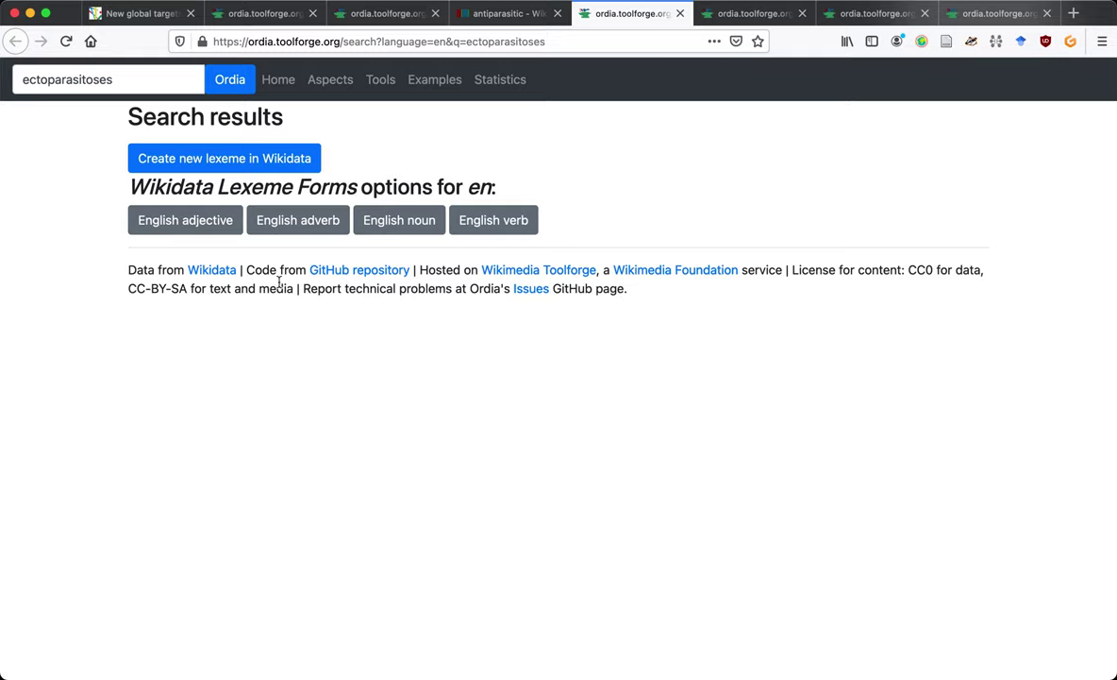
pyautogui.click(386, 221)
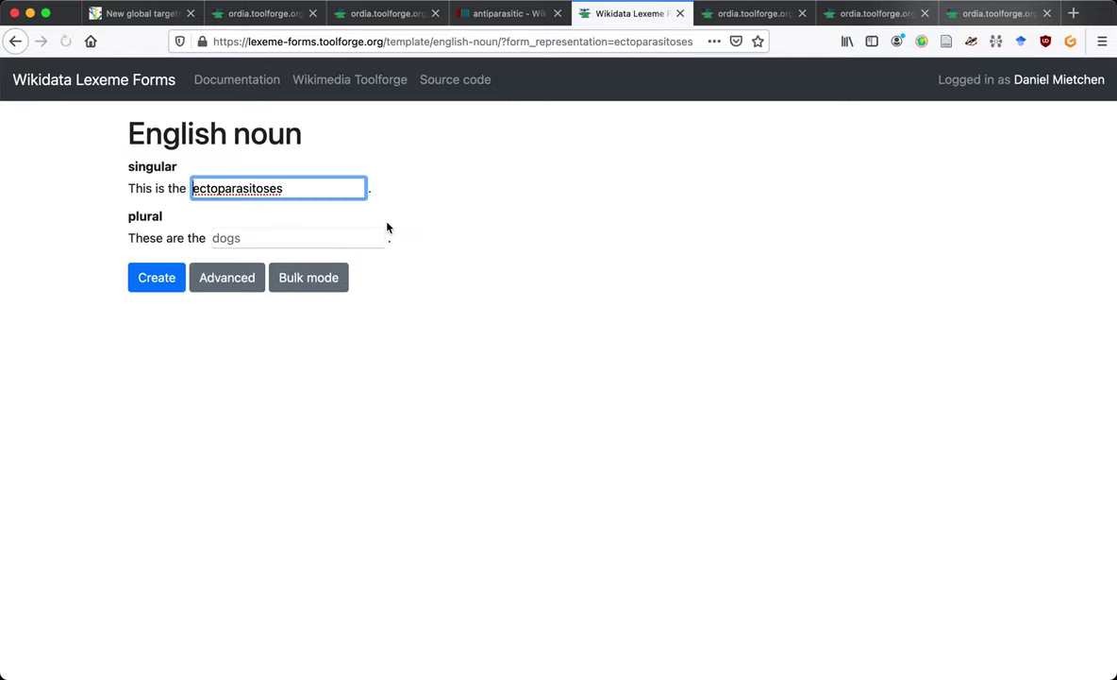
pyautogui.press('super+a')
pyautogui.press('super+c')
pyautogui.press('Tab')
pyautogui.press('super+v')
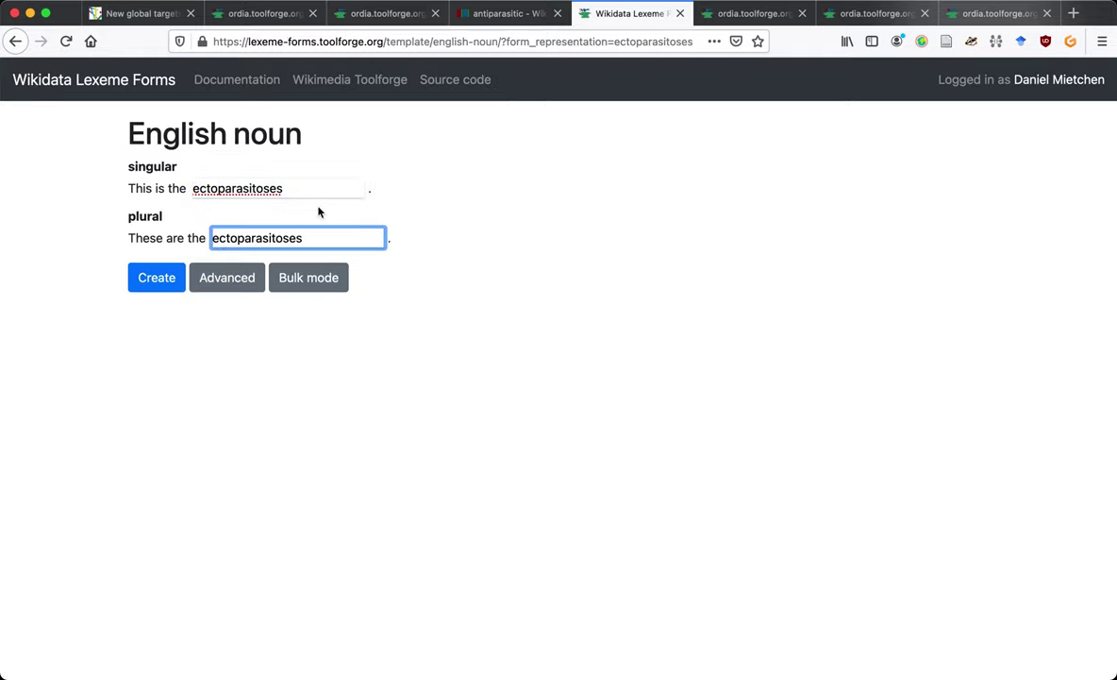
pyautogui.click(265, 185)
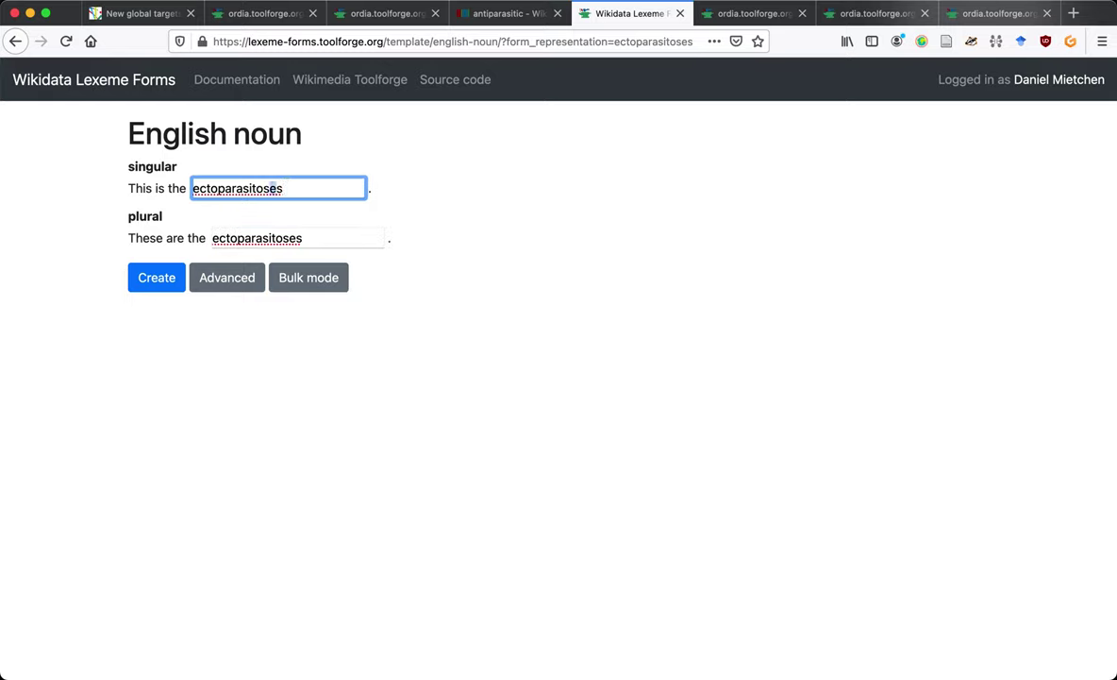
pyautogui.press('BackSpace')
pyautogui.press('BackSpace')
pyautogui.write('is')
pyautogui.press('Return')
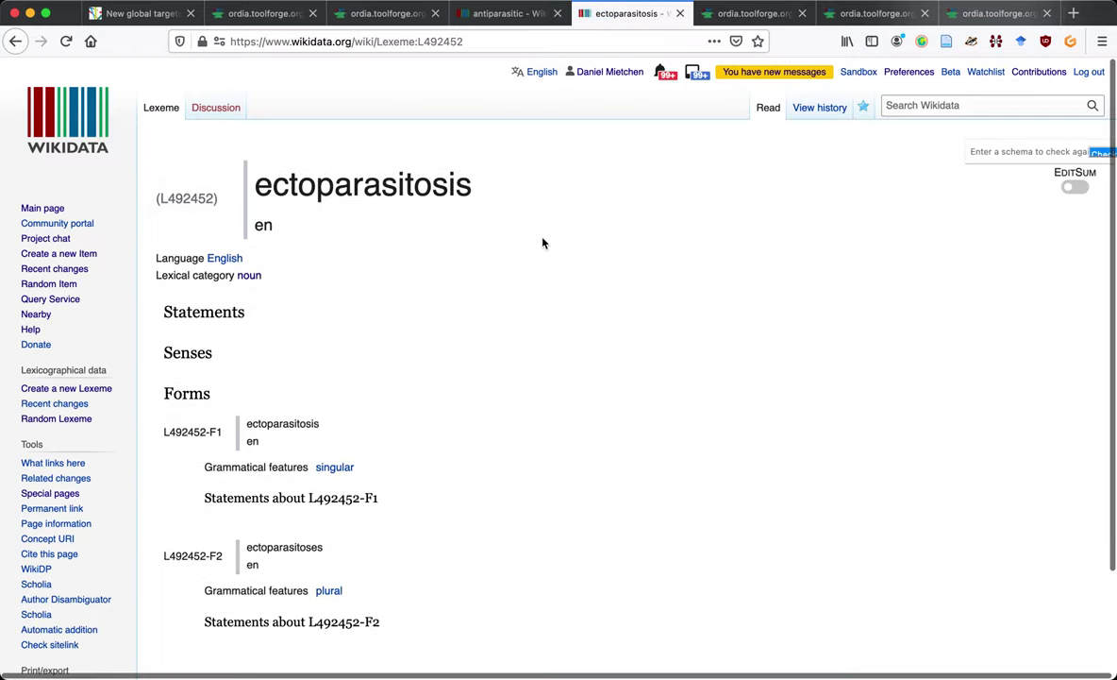
pyautogui.press('super+w')
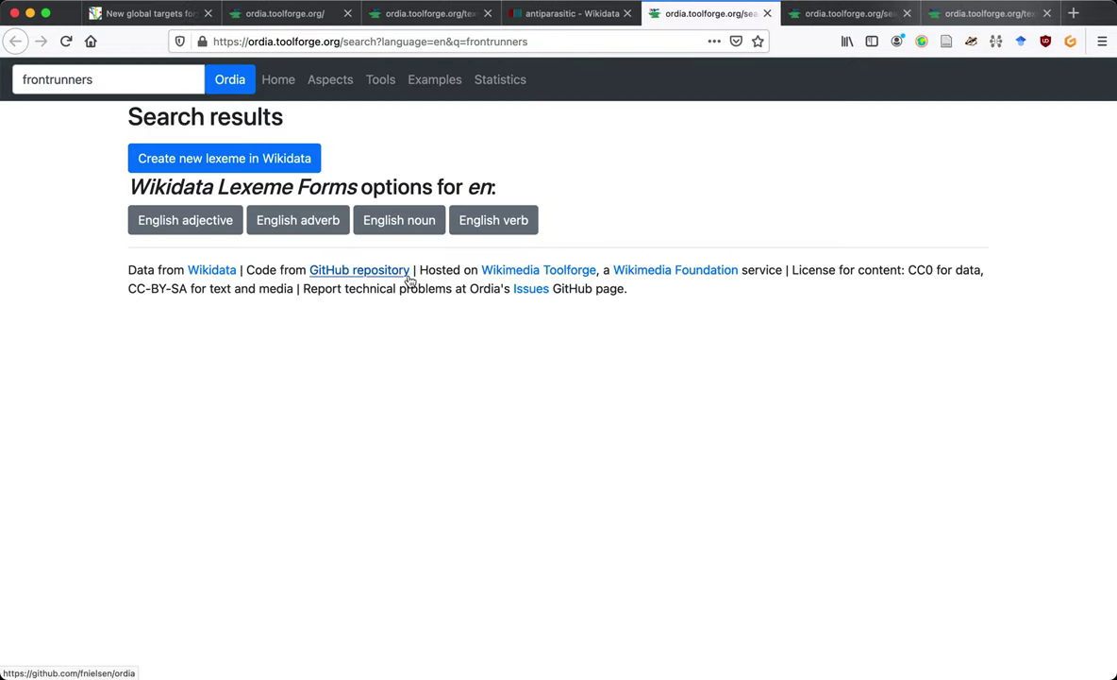
# Create an English noun lexeme with singular frontrunner and plural frontrunners, and close its page
pyautogui.click(399, 219)
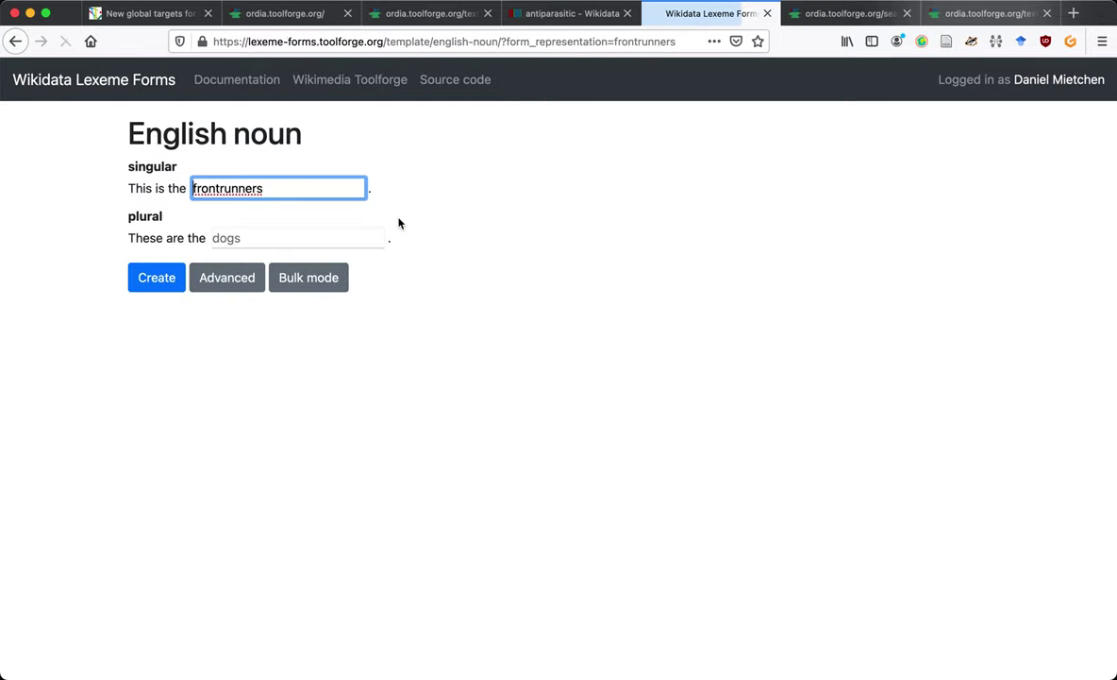
pyautogui.press('super+a')
pyautogui.press('super+c')
pyautogui.press('Tab')
pyautogui.press('super+v')
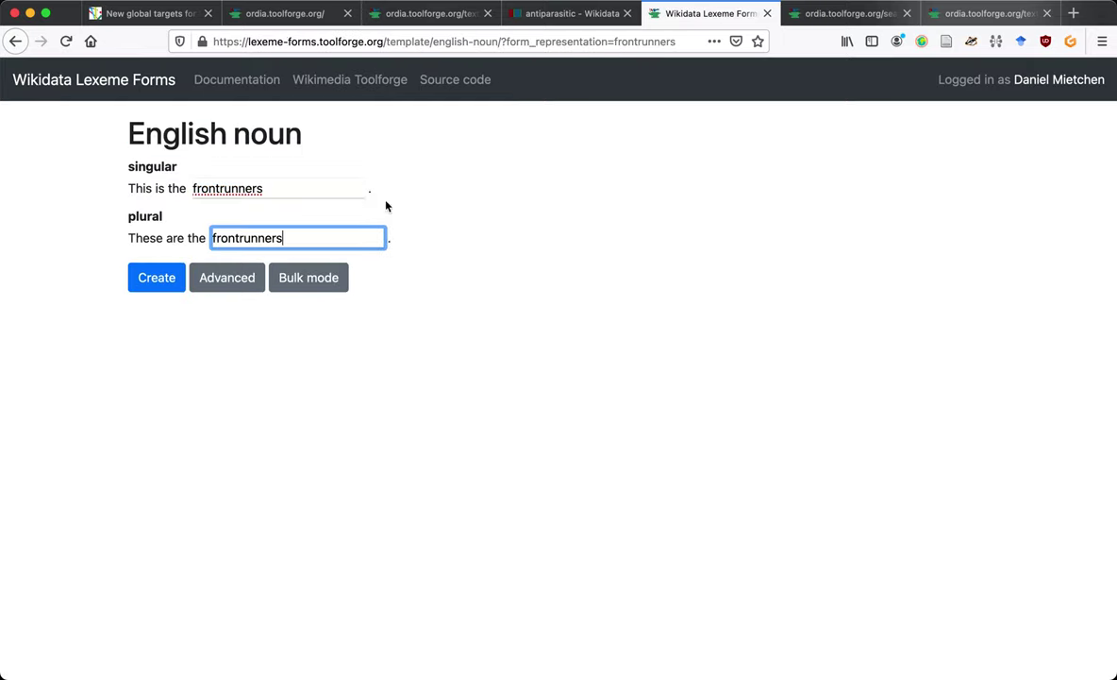
pyautogui.click(354, 185)
pyautogui.press('BackSpace')
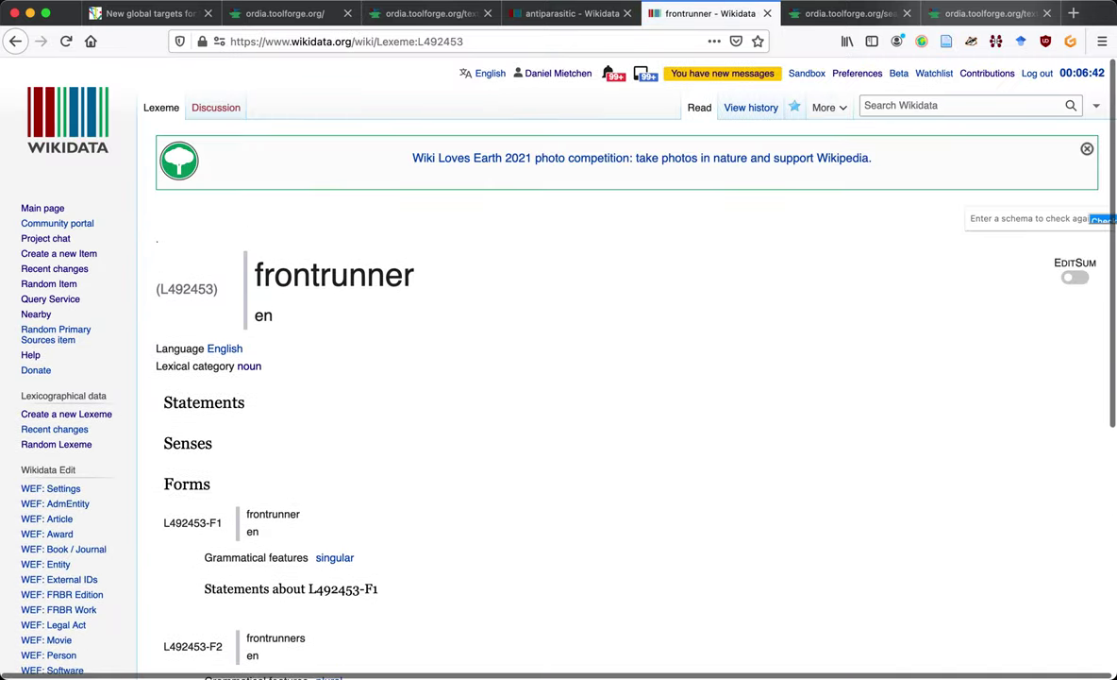
pyautogui.press('super+w')
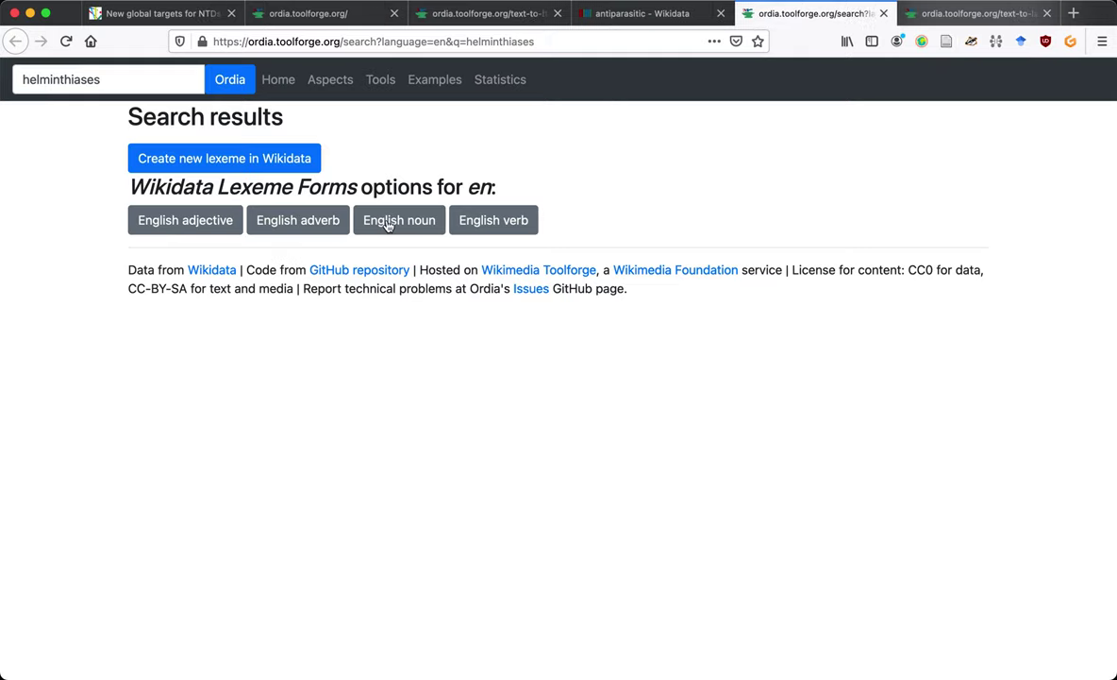
# Create an English noun lexeme with singular helminthiasis and plural helminthiases
pyautogui.click(395, 219)
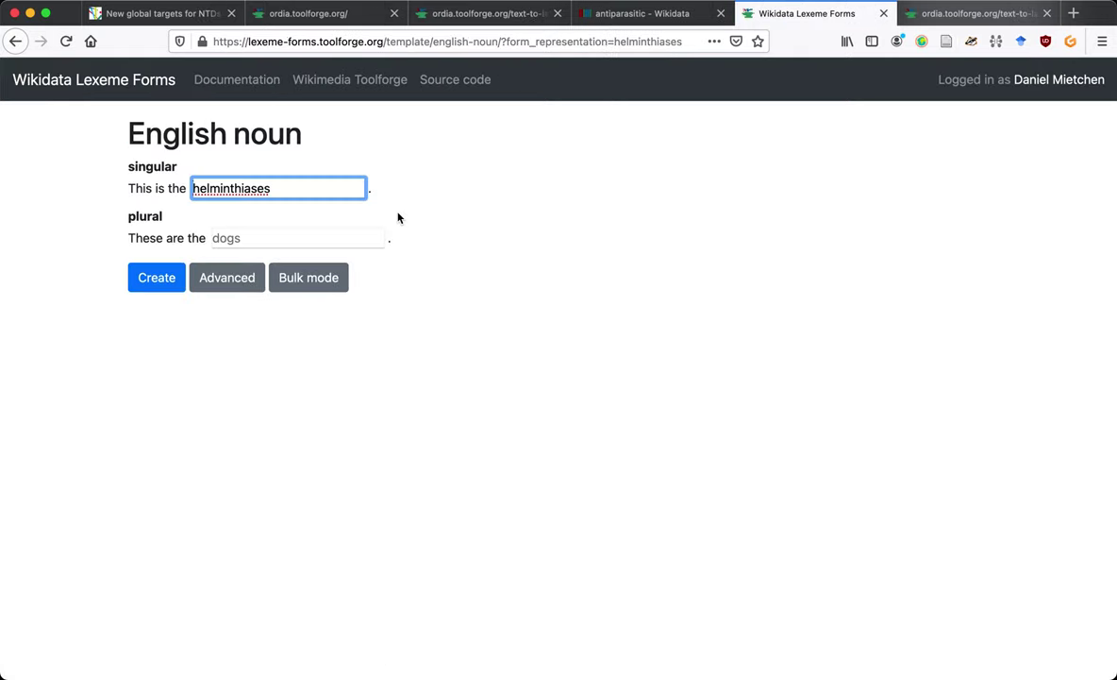
pyautogui.click(260, 188)
pyautogui.write('i')
pyautogui.press('Tab')
pyautogui.hotkey('ctrl', 'v')
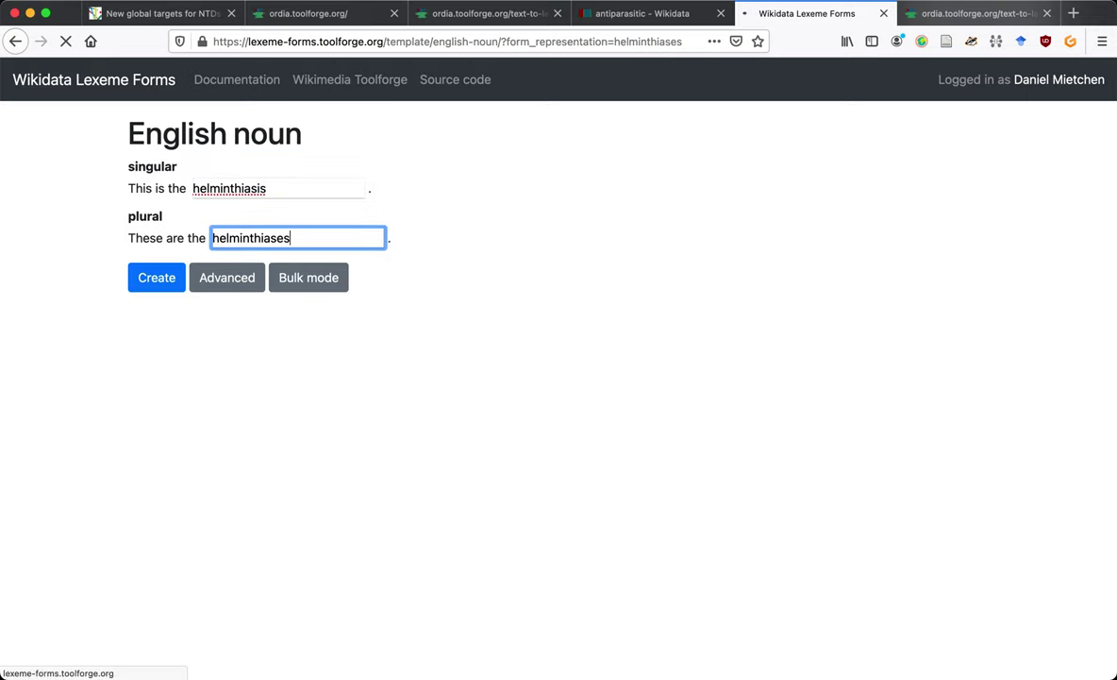
# Close the Text to languages page and the new helminthiasis lexeme page
pyautogui.hotkey('ctrl', 'Tab')
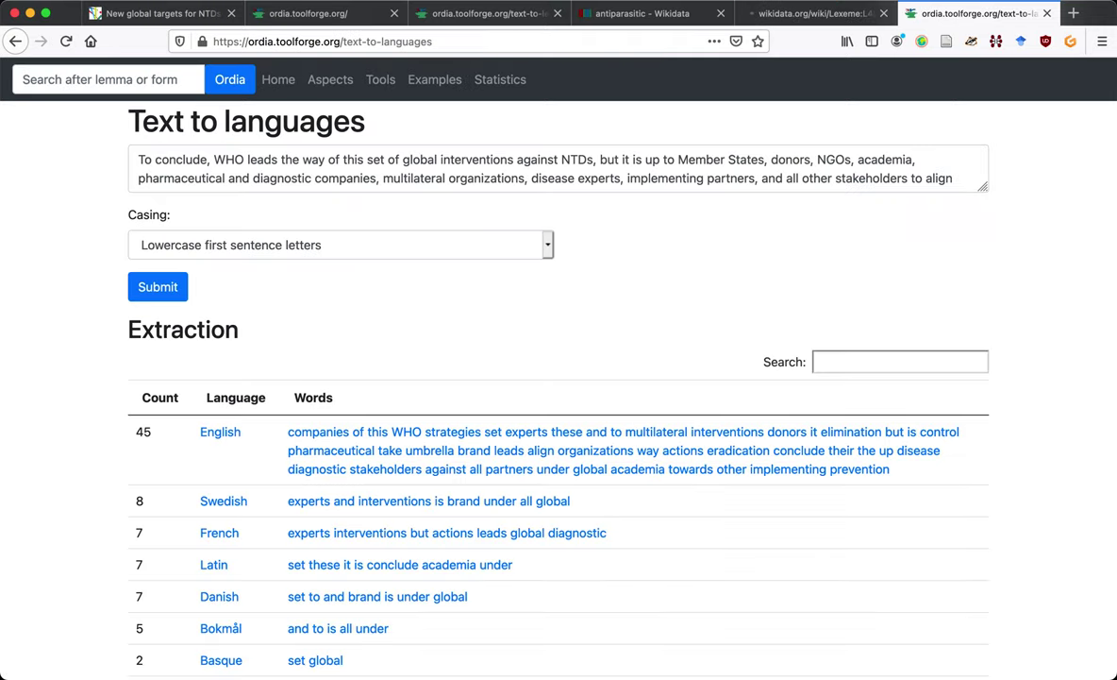
pyautogui.hotkey('ctrl', 'w')
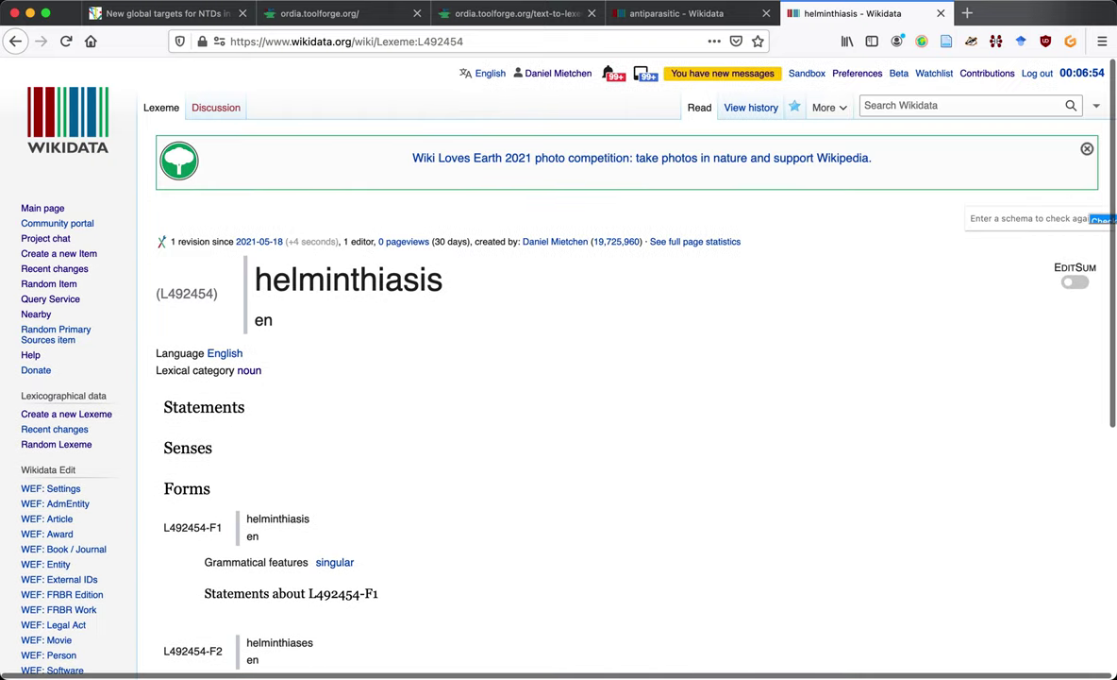
pyautogui.hotkey('ctrl', 'w')
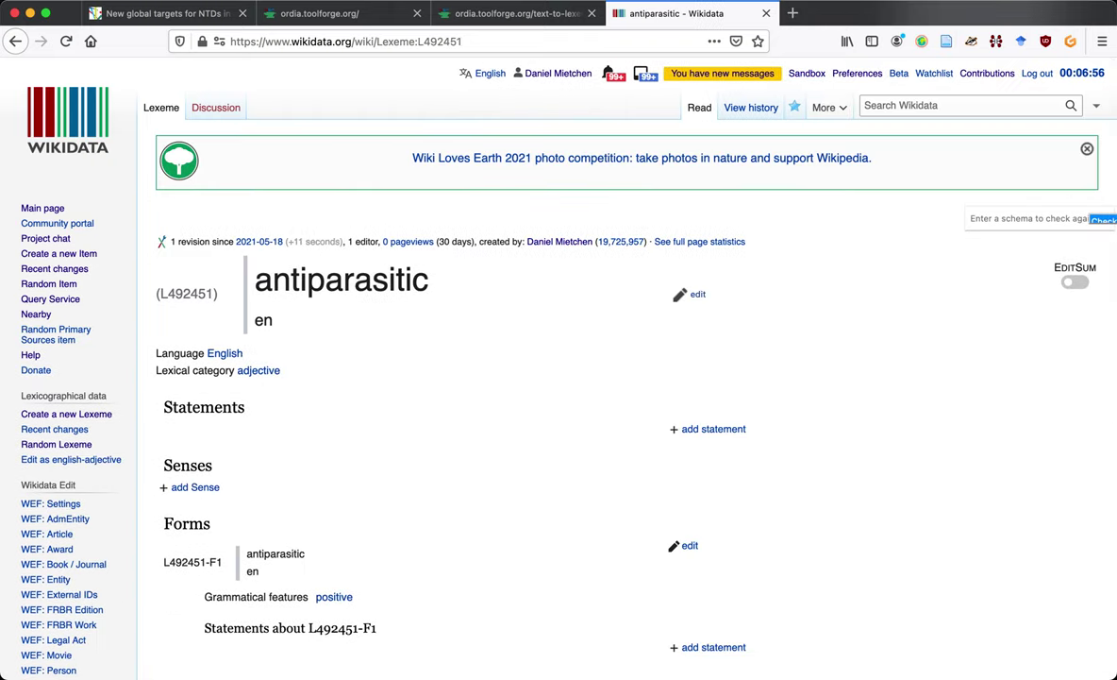
# Close the antiparasitic lexeme page and examine the rest of the extracted words that have no lexeme
pyautogui.hotkey('ctrl', 'w')
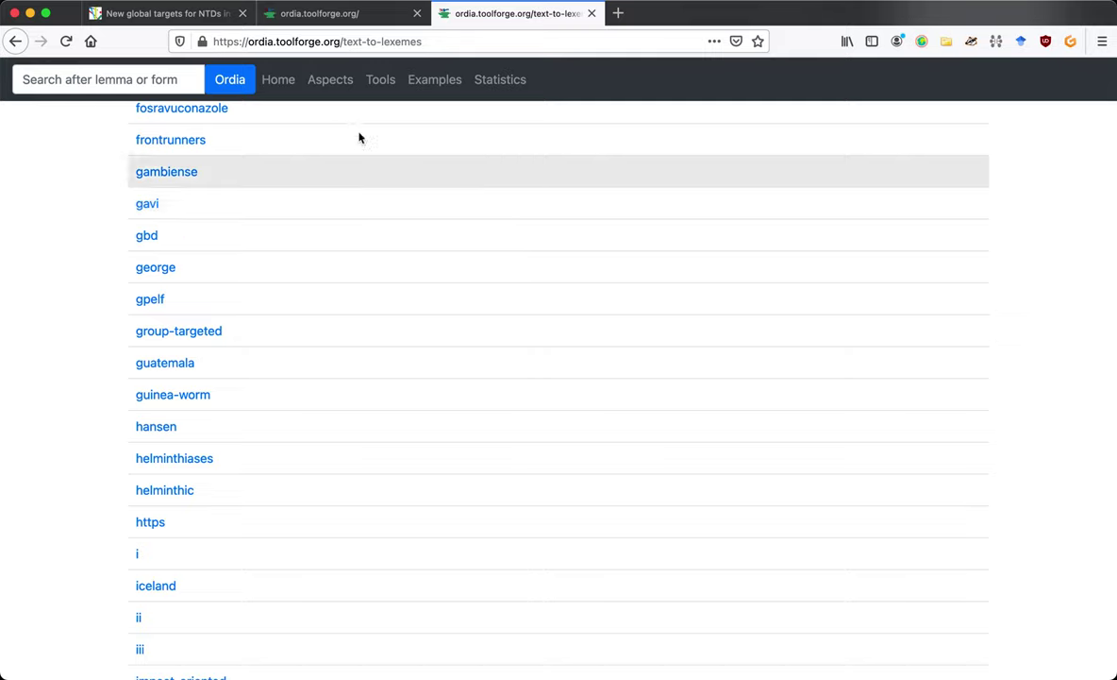
pyautogui.scroll(-5, 438, 300)
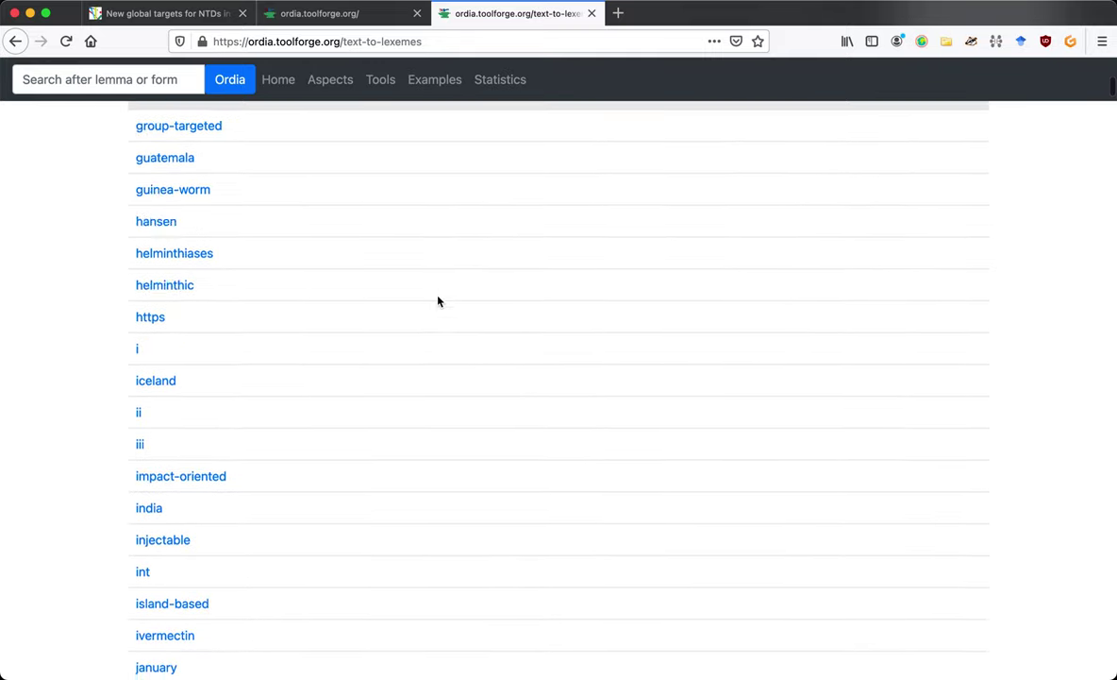
pyautogui.scroll(-2, 437, 300)
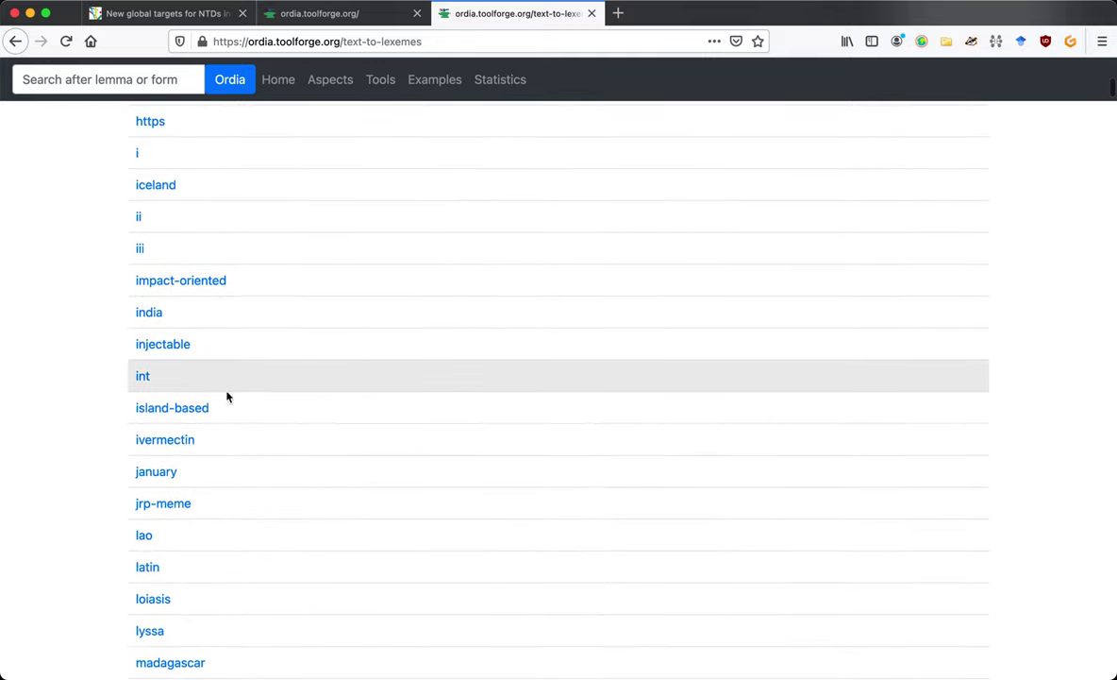
pyautogui.scroll(-5, 63, 446)
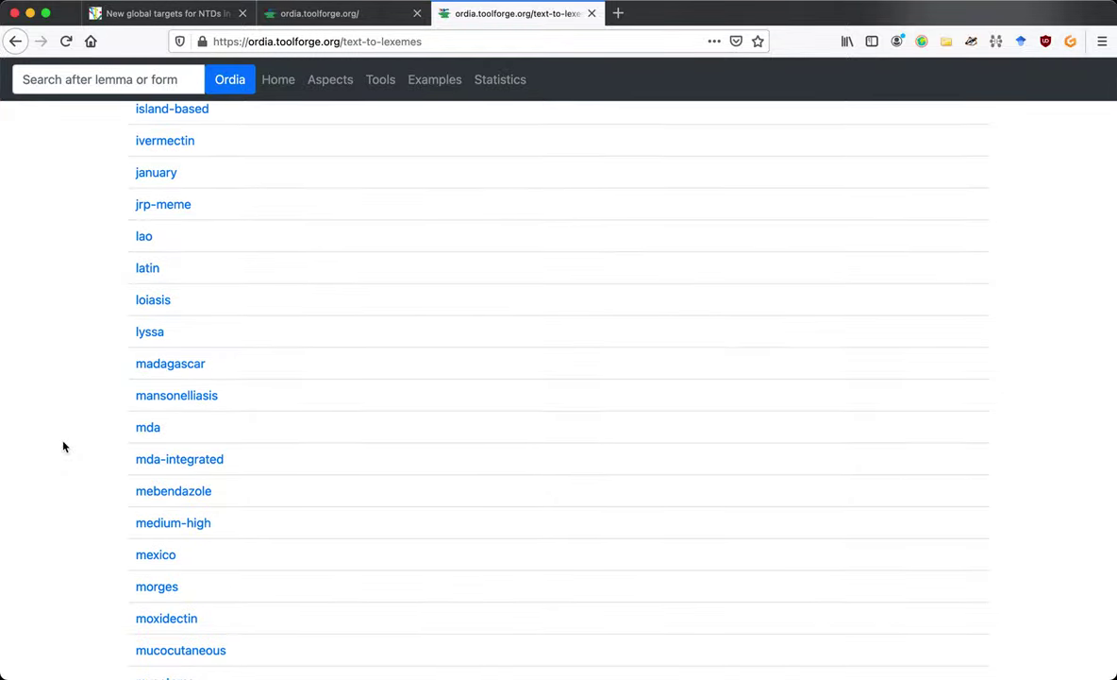
pyautogui.scroll(-2, 64, 446)
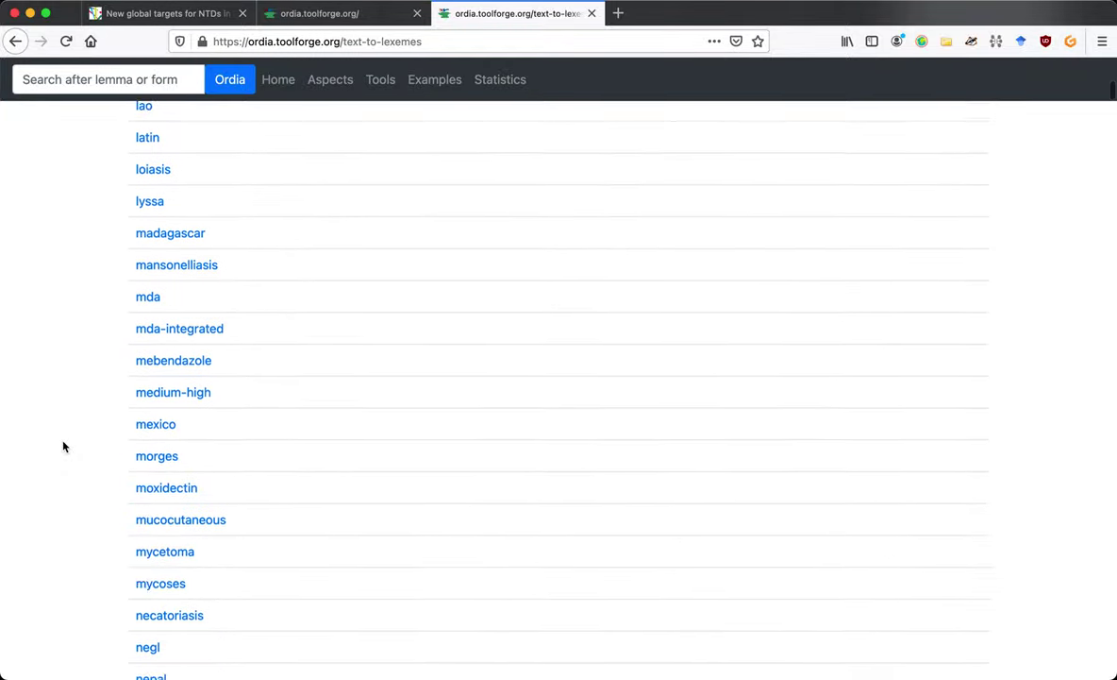
pyautogui.scroll(-1, 63, 446)
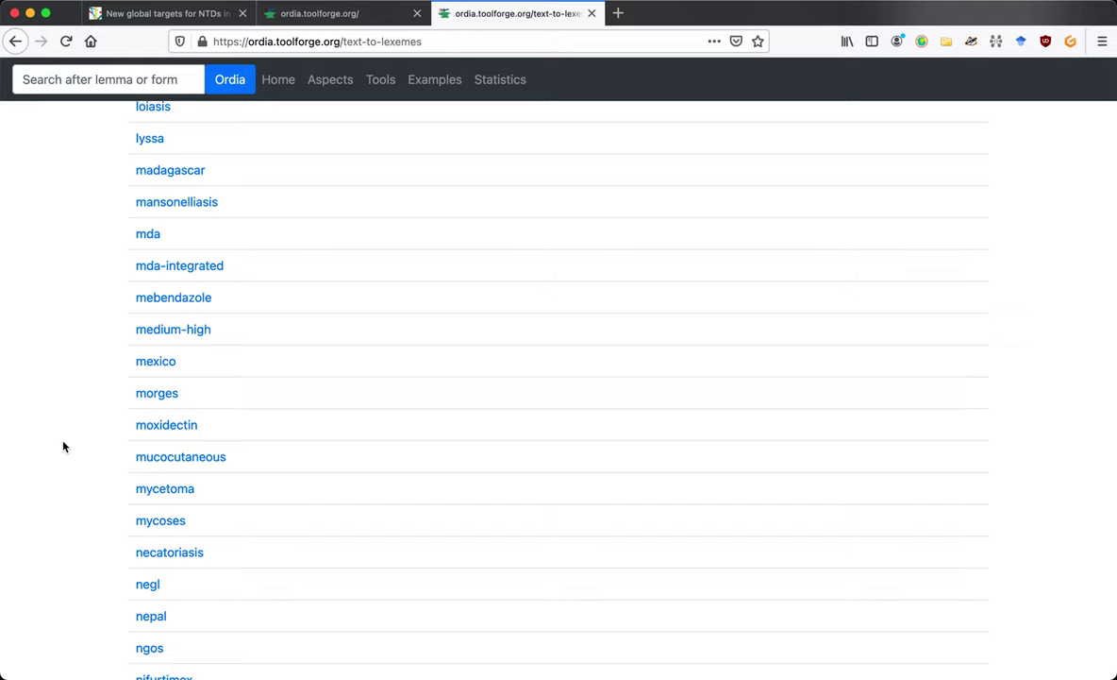
pyautogui.scroll(-2, 64, 446)
pyautogui.scroll(-2, 63, 446)
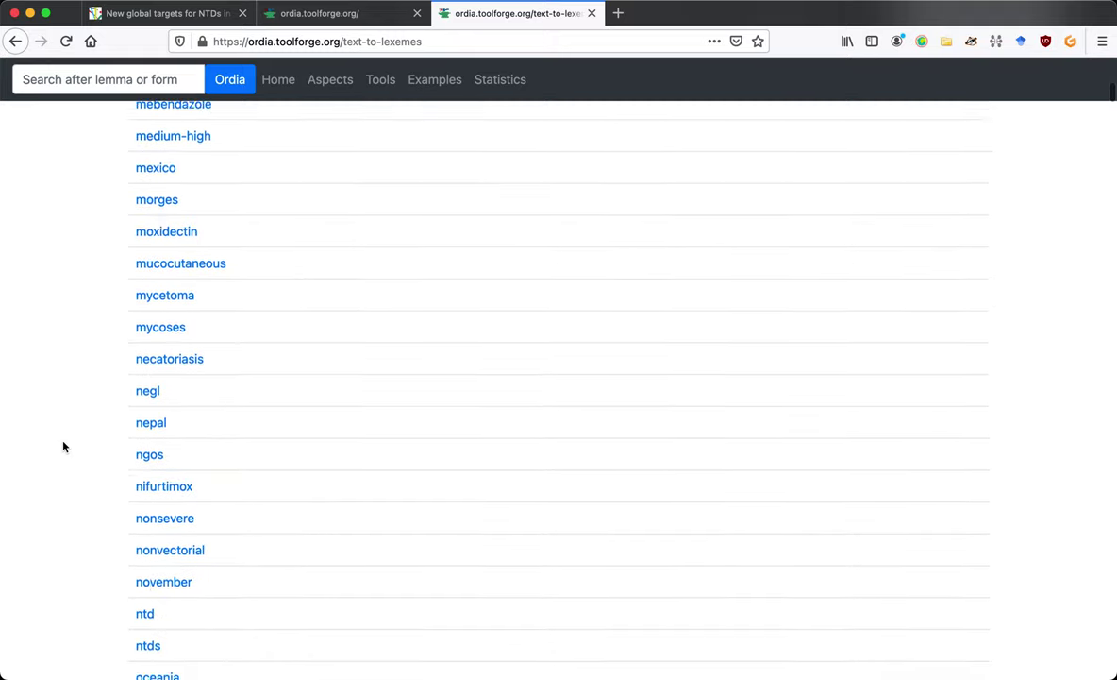
pyautogui.scroll(-1, 63, 447)
pyautogui.scroll(-2, 63, 446)
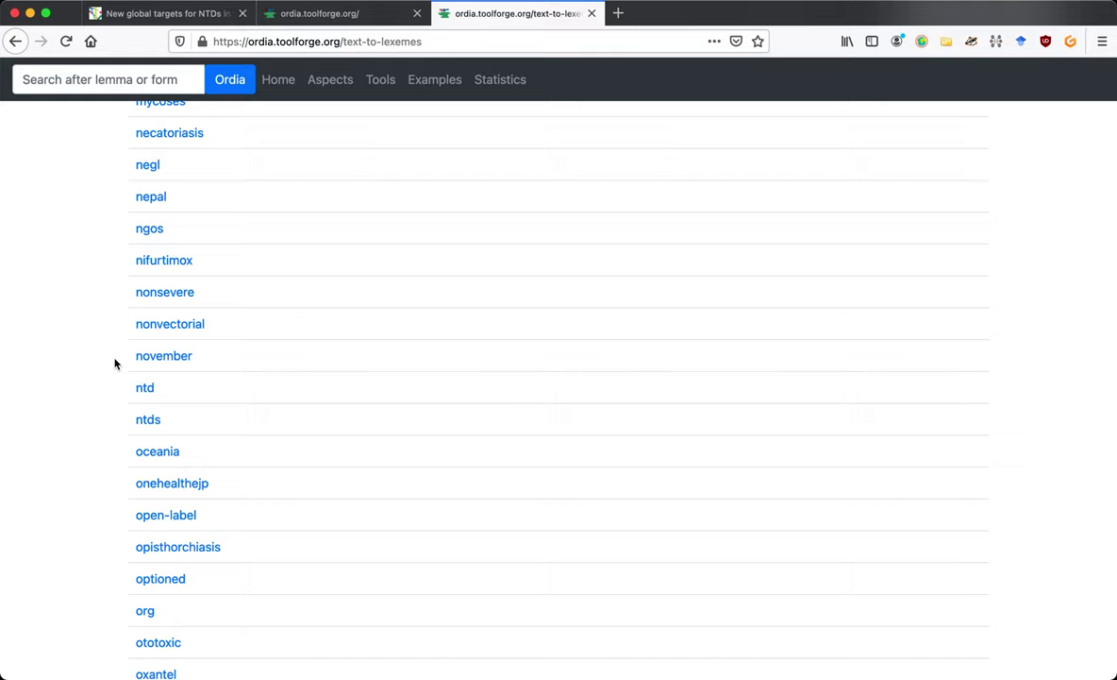
pyautogui.scroll(-5, 114, 364)
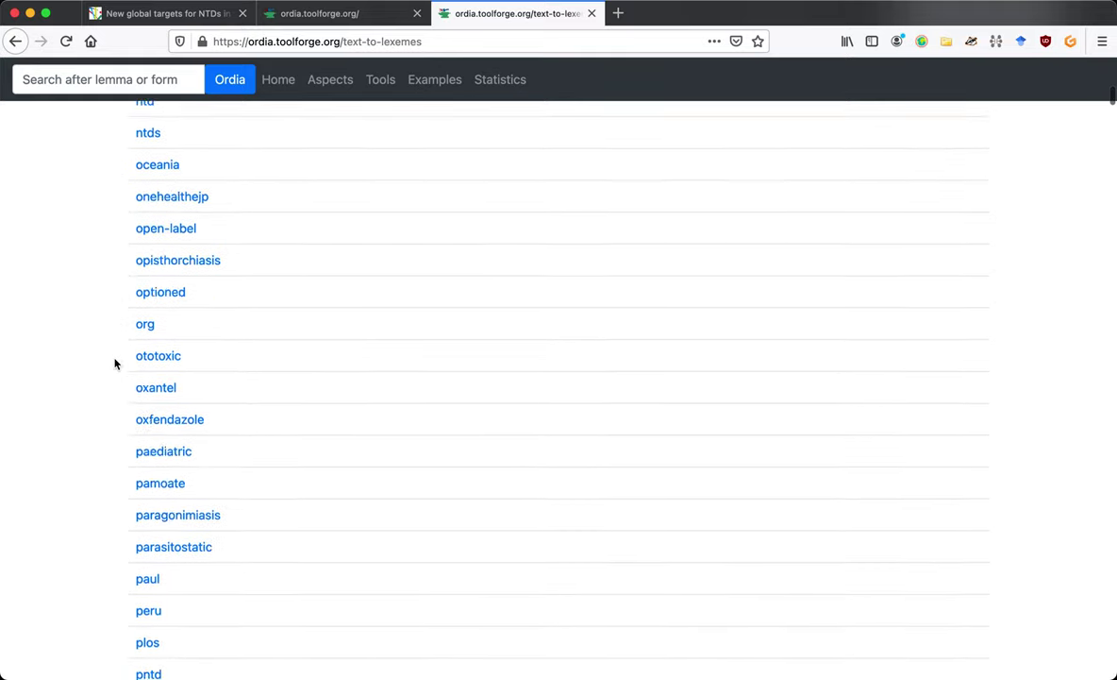
pyautogui.scroll(-2, 114, 363)
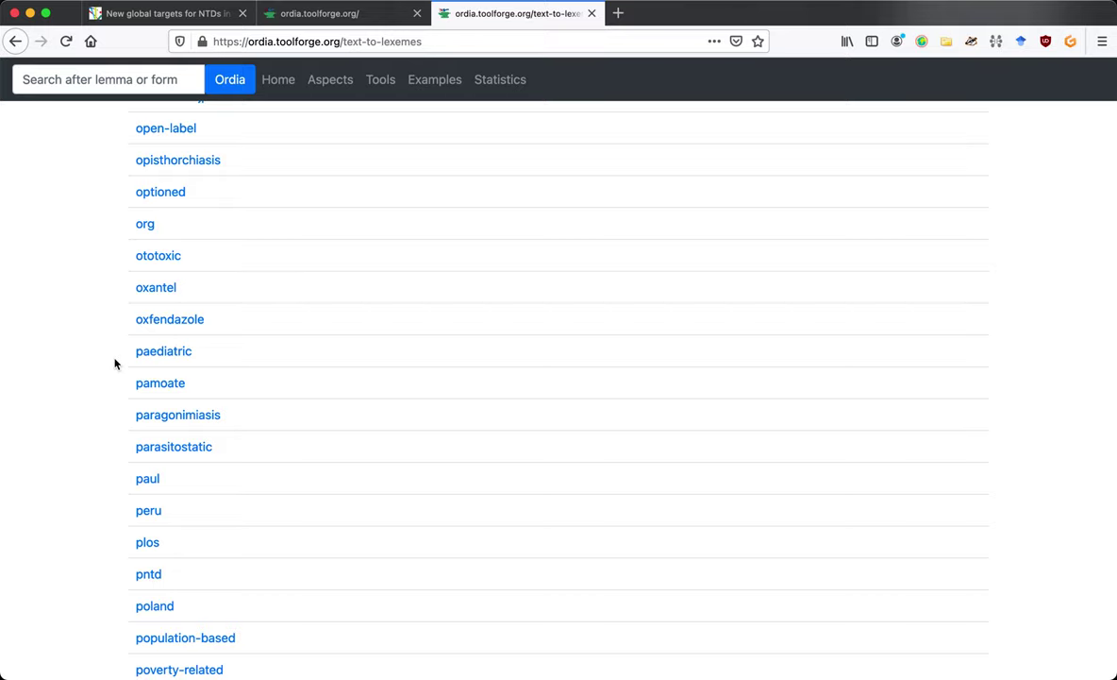
pyautogui.scroll(-3, 114, 363)
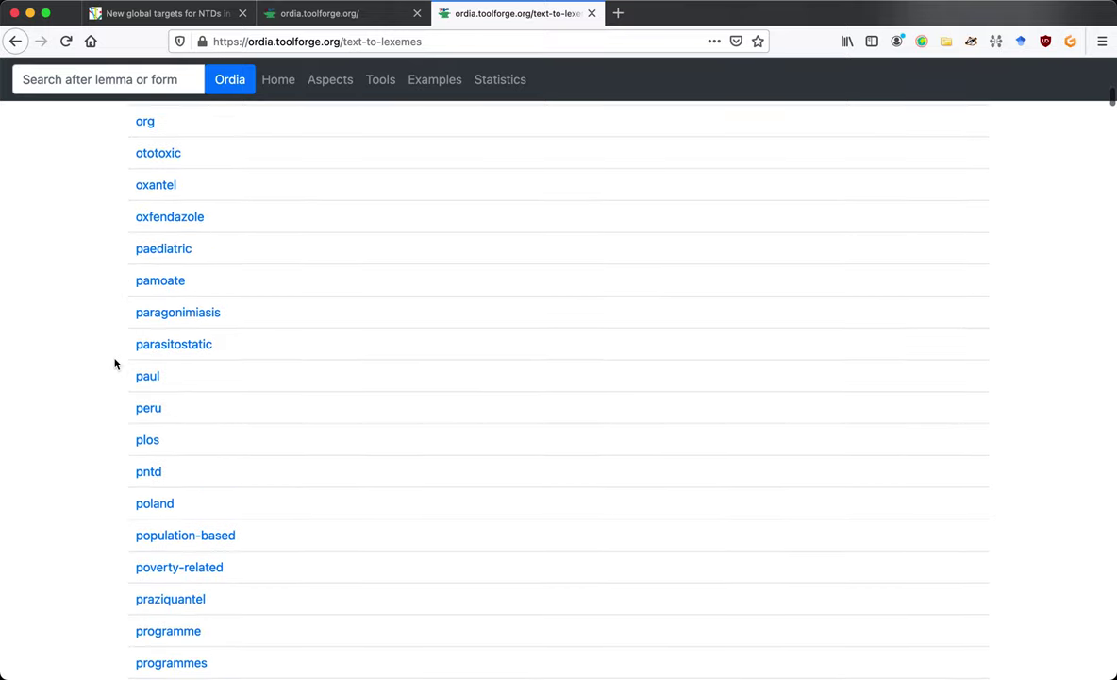
pyautogui.scroll(-3, 115, 363)
pyautogui.scroll(-2, 114, 364)
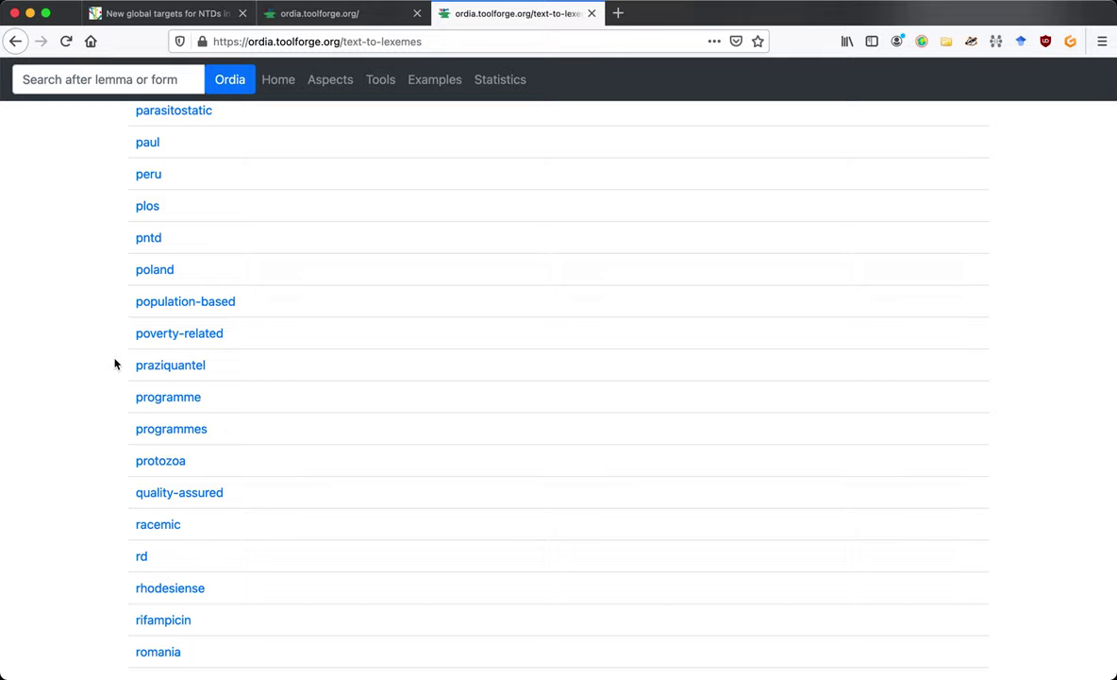
pyautogui.scroll(-6, 114, 364)
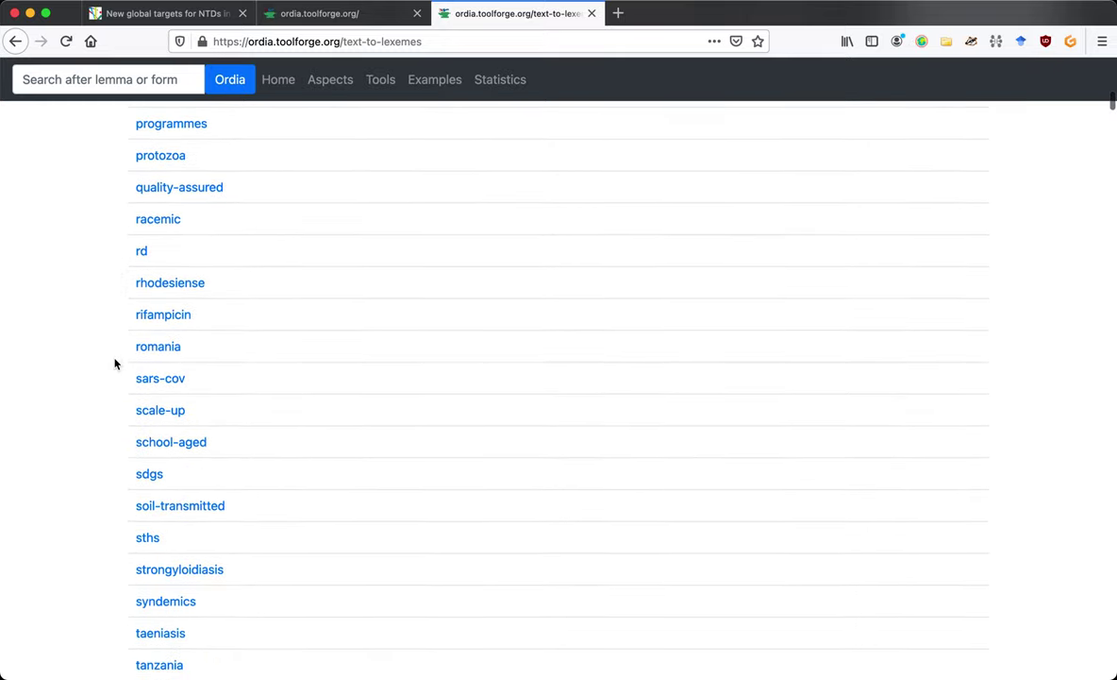
pyautogui.scroll(-5, 114, 364)
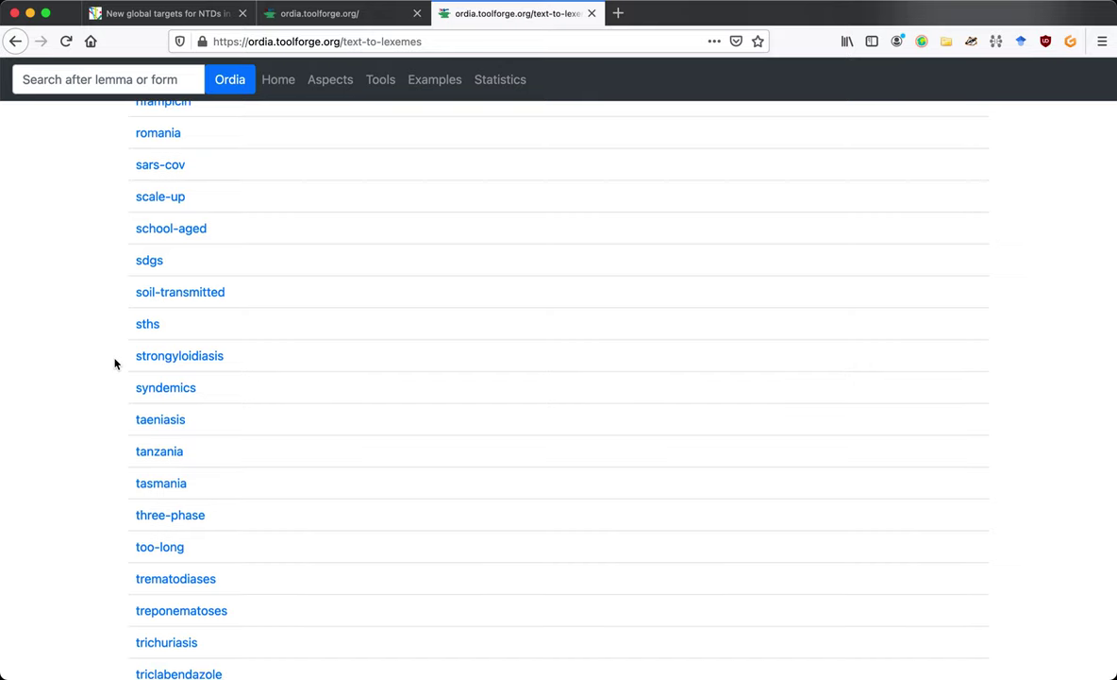
pyautogui.scroll(-5, 115, 363)
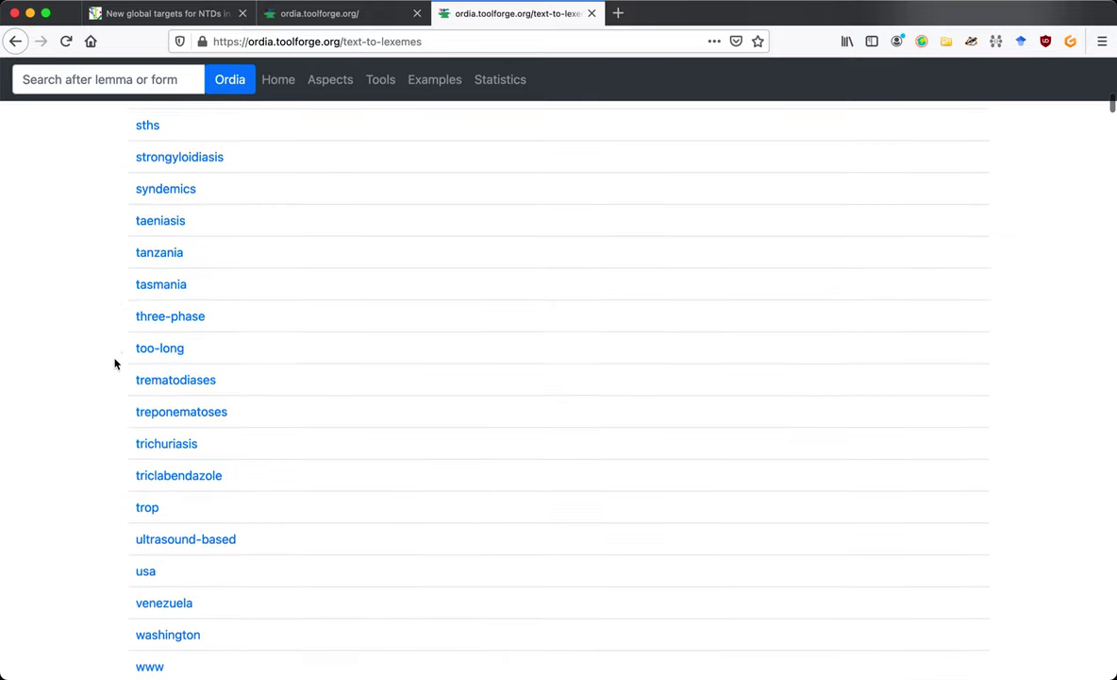
# Open the Ordia search for trematodiases in a separate tab, check the end of the missing words, and switch to that search
pyautogui.keyDown('super'); pyautogui.click(152, 376); pyautogui.keyUp('super')
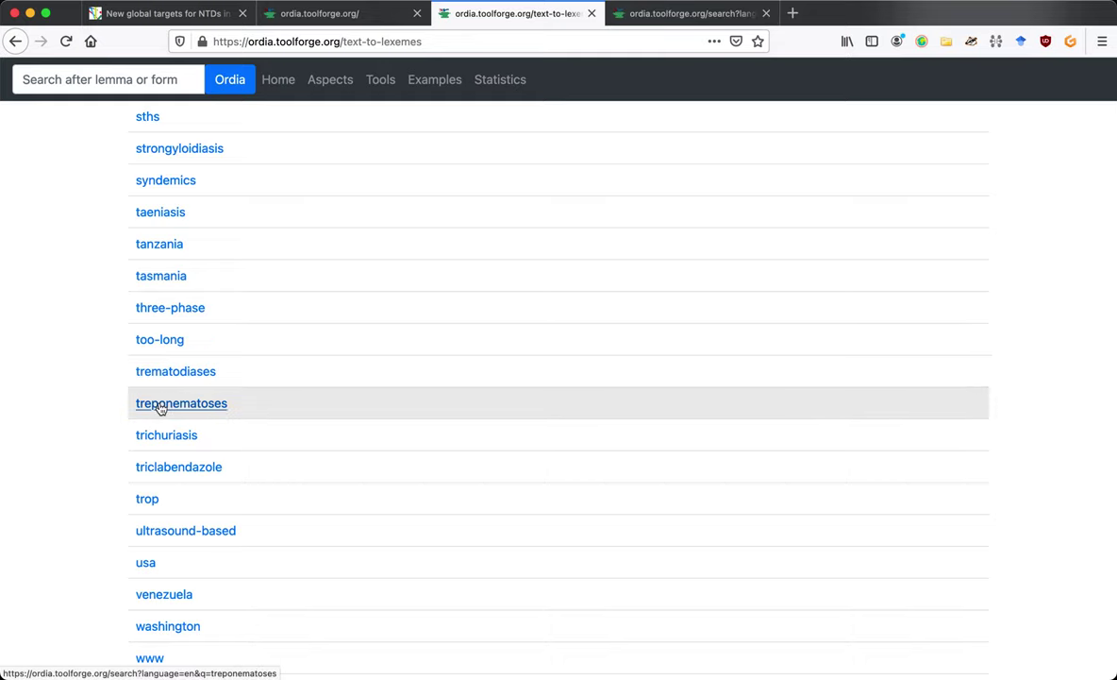
pyautogui.scroll(-3, 159, 408)
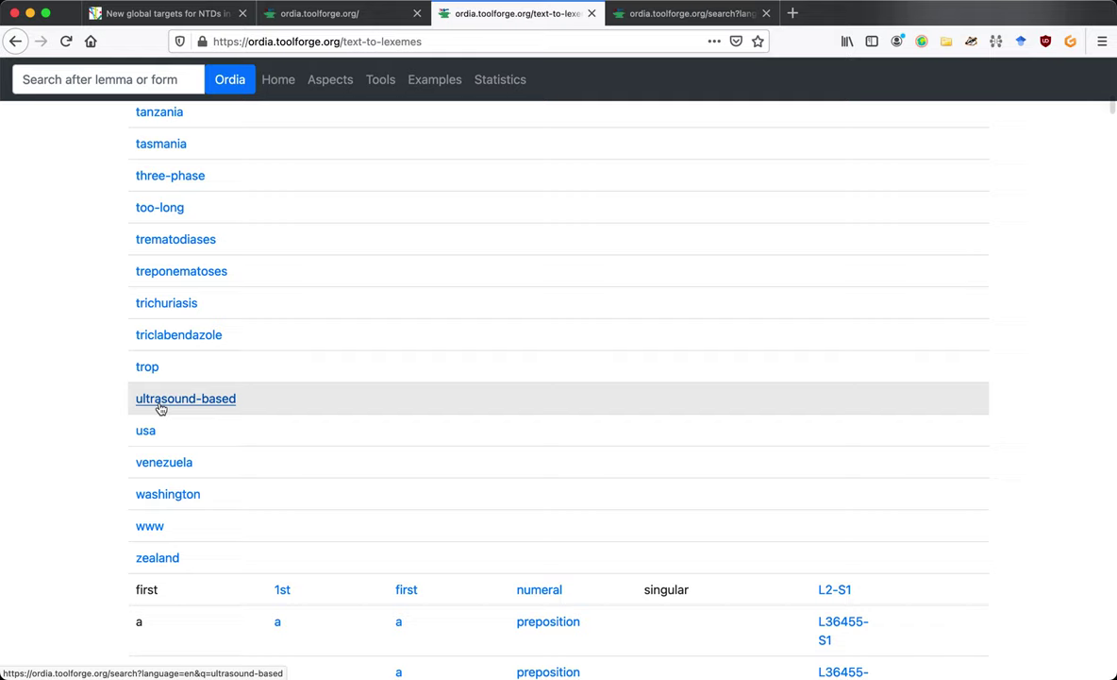
pyautogui.scroll(6, 160, 408)
pyautogui.scroll(2, 160, 408)
pyautogui.hotkey('ctrl', 'Tab')
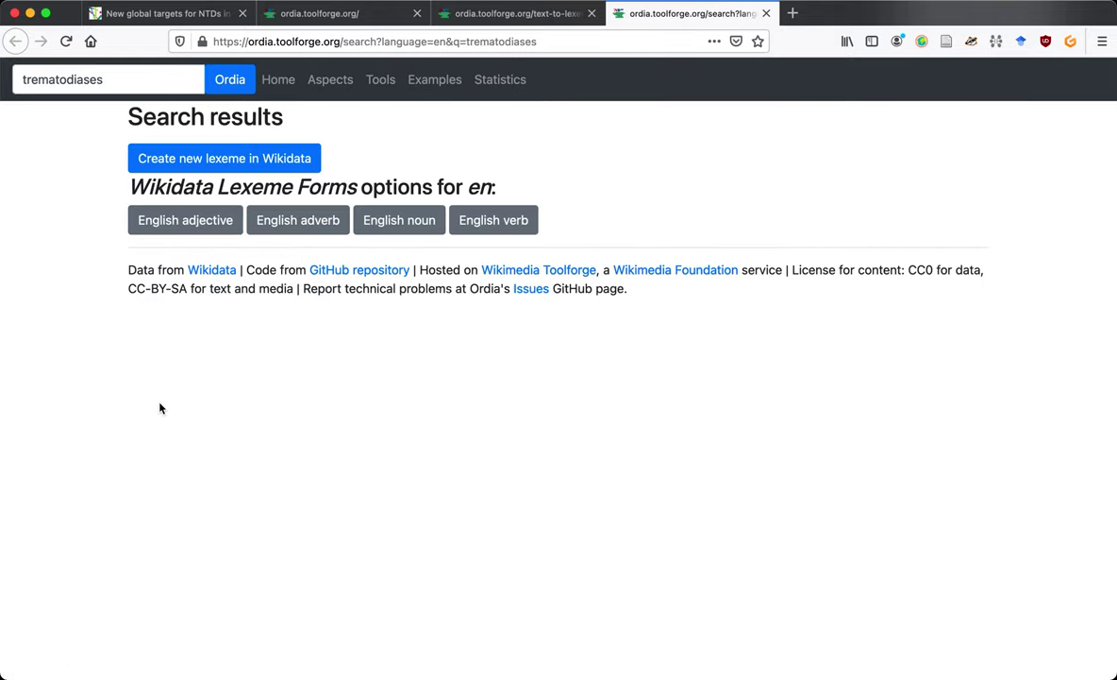
# Create an English noun lexeme with singular trematodiasis and plural trematodiases
pyautogui.click(408, 233)
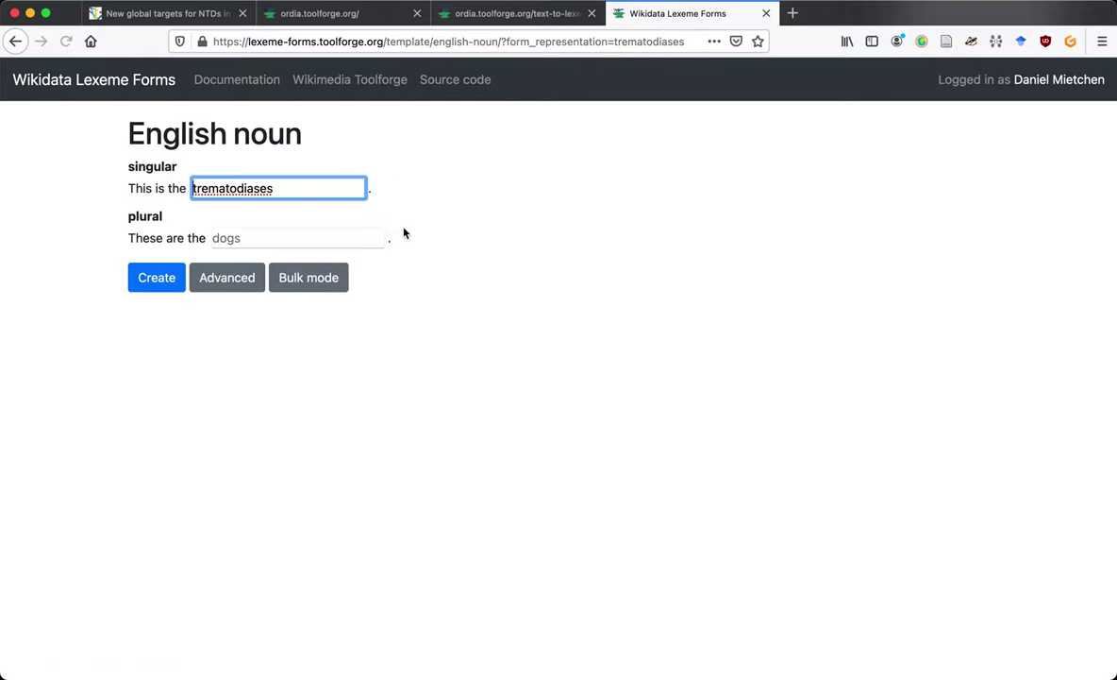
pyautogui.press('Tab')
pyautogui.write('trematodiases')
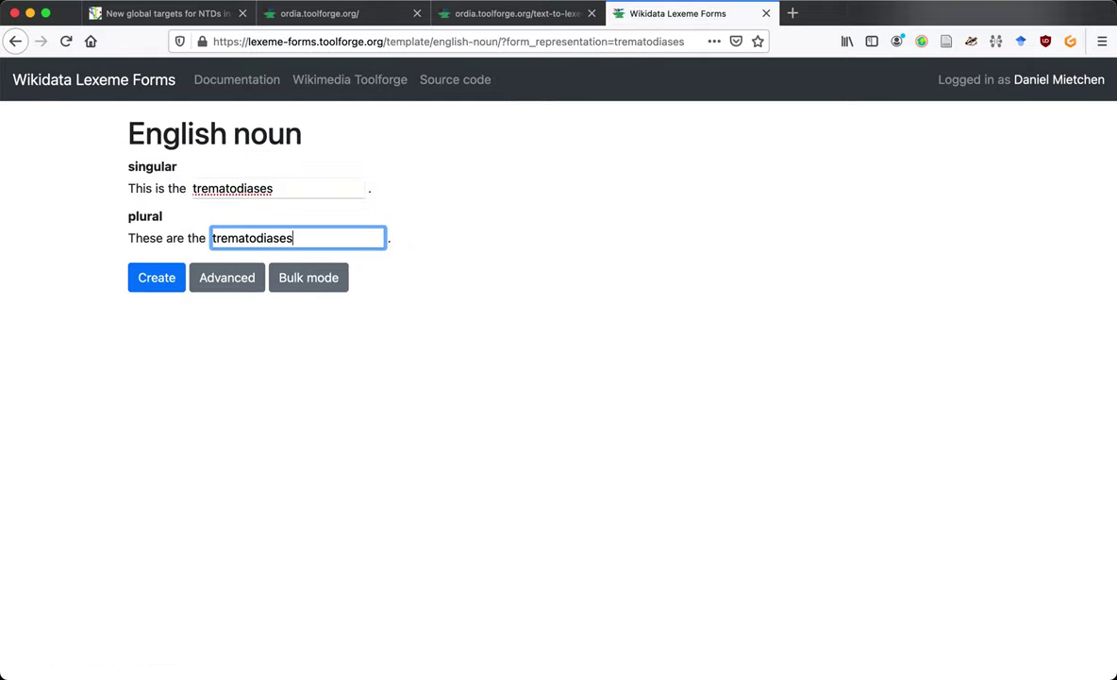
pyautogui.click(287, 188)
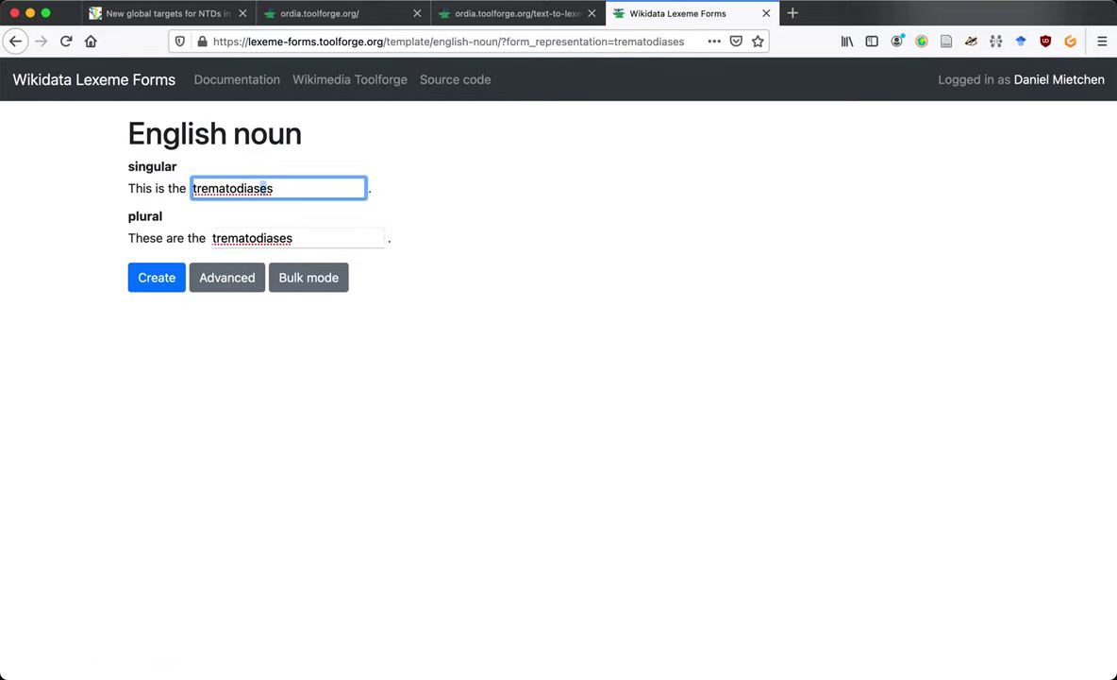
pyautogui.write('i')
pyautogui.press('Return')
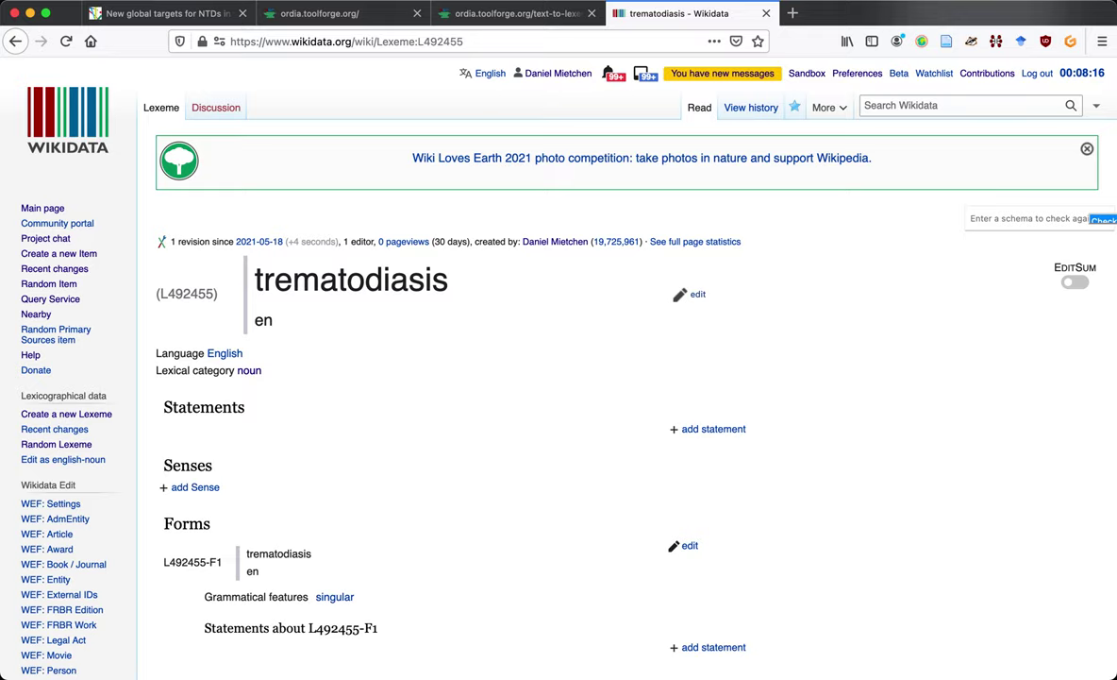
# Return to the Text to lexemes page and look back over the missing words up to the input form
pyautogui.hotkey('ctrl', 'shift', 'Tab')
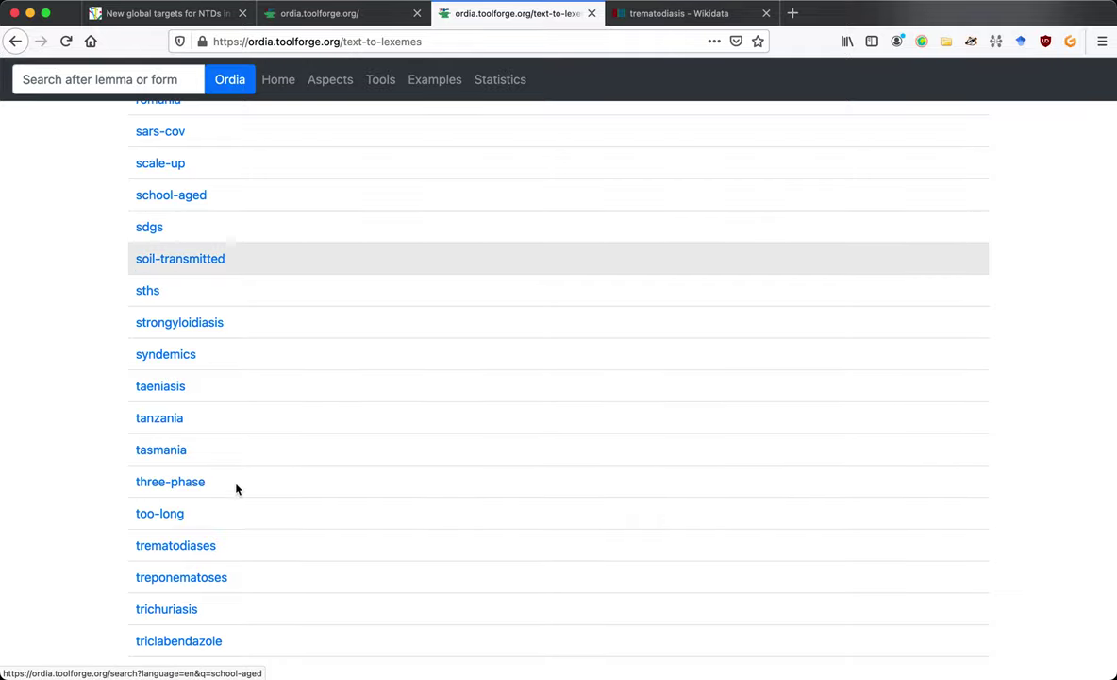
pyautogui.scroll(20, 267, 573)
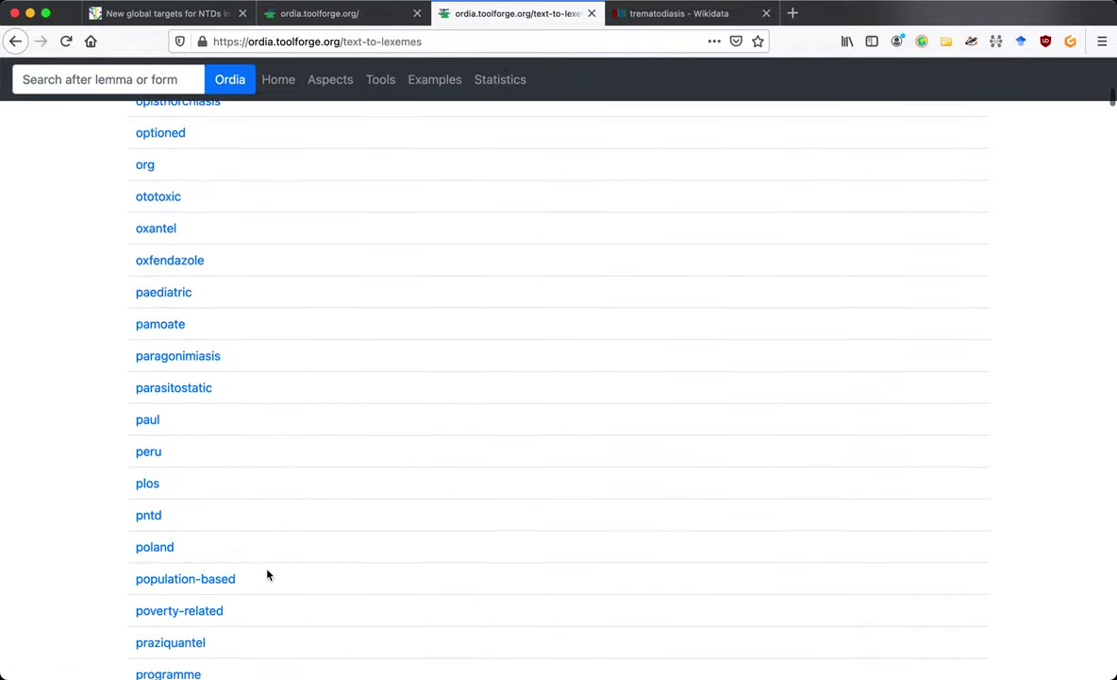
pyautogui.scroll(20, 267, 574)
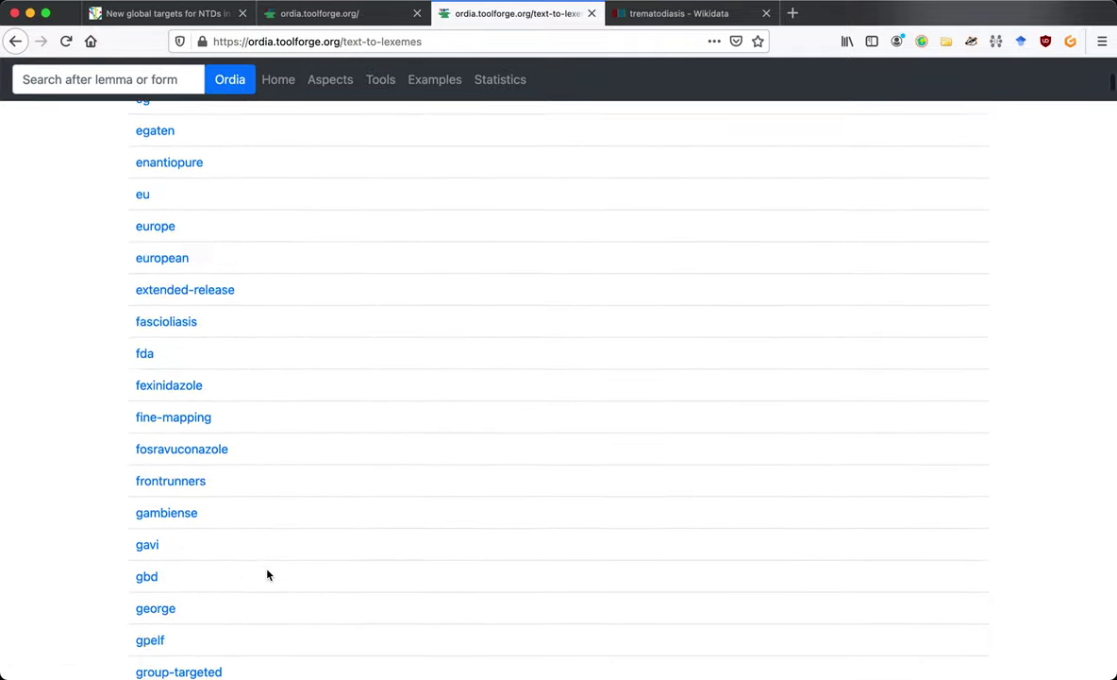
pyautogui.scroll(5, 267, 574)
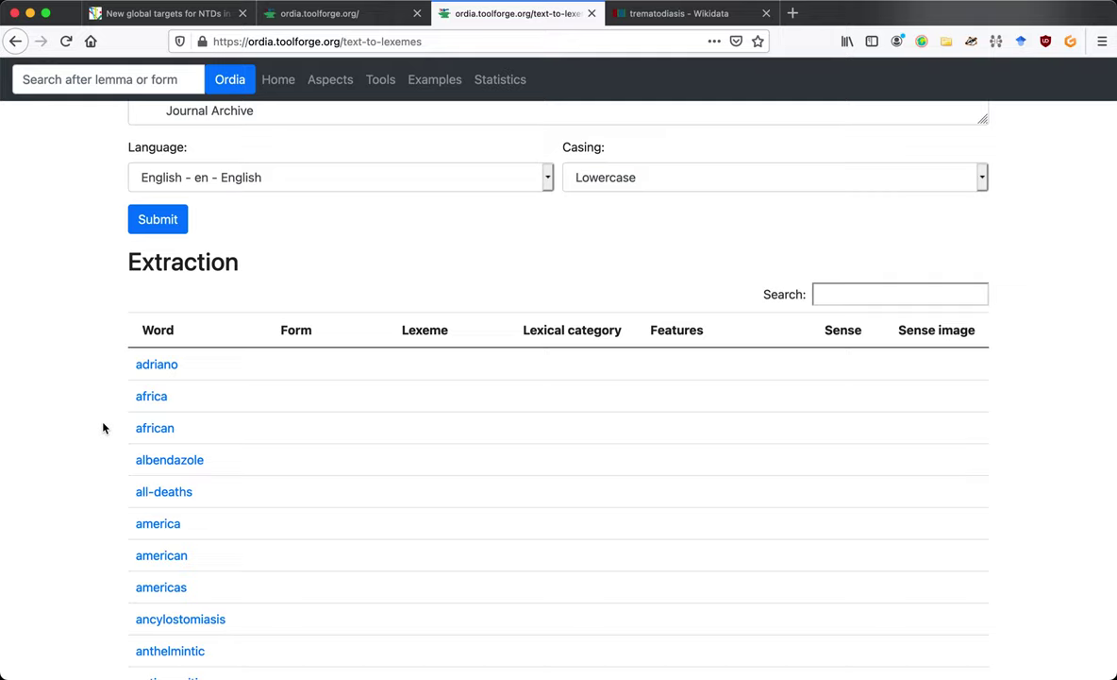
pyautogui.scroll(5, 103, 428)
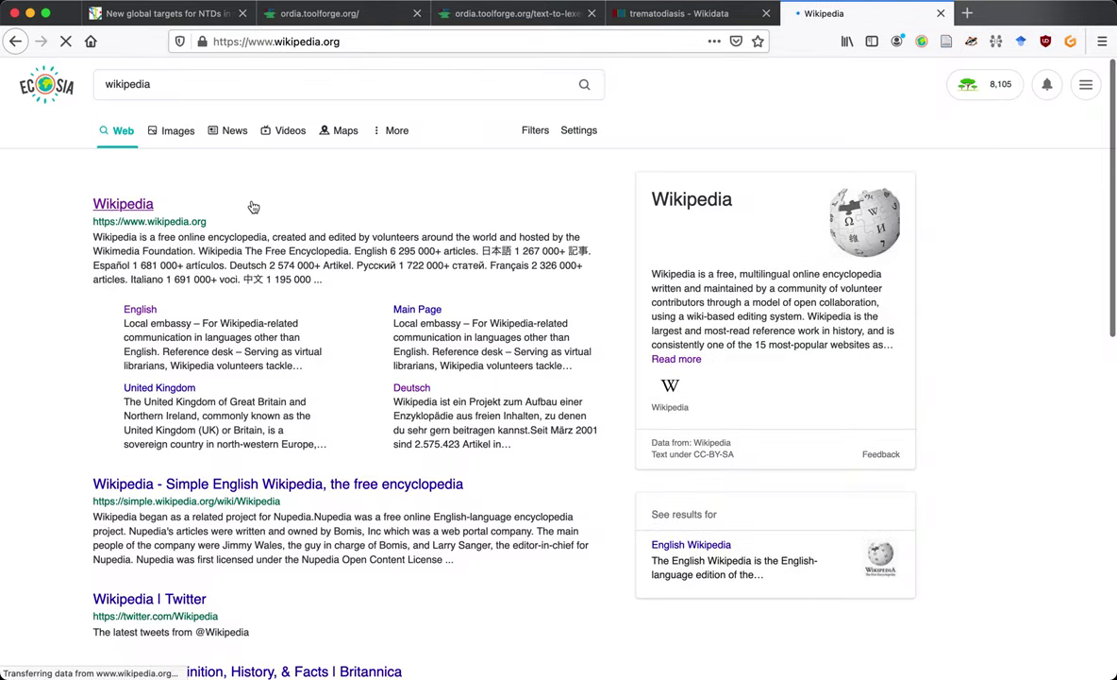
# Open the English Wikipedia main page and switch to its Korean edition
pyautogui.click(441, 179)
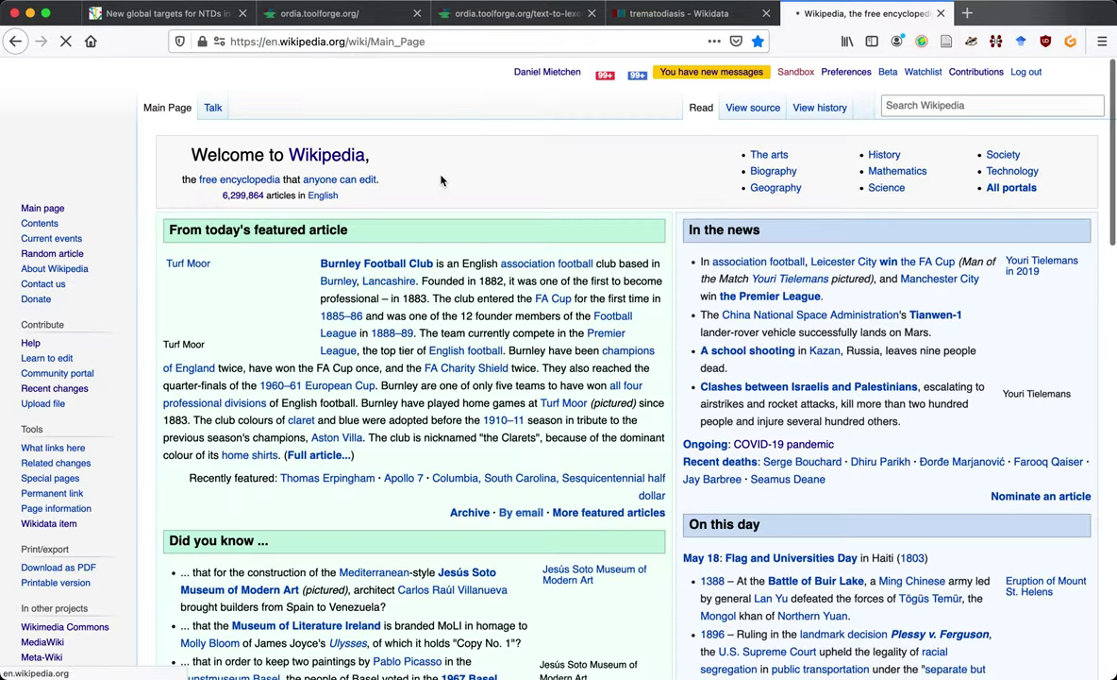
pyautogui.scroll(-10, 140, 309)
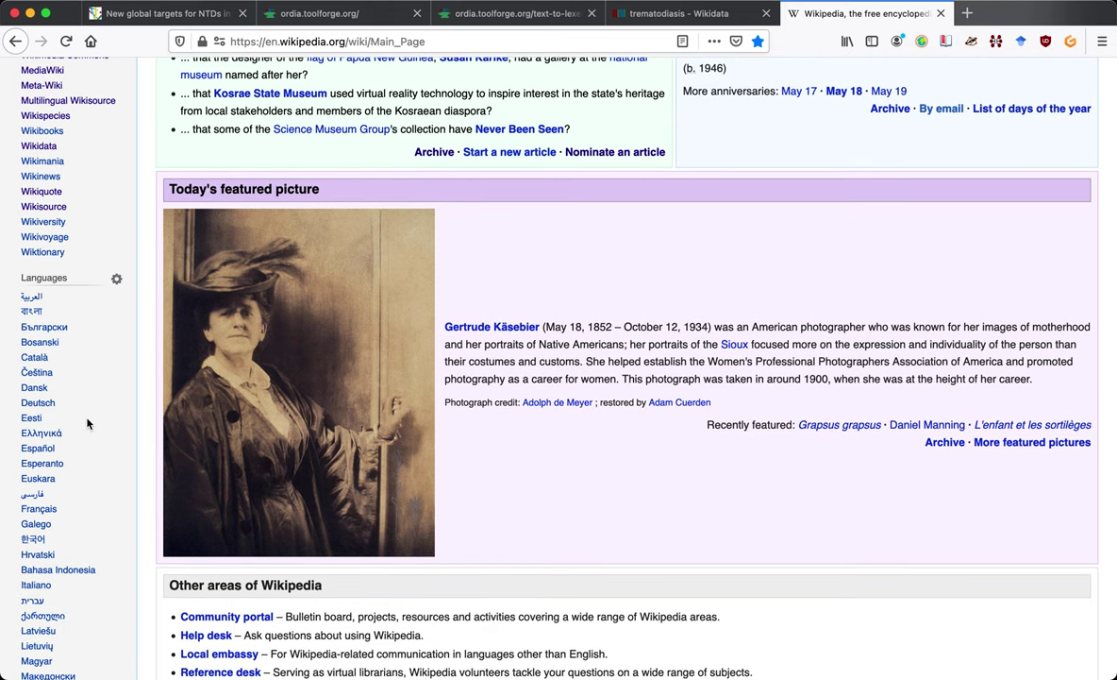
pyautogui.click(35, 522)
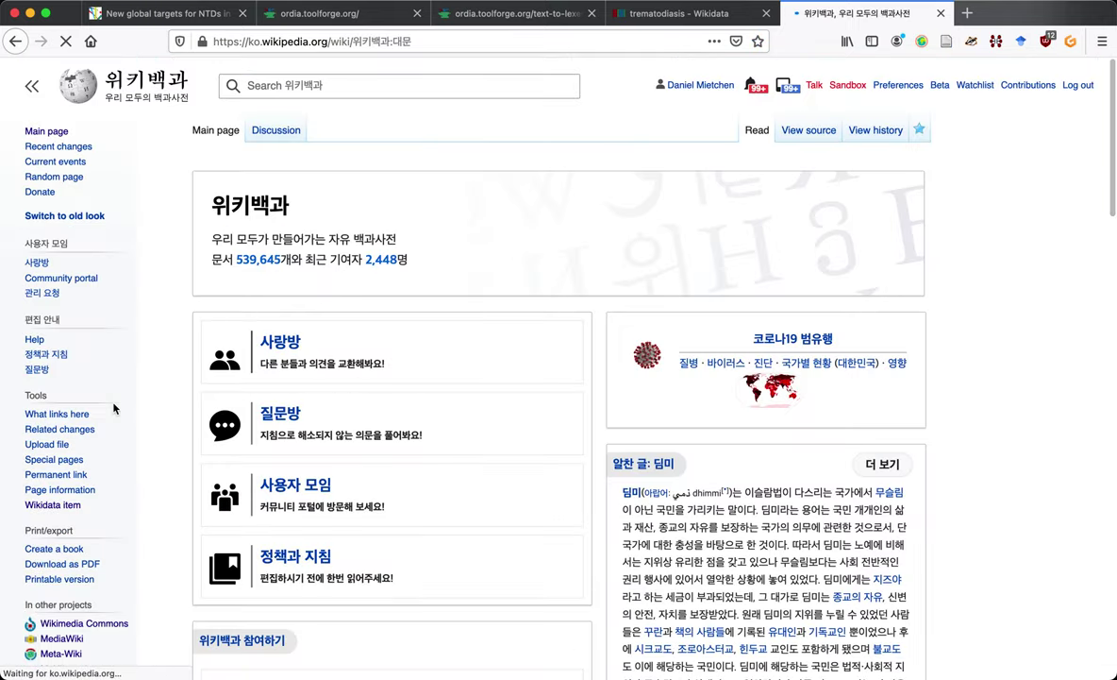
# Select and copy the entire text of the Korean Wikipedia main page
pyautogui.scroll(-1, 530, 444)
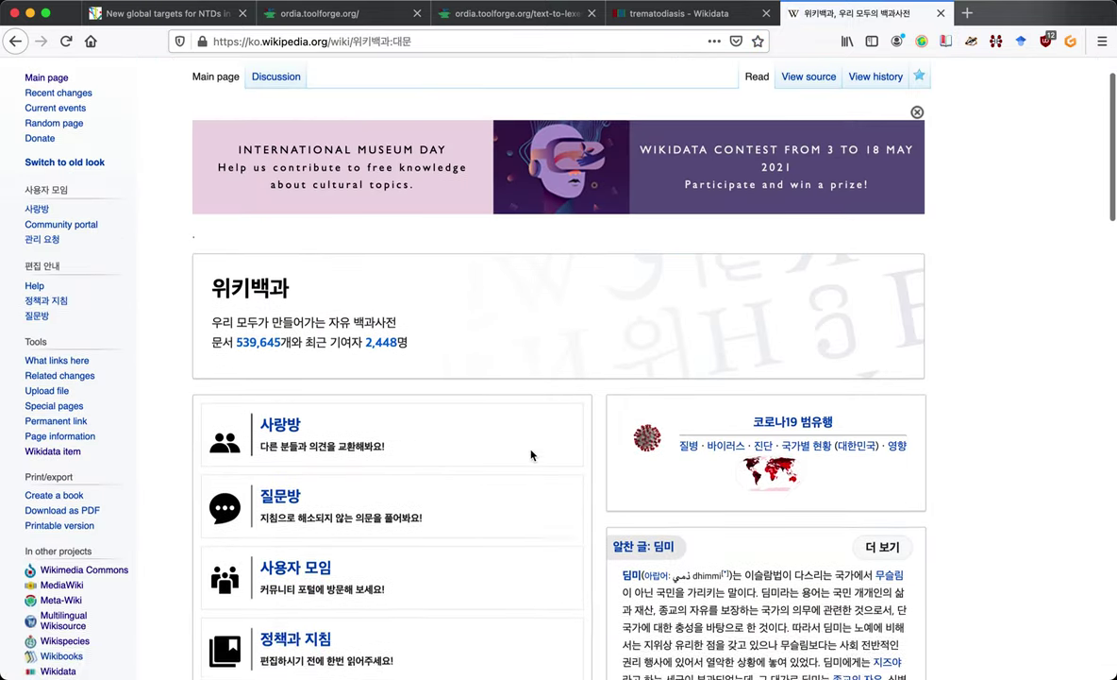
pyautogui.scroll(-3, 531, 455)
pyautogui.press('super+a')
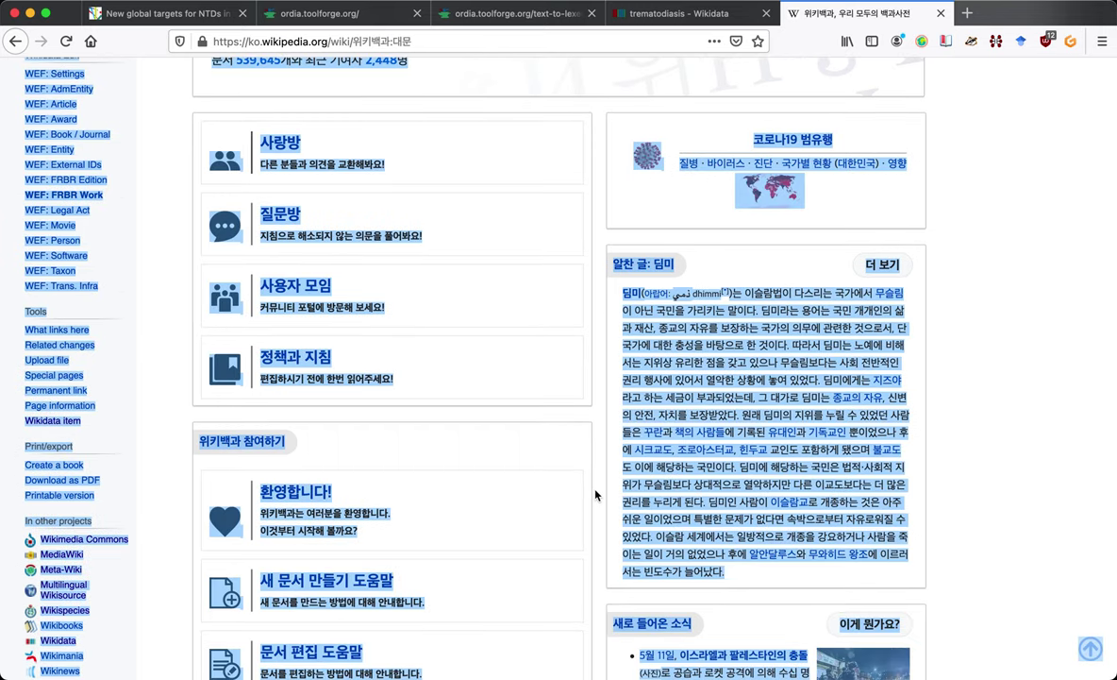
# Replace the text in Ordia's Text to lexemes form with the copied Korean Wikipedia main page text
pyautogui.click(472, 14)
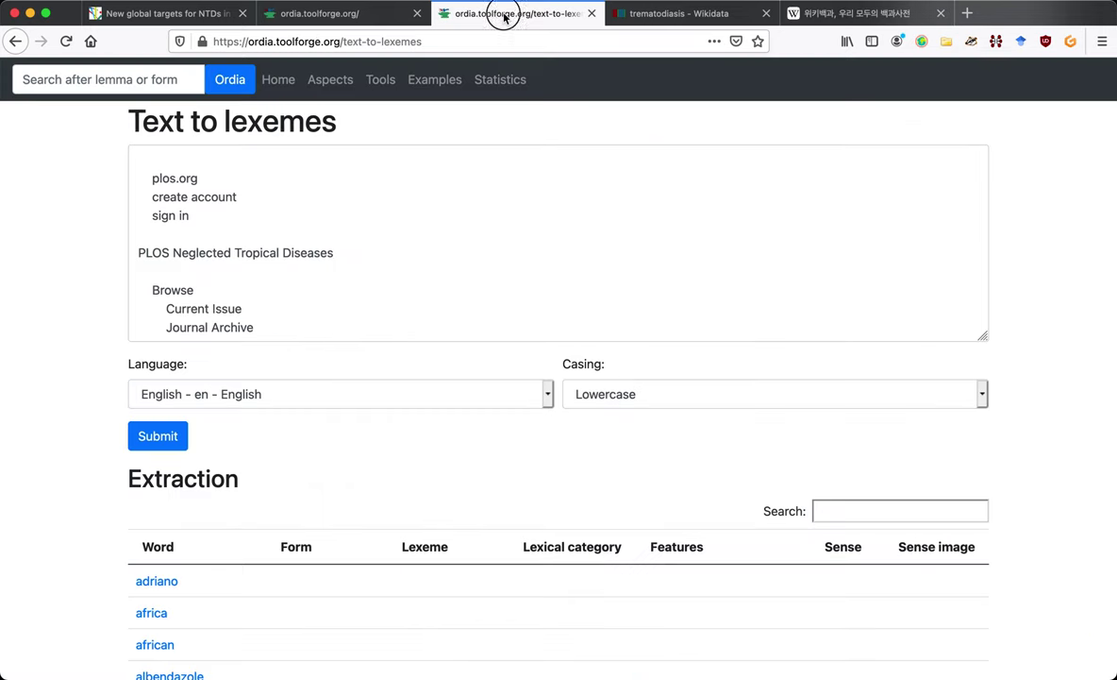
pyautogui.click(327, 234)
pyautogui.press('super+a')
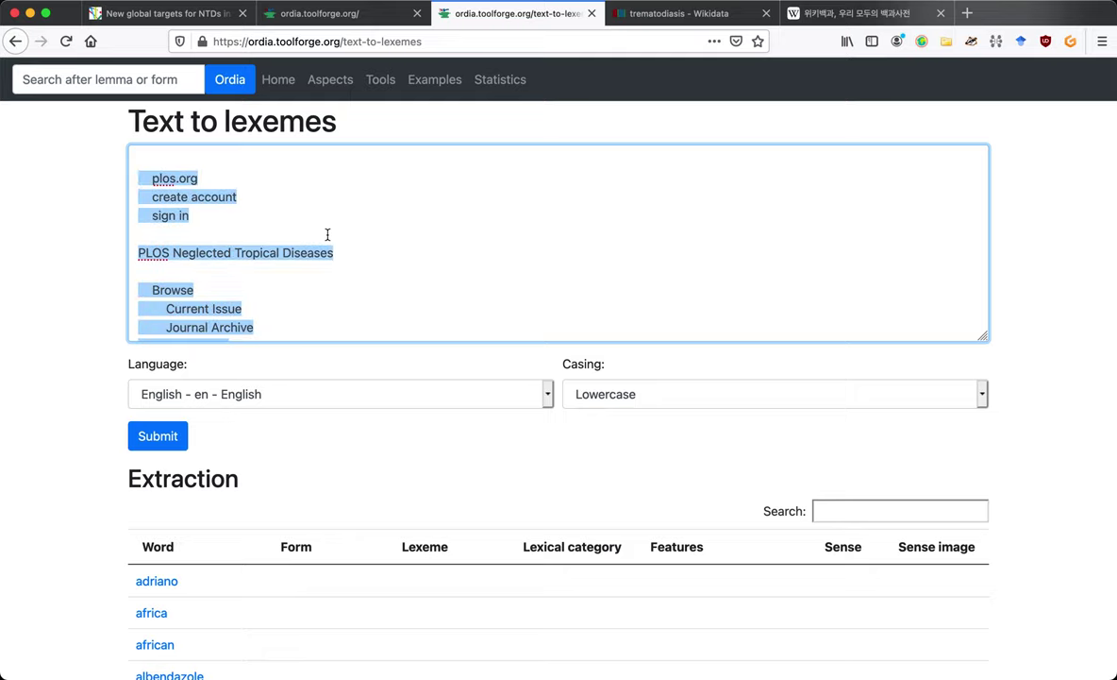
pyautogui.press('super+v')
# Set the text's language to Korean and the casing to None, and submit it for extraction
pyautogui.click(250, 394)
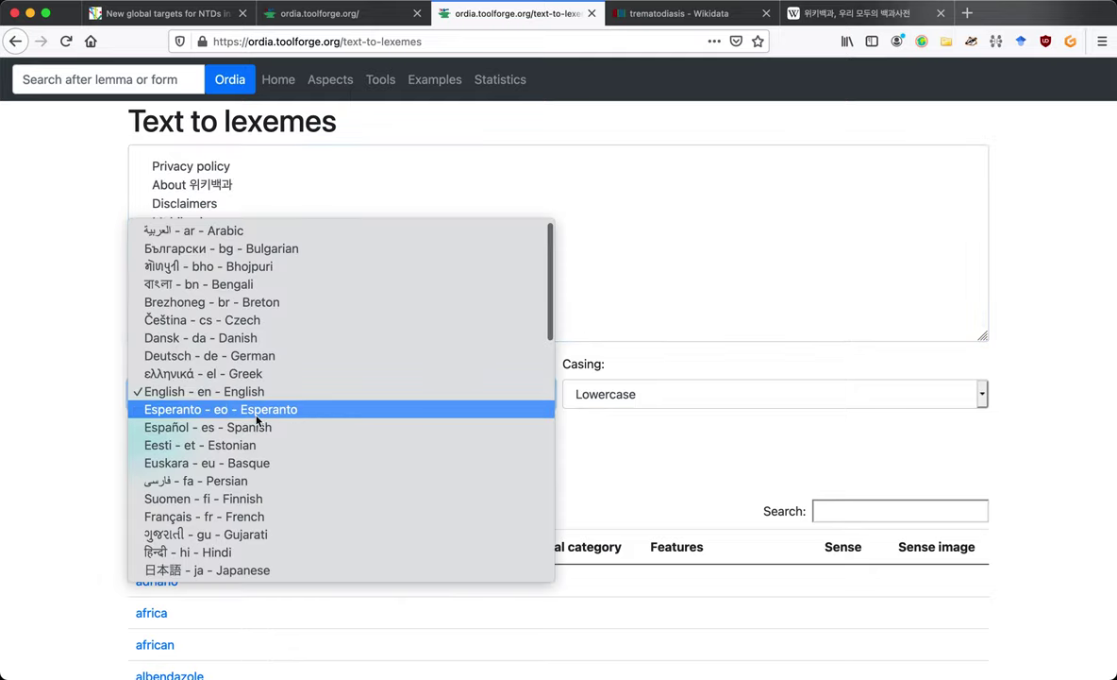
pyautogui.scroll(-2, 256, 420)
pyautogui.scroll(-3, 256, 420)
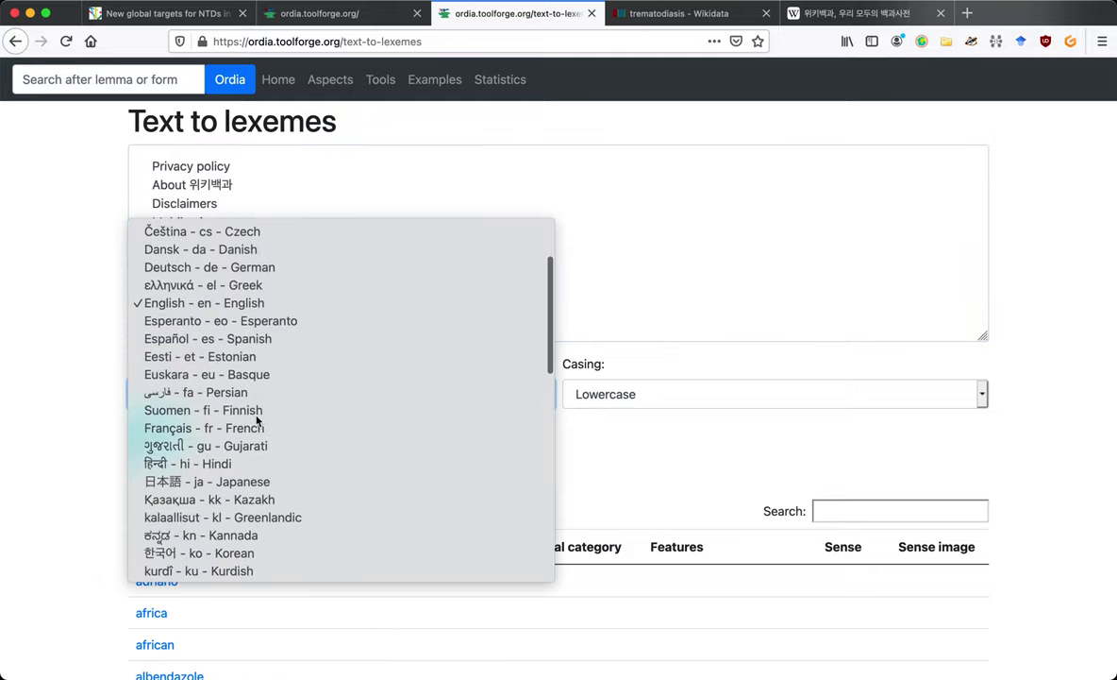
pyautogui.scroll(-1, 257, 420)
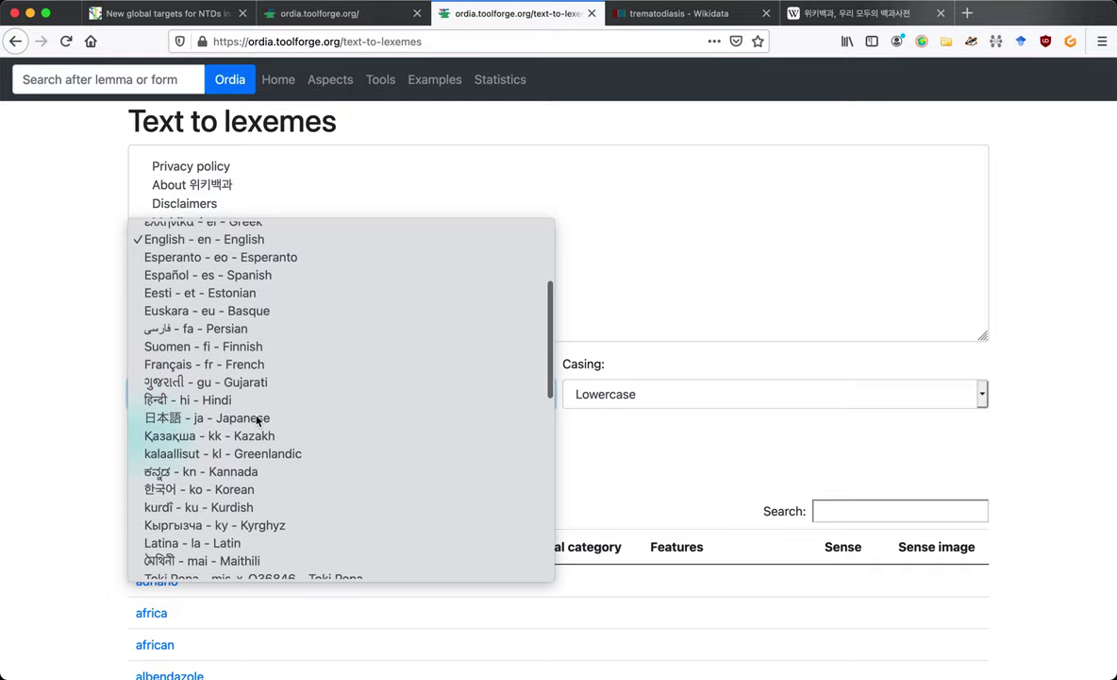
pyautogui.click(238, 484)
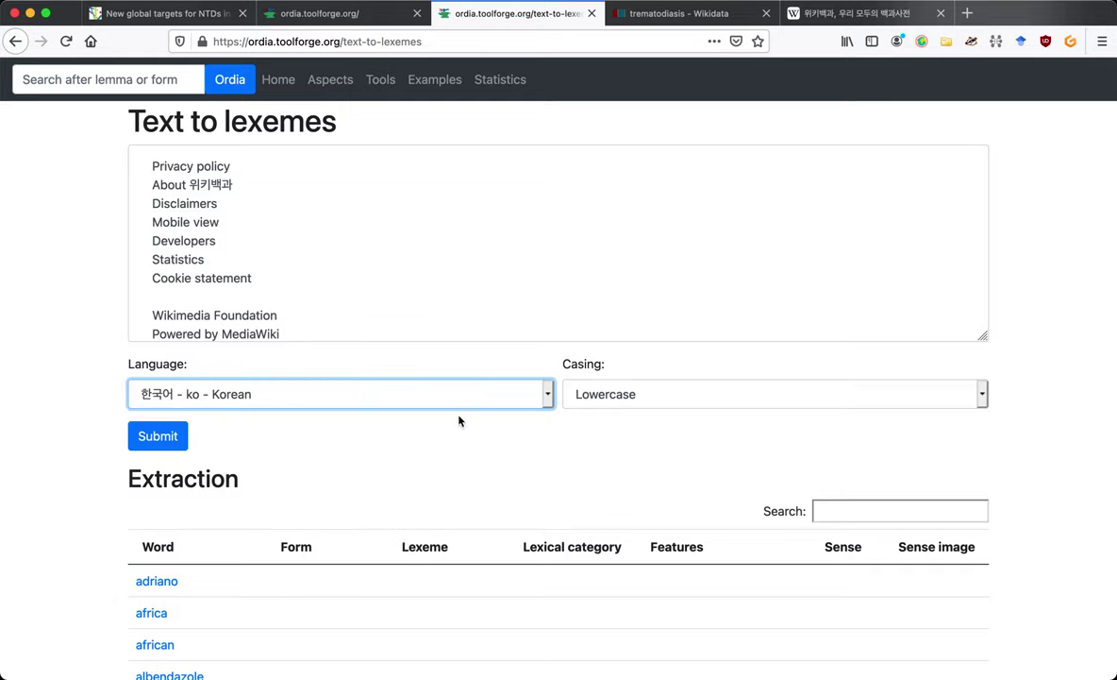
pyautogui.click(603, 400)
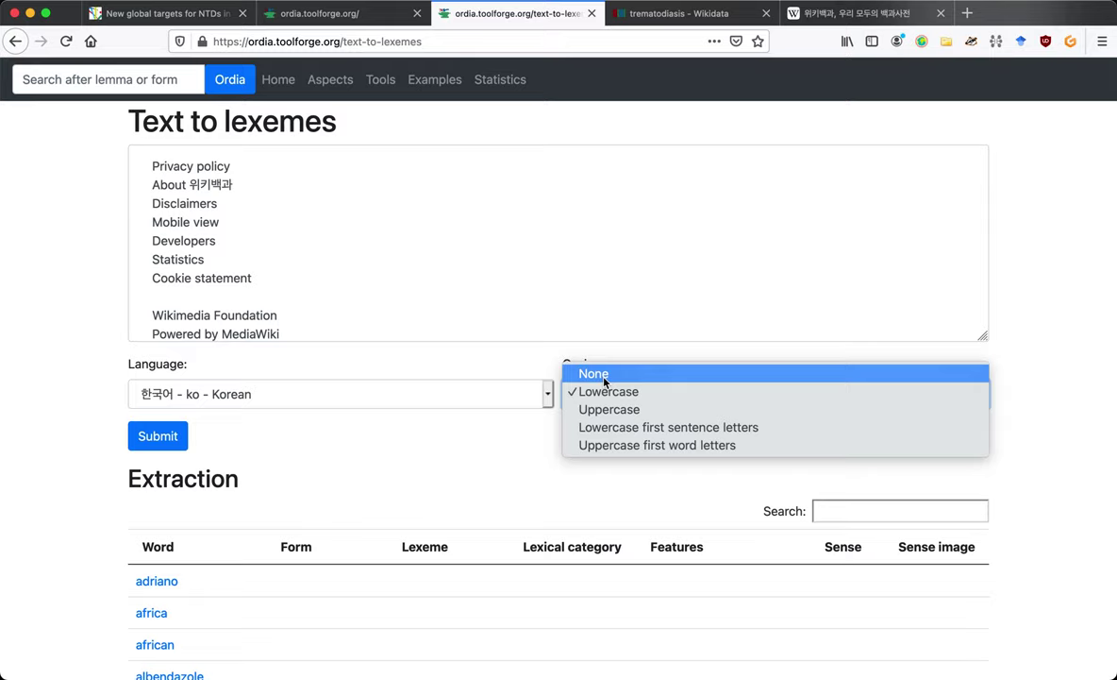
pyautogui.click(604, 381)
pyautogui.click(158, 435)
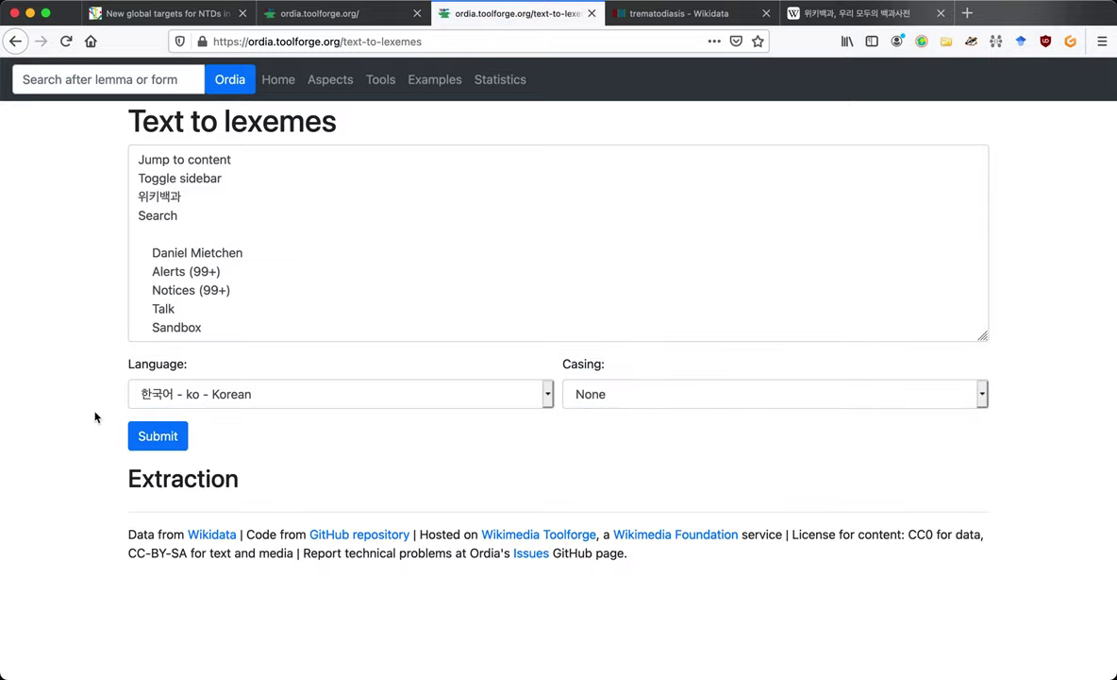
# Look through the extracted word list down to the Korean entries and check which words lack lexemes
pyautogui.scroll(-5, 95, 416)
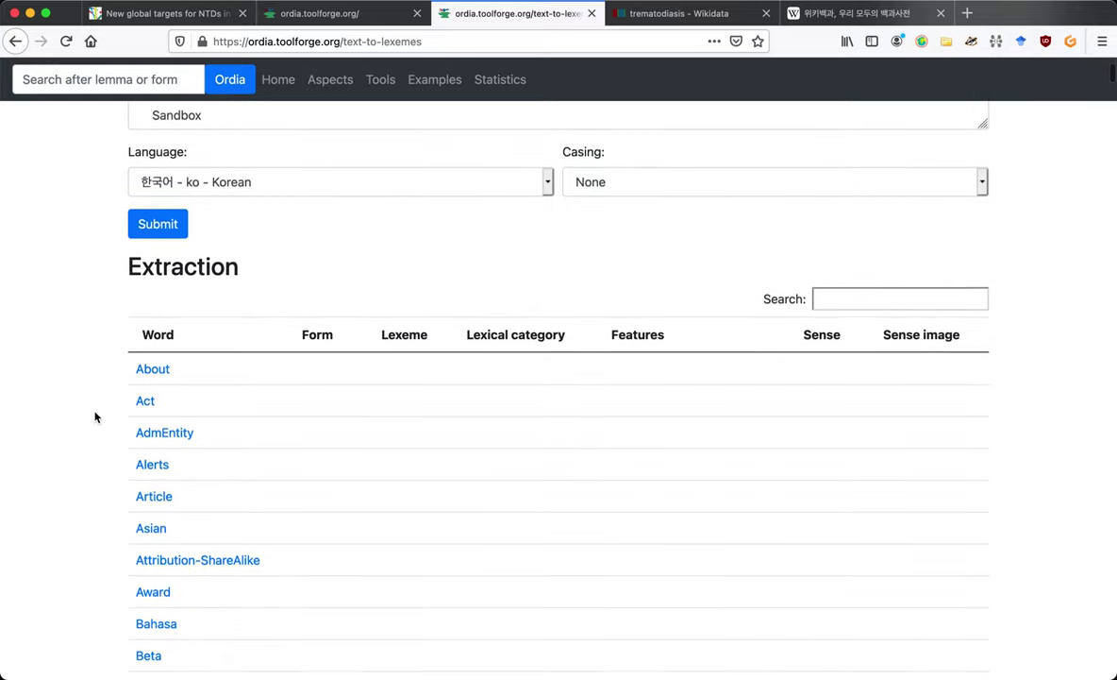
pyautogui.scroll(-1, 94, 416)
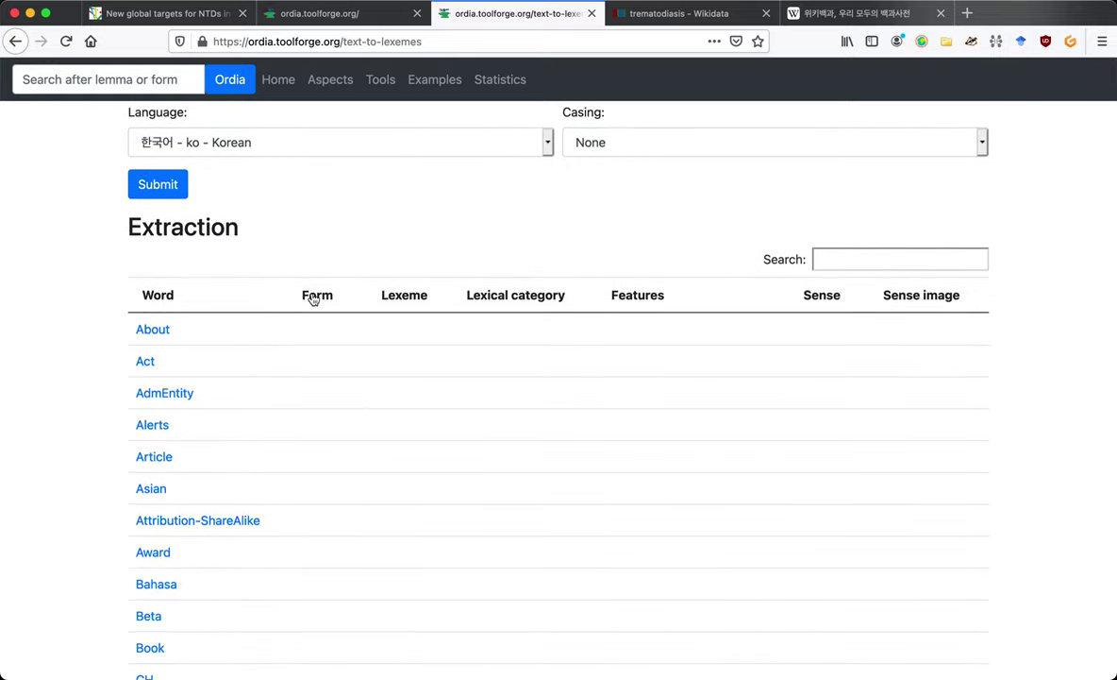
pyautogui.scroll(-20, 277, 404)
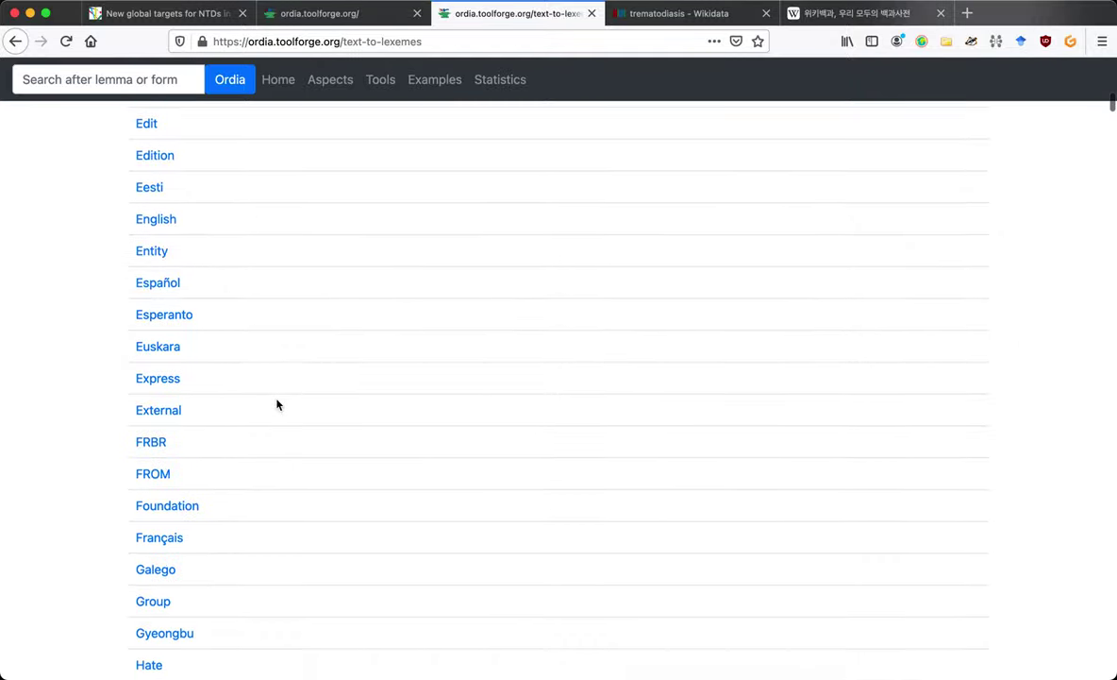
pyautogui.scroll(-20, 277, 404)
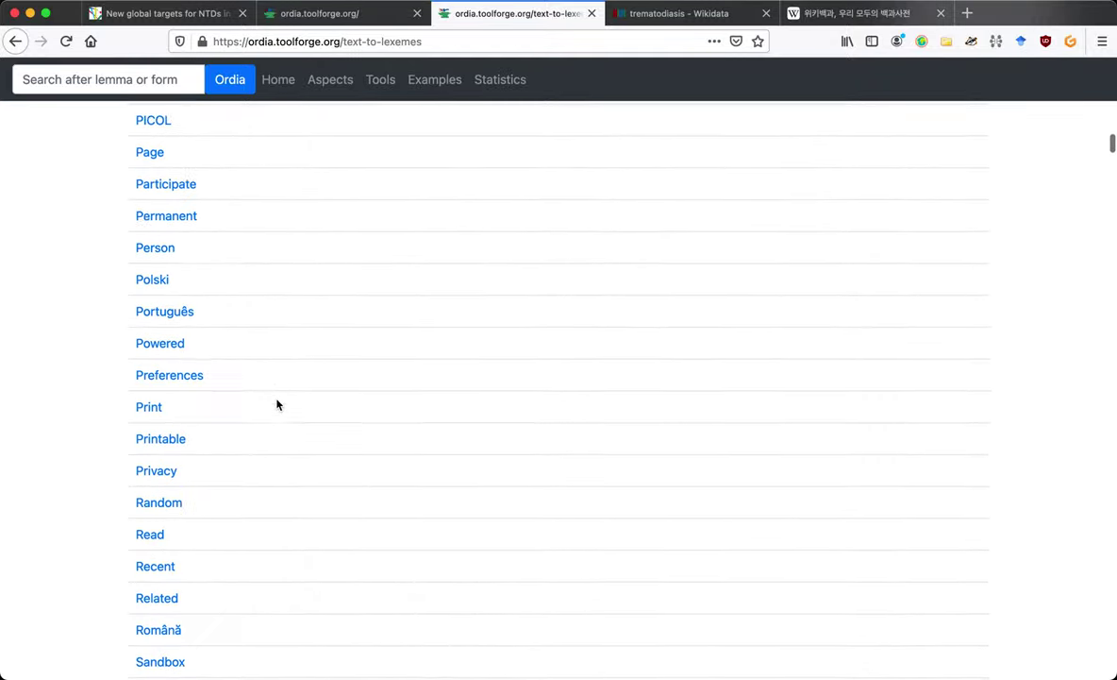
pyautogui.scroll(-20, 277, 404)
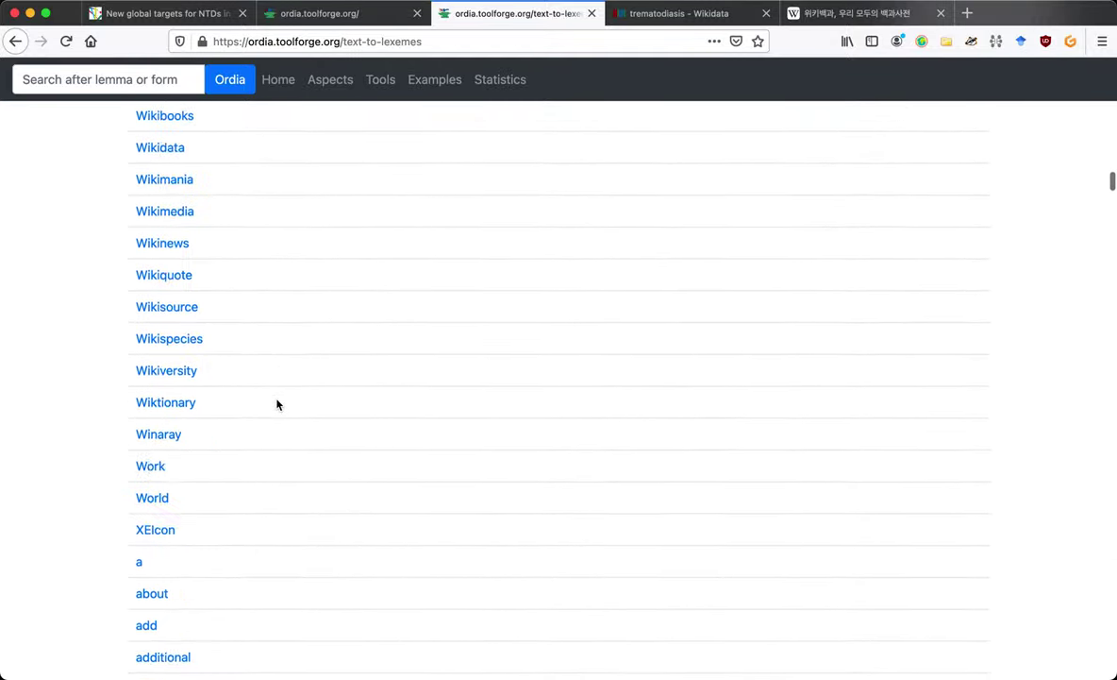
pyautogui.scroll(-20, 276, 404)
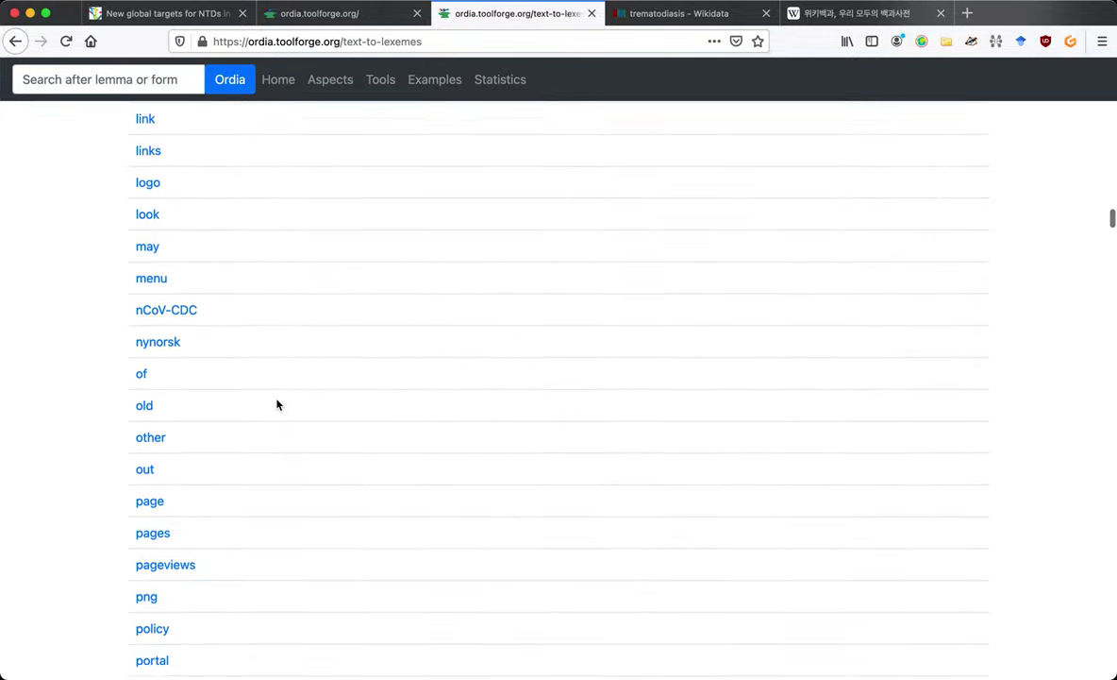
pyautogui.scroll(-20, 276, 404)
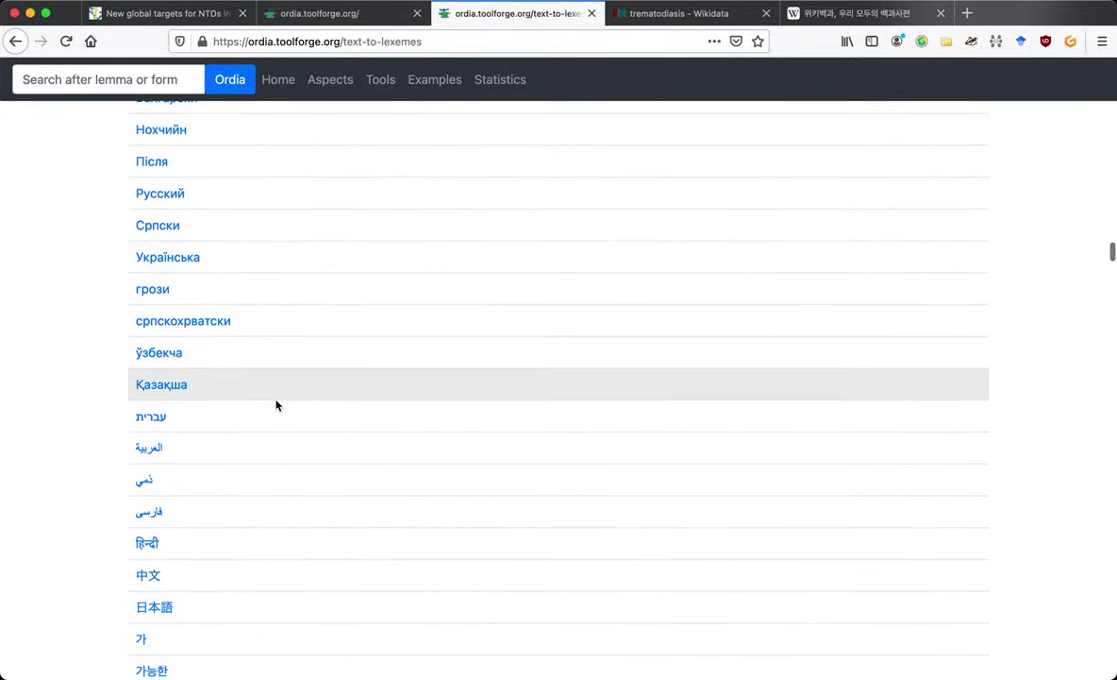
pyautogui.scroll(-5, 277, 403)
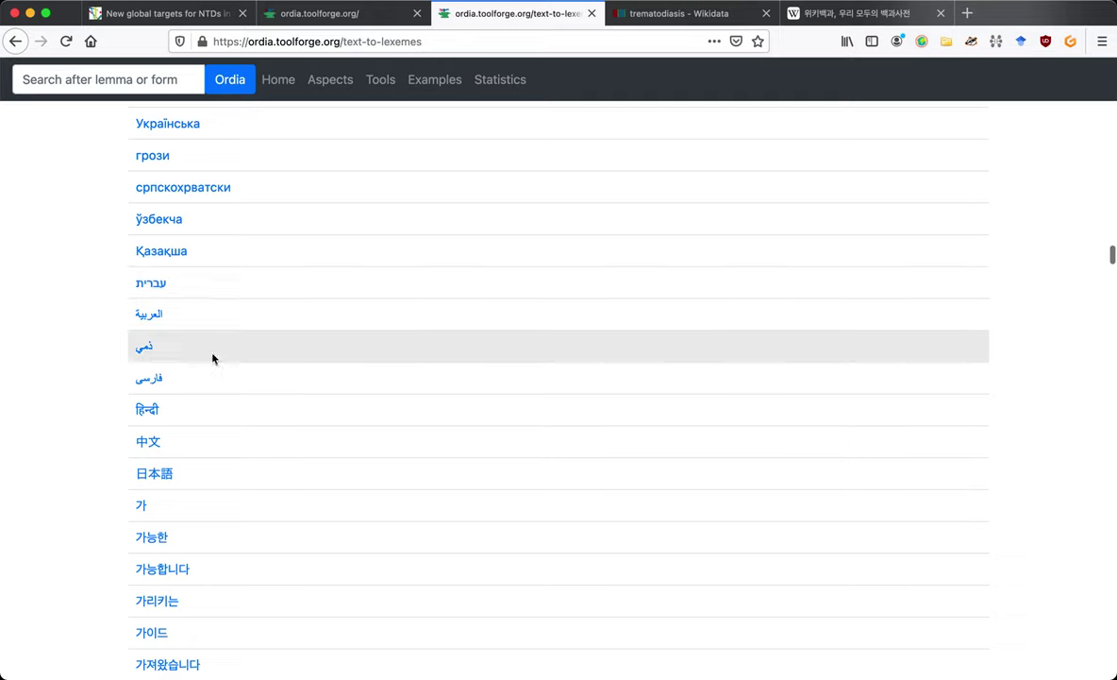
pyautogui.scroll(-8, 105, 394)
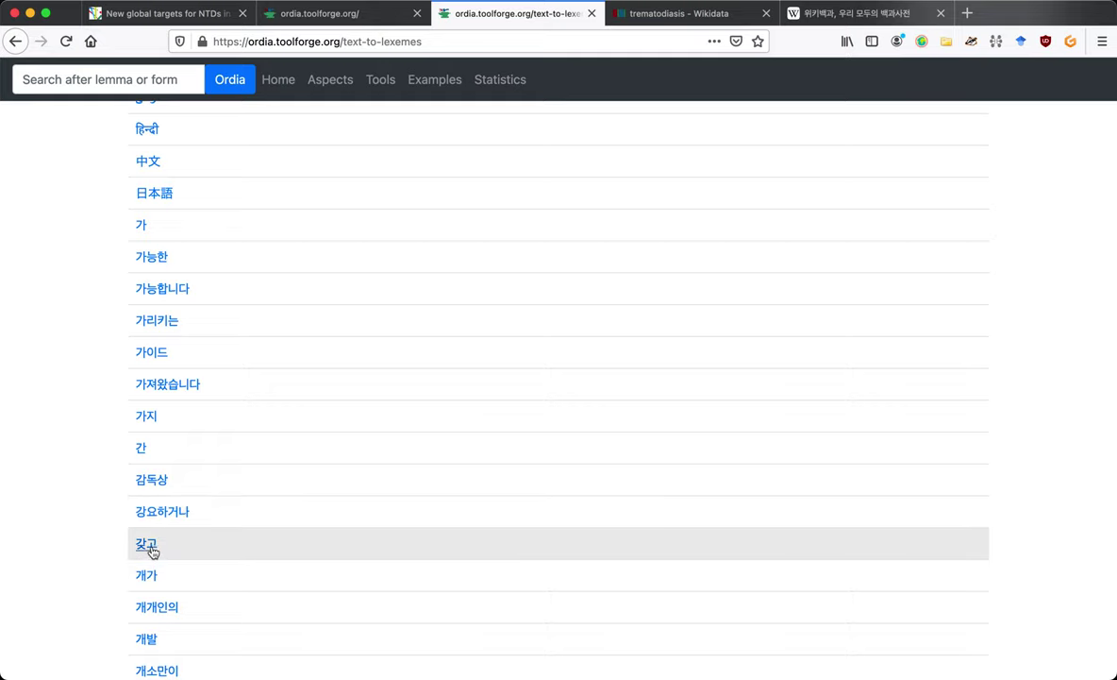
# Open the Ordia search for the Korean word 개가 and open the Wikidata form for creating its lexeme
pyautogui.keyDown('super'); pyautogui.click(145, 577); pyautogui.keyUp('super')
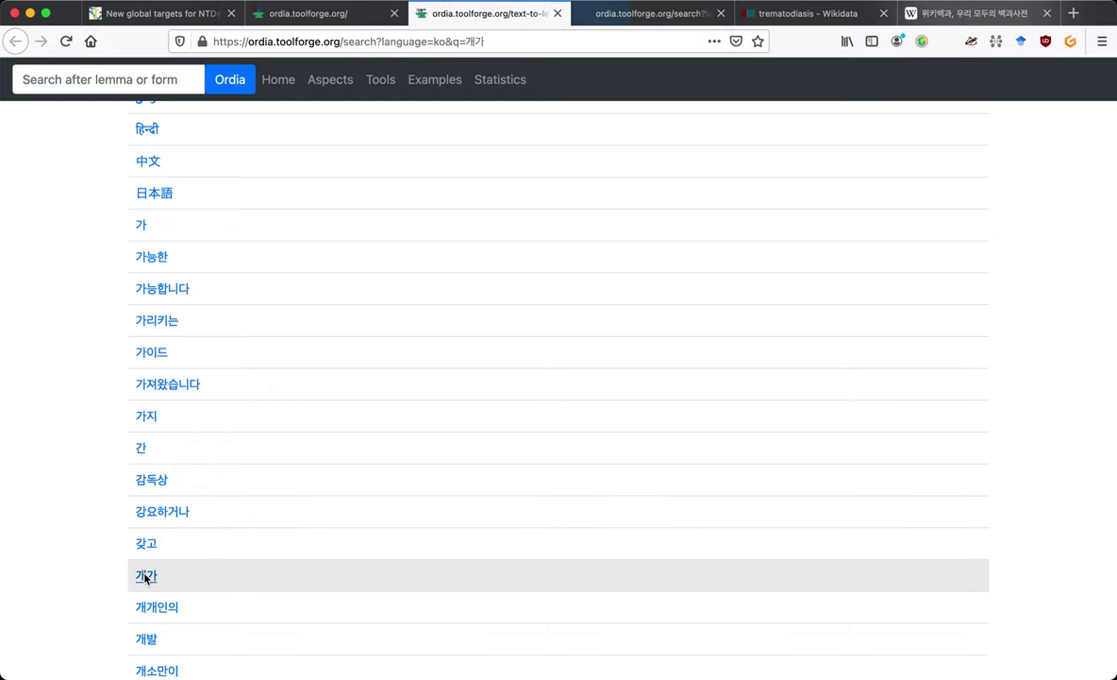
pyautogui.hotkey('ctrl', 'Tab')
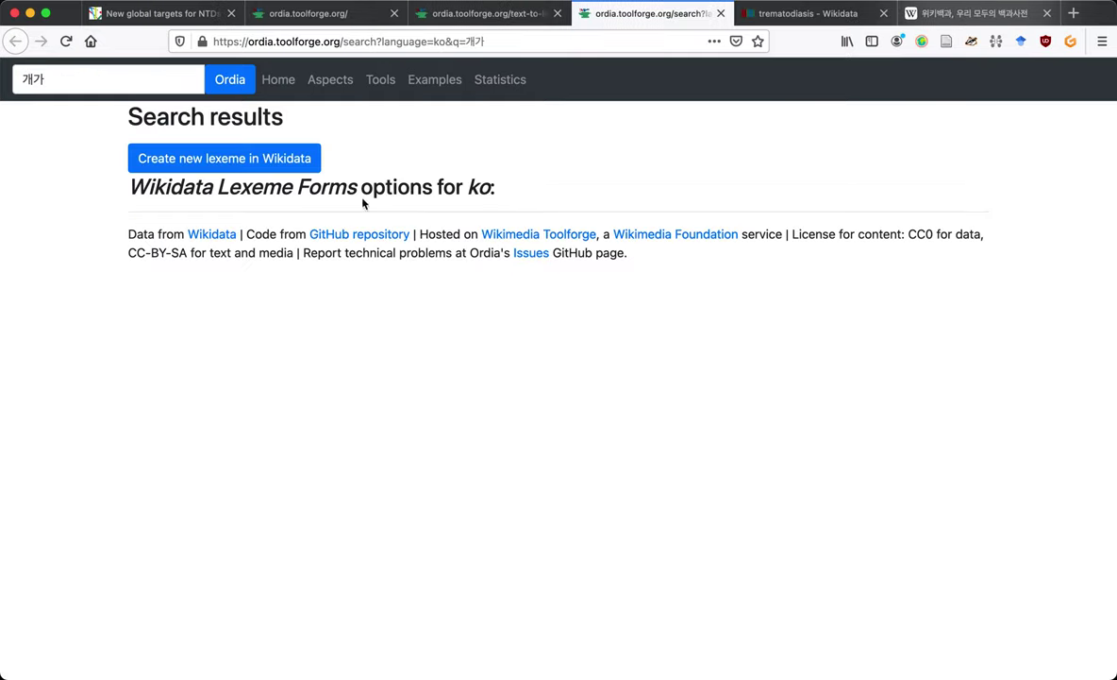
pyautogui.click(233, 166)
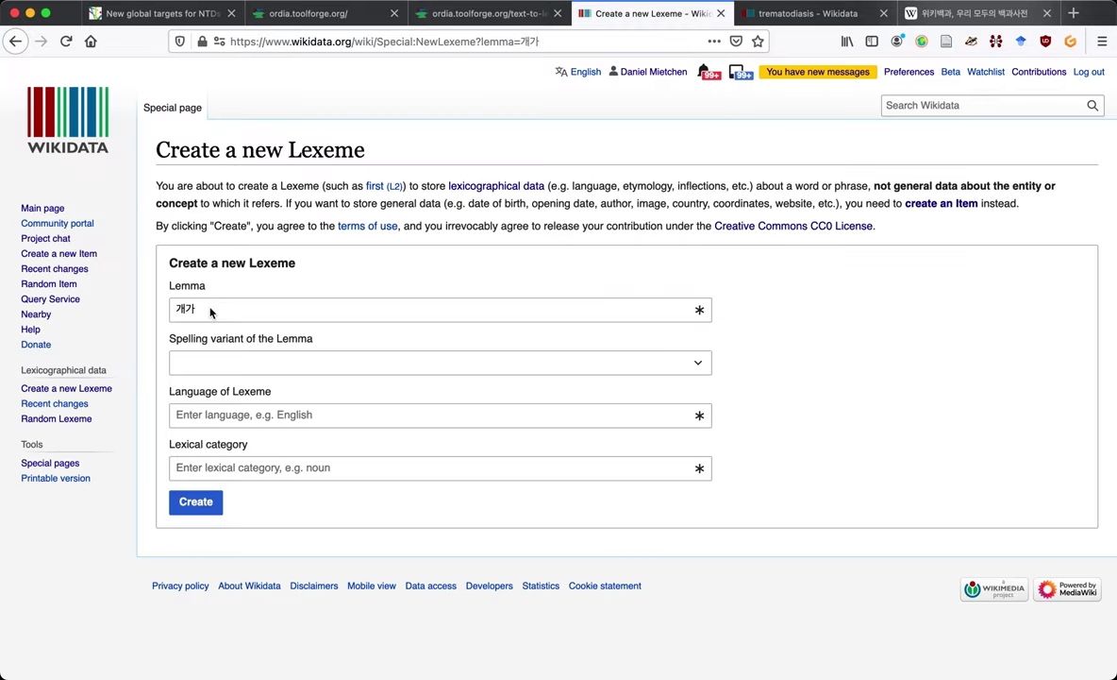
# Examine the individual characters of the lemma 개가, and close the new lexeme form without creating anything
pyautogui.click(188, 311)
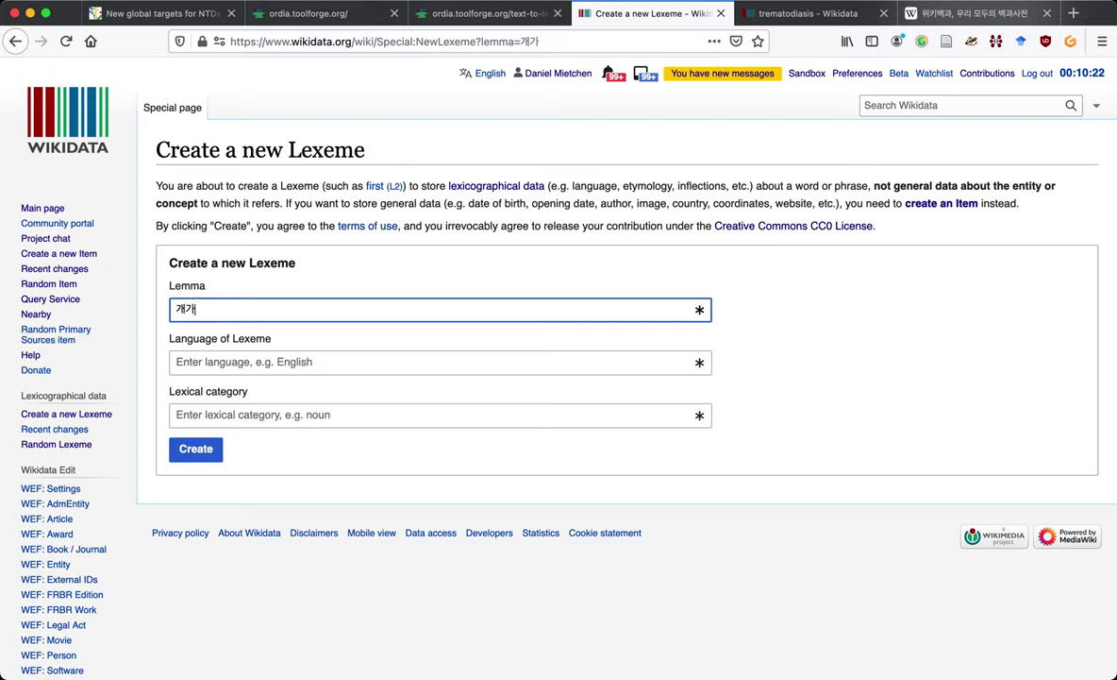
pyautogui.hotkey('shift', 'Left')
pyautogui.press('Left')
pyautogui.hotkey('shift', 'Left')
pyautogui.press('Right')
pyautogui.hotkey('shift', 'Right')
pyautogui.press('super+w')
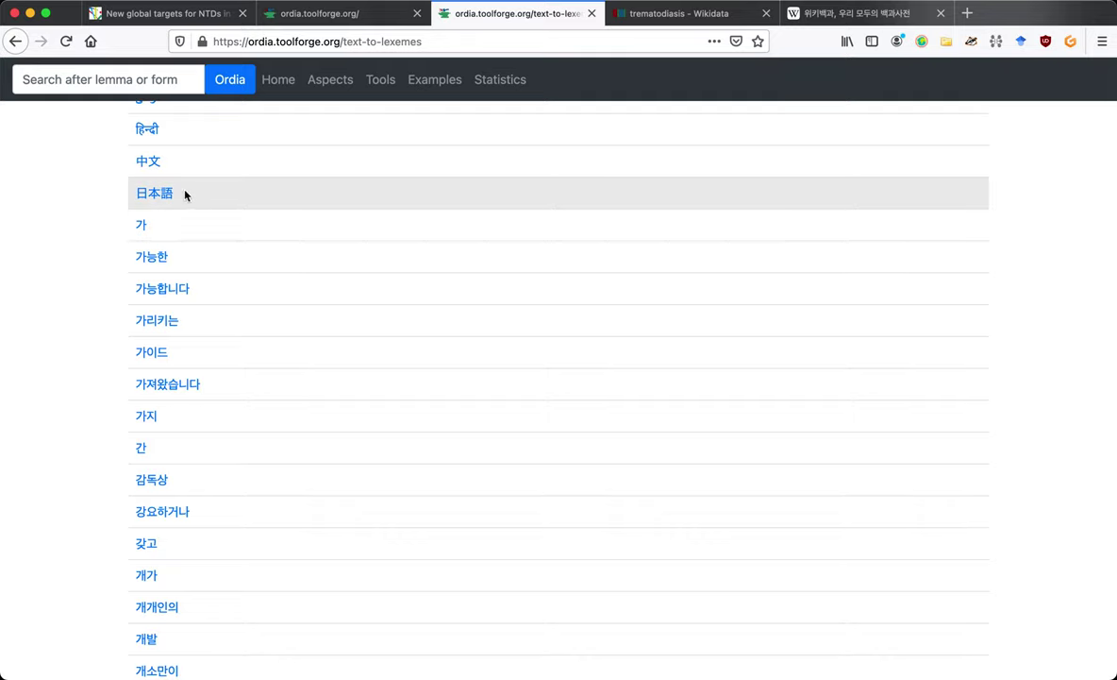
# Open the Ordia search for the extracted word 日本語 and change the search language to ja
pyautogui.moveTo(180, 194); pyautogui.dragTo(139, 199)
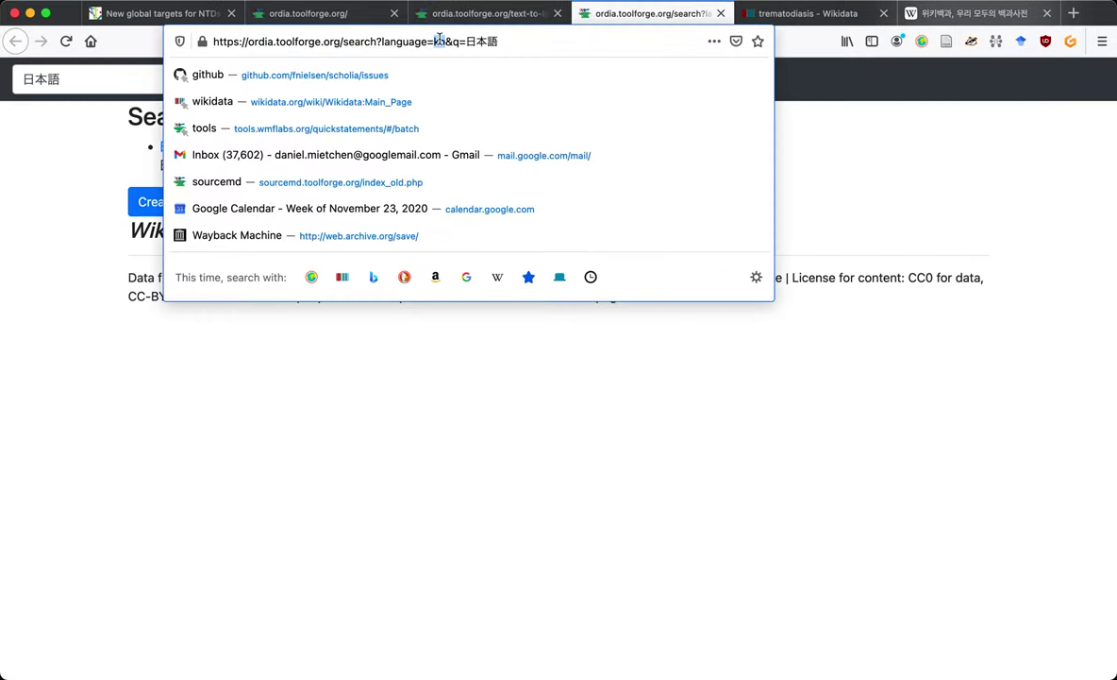
pyautogui.write('ja')
pyautogui.press('Return')
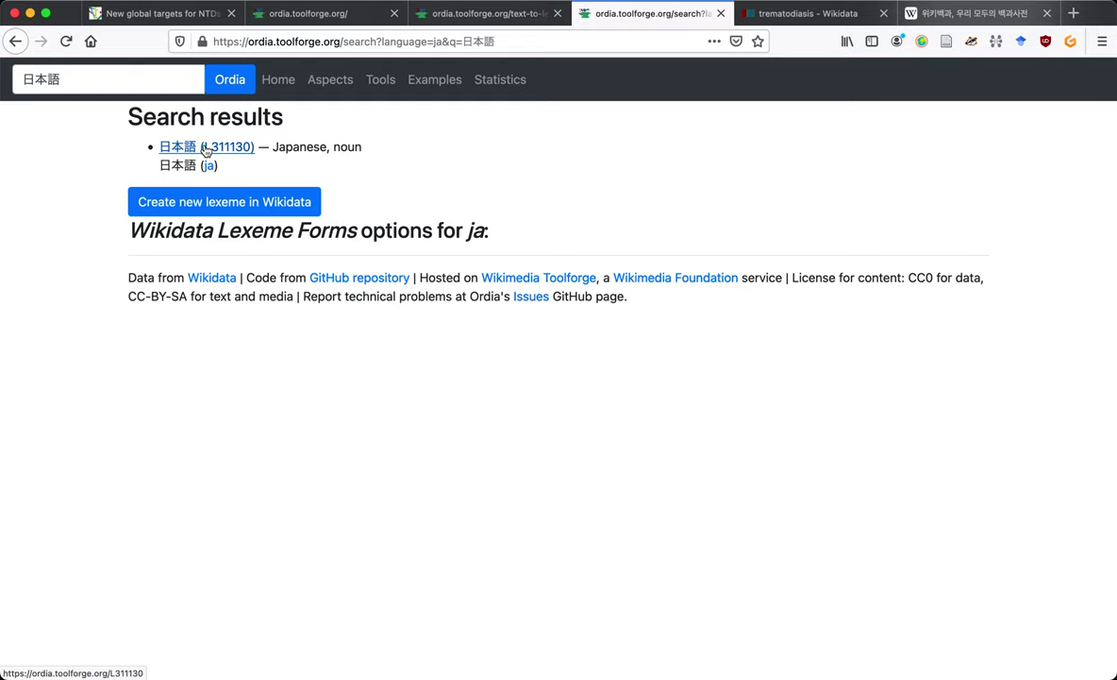
# Return to the Korean Wikipedia main page and switch to its English edition
pyautogui.hotkey('ctrl', 'shift', 'Tab')
pyautogui.hotkey('ctrl', 'shift', 'Tab')
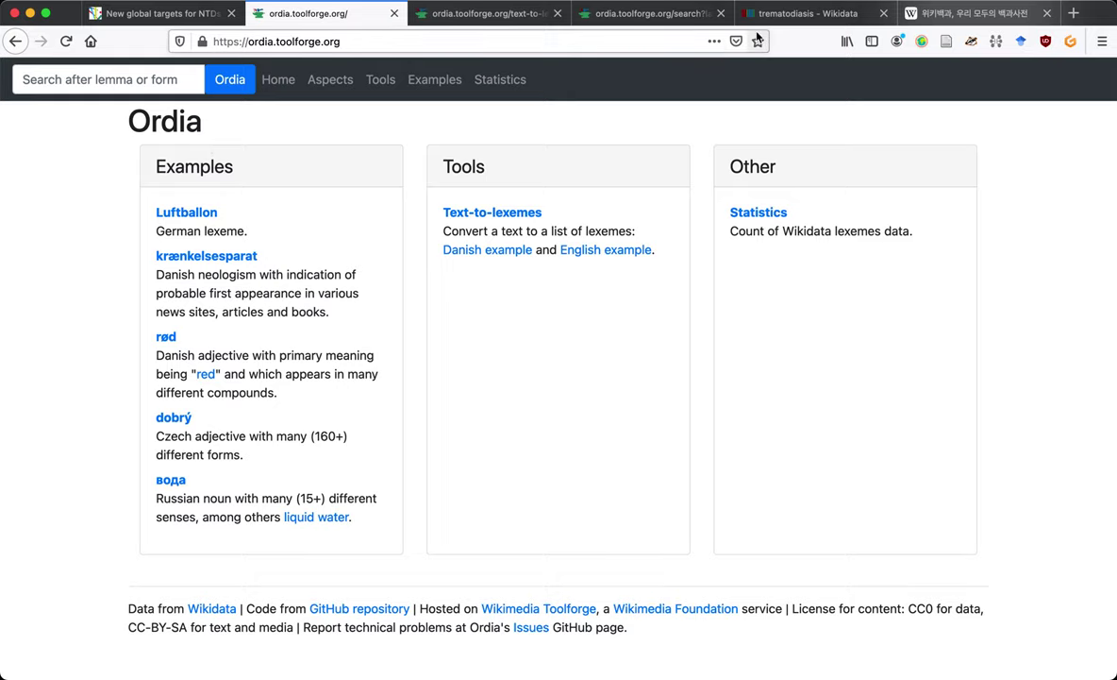
pyautogui.hotkey('ctrl', 'Tab')
pyautogui.hotkey('ctrl', 'Tab')
pyautogui.hotkey('ctrl', 'Tab')
pyautogui.hotkey('ctrl', 'Tab')
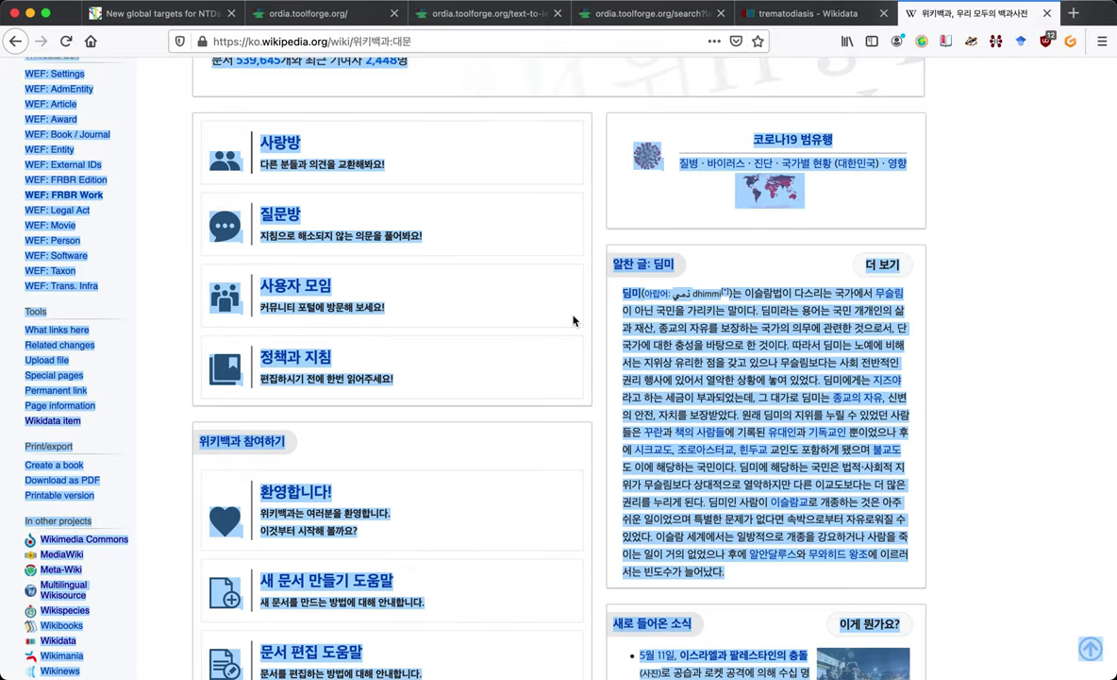
pyautogui.click(162, 498)
pyautogui.scroll(-3, 162, 499)
pyautogui.scroll(-9, 161, 498)
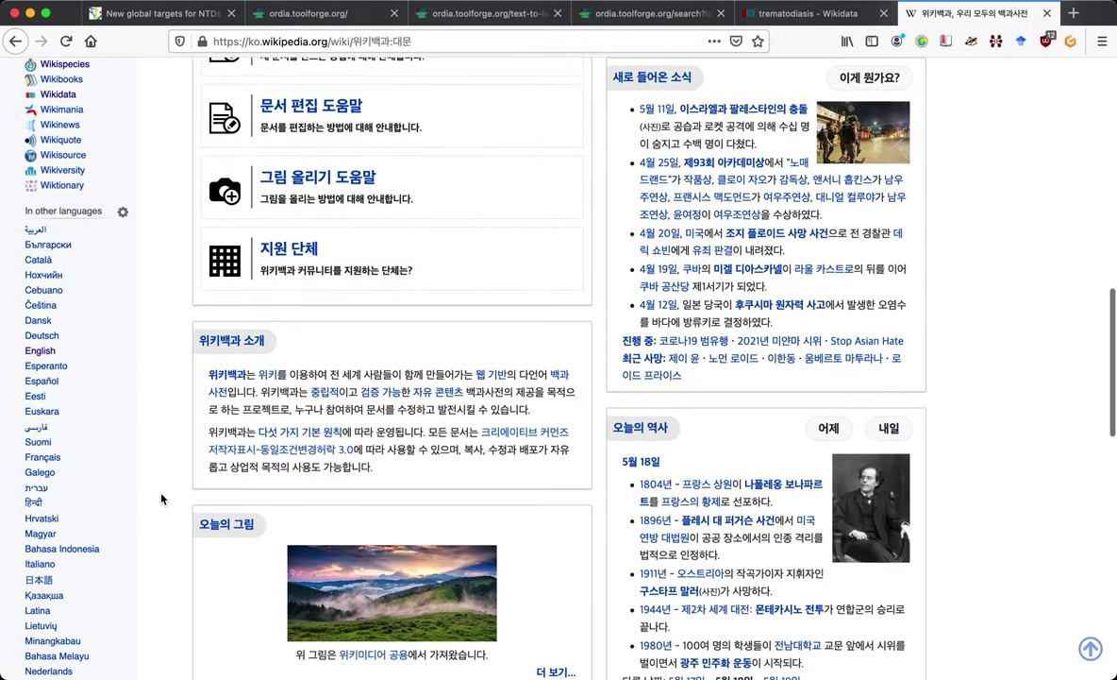
pyautogui.click(40, 351)
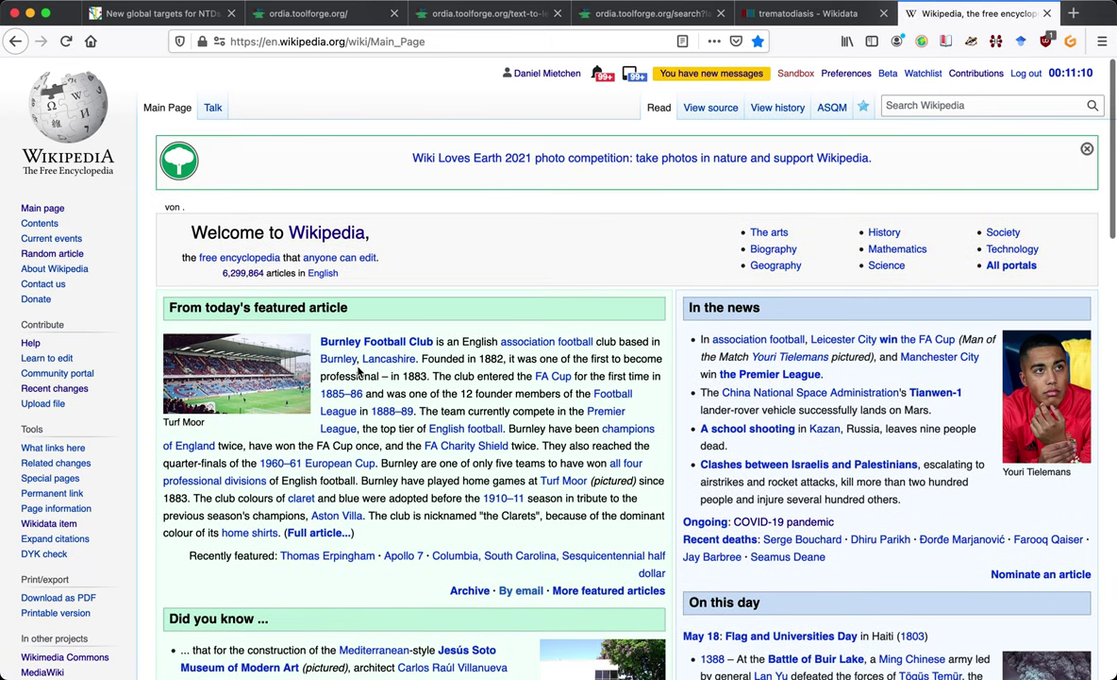
# Open the Museum of Literature Ireland article from the Did you know section and select the whole page's text
pyautogui.moveTo(378, 363)
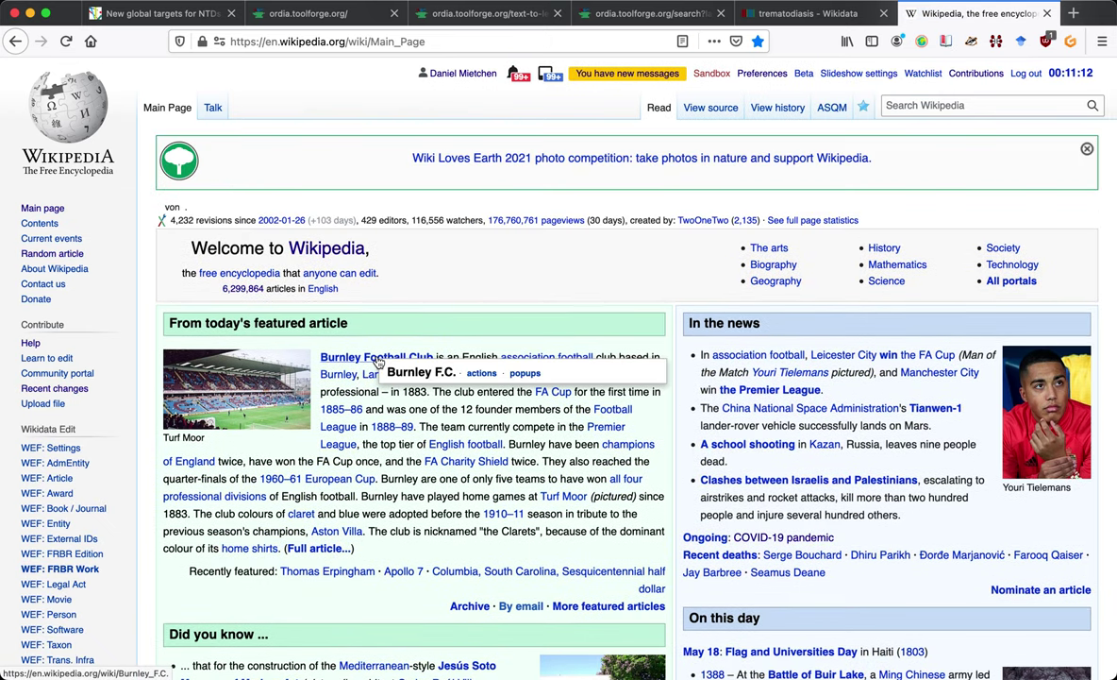
pyautogui.scroll(-3, 482, 395)
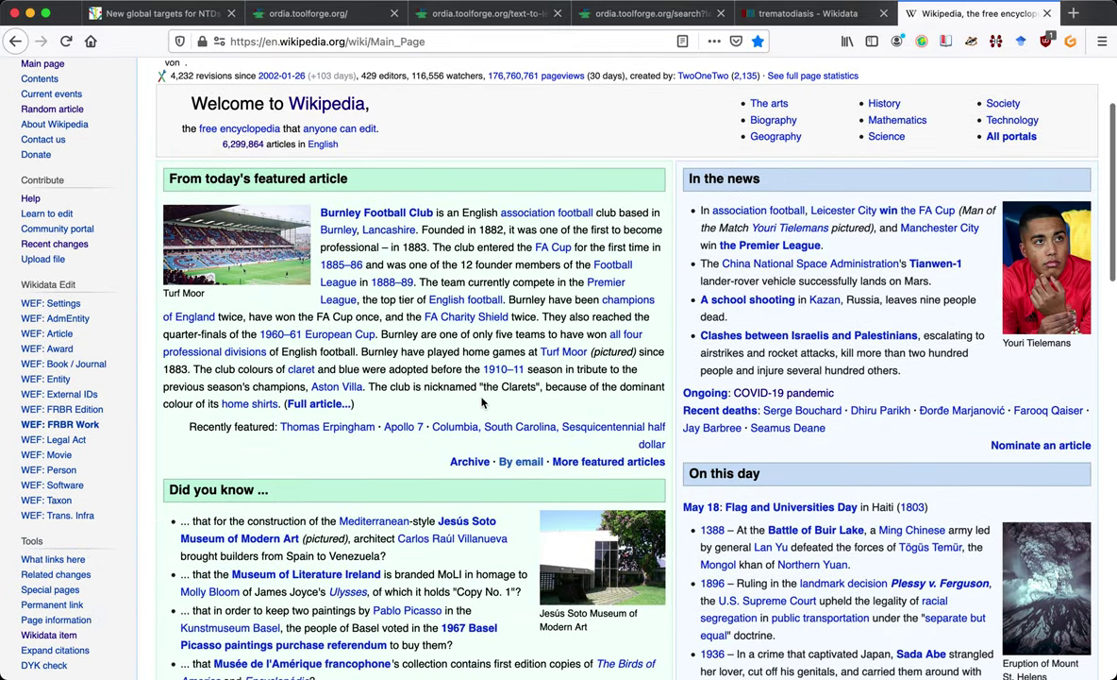
pyautogui.scroll(-5, 481, 396)
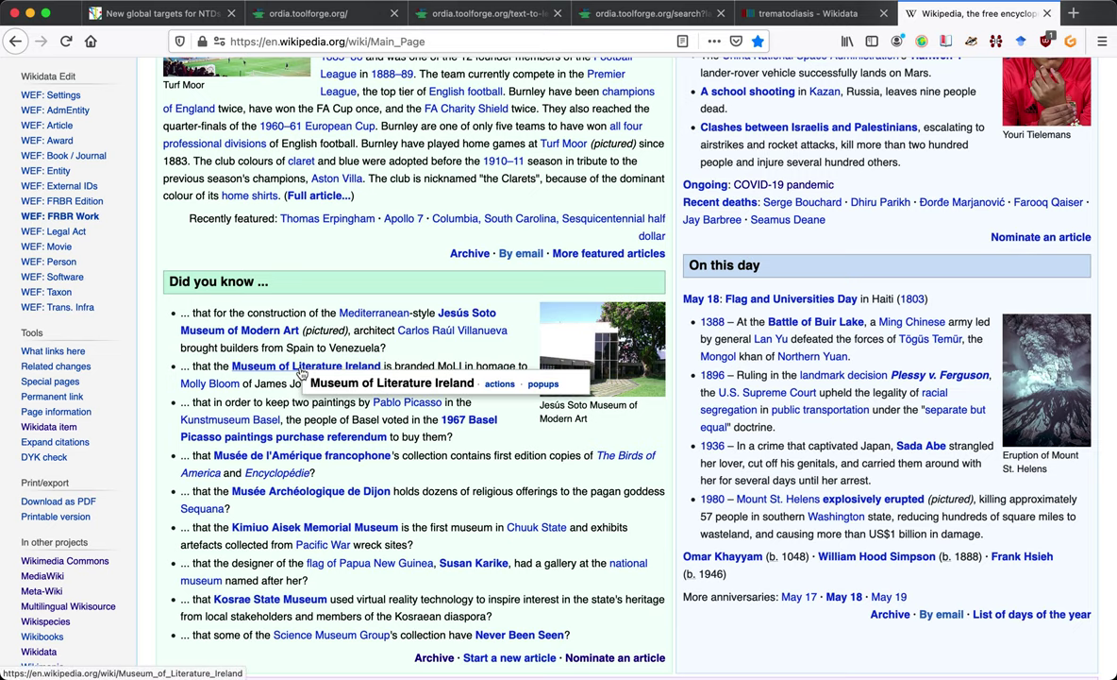
pyautogui.click(300, 370)
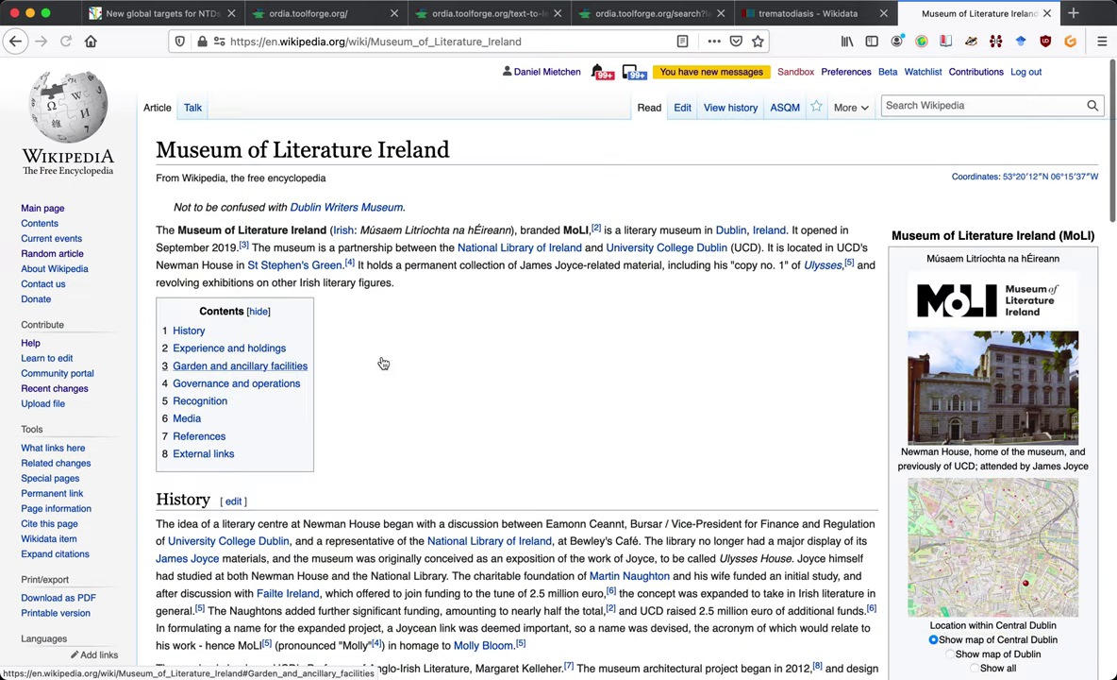
pyautogui.press('super+a')
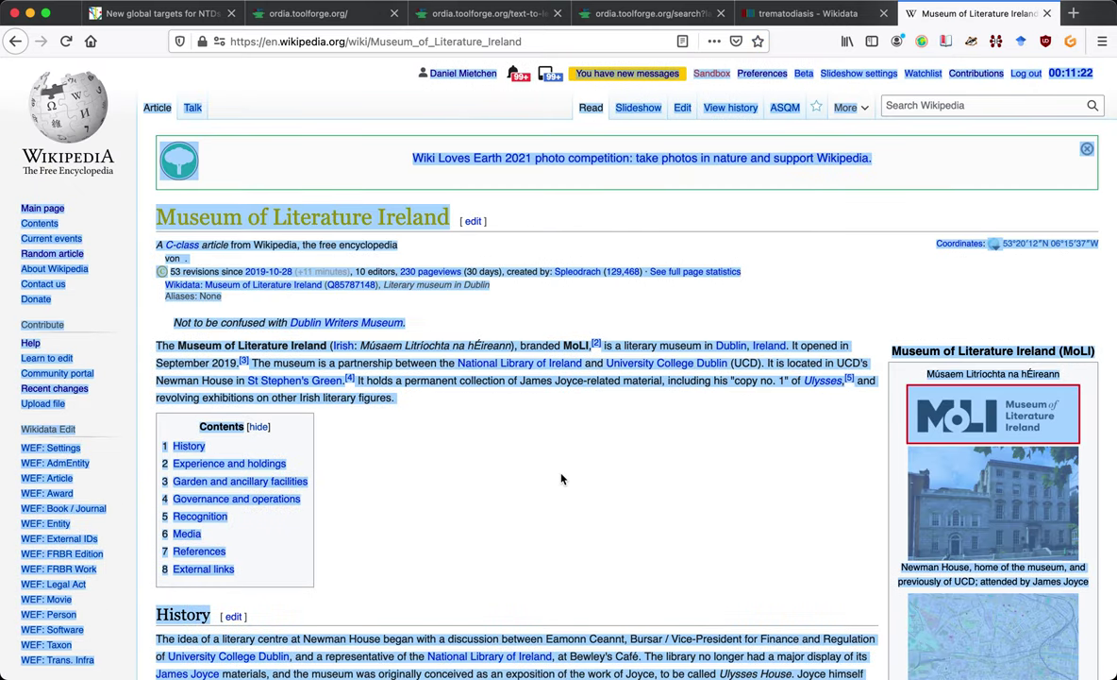
# Replace the input text in Ordia's Text to lexemes tool with the copied Museum of Literature Ireland page text
pyautogui.hotkey('ctrl', 'shift', 'Tab')
pyautogui.hotkey('ctrl', 'shift', 'Tab')
pyautogui.hotkey('ctrl', 'shift', 'Tab')
pyautogui.hotkey('ctrl', 'shift', 'Tab')
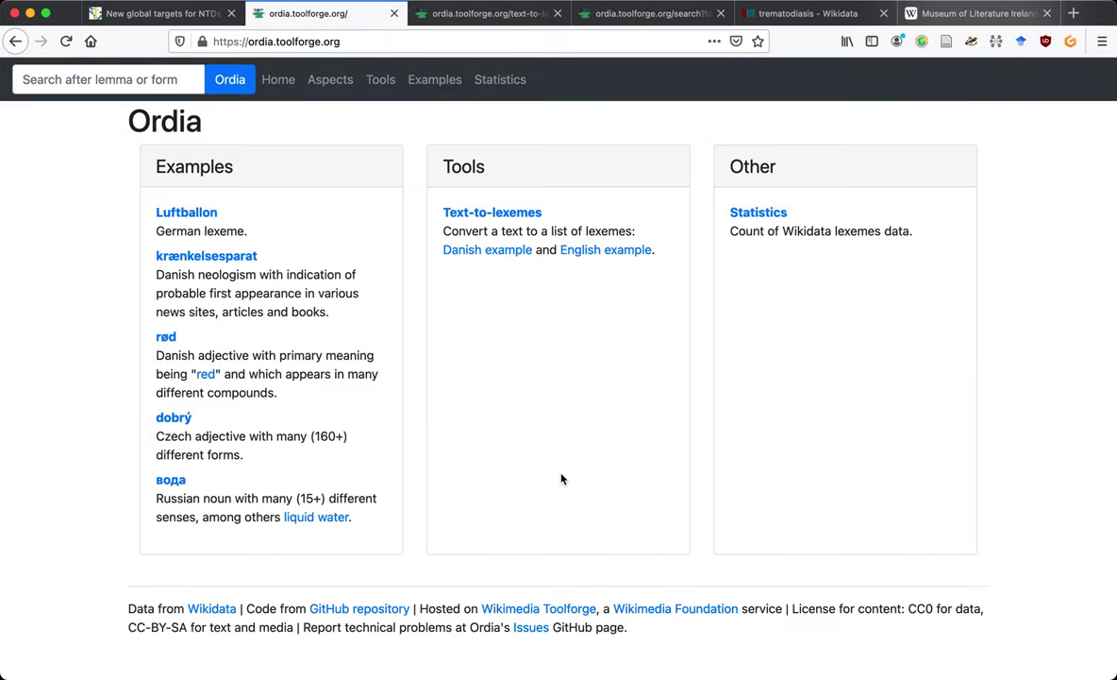
pyautogui.hotkey('ctrl', 'Tab')
pyautogui.click(462, 288)
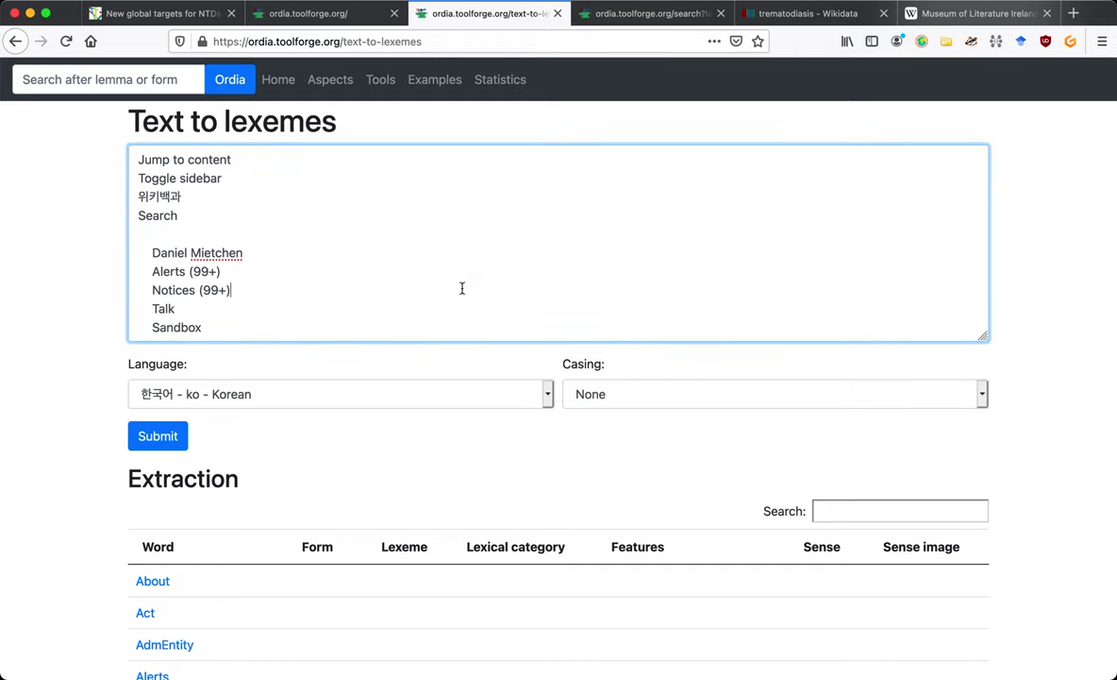
pyautogui.press('super+a')
pyautogui.press('super+v')
# Extract lexemes from the pasted text with the language set to English and the casing set to Lowercase
pyautogui.click(250, 406)
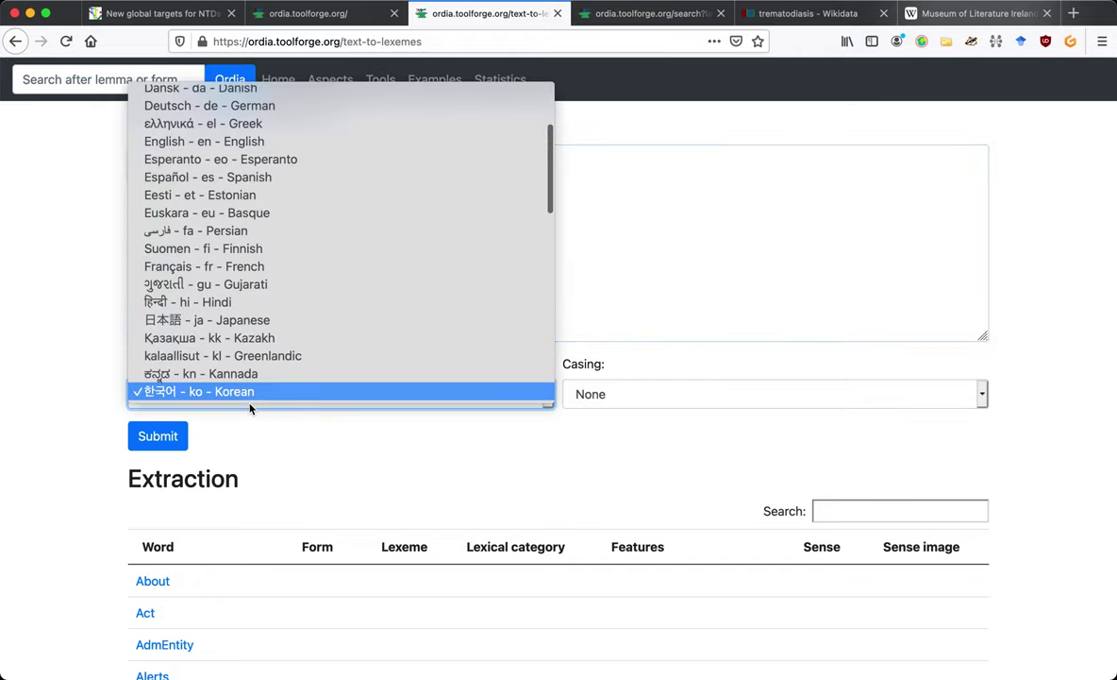
pyautogui.click(288, 150)
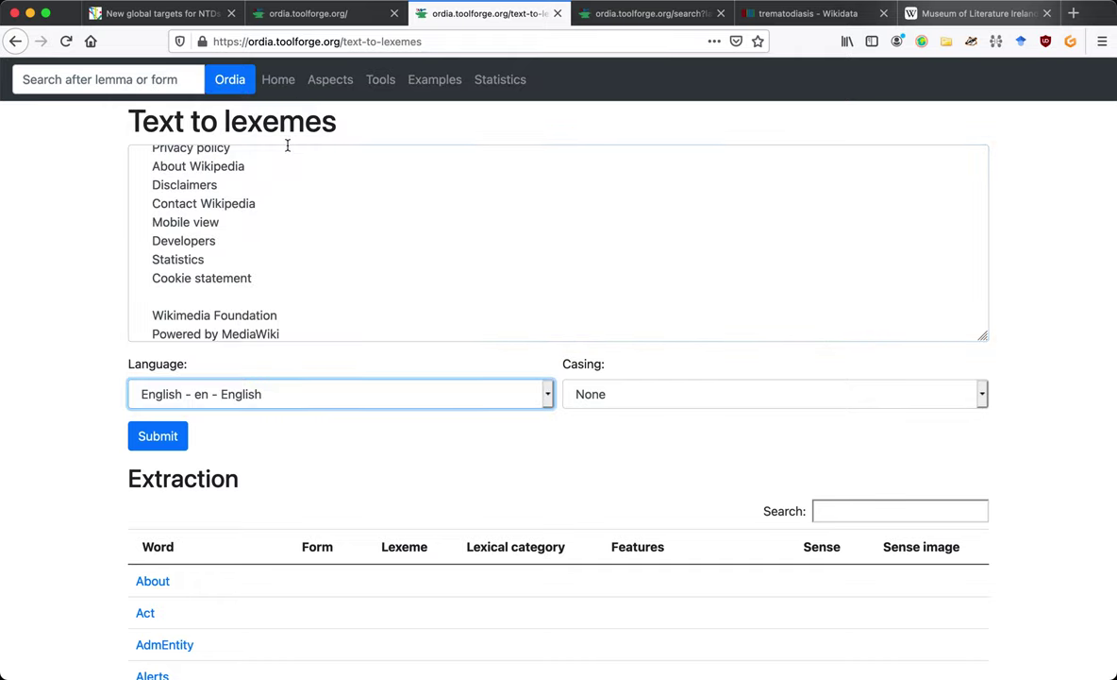
pyautogui.click(587, 396)
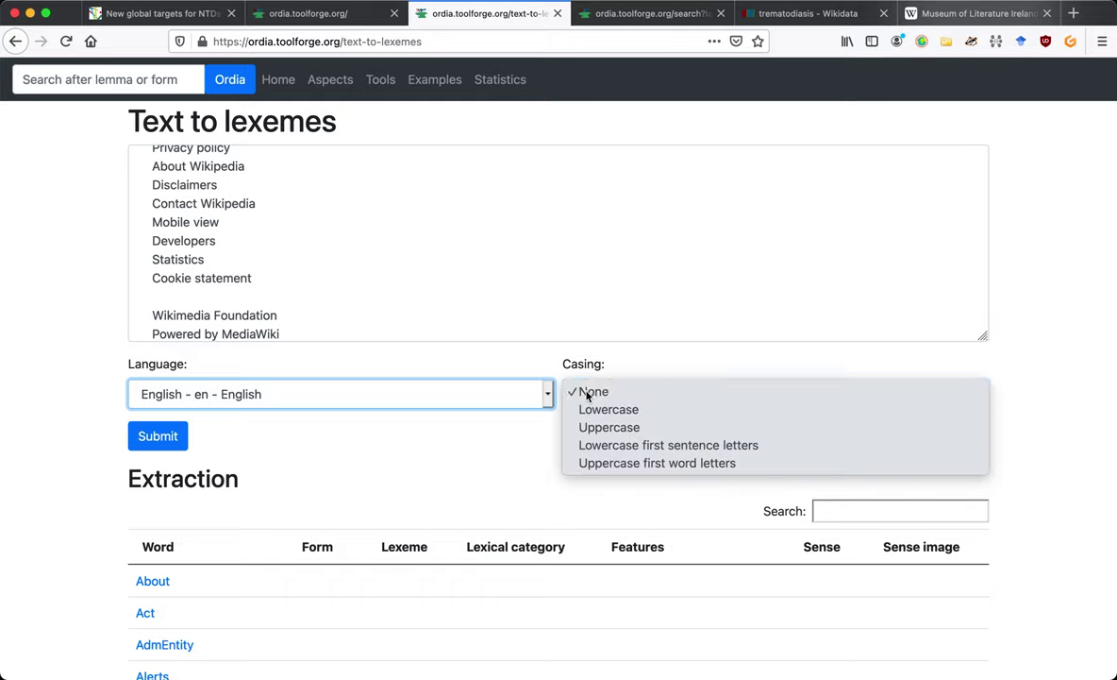
pyautogui.click(594, 412)
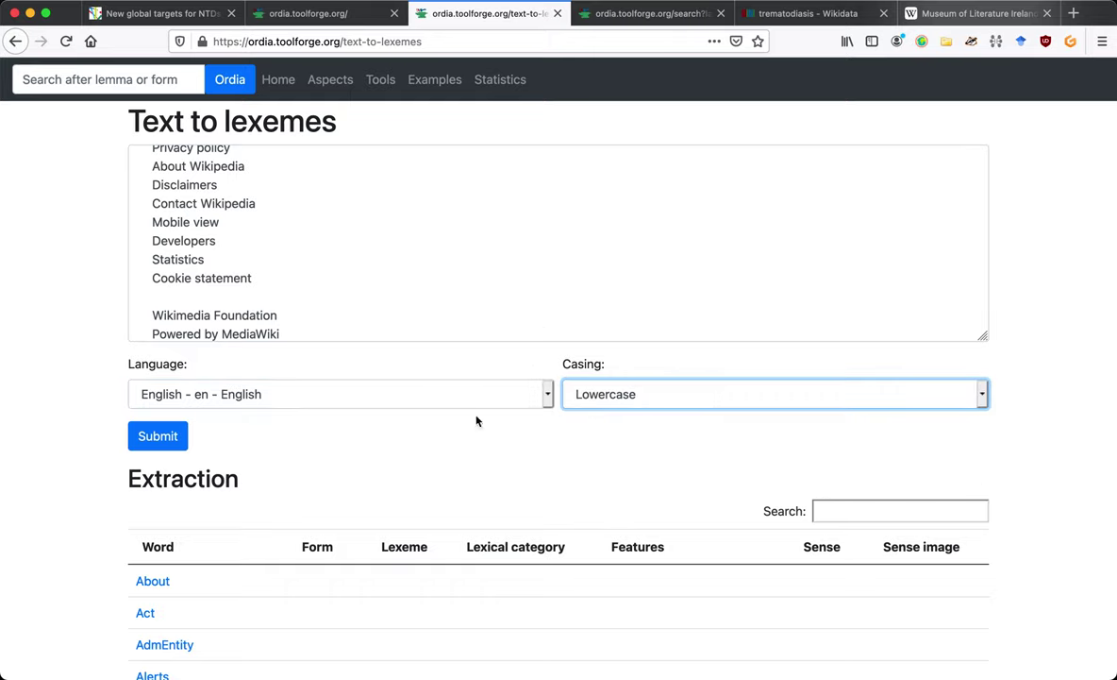
pyautogui.click(159, 437)
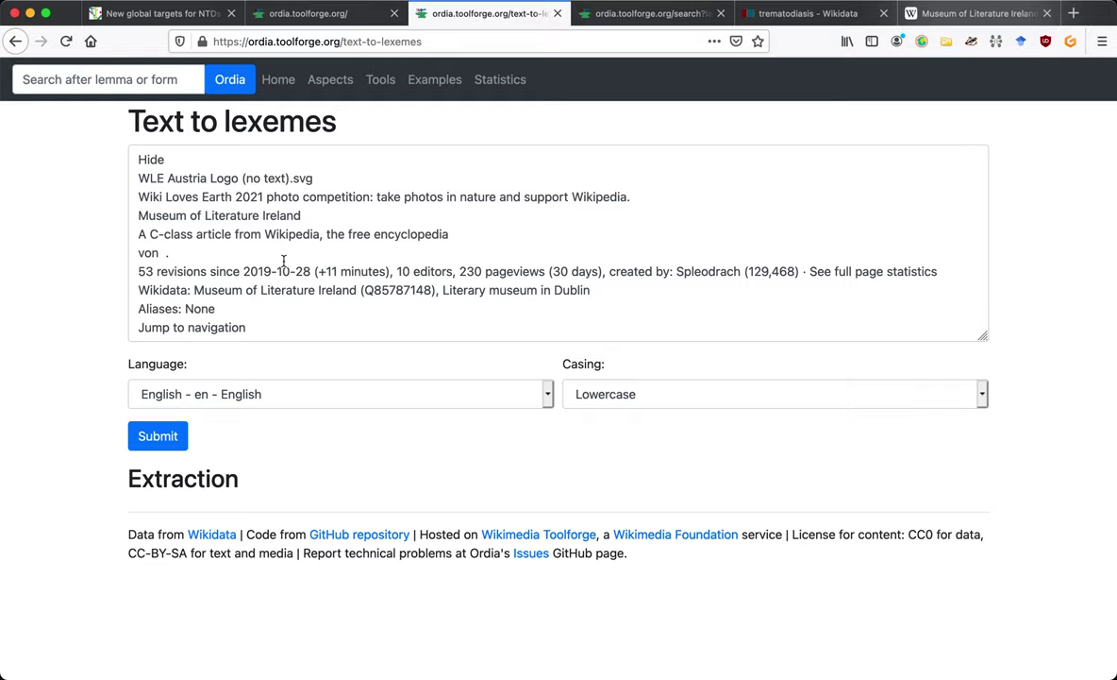
# Sort the extraction table by Form so that words without a matching lexeme form come first
pyautogui.scroll(-5, 75, 457)
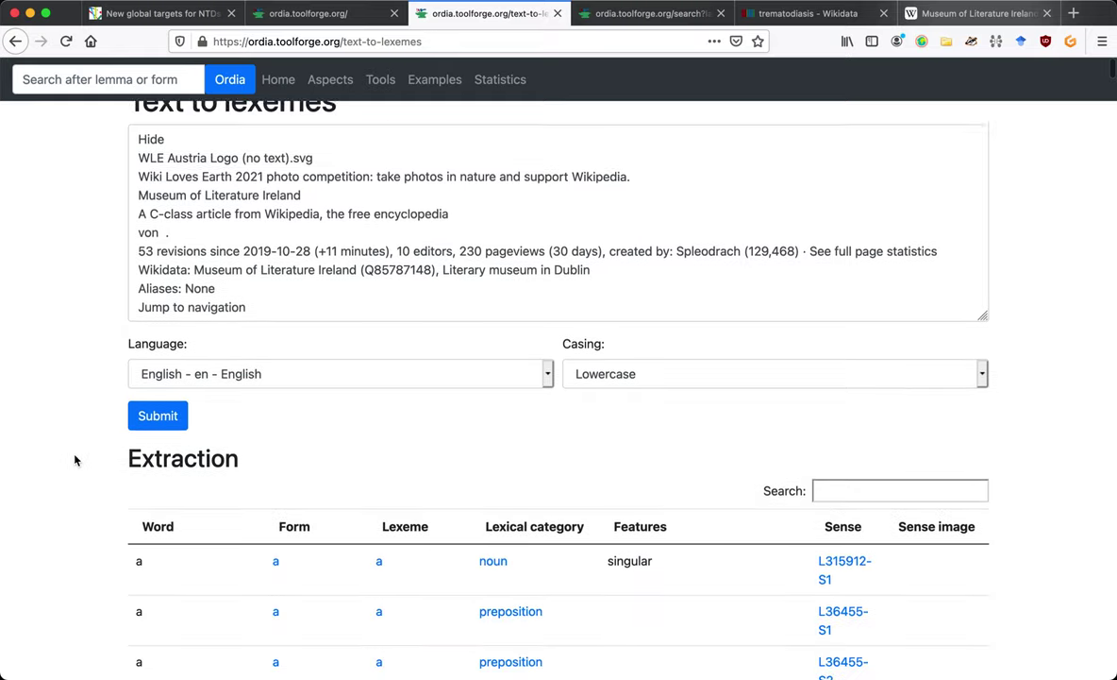
pyautogui.scroll(-2, 74, 459)
pyautogui.scroll(7, 75, 460)
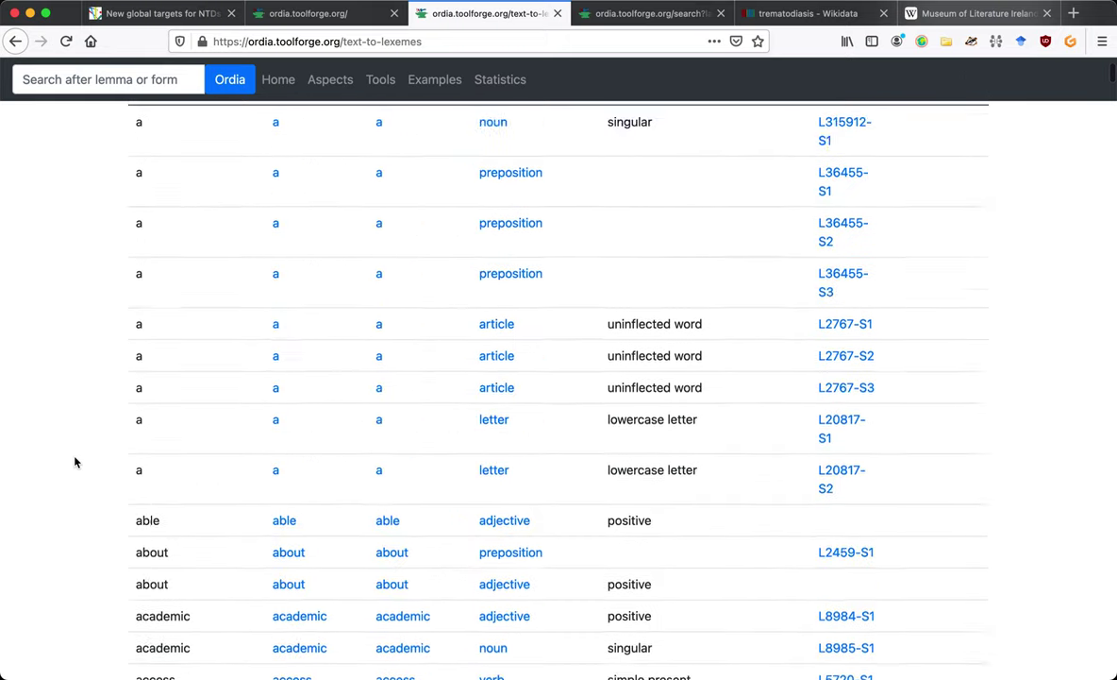
pyautogui.click(285, 517)
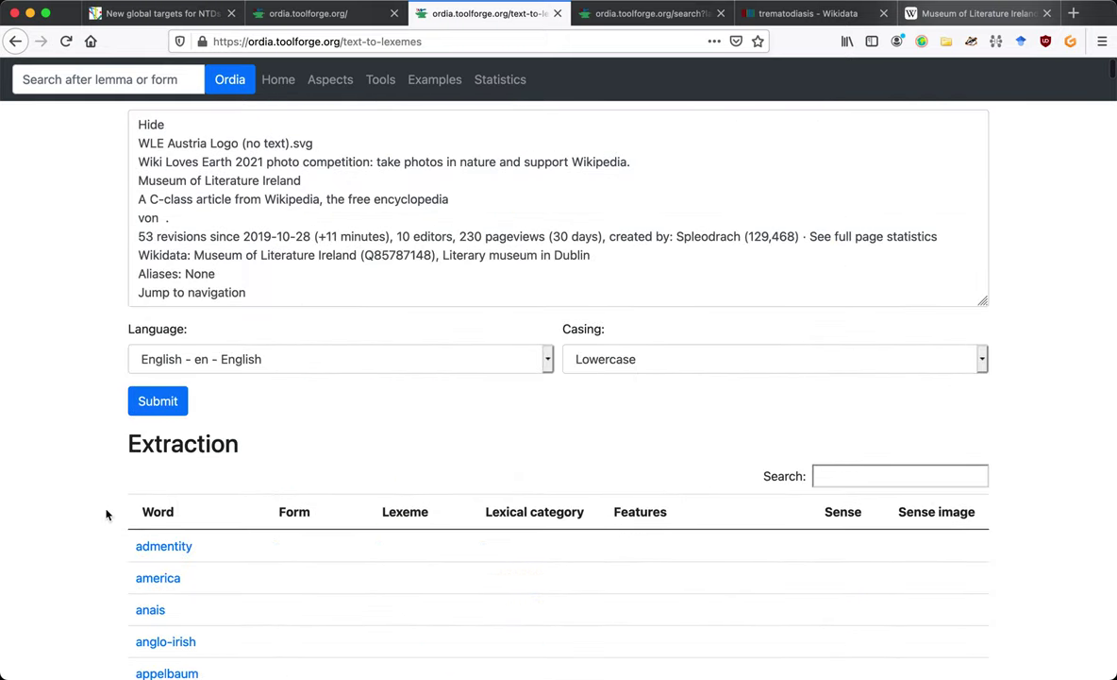
# Examine the extracted words without a matching form, from admentity to éireann, for names, misspellings and missing English lexemes
pyautogui.scroll(-3, 108, 515)
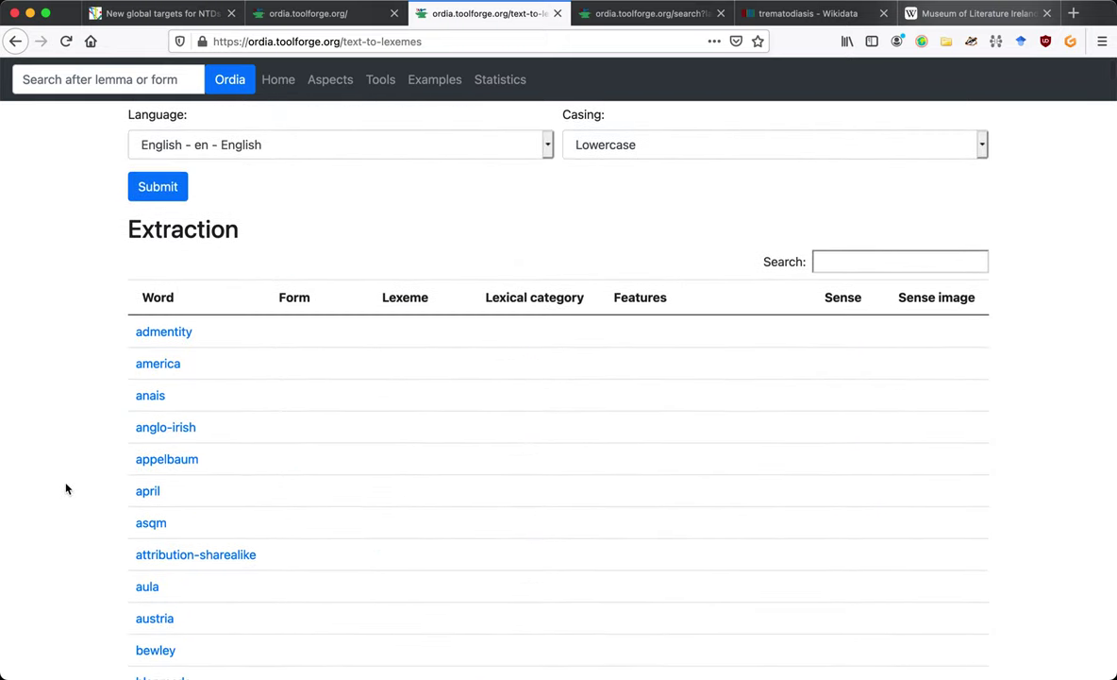
pyautogui.scroll(-1, 67, 488)
pyautogui.scroll(-2, 66, 488)
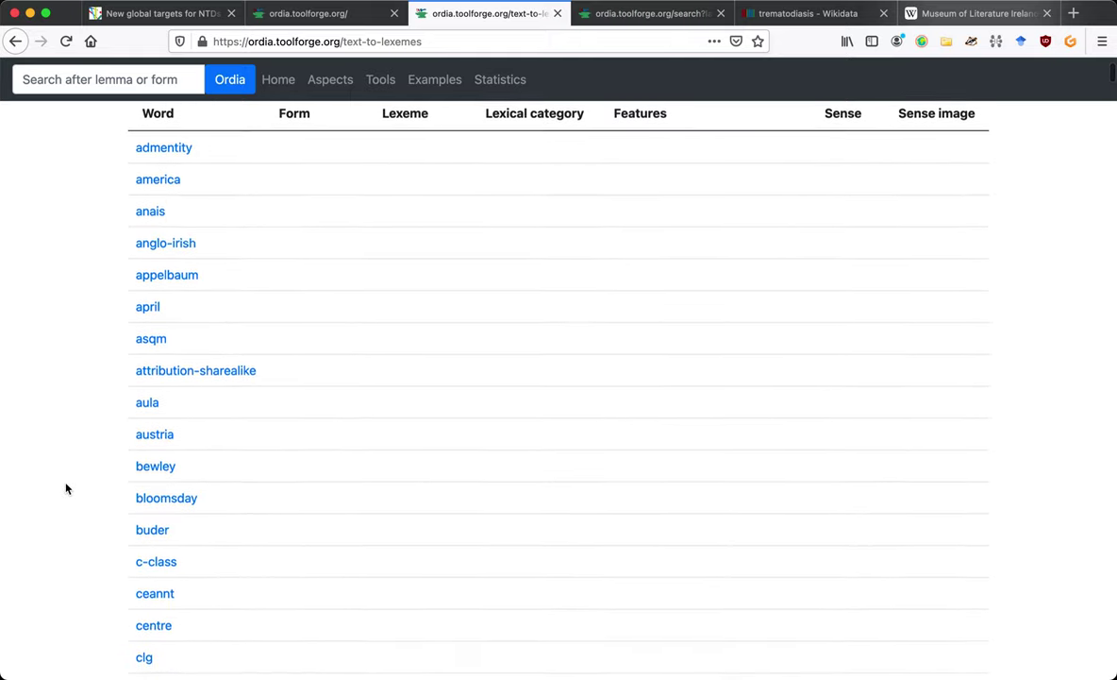
pyautogui.scroll(-2, 66, 488)
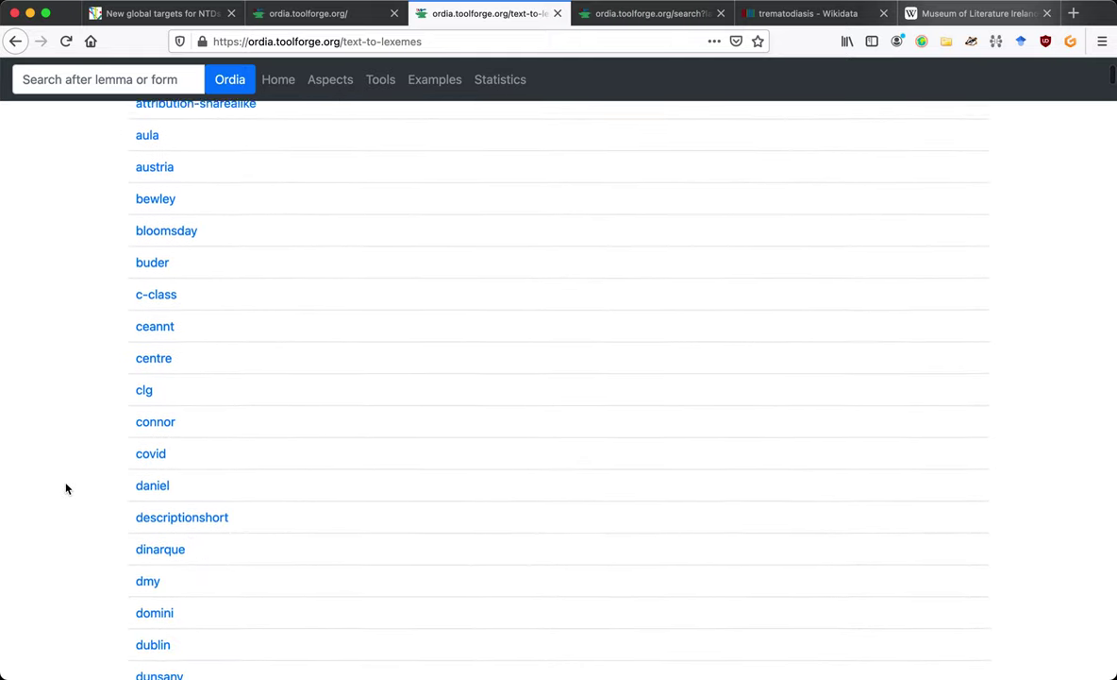
pyautogui.scroll(-1, 66, 488)
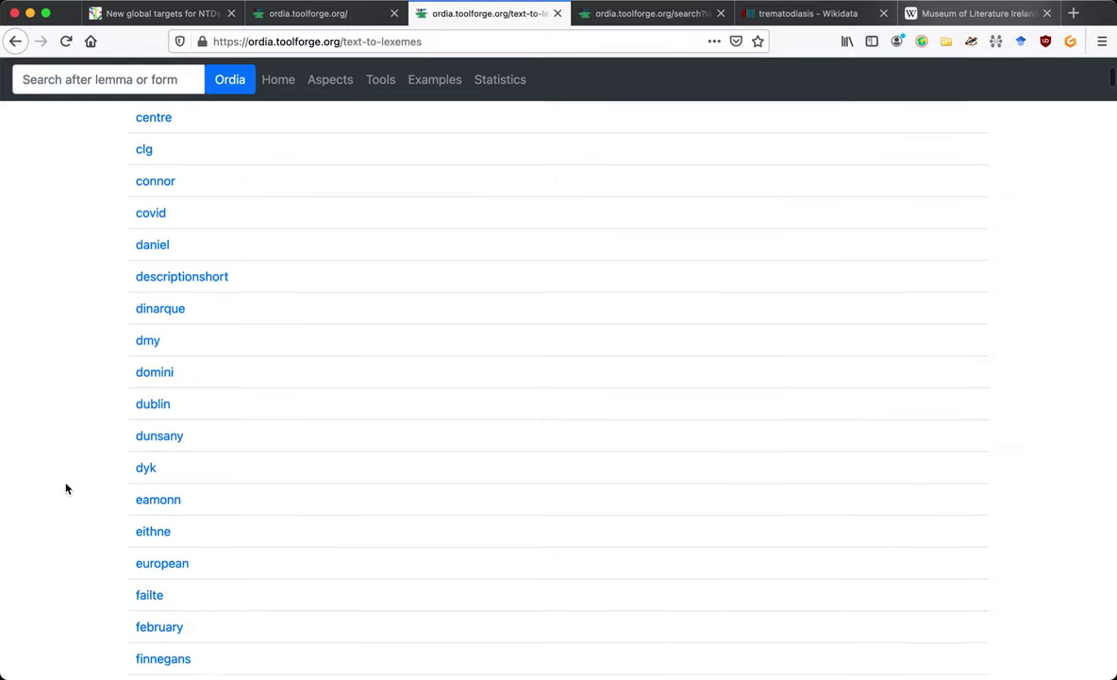
pyautogui.scroll(-3, 215, 520)
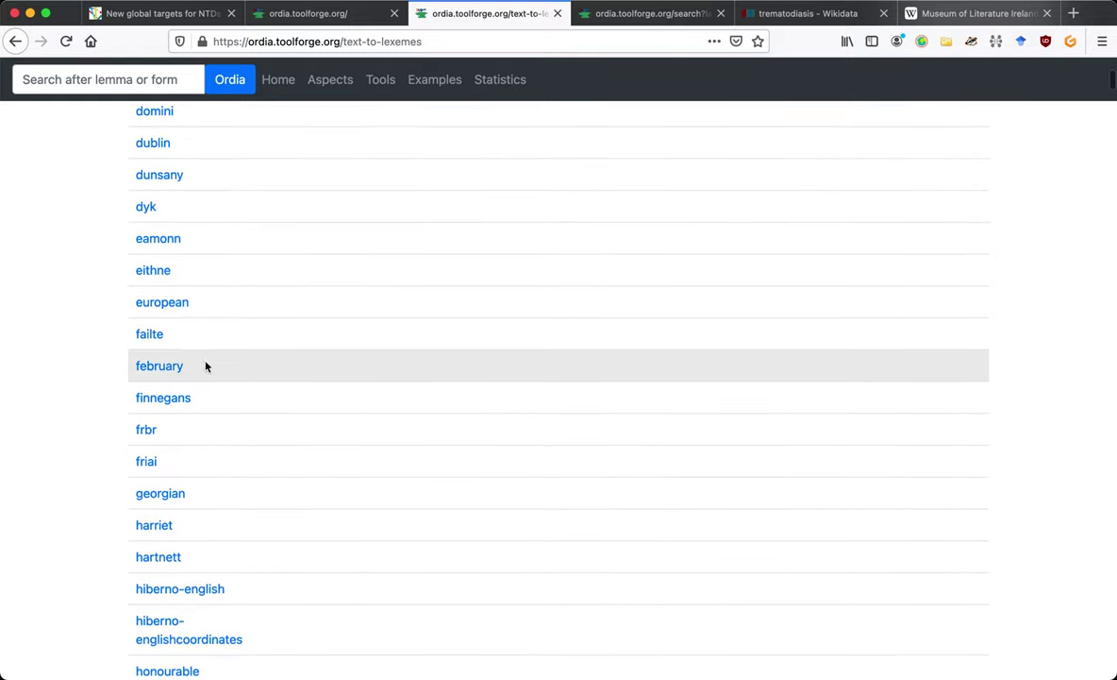
pyautogui.scroll(-1, 223, 486)
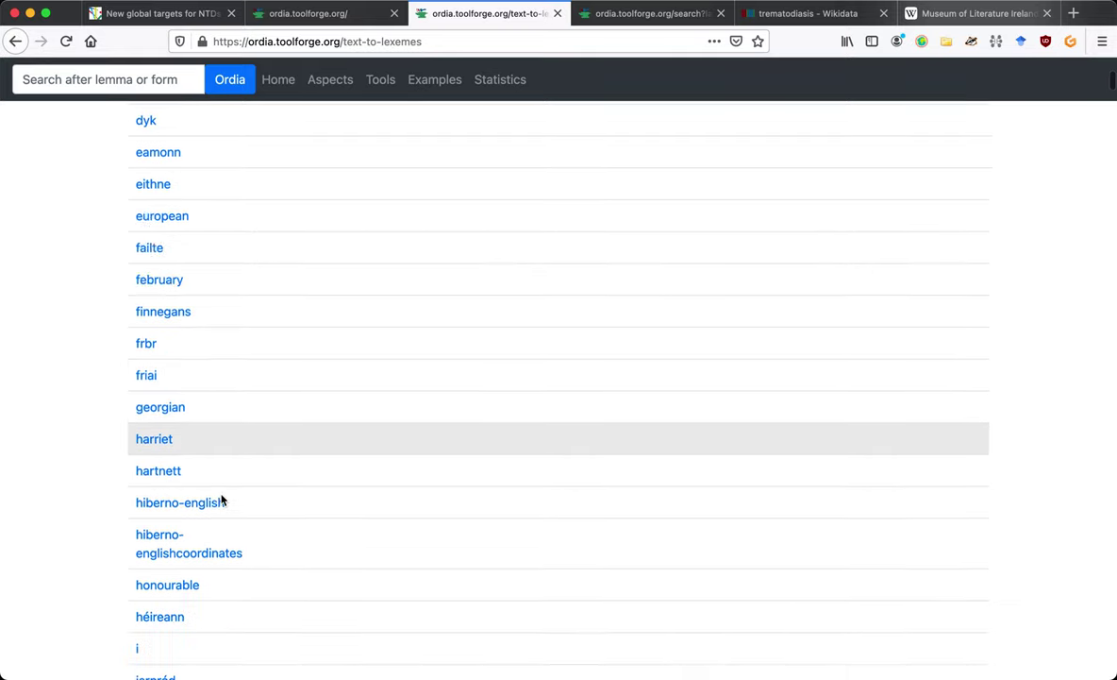
pyautogui.scroll(-2, 222, 501)
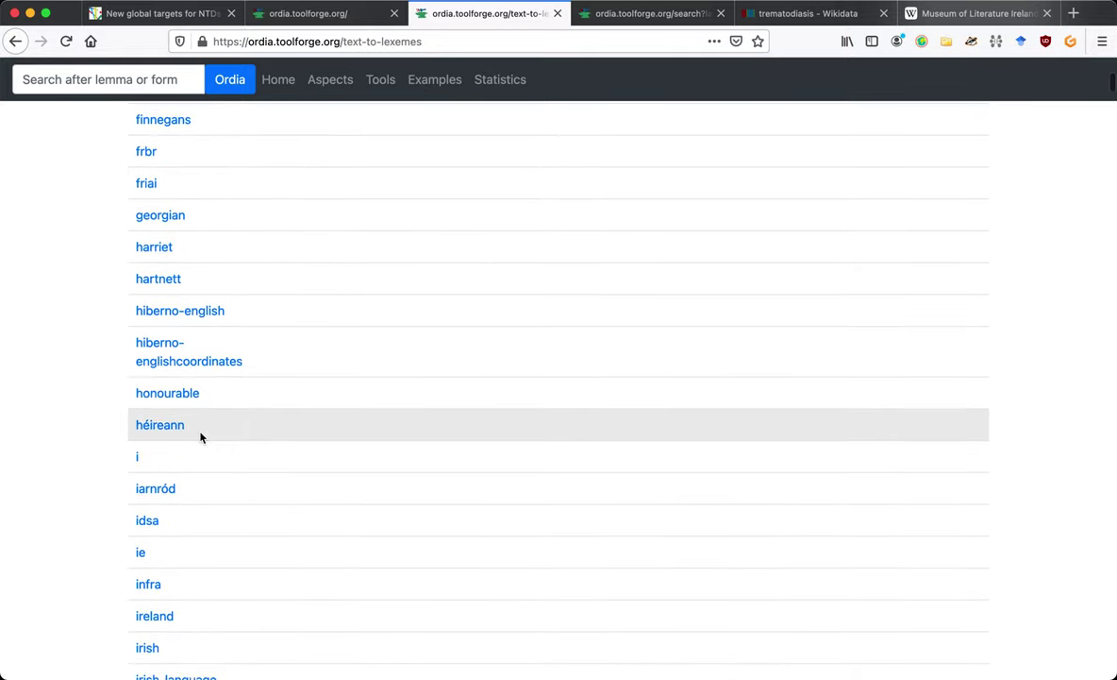
pyautogui.scroll(-3, 200, 437)
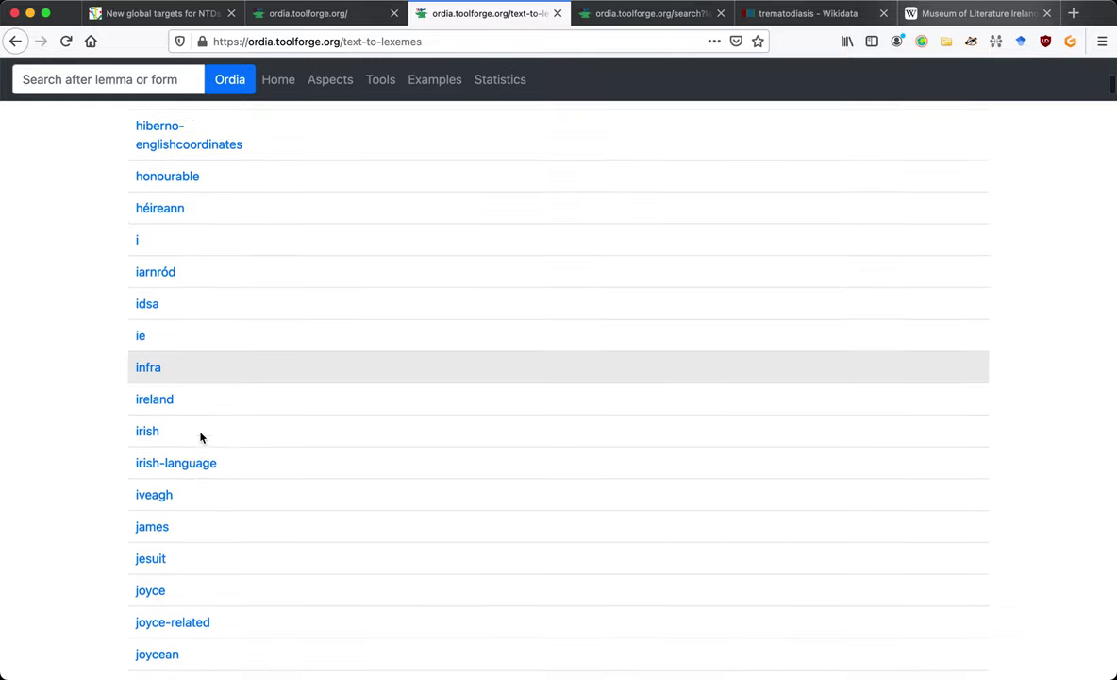
pyautogui.scroll(-2, 200, 437)
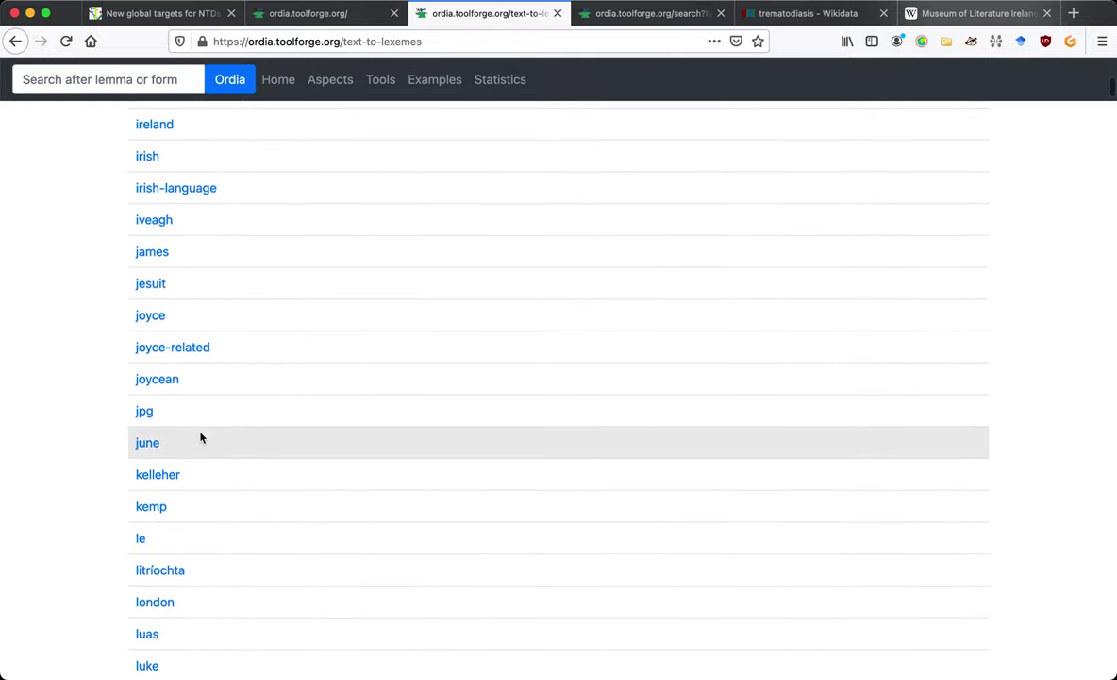
pyautogui.scroll(-1, 200, 437)
pyautogui.scroll(-2, 200, 437)
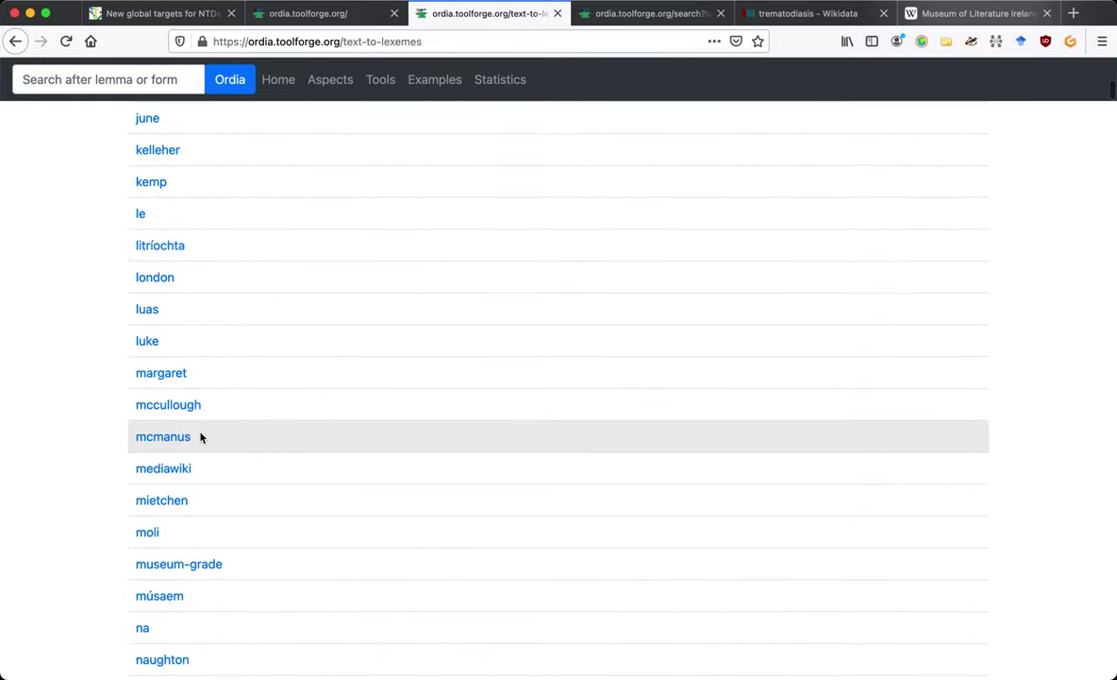
pyautogui.scroll(-2, 200, 437)
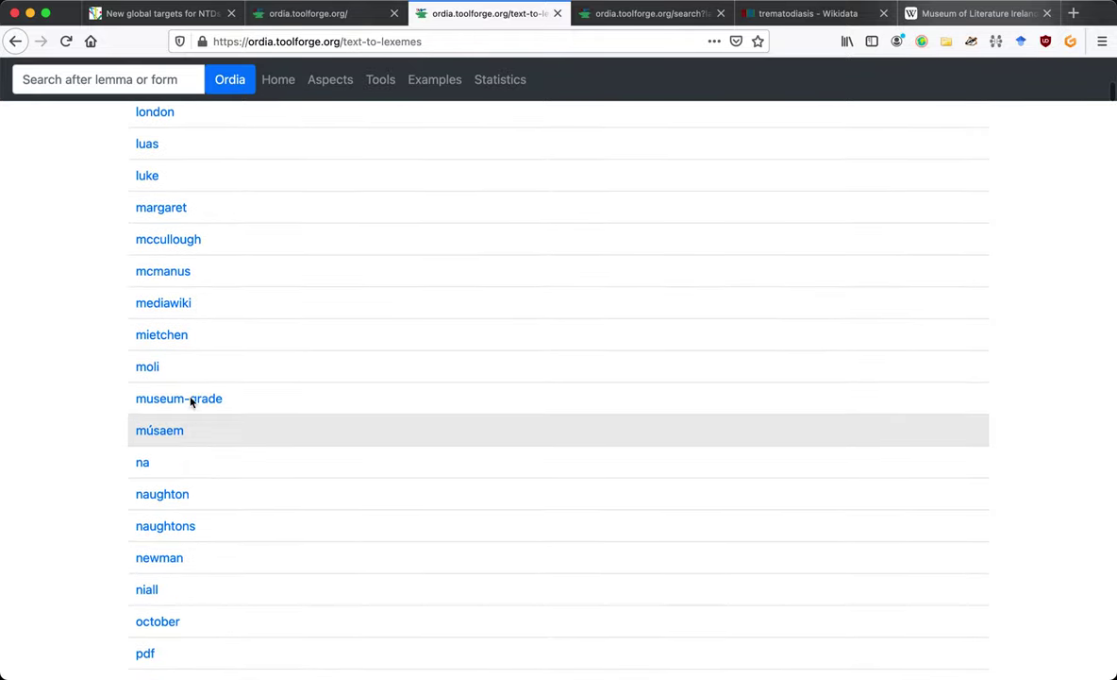
pyautogui.scroll(-4, 220, 481)
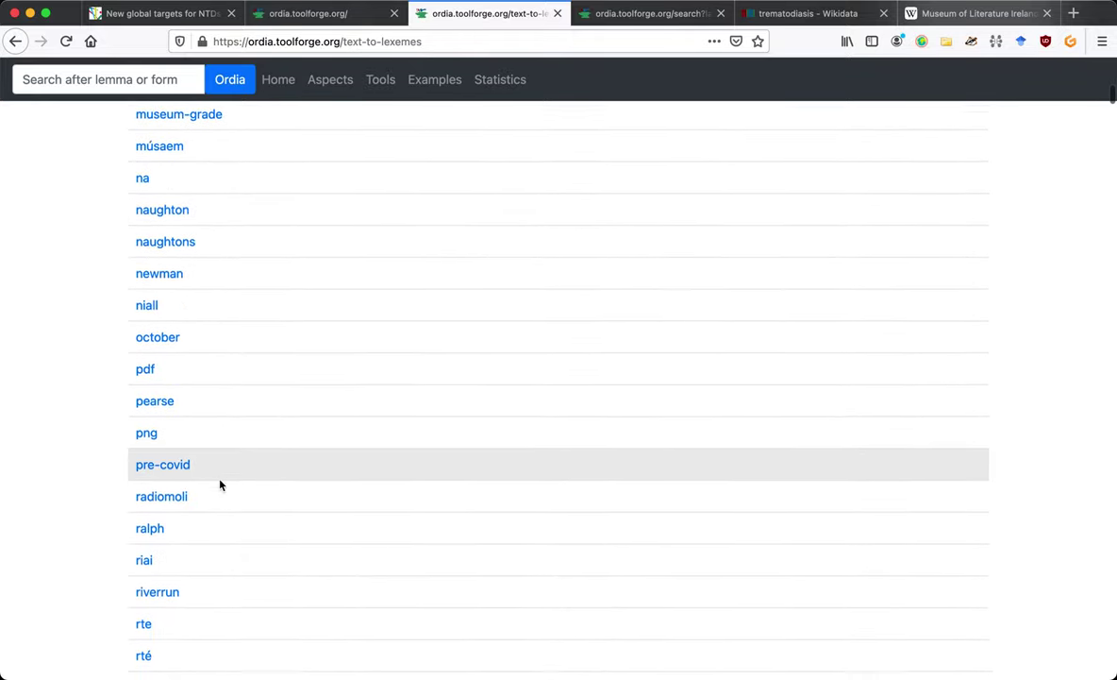
pyautogui.scroll(-2, 220, 484)
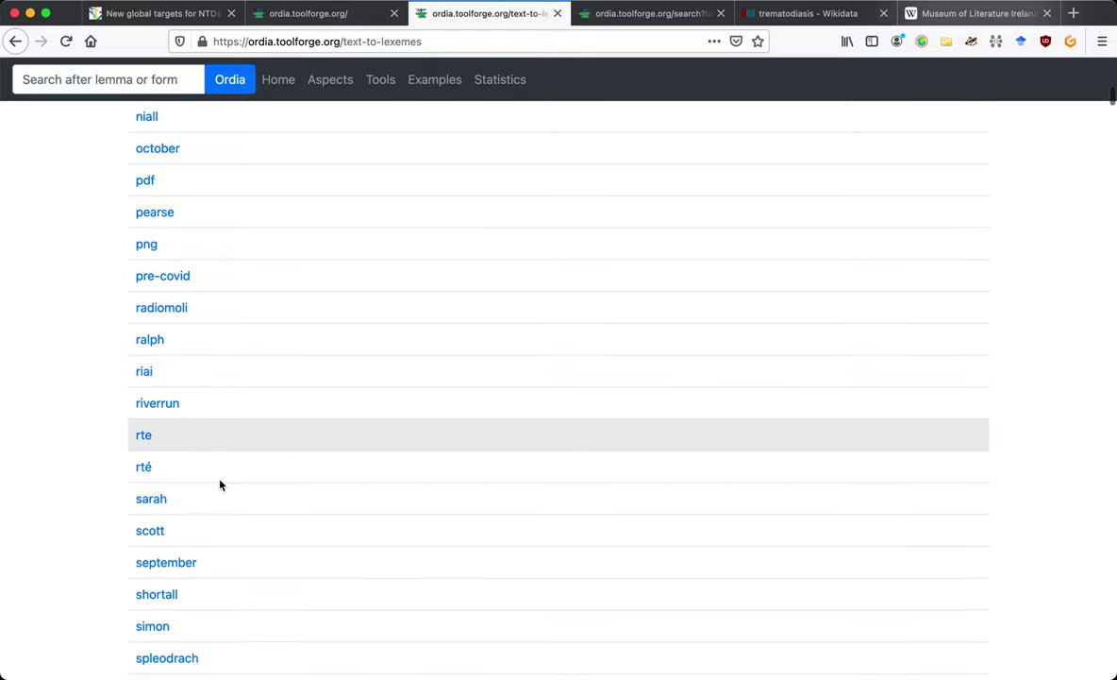
pyautogui.scroll(-1, 220, 485)
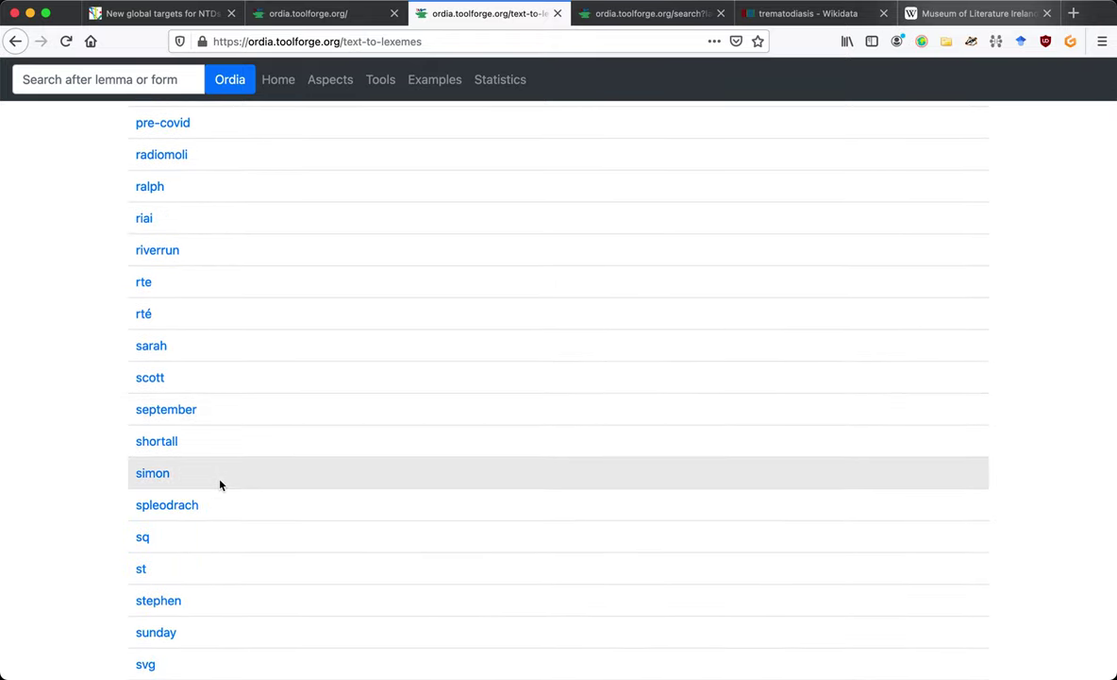
pyautogui.scroll(-2, 220, 485)
pyautogui.scroll(-3, 220, 485)
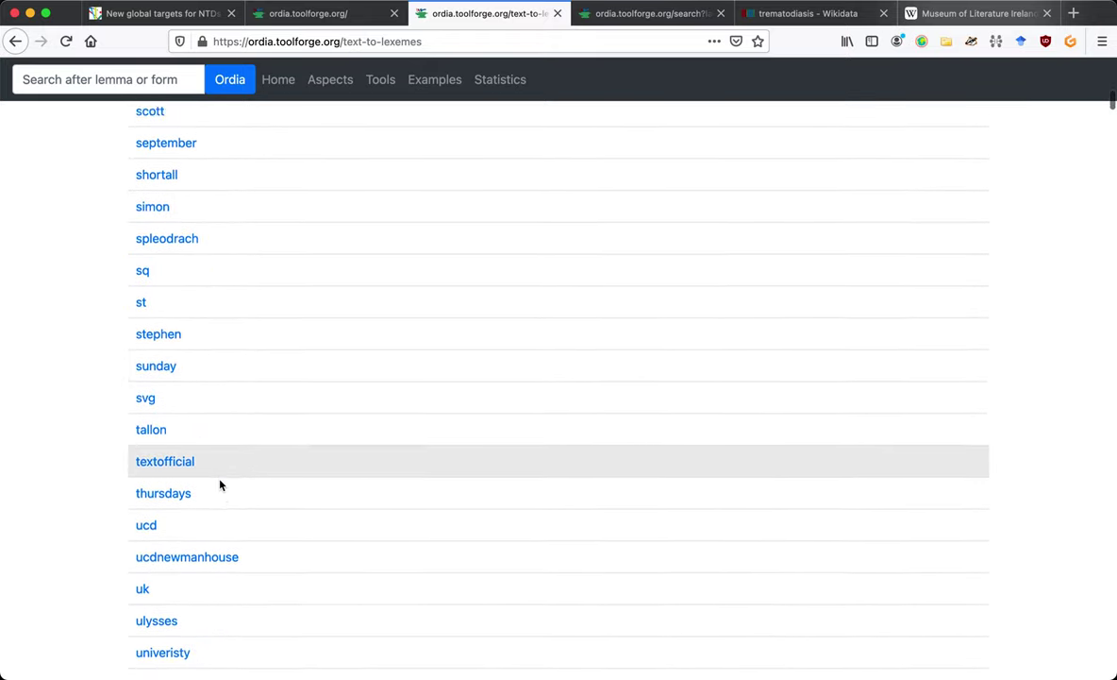
pyautogui.scroll(-3, 220, 485)
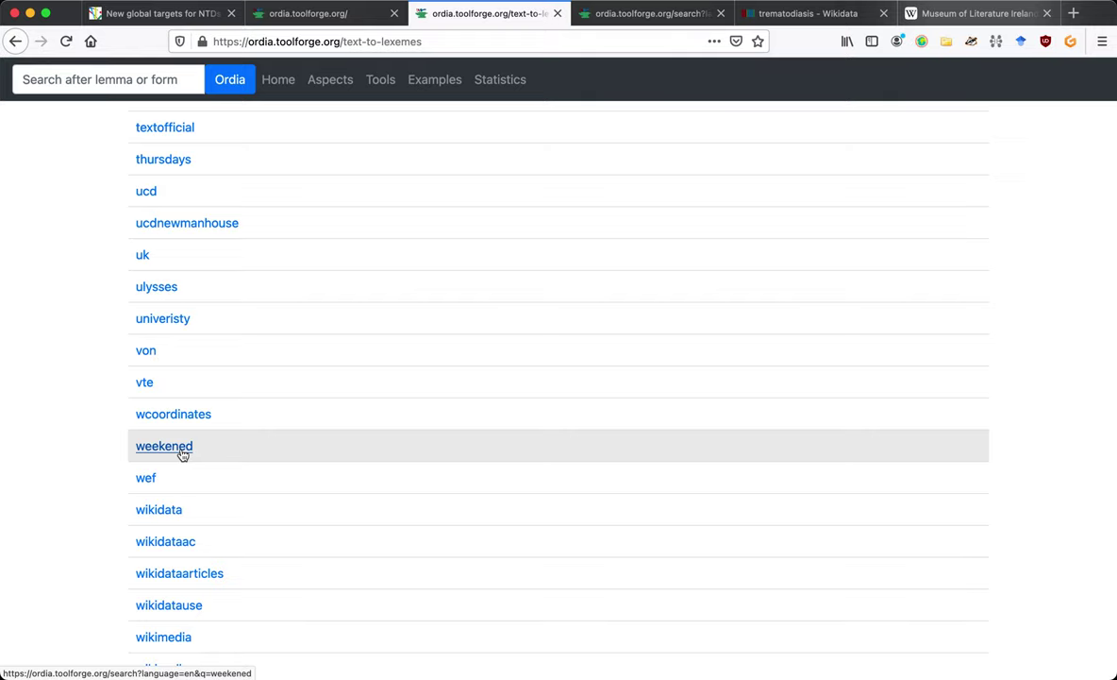
pyautogui.scroll(-2, 189, 451)
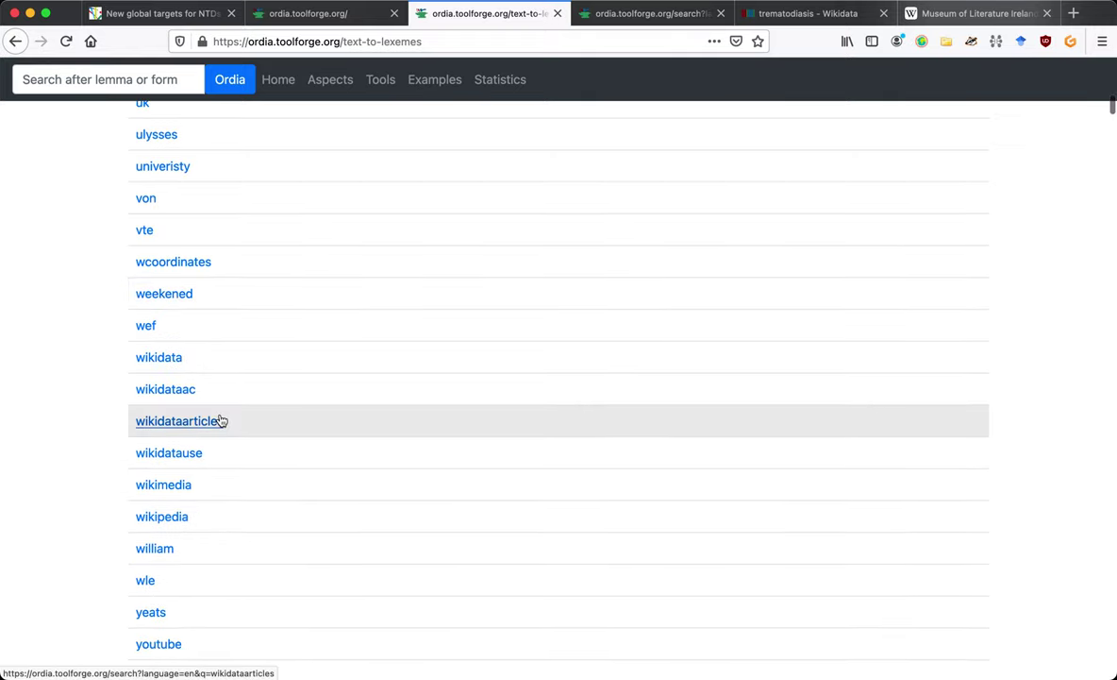
pyautogui.scroll(-3, 243, 497)
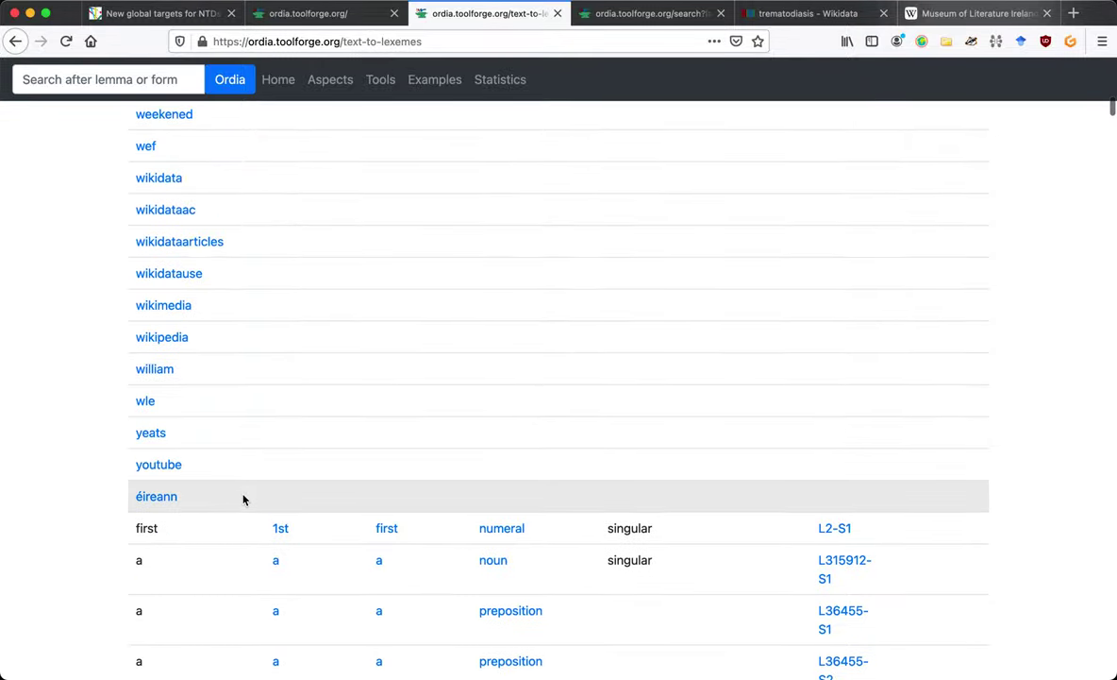
# Open the Ordia searches for the extracted words centre and admentity in new tabs, and view the results for centre
pyautogui.scroll(20, 269, 404)
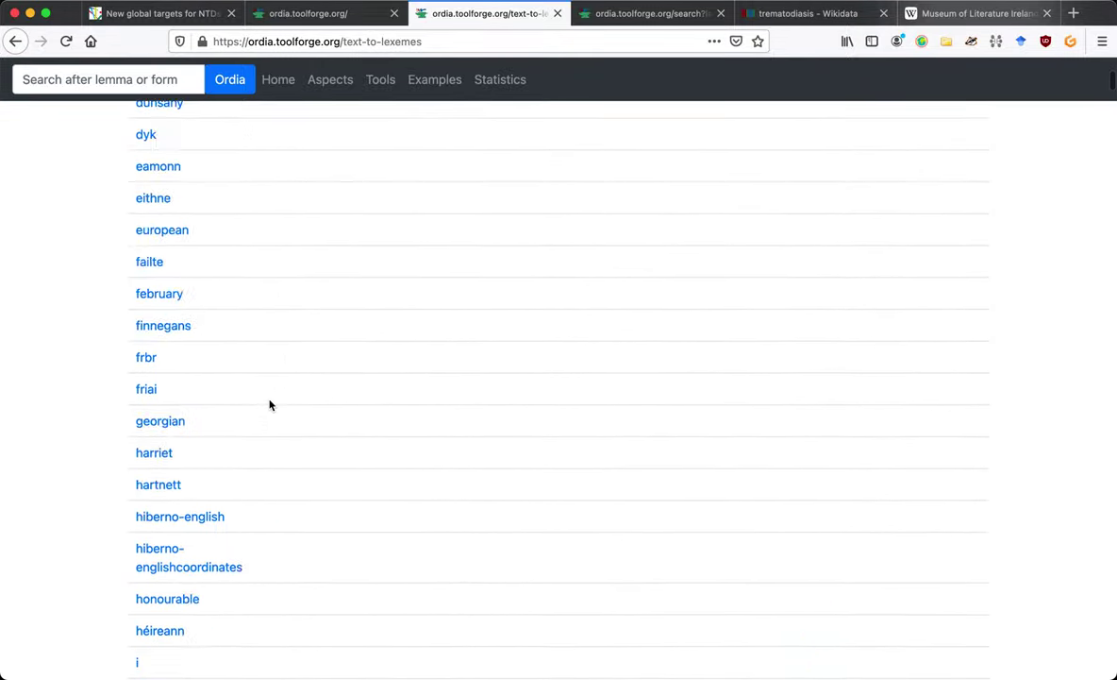
pyautogui.scroll(10, 269, 404)
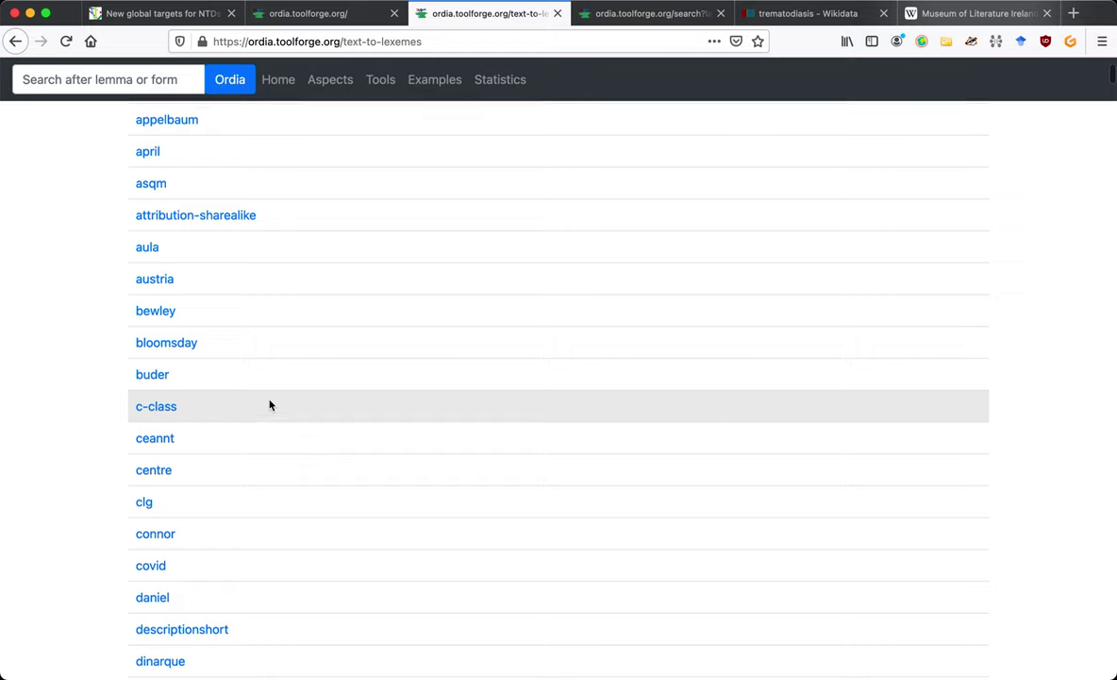
pyautogui.keyDown('super'); pyautogui.click(161, 467); pyautogui.keyUp('super')
pyautogui.scroll(1, 234, 387)
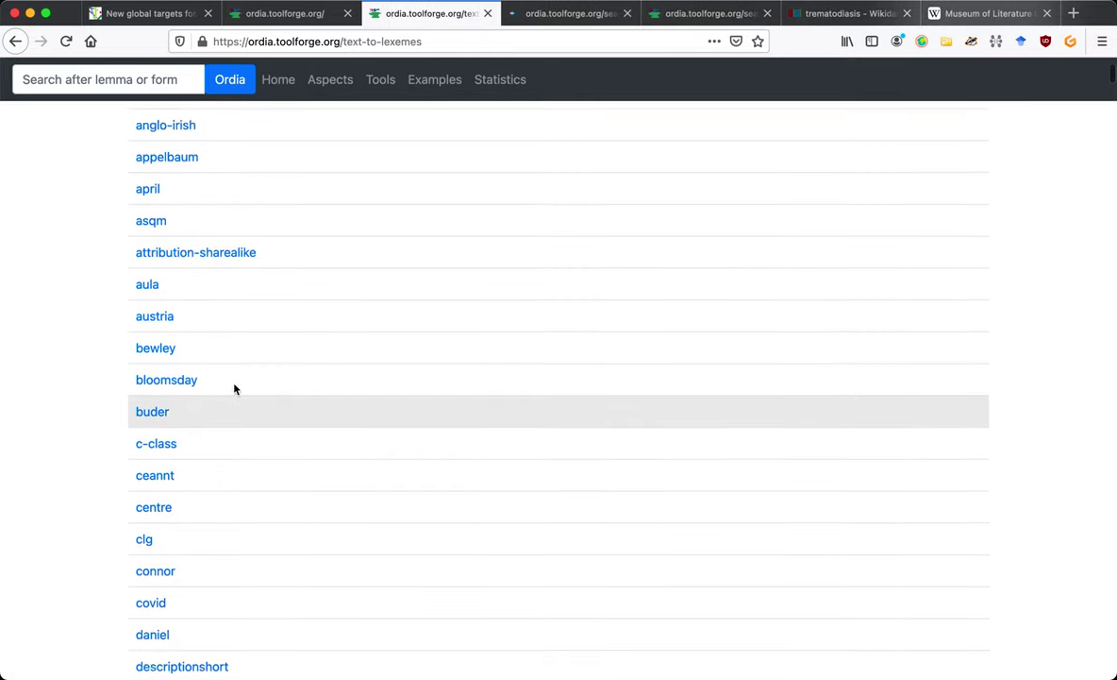
pyautogui.scroll(4, 235, 388)
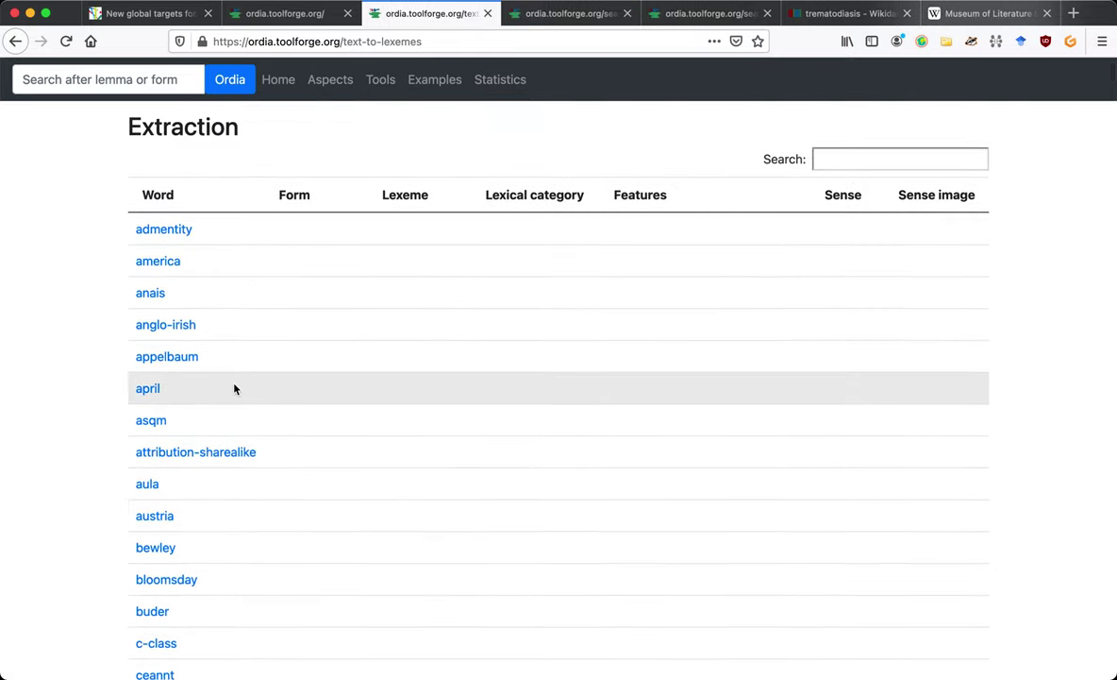
pyautogui.keyDown('super'); pyautogui.click(166, 230); pyautogui.keyUp('super')
pyautogui.hotkey('ctrl', 'Tab')
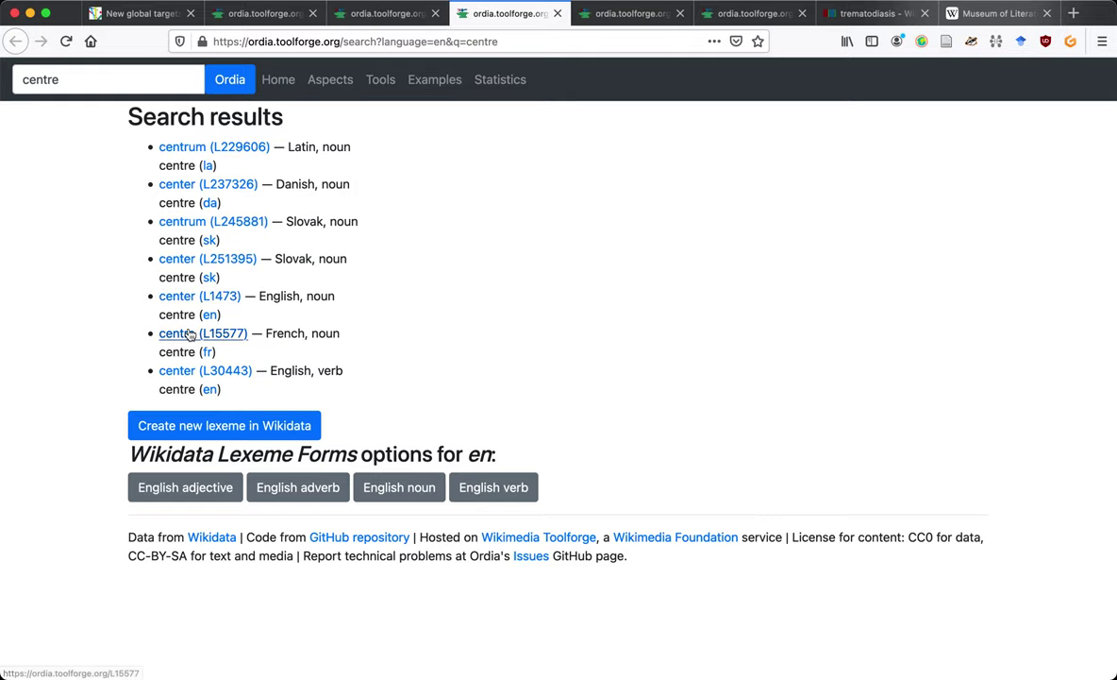
# Close the search results for centre and open the English noun form in Wikidata Lexeme Forms for admentity
pyautogui.press('super+w')
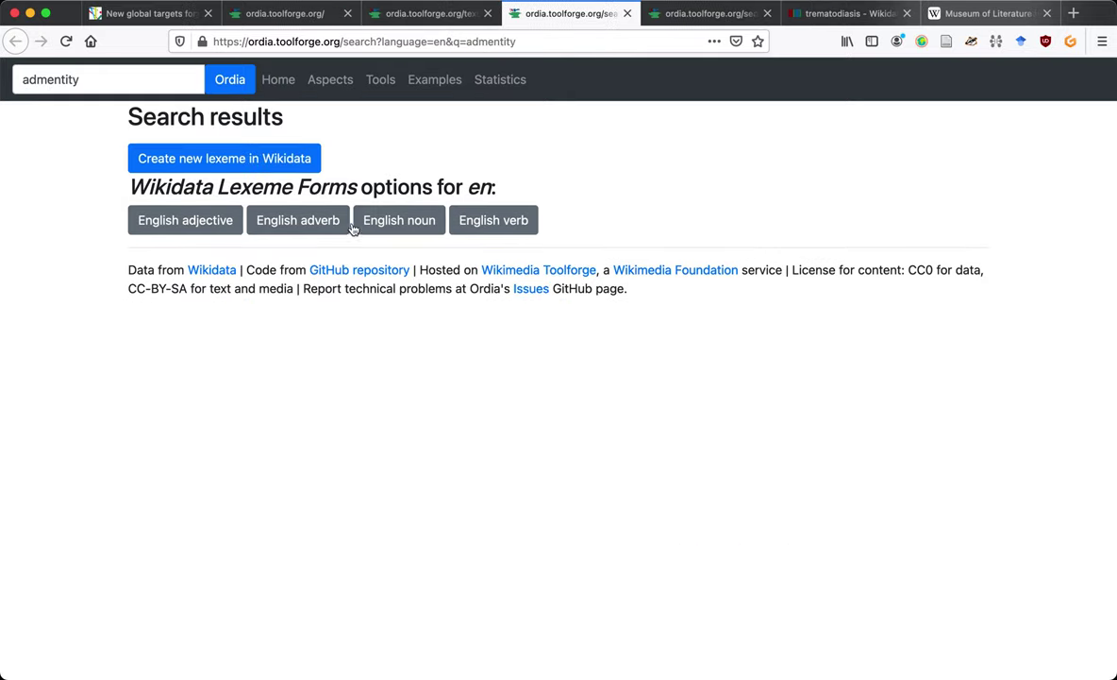
pyautogui.click(393, 222)
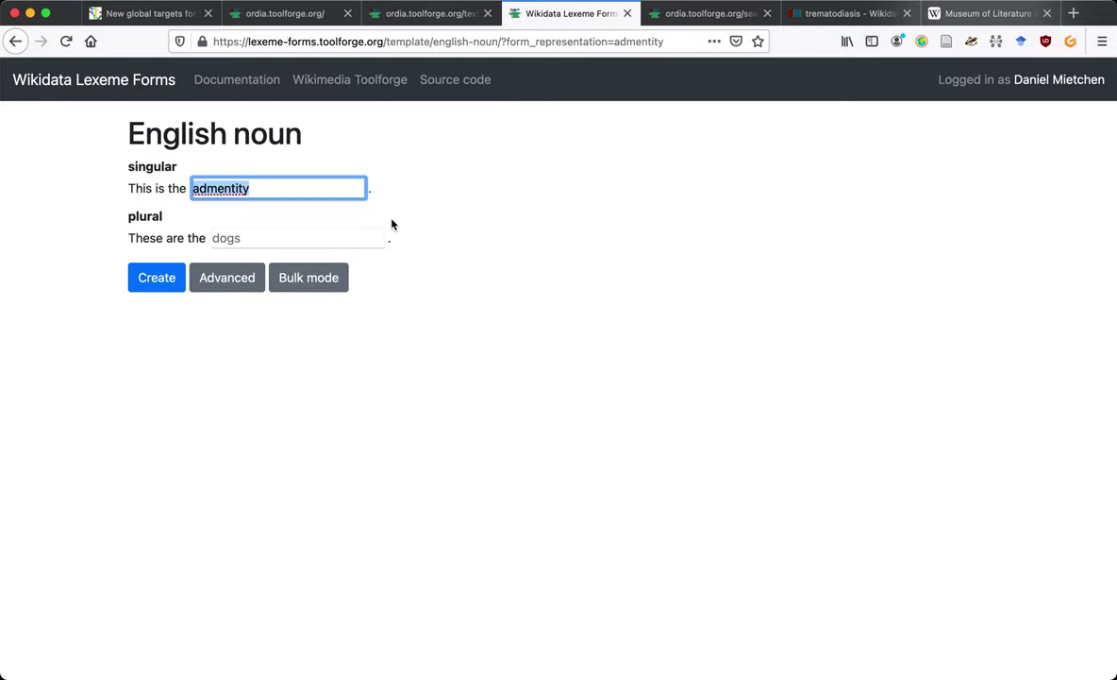
# Fill in the plural form admentities and create the English noun lexeme admentity
pyautogui.press('Tab')
pyautogui.write('admentity')
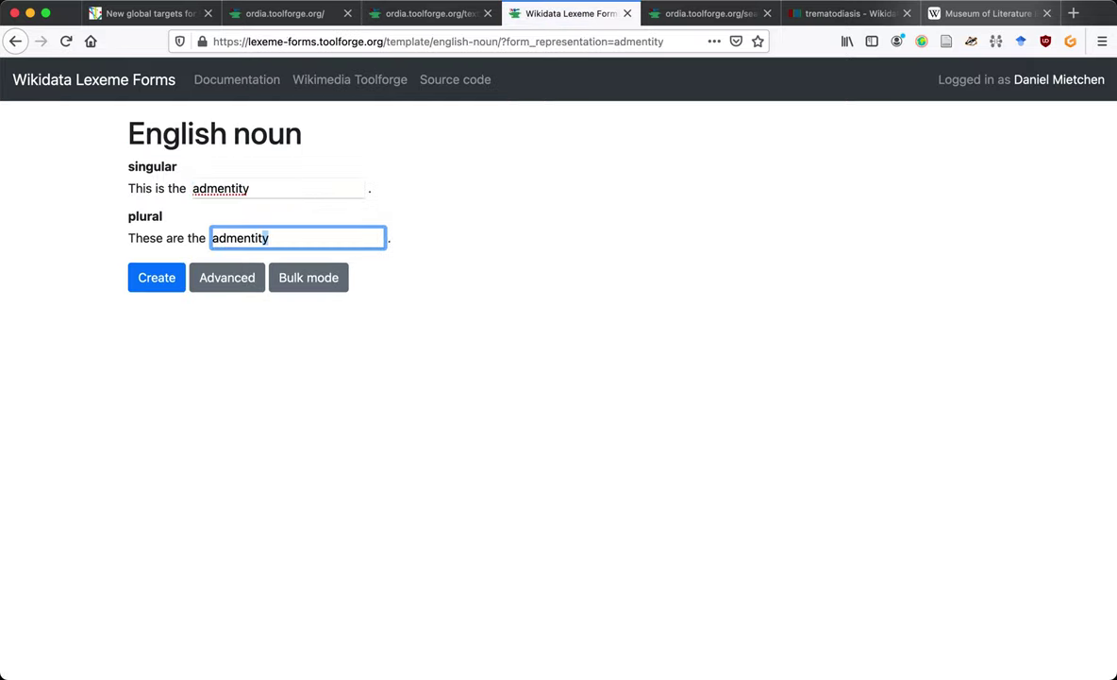
pyautogui.hotkey('shift', 'Left')
pyautogui.hotkey('shift', 'Left')
pyautogui.write('ties')
pyautogui.press('Return')
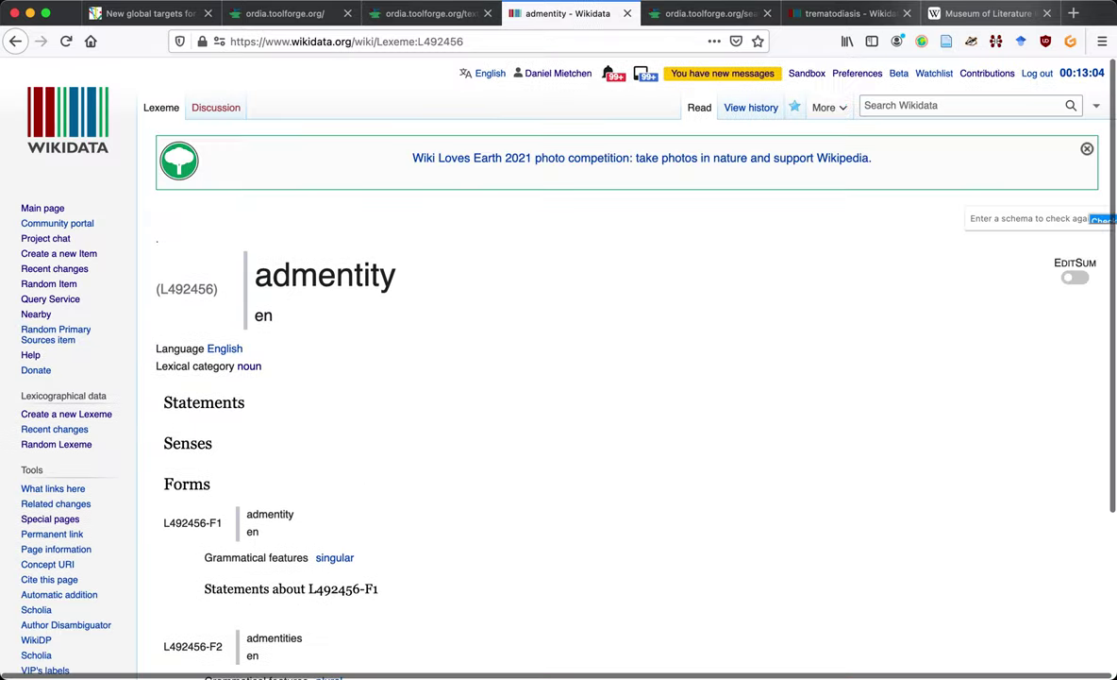
# Return to the PLOS article and highlight the phrase "unrestricted use" in its Copyright statement
pyautogui.hotkey('ctrl', 'shift', 'Tab')
pyautogui.hotkey('ctrl', 'shift', 'Tab')
pyautogui.hotkey('ctrl', 'shift', 'Tab')
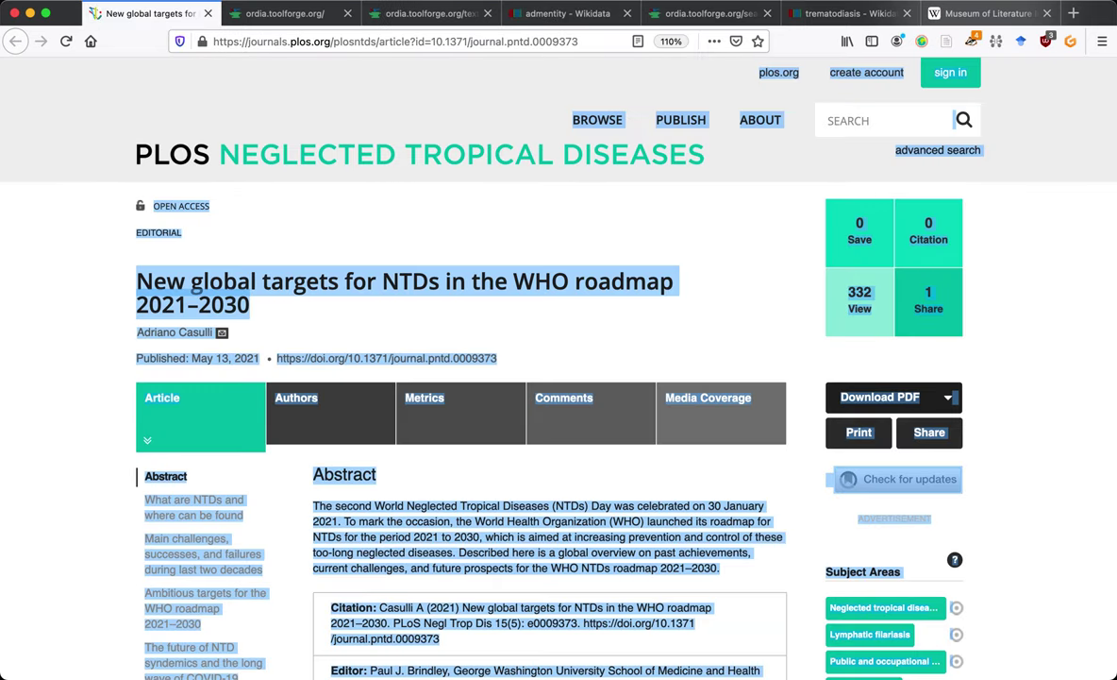
pyautogui.click(644, 343)
pyautogui.scroll(-4, 644, 343)
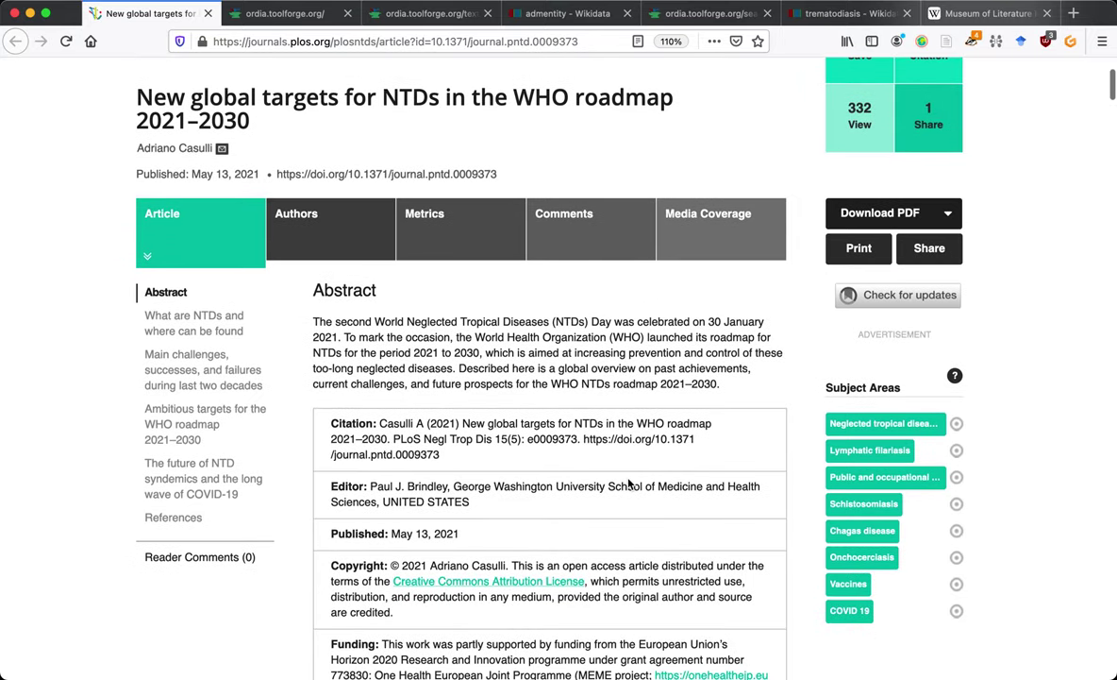
pyautogui.scroll(-2, 659, 527)
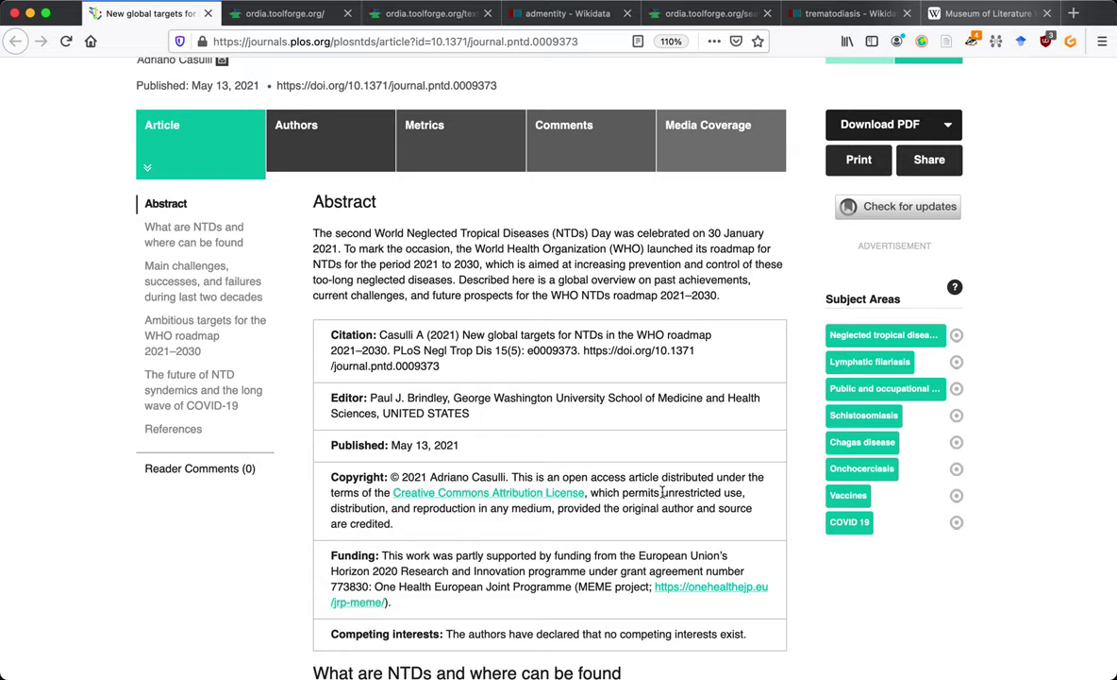
pyautogui.moveTo(664, 492); pyautogui.dragTo(742, 492)
# Open the Ordia search for the extracted word admentity and change its query to "unrestricted use"
pyautogui.hotkey('ctrl', 'Tab')
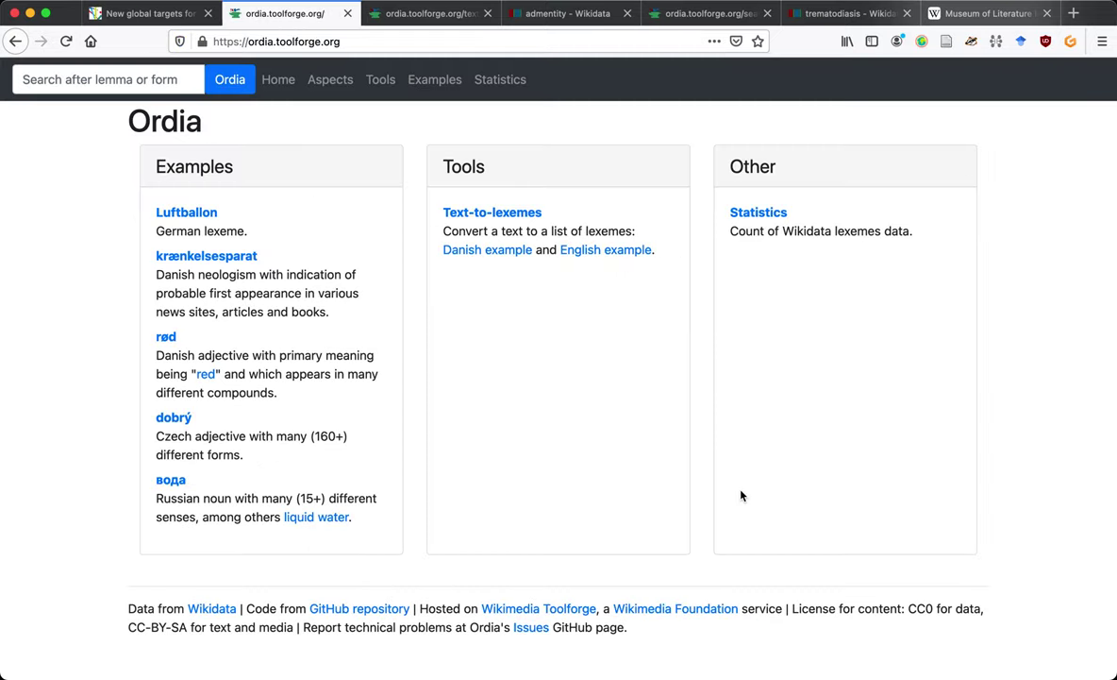
pyautogui.hotkey('ctrl', 'Tab')
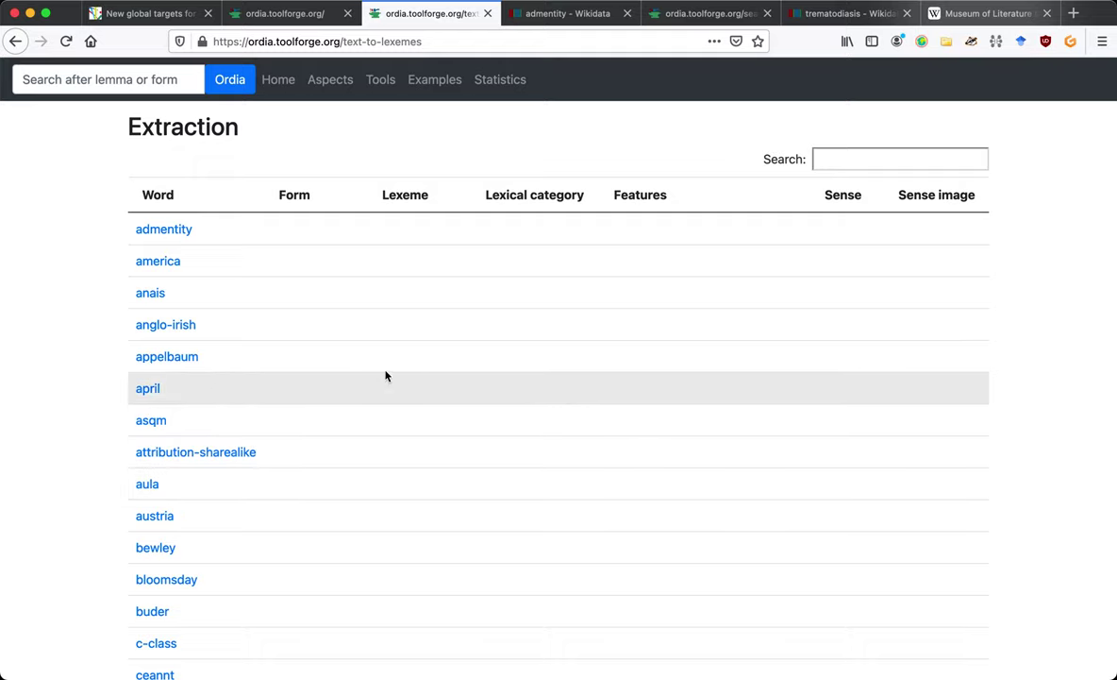
pyautogui.click(175, 232)
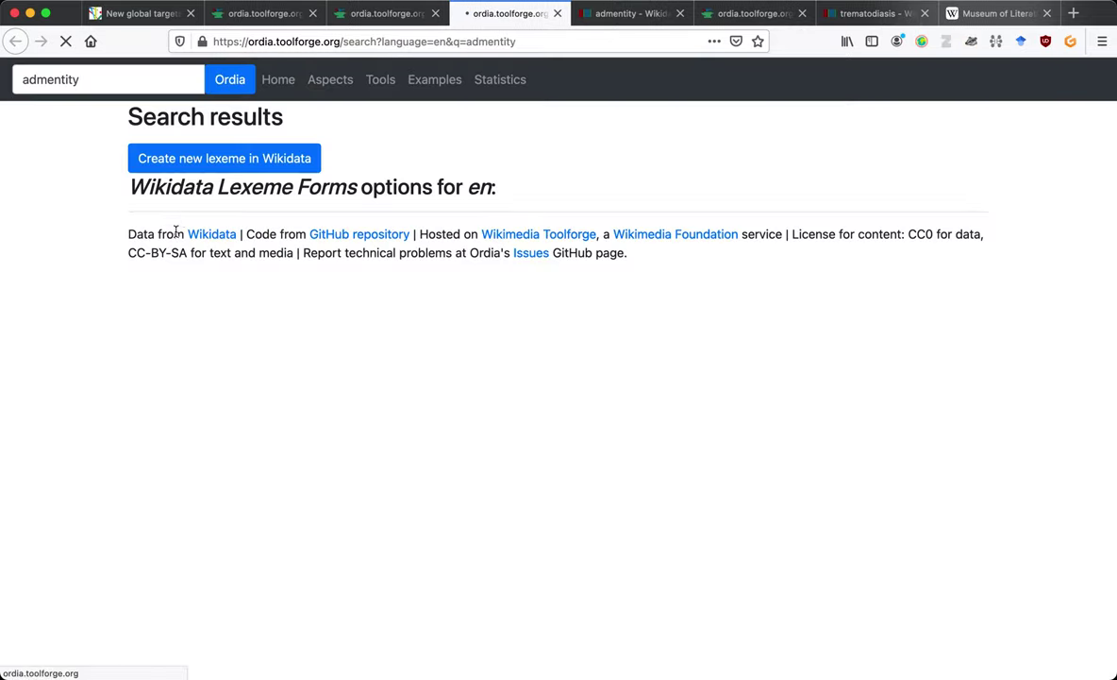
pyautogui.doubleClick(482, 39)
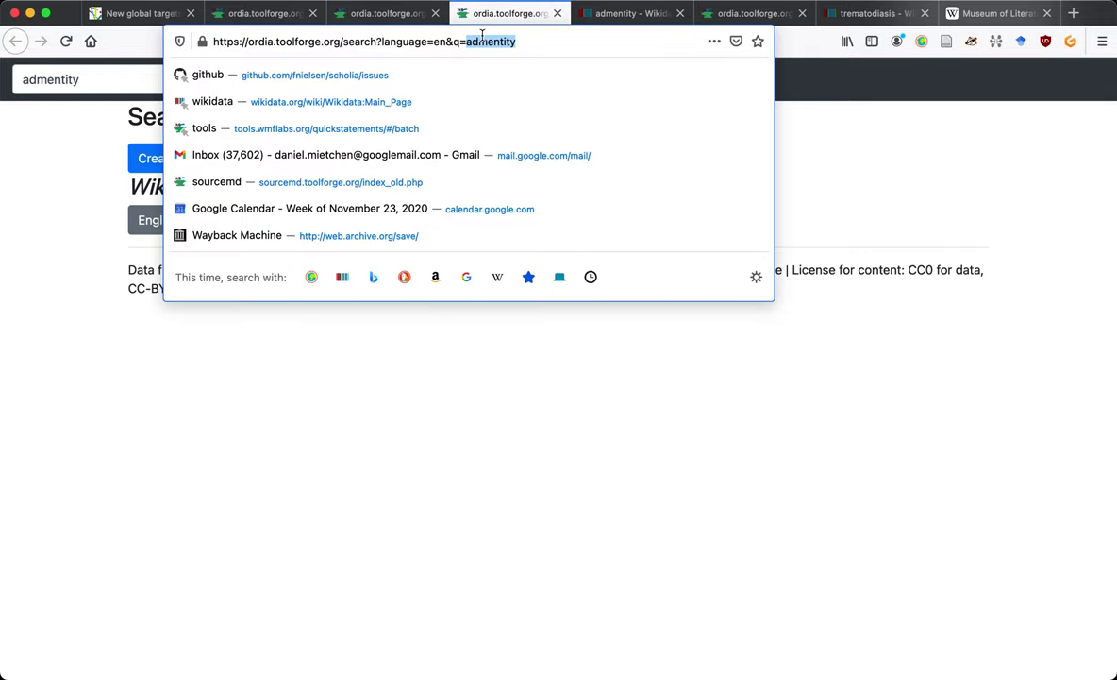
pyautogui.write('unrestricted use')
pyautogui.press('Return')
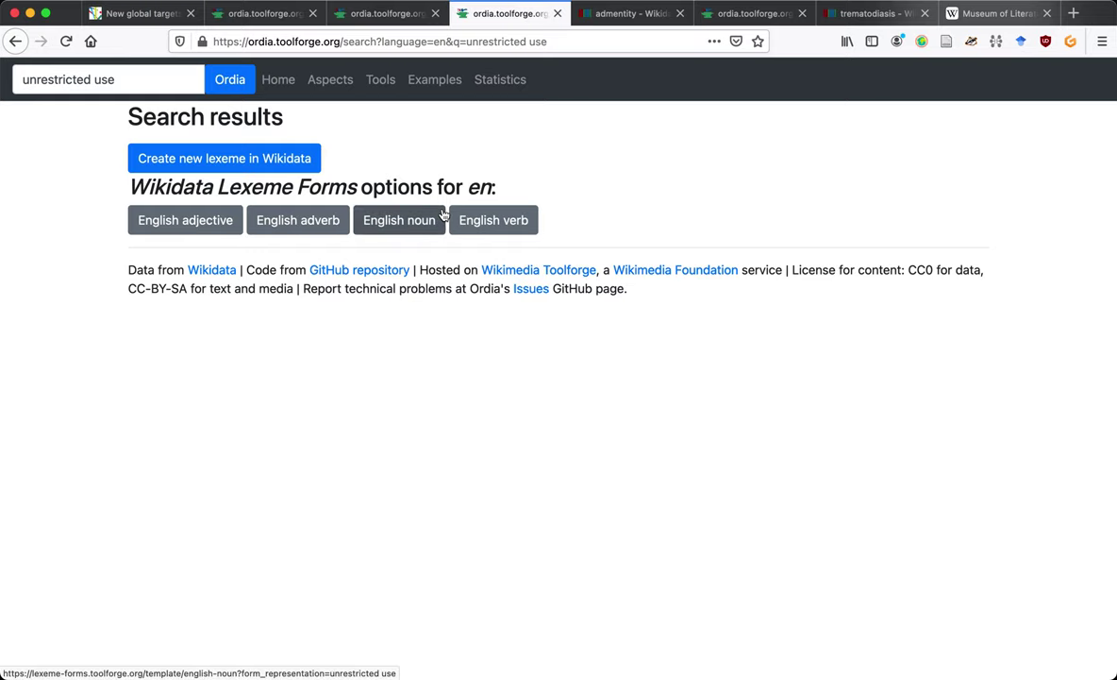
# Revisit the highlighted phrase in the PLOS article, and go back to the admentity lexeme on Wikidata
pyautogui.hotkey('ctrl', 'shift', 'Tab')
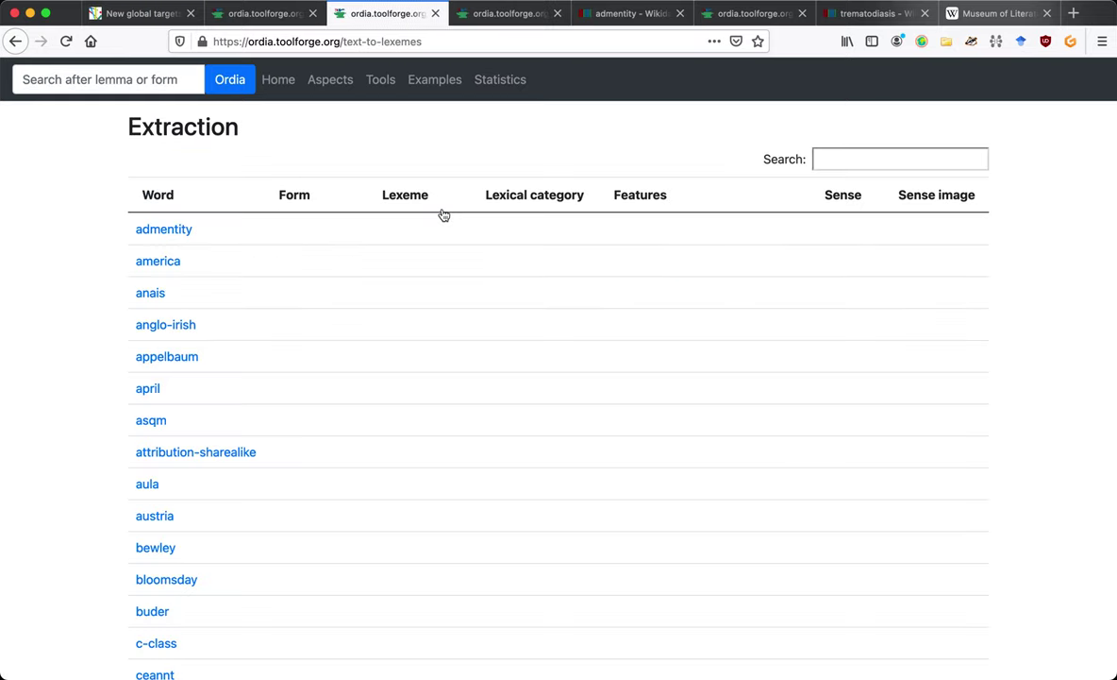
pyautogui.hotkey('ctrl', 'shift', 'Tab')
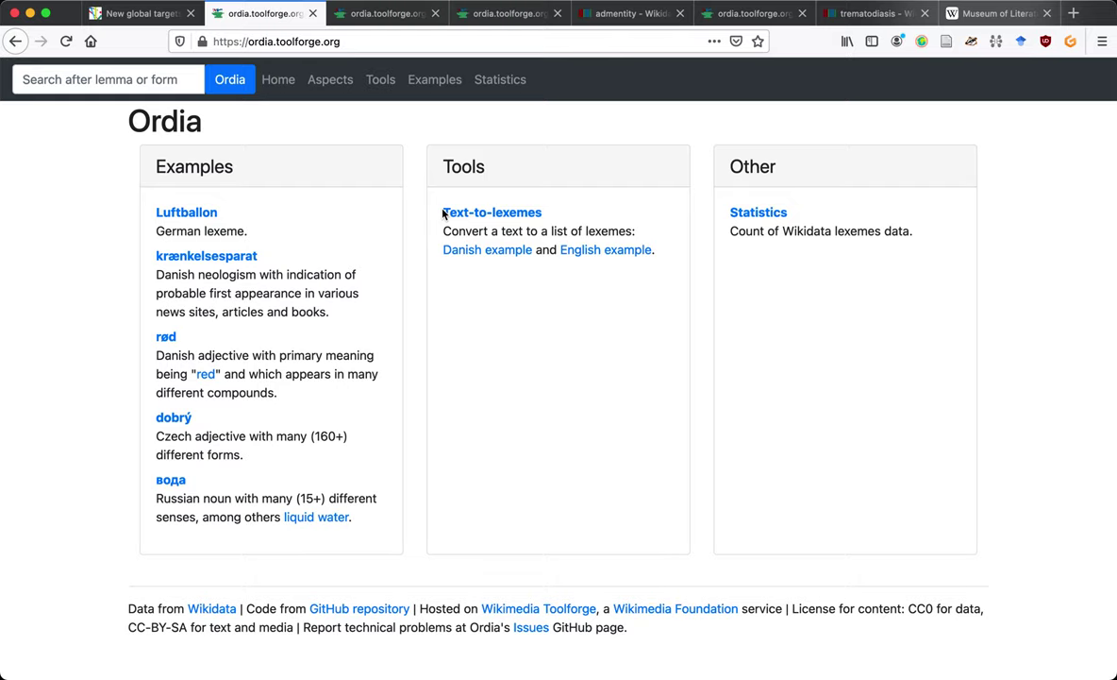
pyautogui.hotkey('ctrl', 'shift', 'Tab')
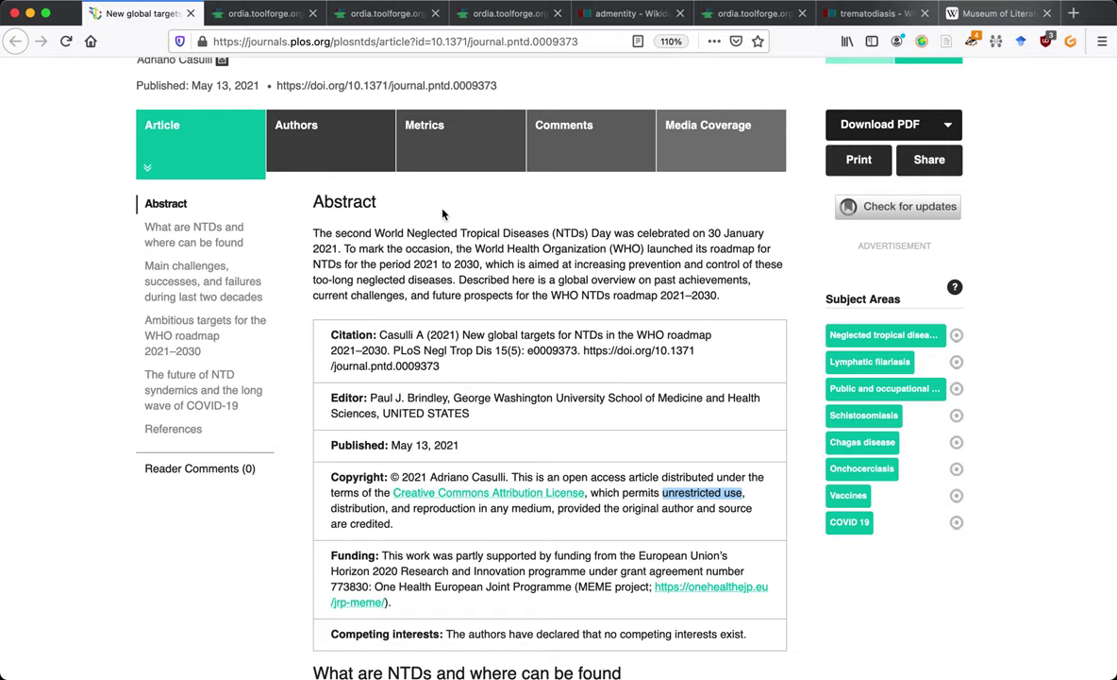
pyautogui.hotkey('ctrl', 'Tab')
pyautogui.hotkey('ctrl', 'Tab')
pyautogui.hotkey('ctrl', 'Tab')
pyautogui.hotkey('ctrl', 'Tab')
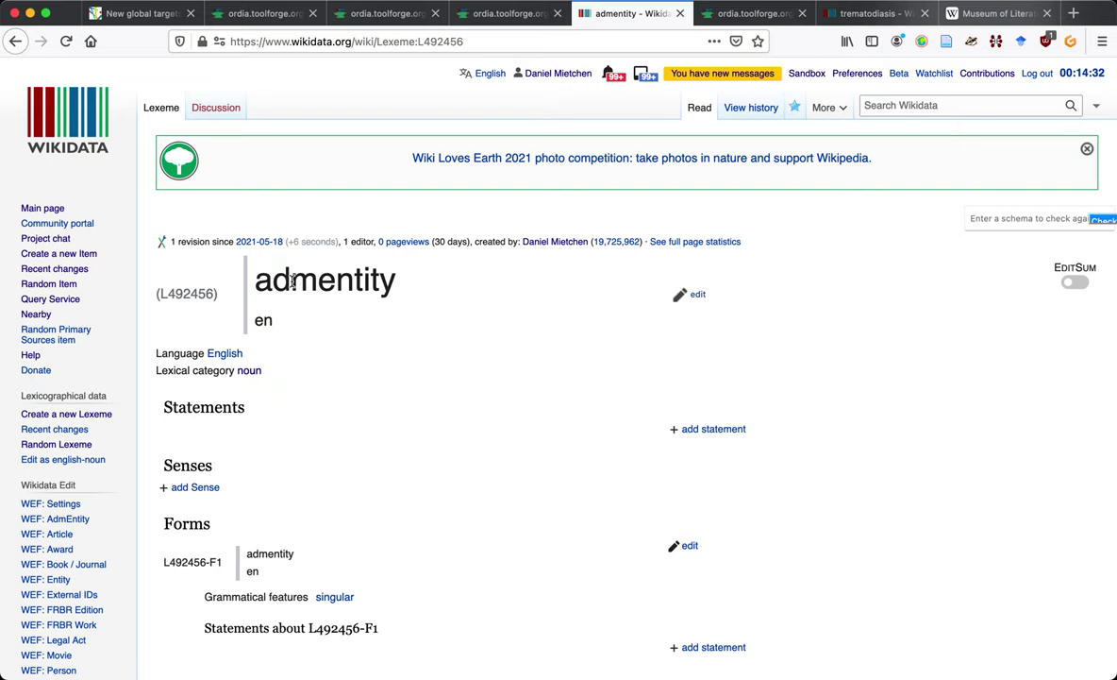
# Search Wikidata for lexemes with the query L:water
pyautogui.hotkey('ctrl', 'shift', 'Tab')
pyautogui.hotkey('ctrl', 'Tab')
pyautogui.click(877, 107)
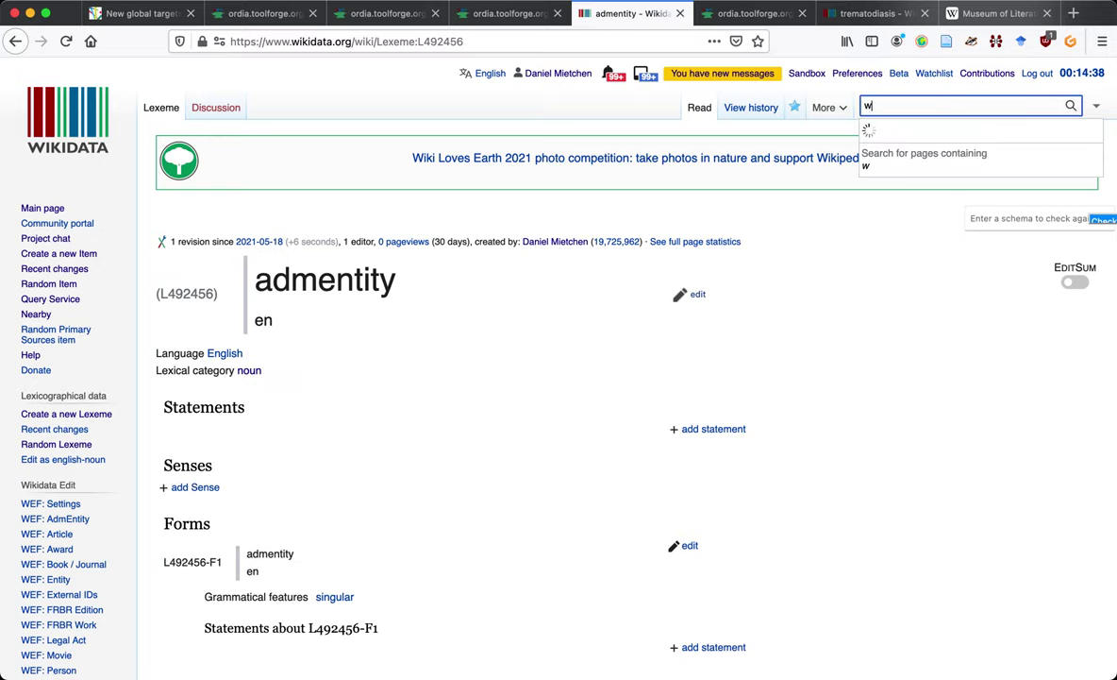
pyautogui.write('ater')
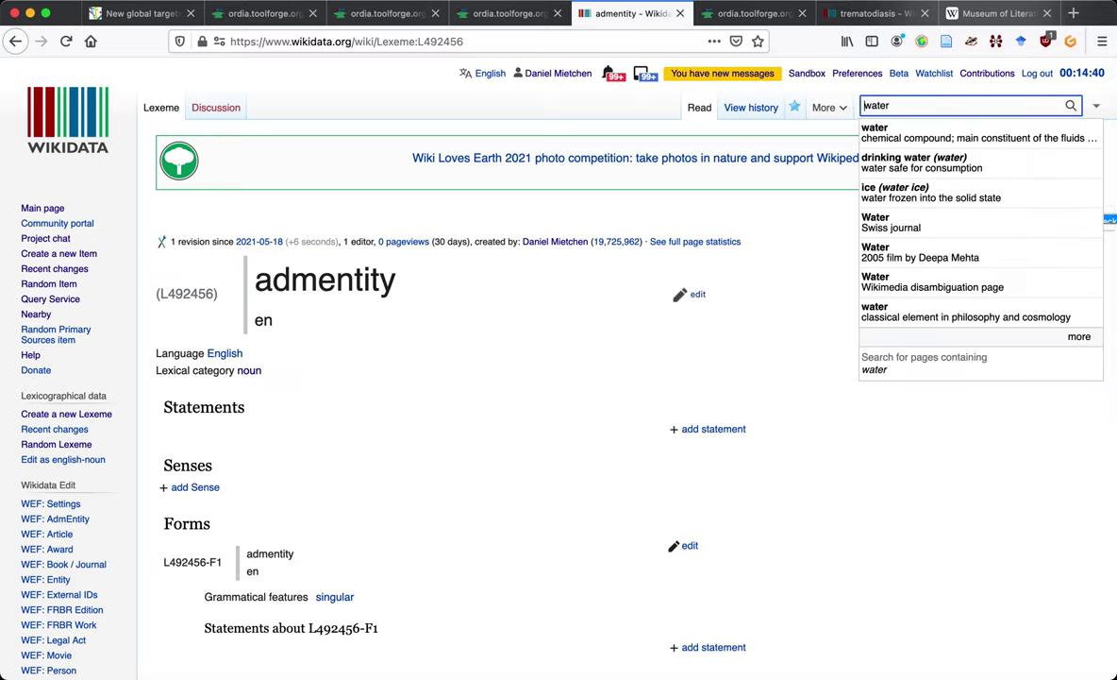
pyautogui.write('L:')
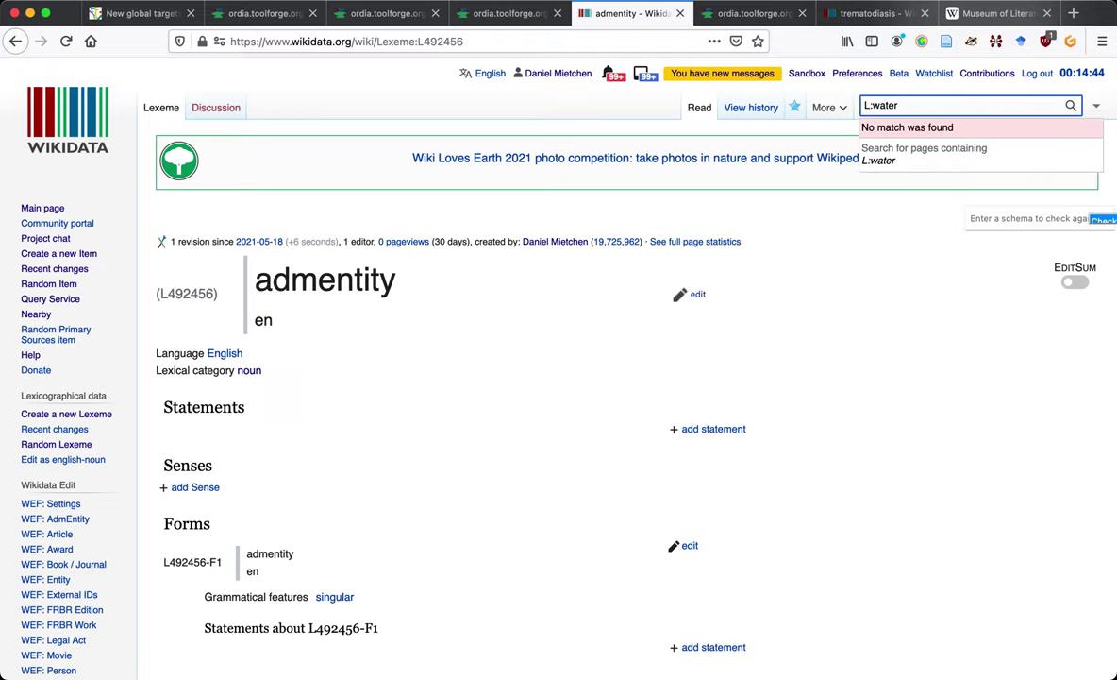
pyautogui.press('Return')
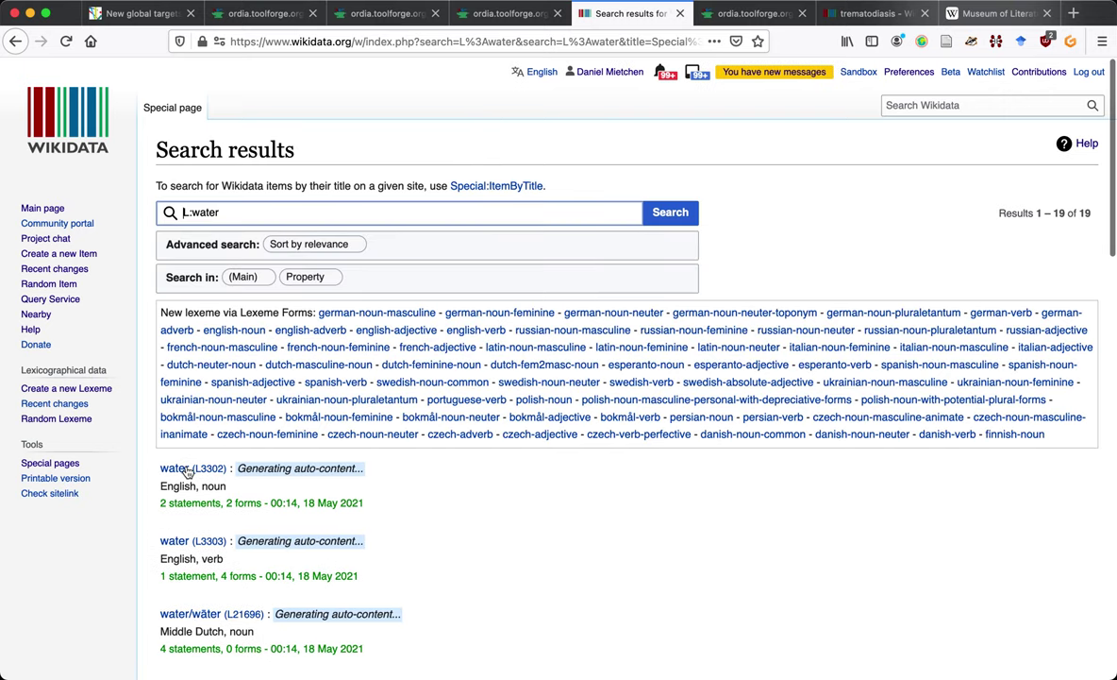
# Open the English noun water and its homograph lexeme in new tabs, and examine the noun's senses and sense image
pyautogui.keyDown('super'); pyautogui.click(187, 469); pyautogui.keyUp('super')
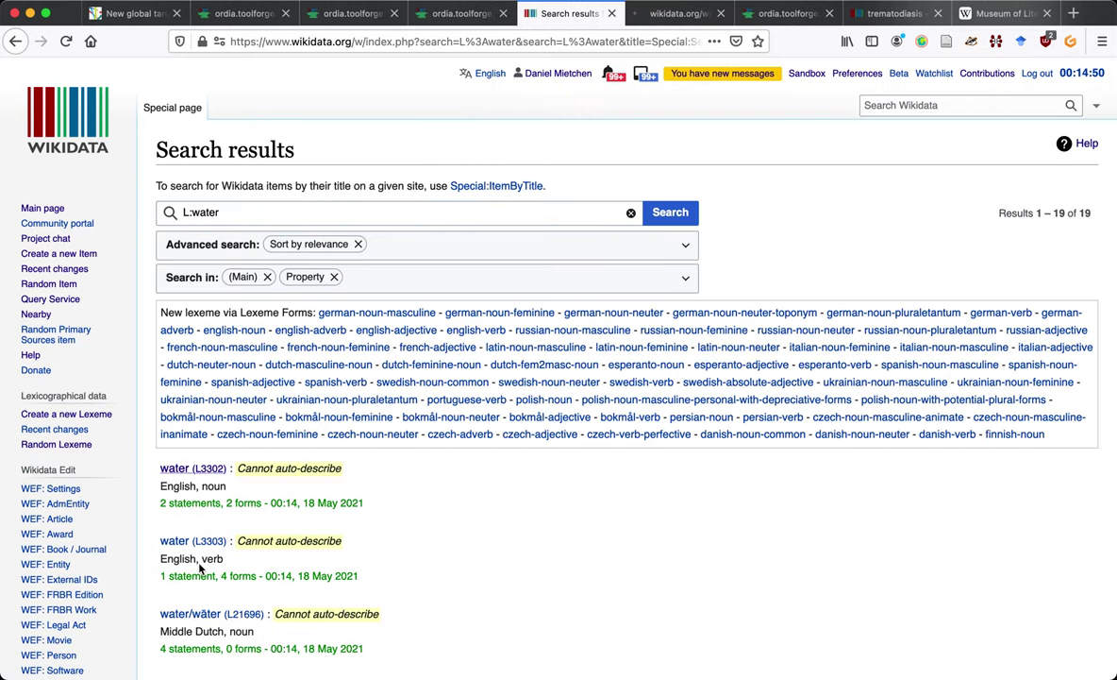
pyautogui.hotkey('ctrl', 'Tab')
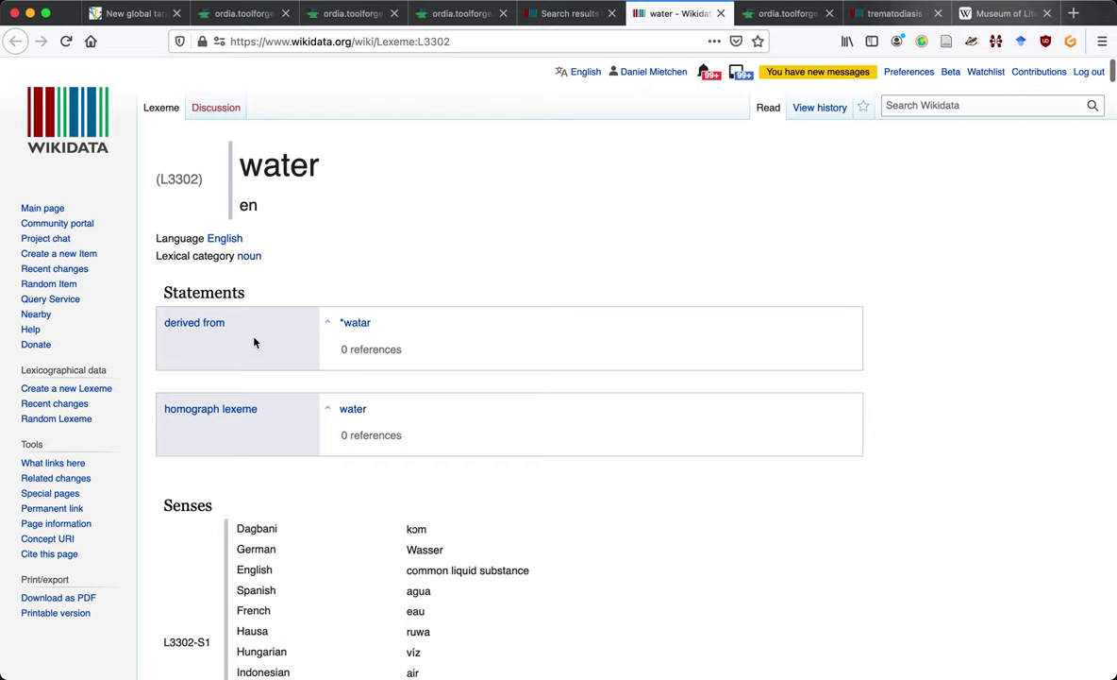
pyautogui.scroll(-3, 319, 465)
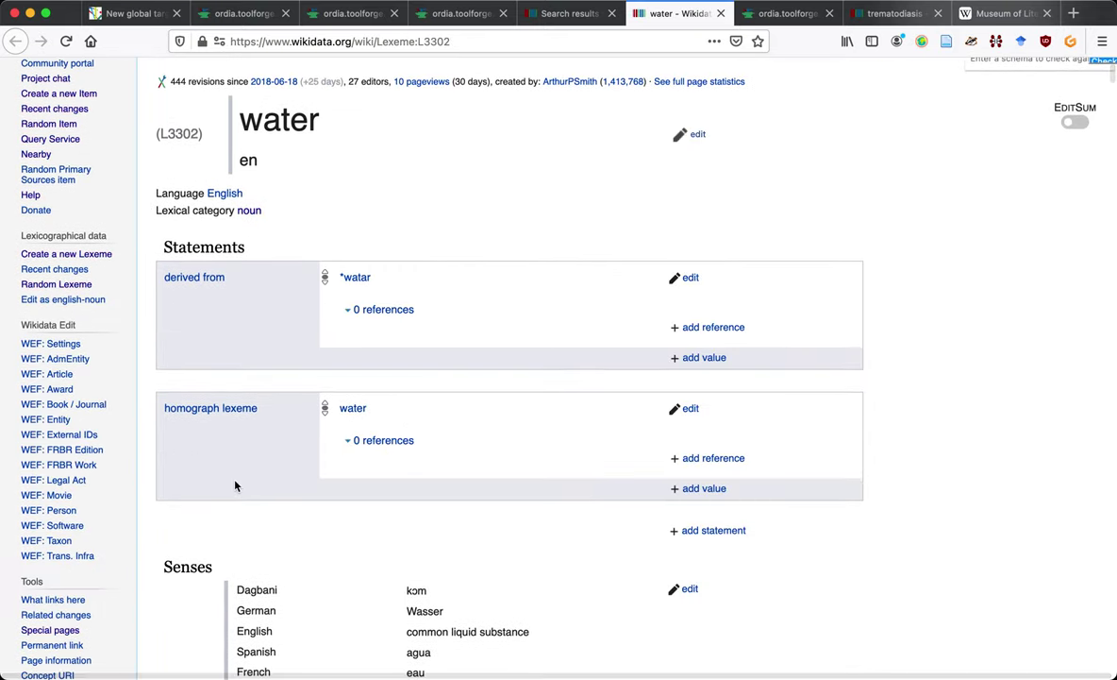
pyautogui.middleClick(351, 414)
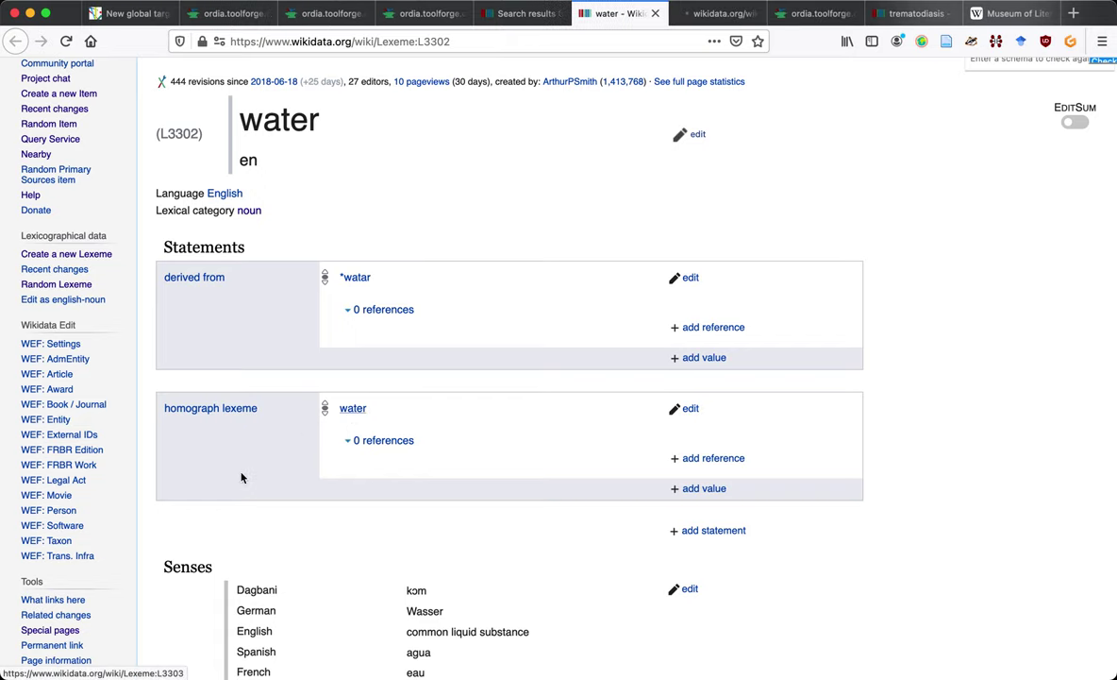
pyautogui.scroll(-4, 240, 477)
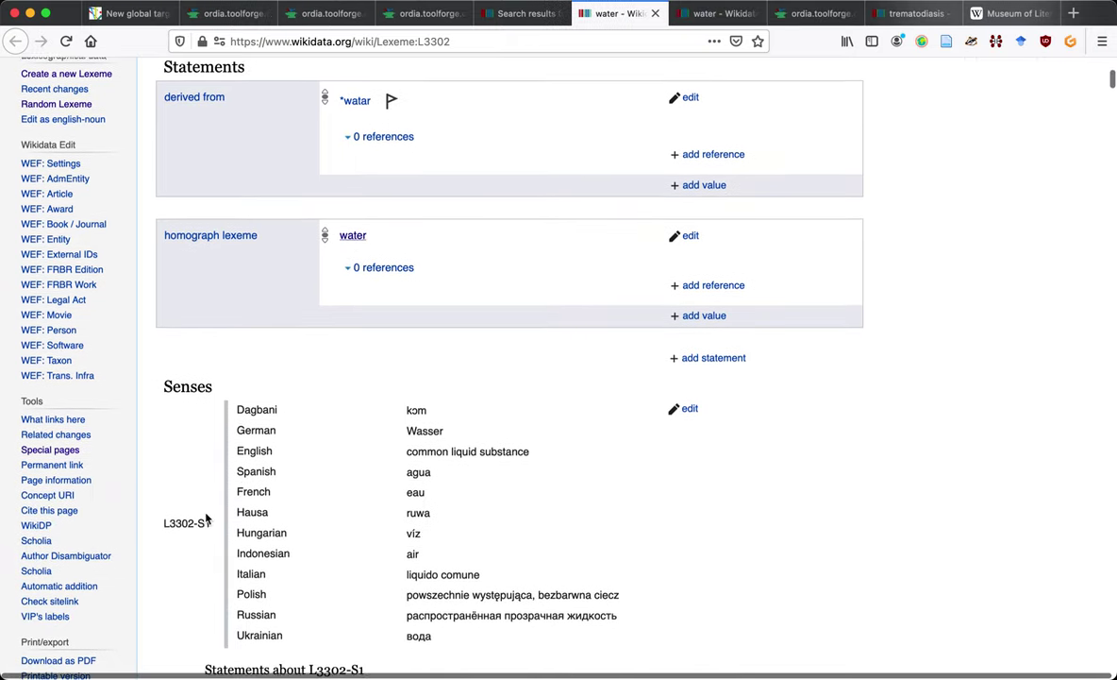
pyautogui.scroll(-3, 209, 512)
pyautogui.scroll(-5, 601, 450)
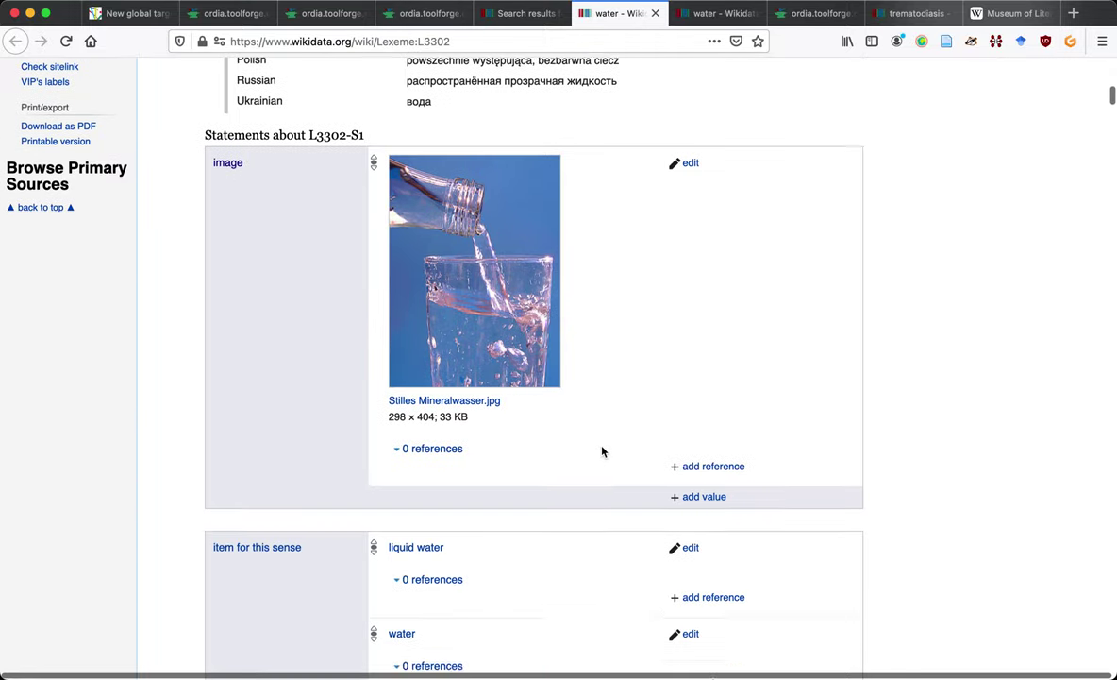
# Examine the statements, senses and forms of the English verb lexeme water
pyautogui.hotkey('ctrl', 'Tab')
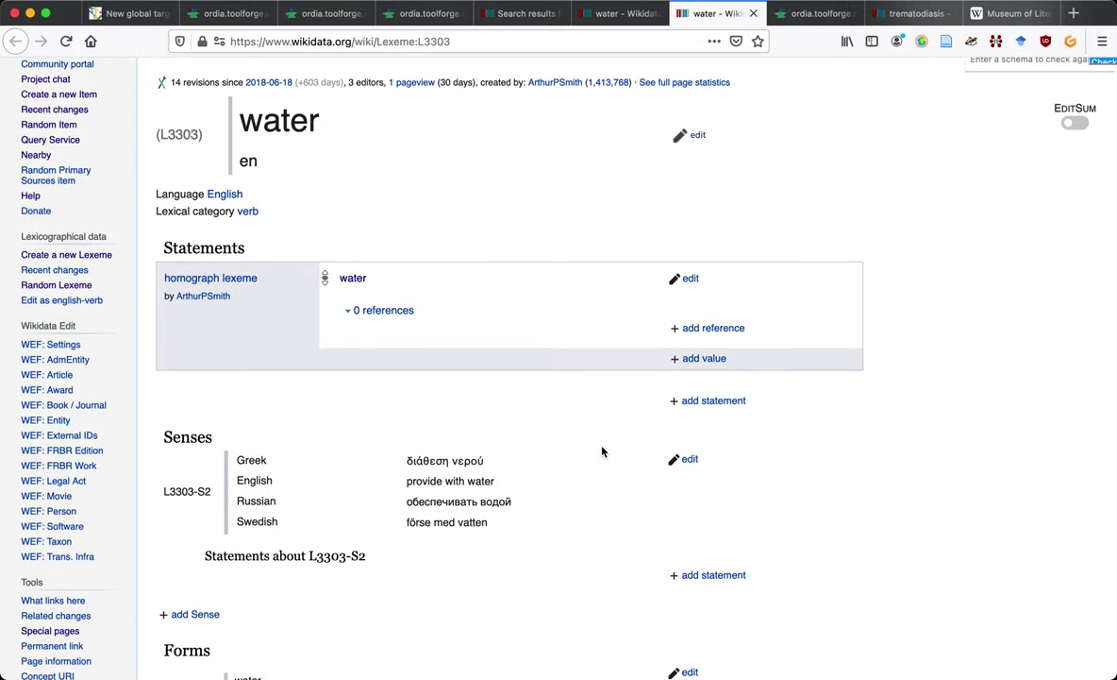
pyautogui.scroll(-1, 602, 451)
pyautogui.scroll(-1, 602, 451)
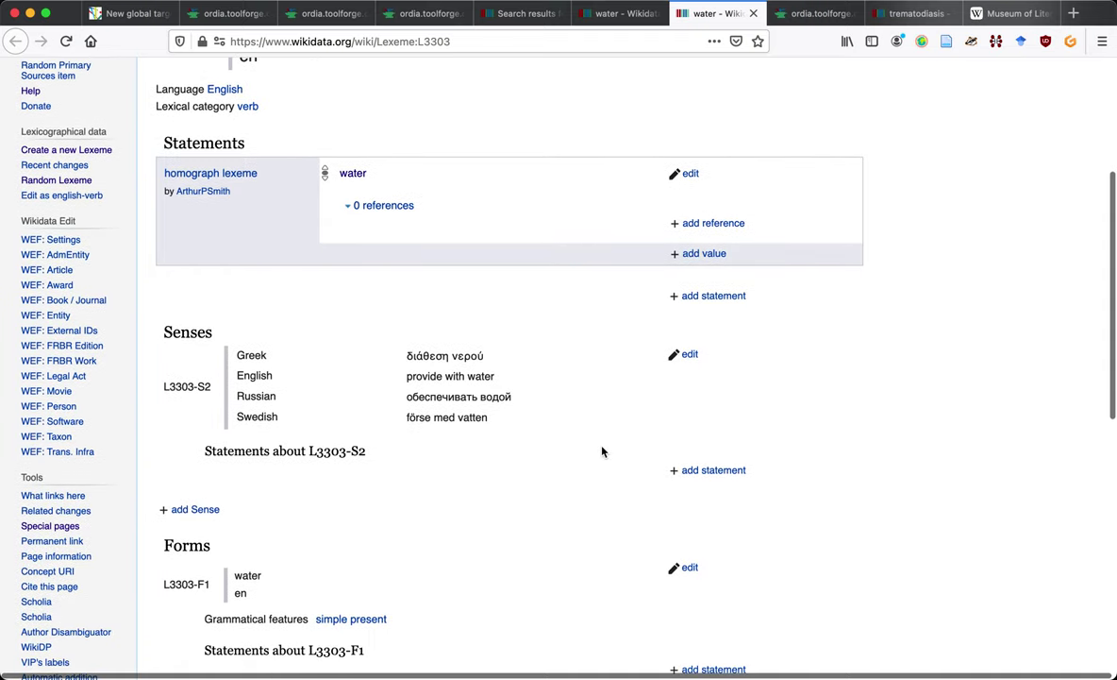
pyautogui.scroll(-6, 602, 451)
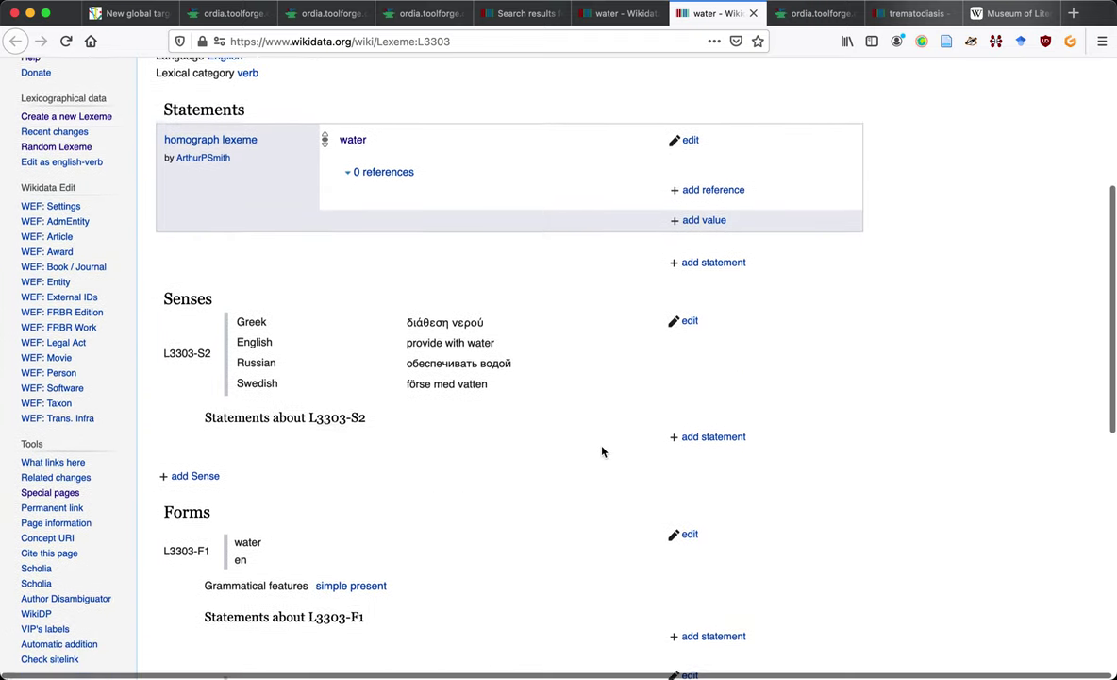
pyautogui.scroll(3, 602, 451)
pyautogui.scroll(3, 602, 452)
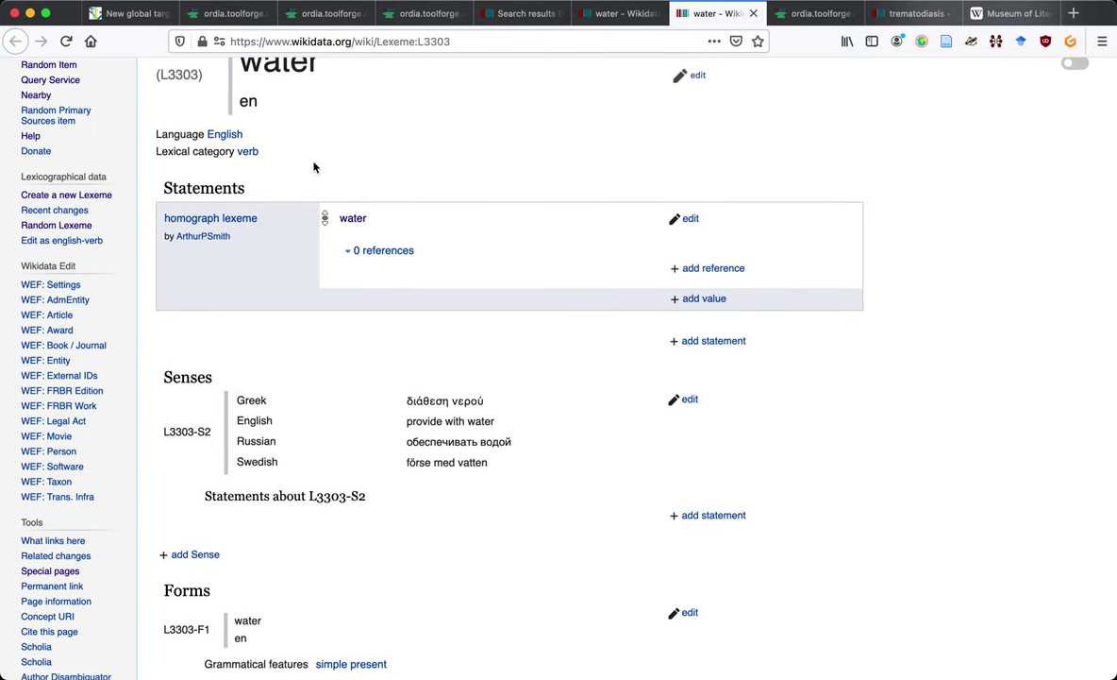
# Compare the noun and verb lexemes for water, and highlight the verb's lemma
pyautogui.hotkey('ctrl', 'shift', 'Tab')
pyautogui.scroll(10, 266, 164)
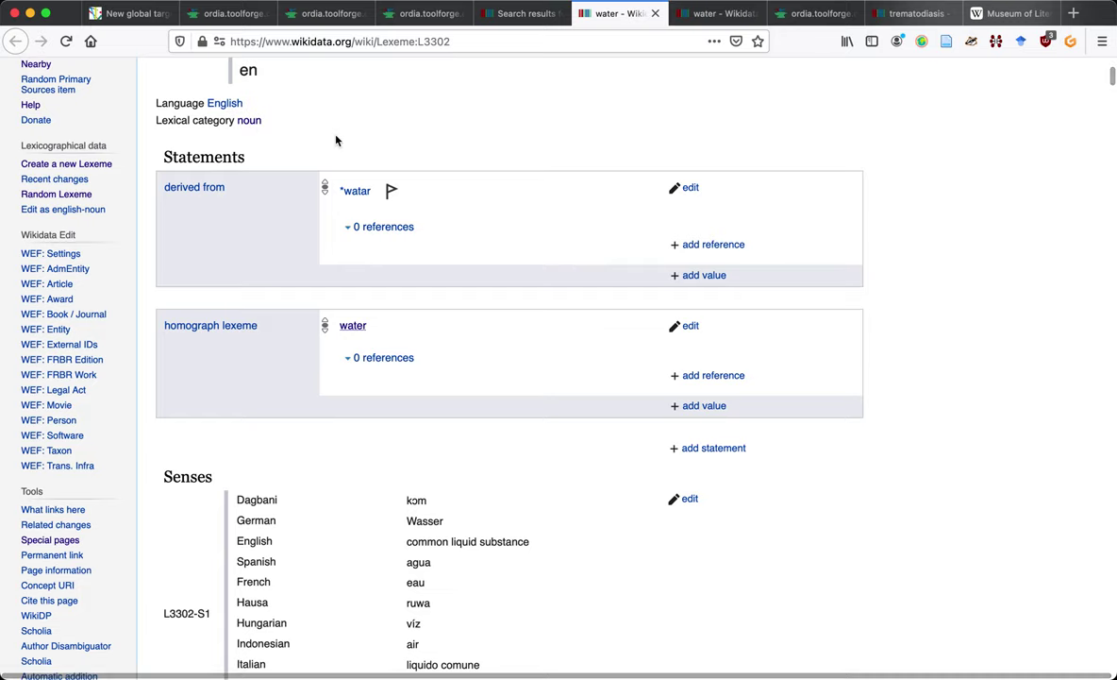
pyautogui.hotkey('ctrl', 'Tab')
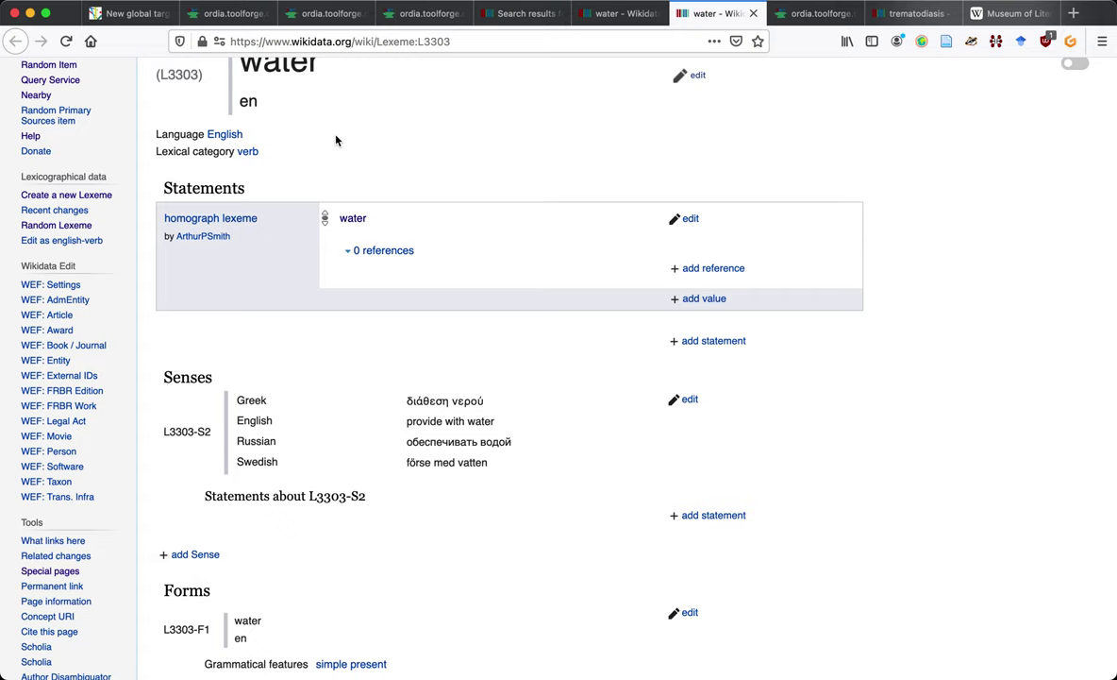
pyautogui.scroll(3, 336, 139)
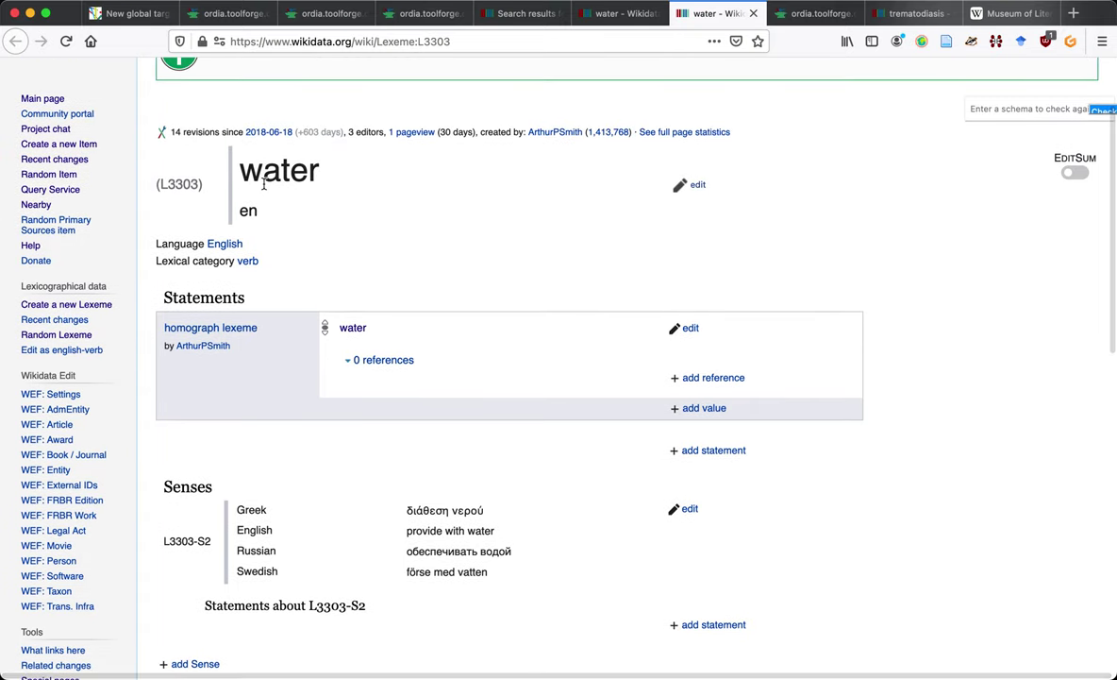
pyautogui.scroll(-5, 304, 283)
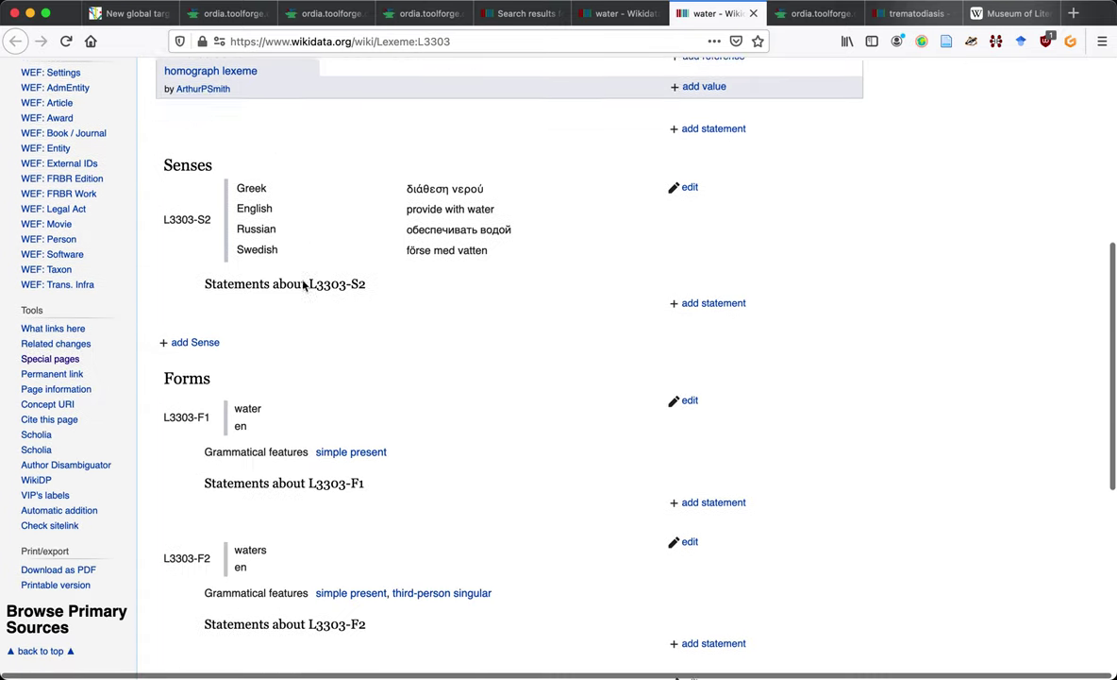
pyautogui.scroll(2, 188, 340)
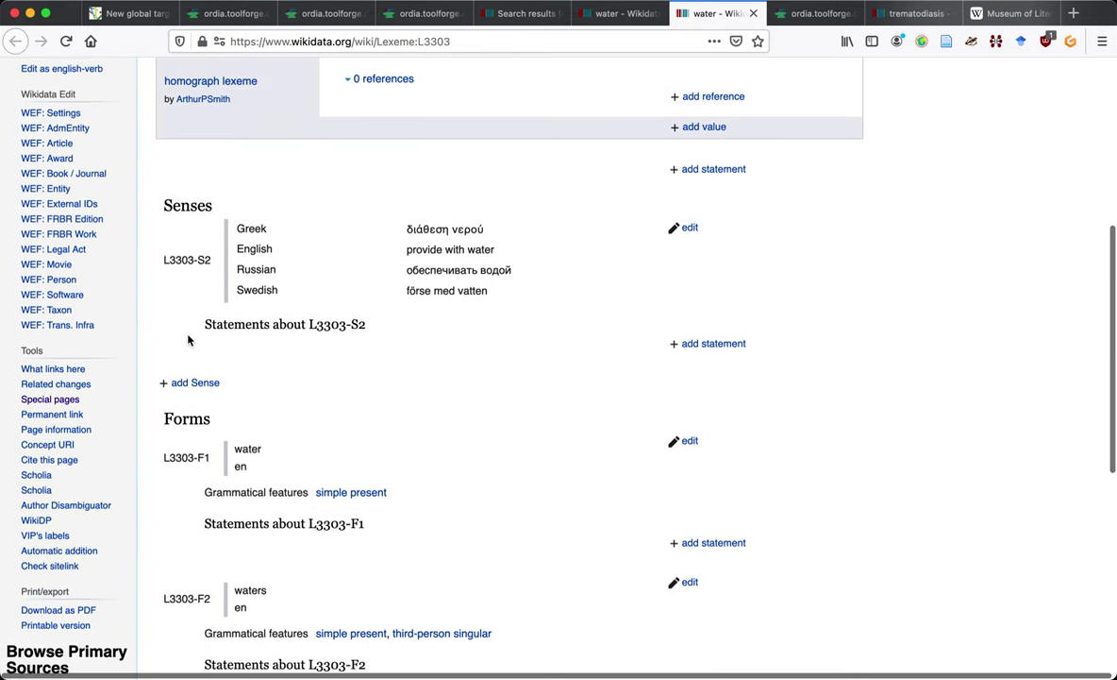
pyautogui.scroll(3, 188, 339)
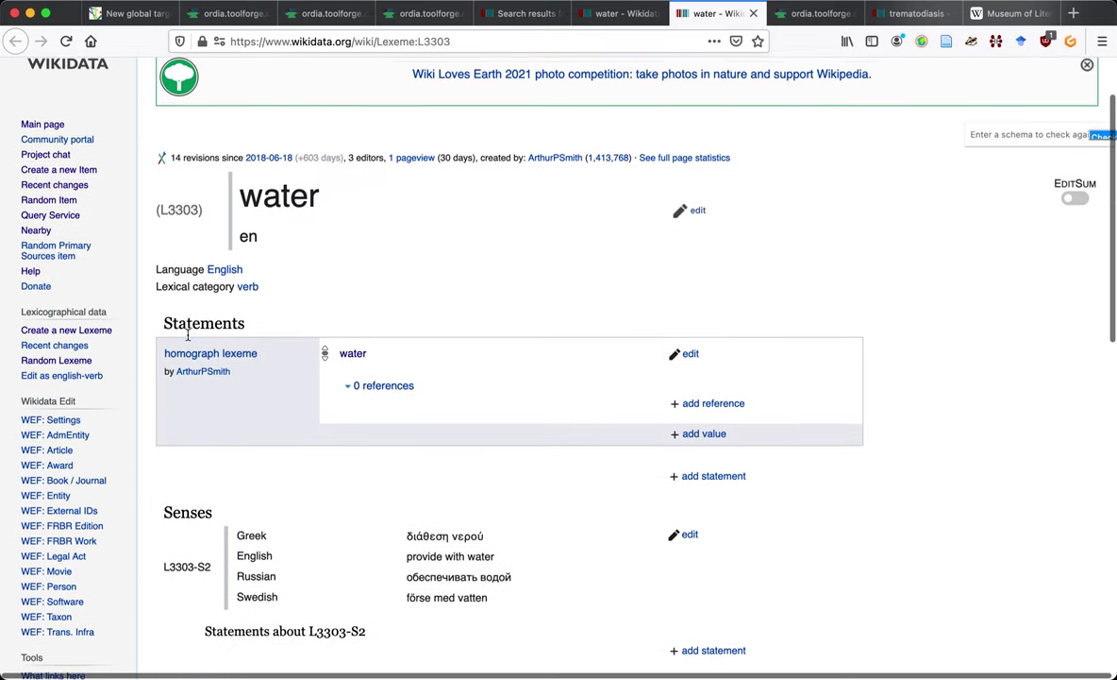
pyautogui.doubleClick(271, 204)
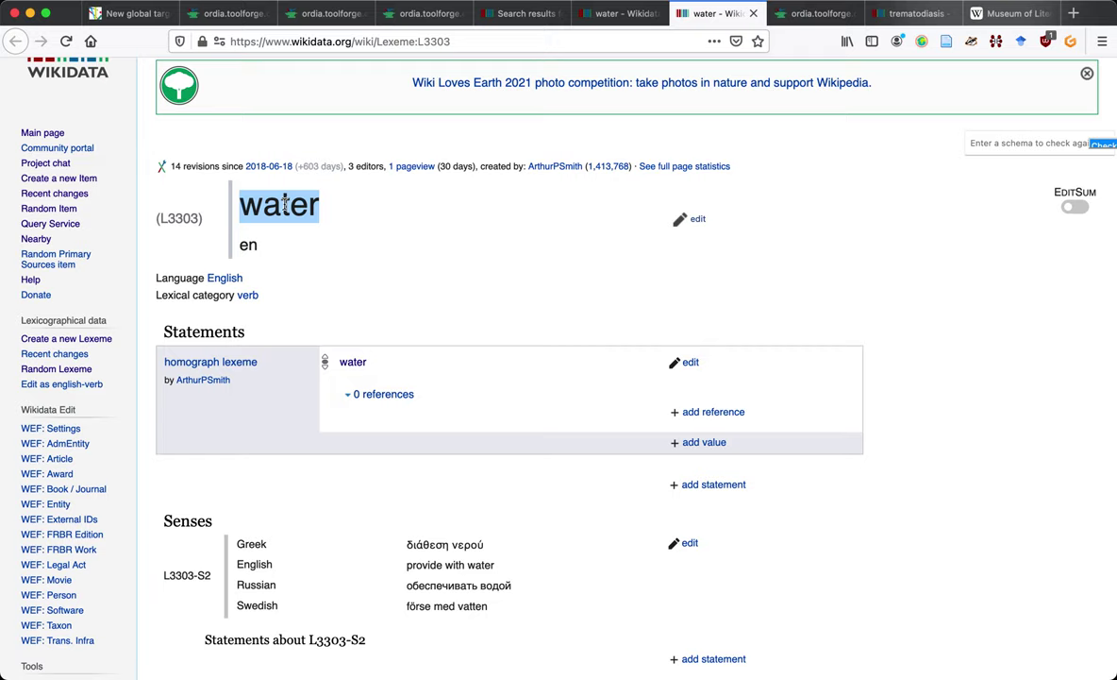
# Highlight the lexeme ID of the English verb water, and that of the English noun water for comparison
pyautogui.doubleClick(172, 218)
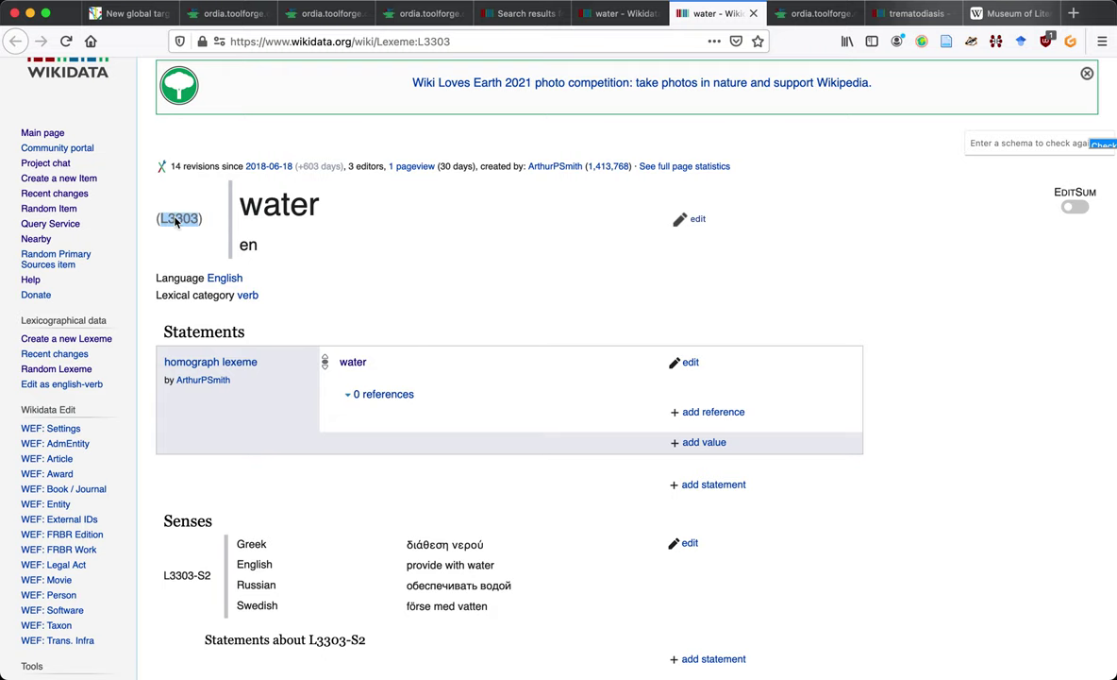
pyautogui.hotkey('ctrl', 'shift', 'Tab')
pyautogui.scroll(3, 174, 221)
pyautogui.scroll(1, 174, 226)
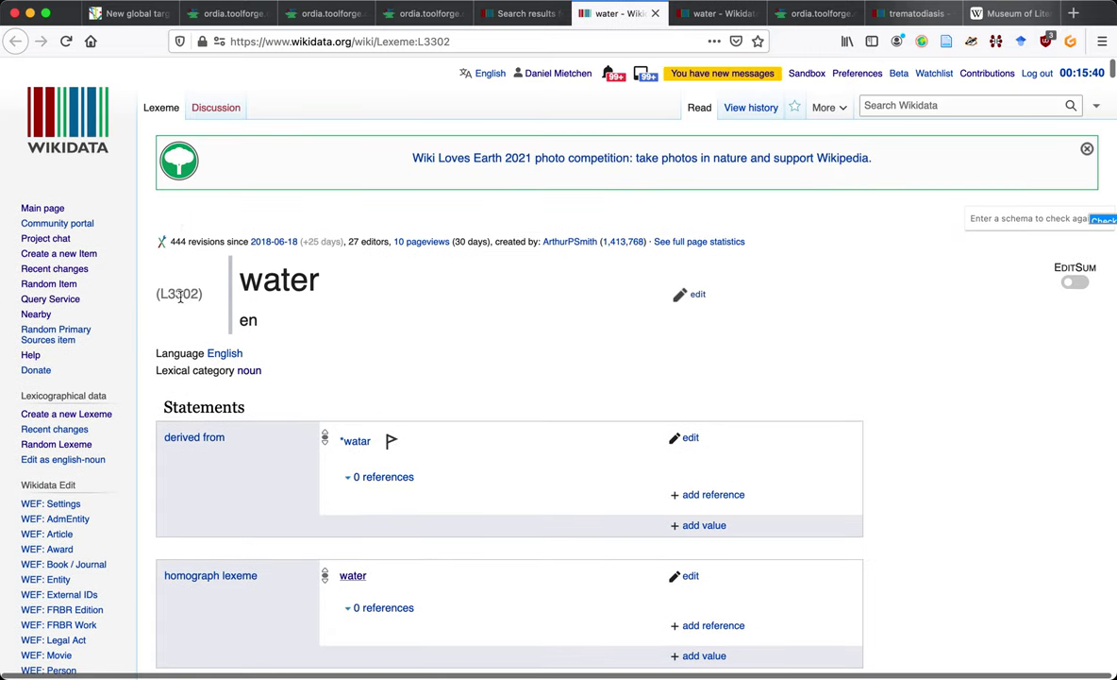
pyautogui.doubleClick(180, 295)
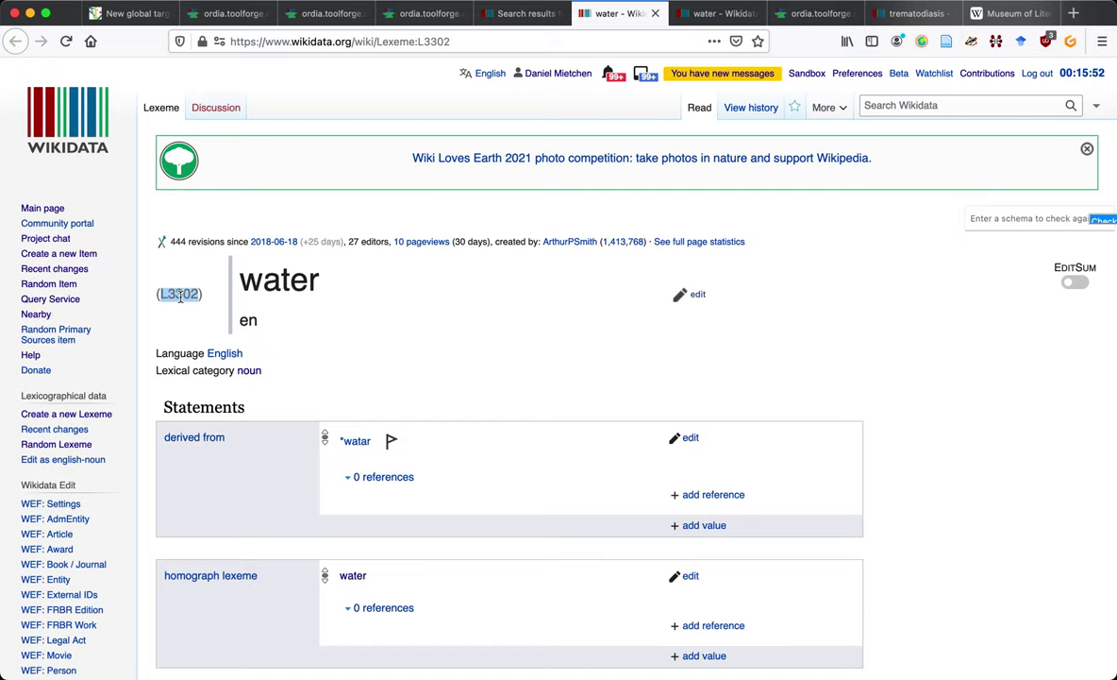
# Review the PLOS article's section on what NTDs are and where they can be found, and return to the noun lexeme water
pyautogui.click(127, 14)
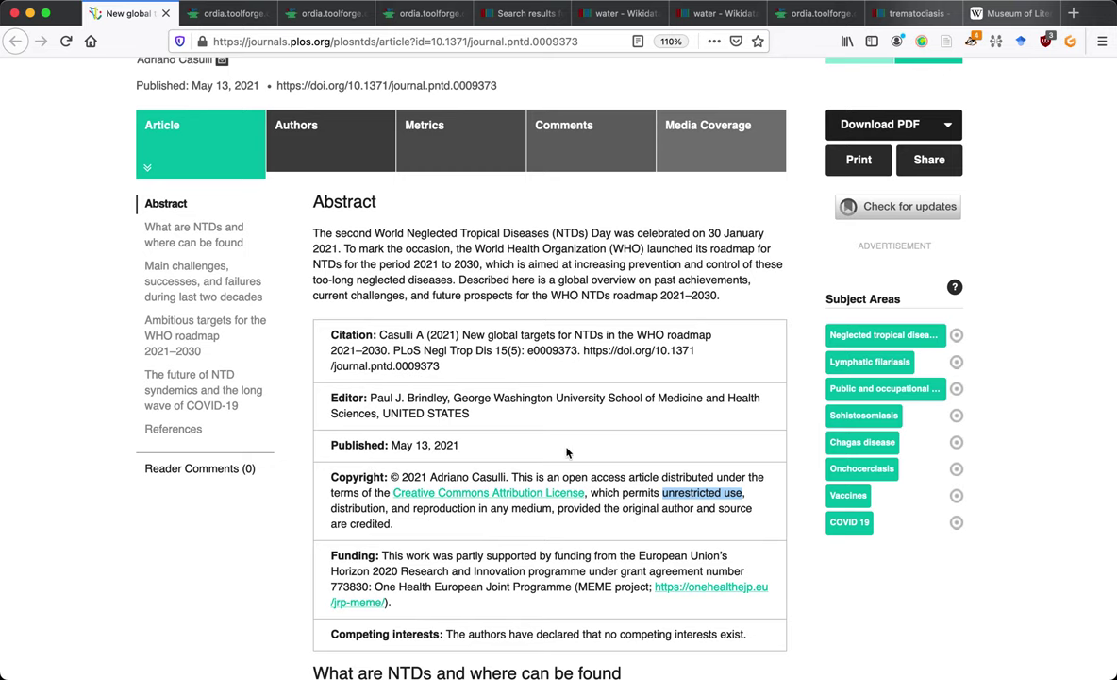
pyautogui.scroll(-9, 633, 552)
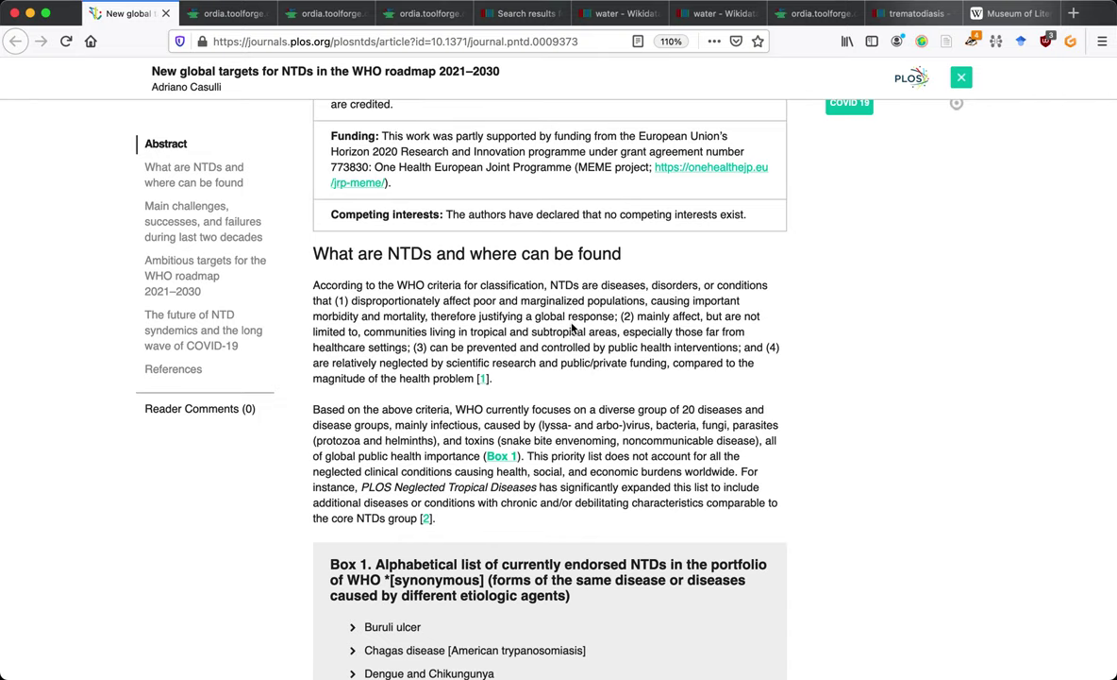
pyautogui.click(594, 13)
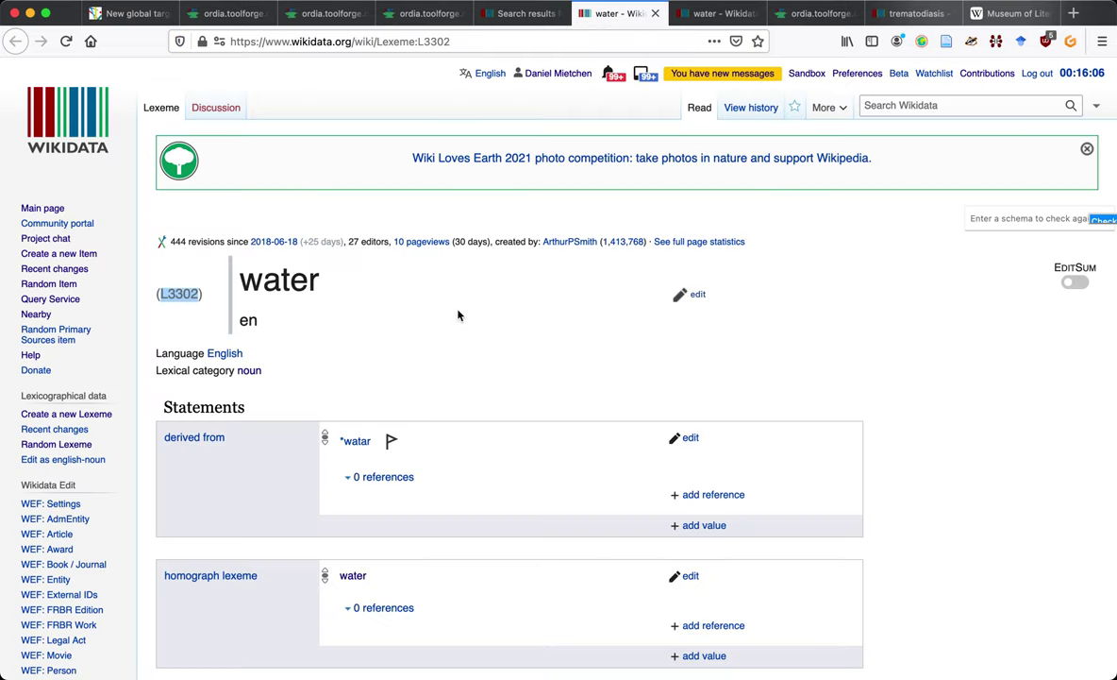